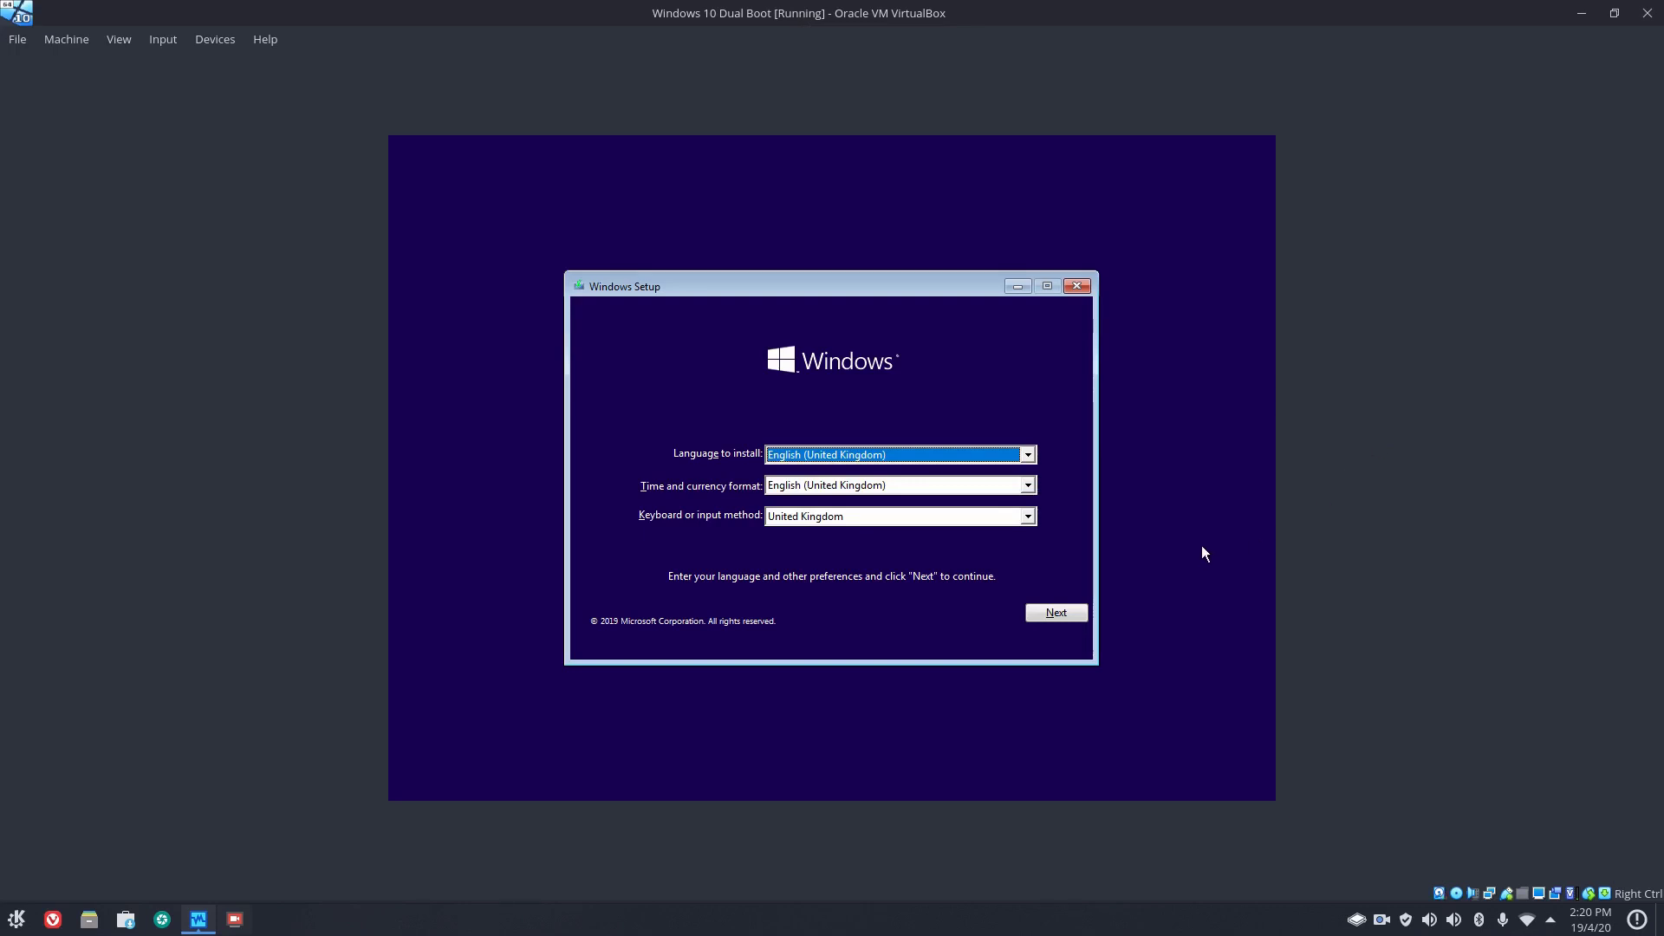
- Set the time and currency format to English (Australia), continue, and begin Install now
left_click(1028, 486)
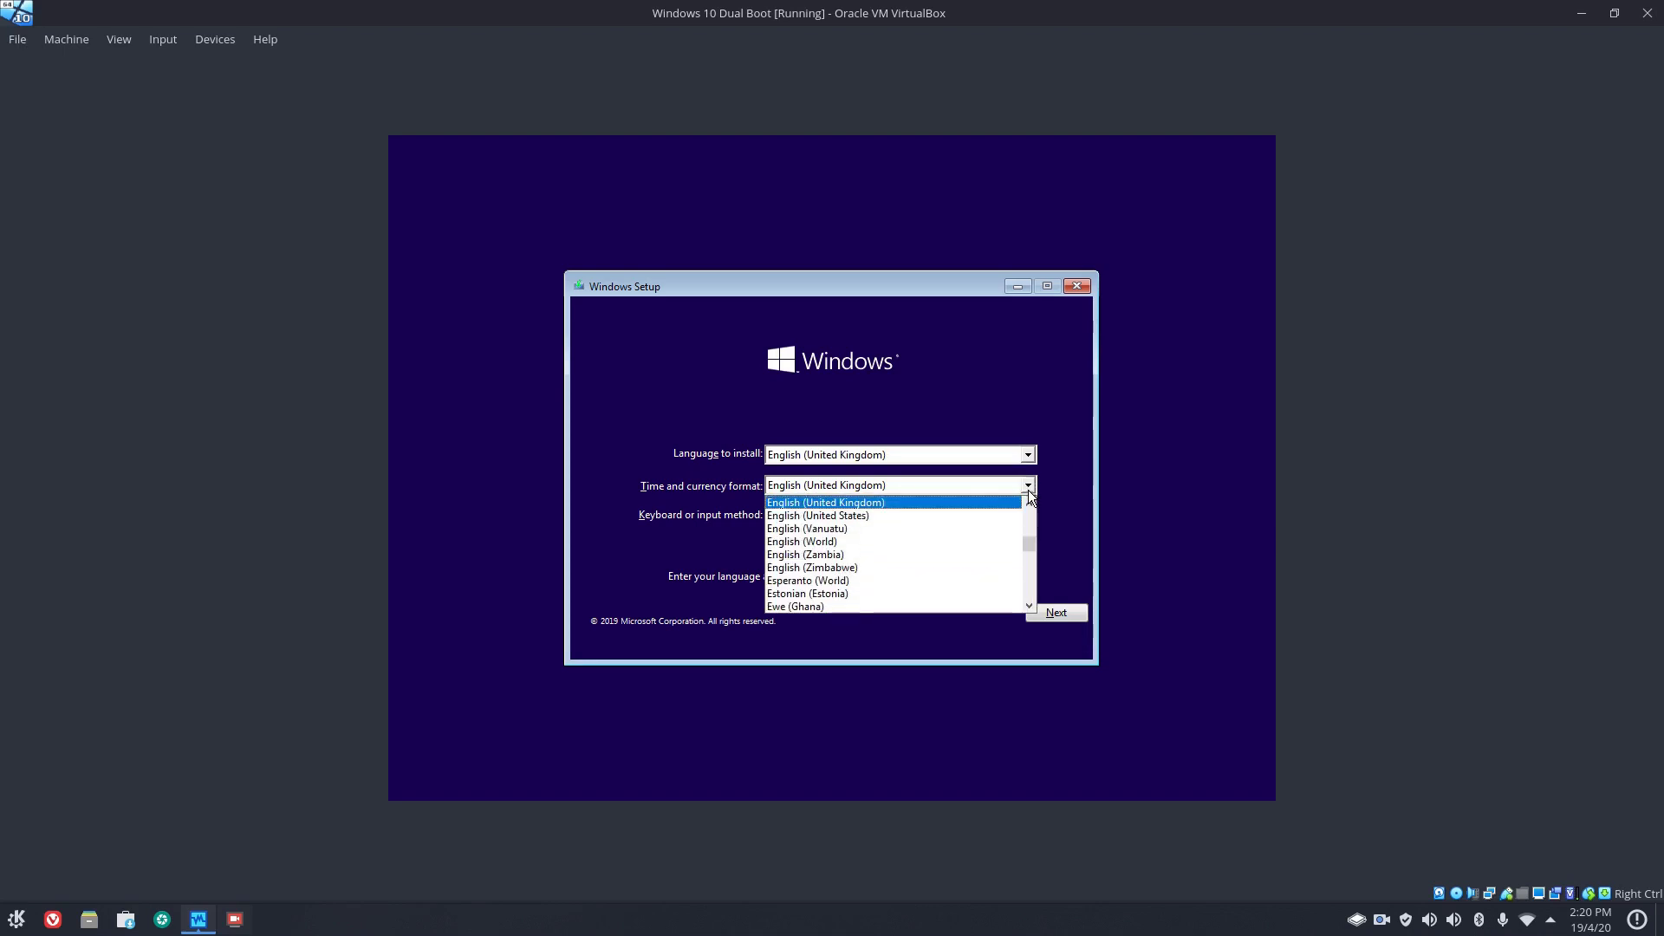
scroll(1030, 520, "up", 6)
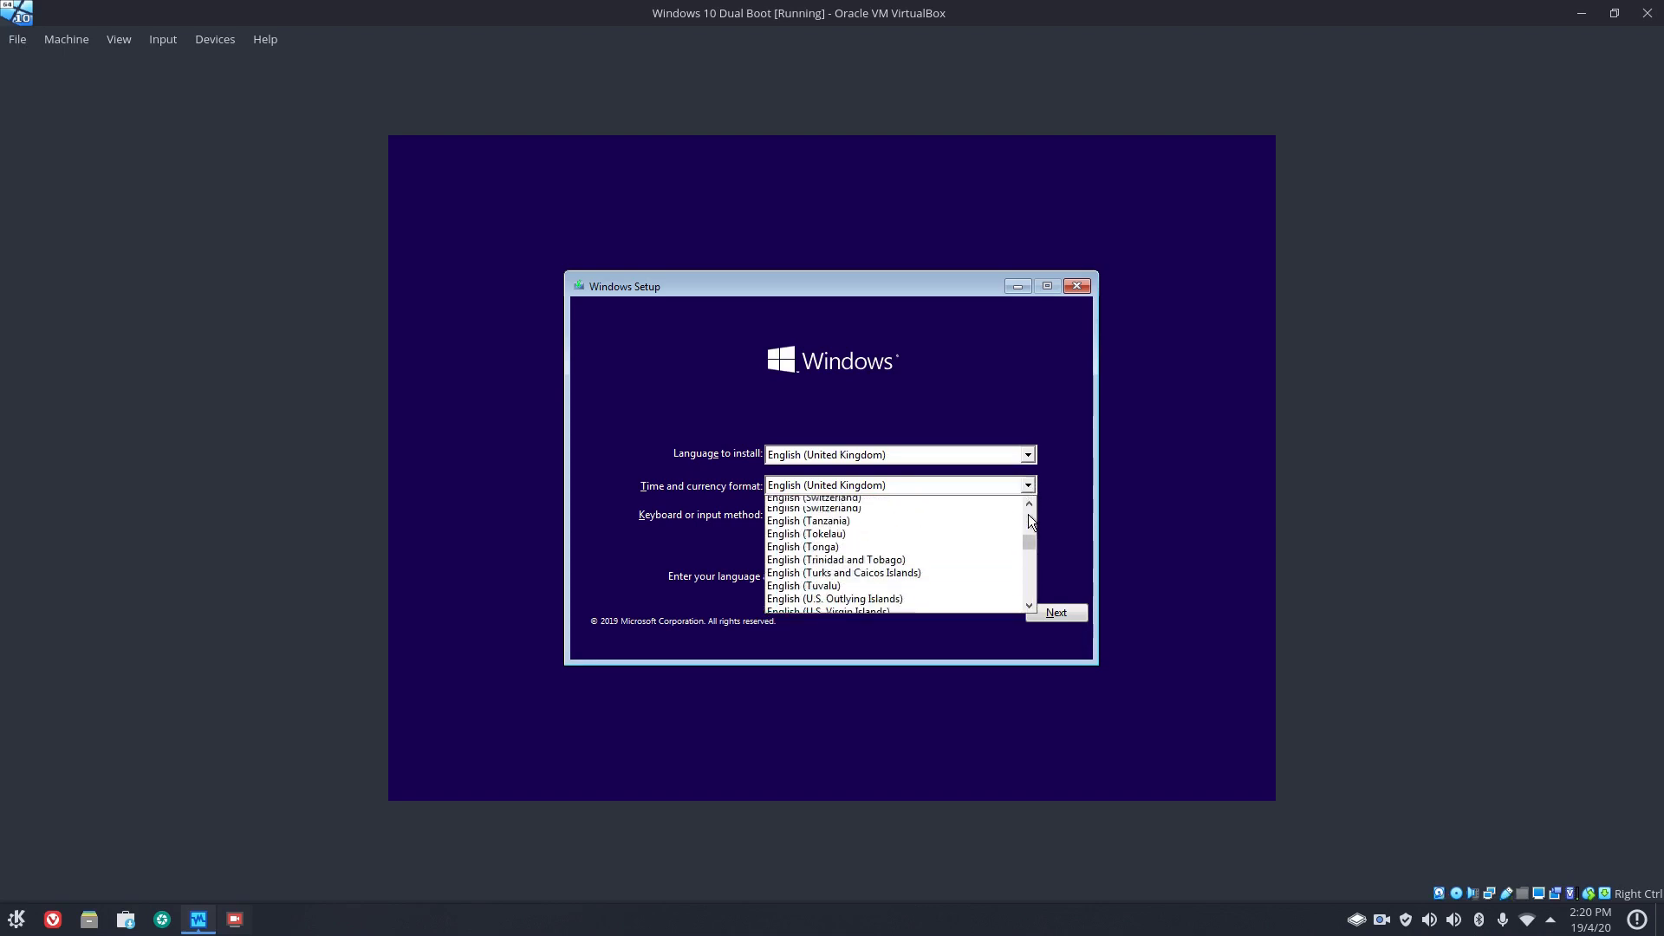
scroll(1028, 515, "up", 11)
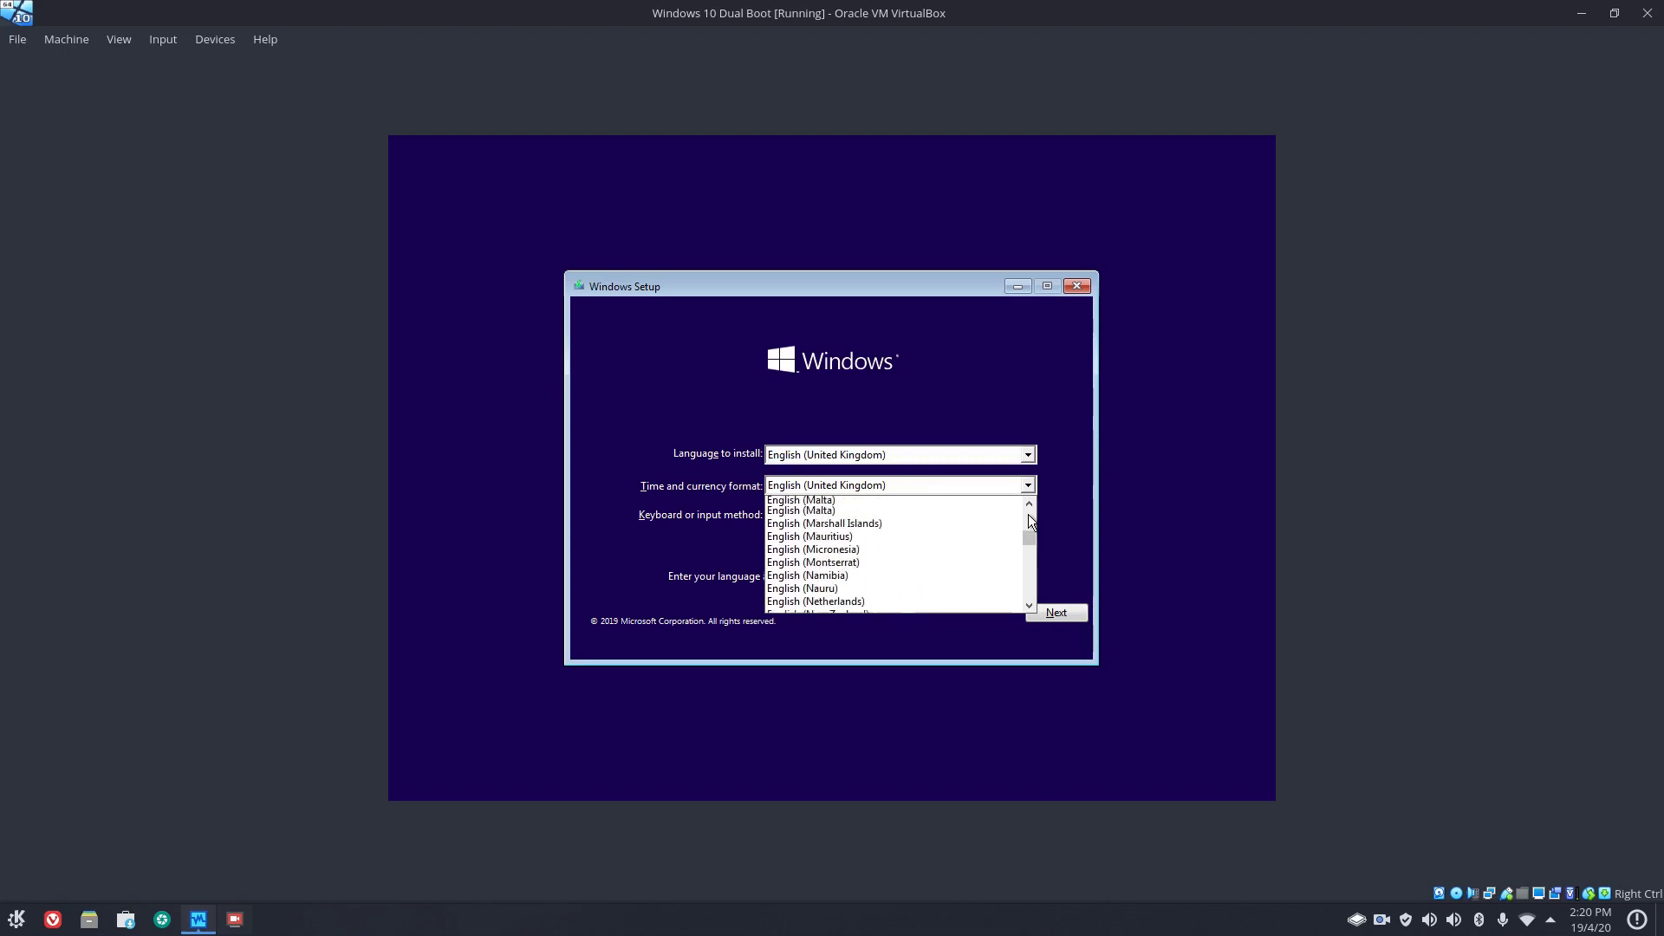
scroll(1028, 513, "up", 8)
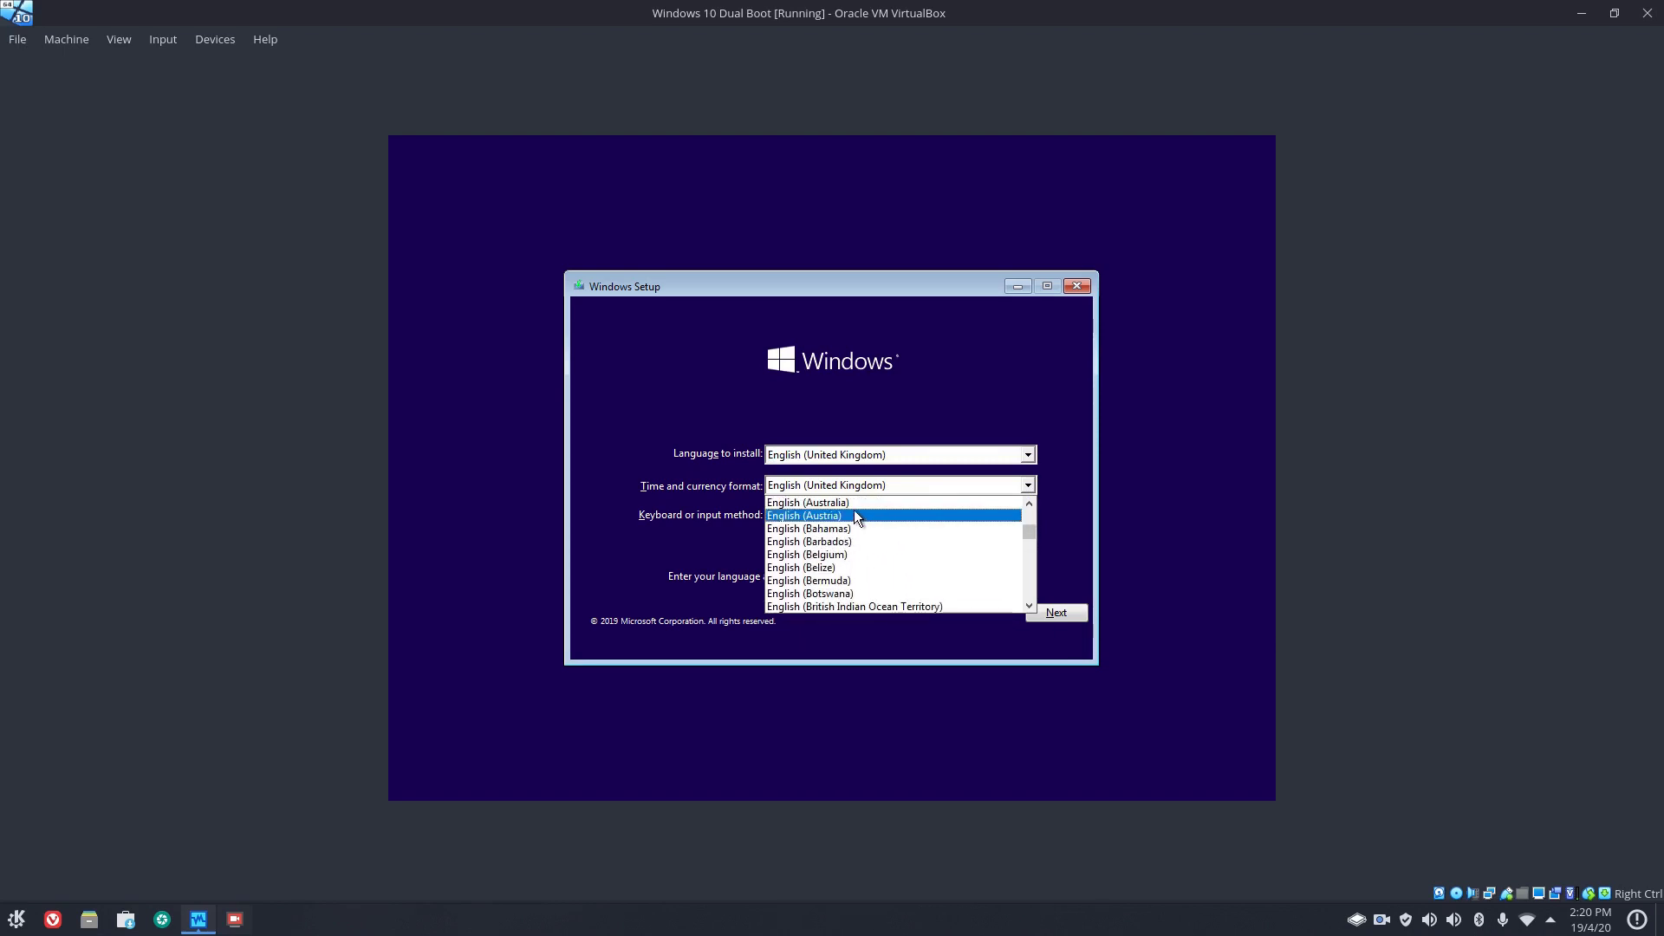
left_click(839, 501)
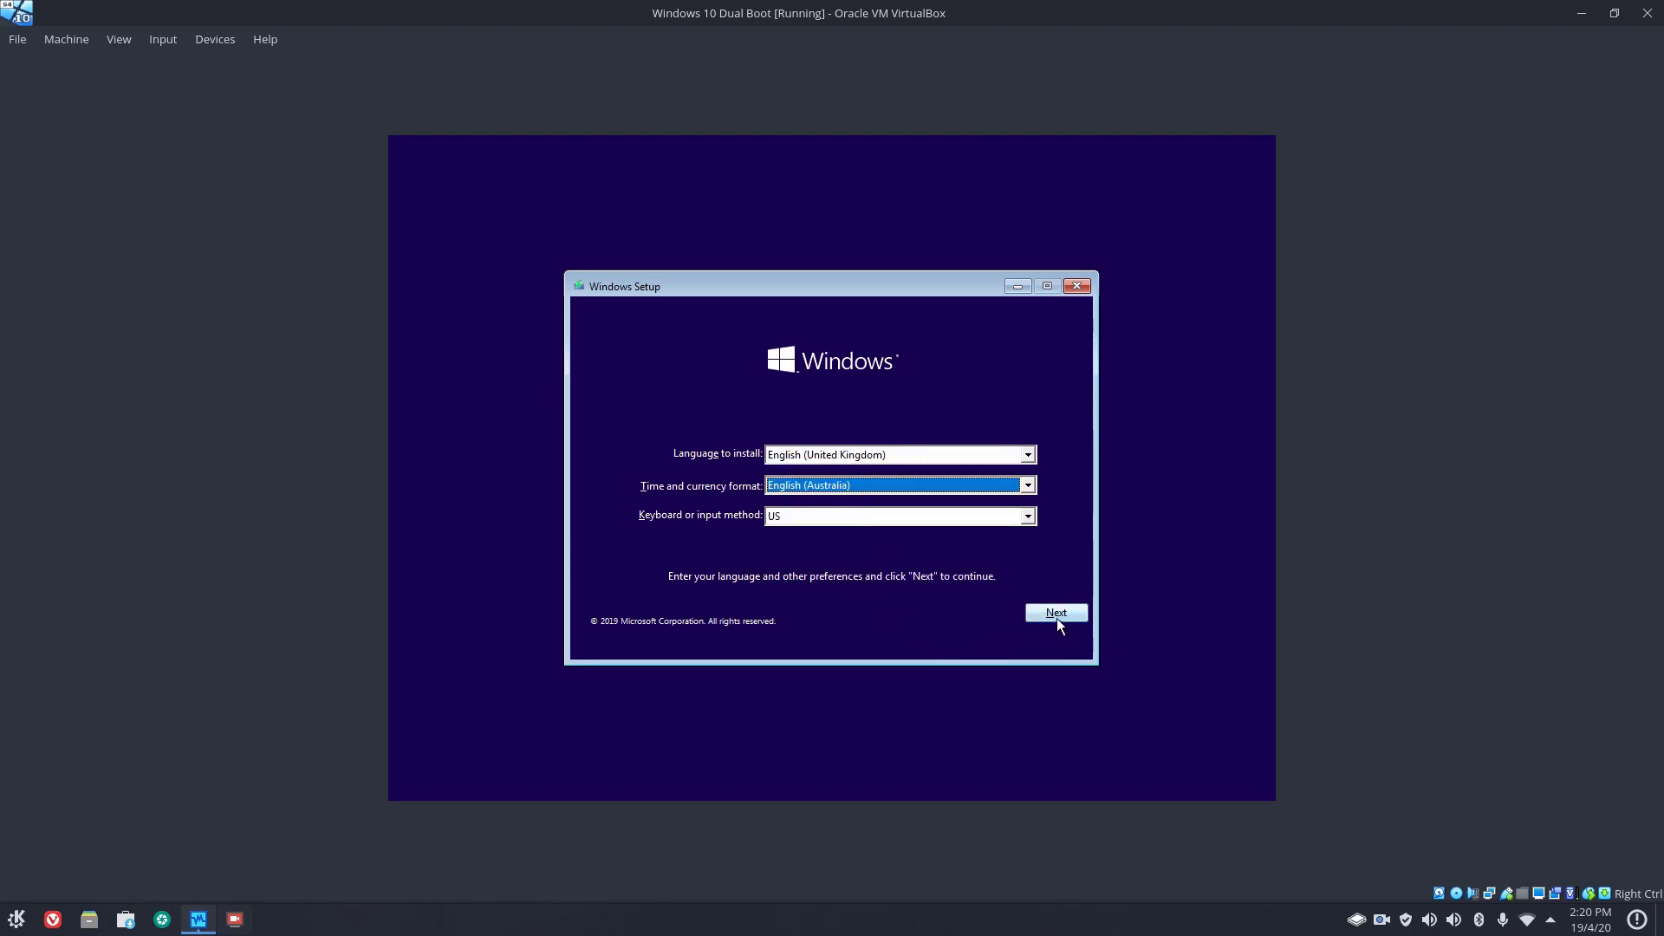
left_click(1057, 614)
left_click(853, 483)
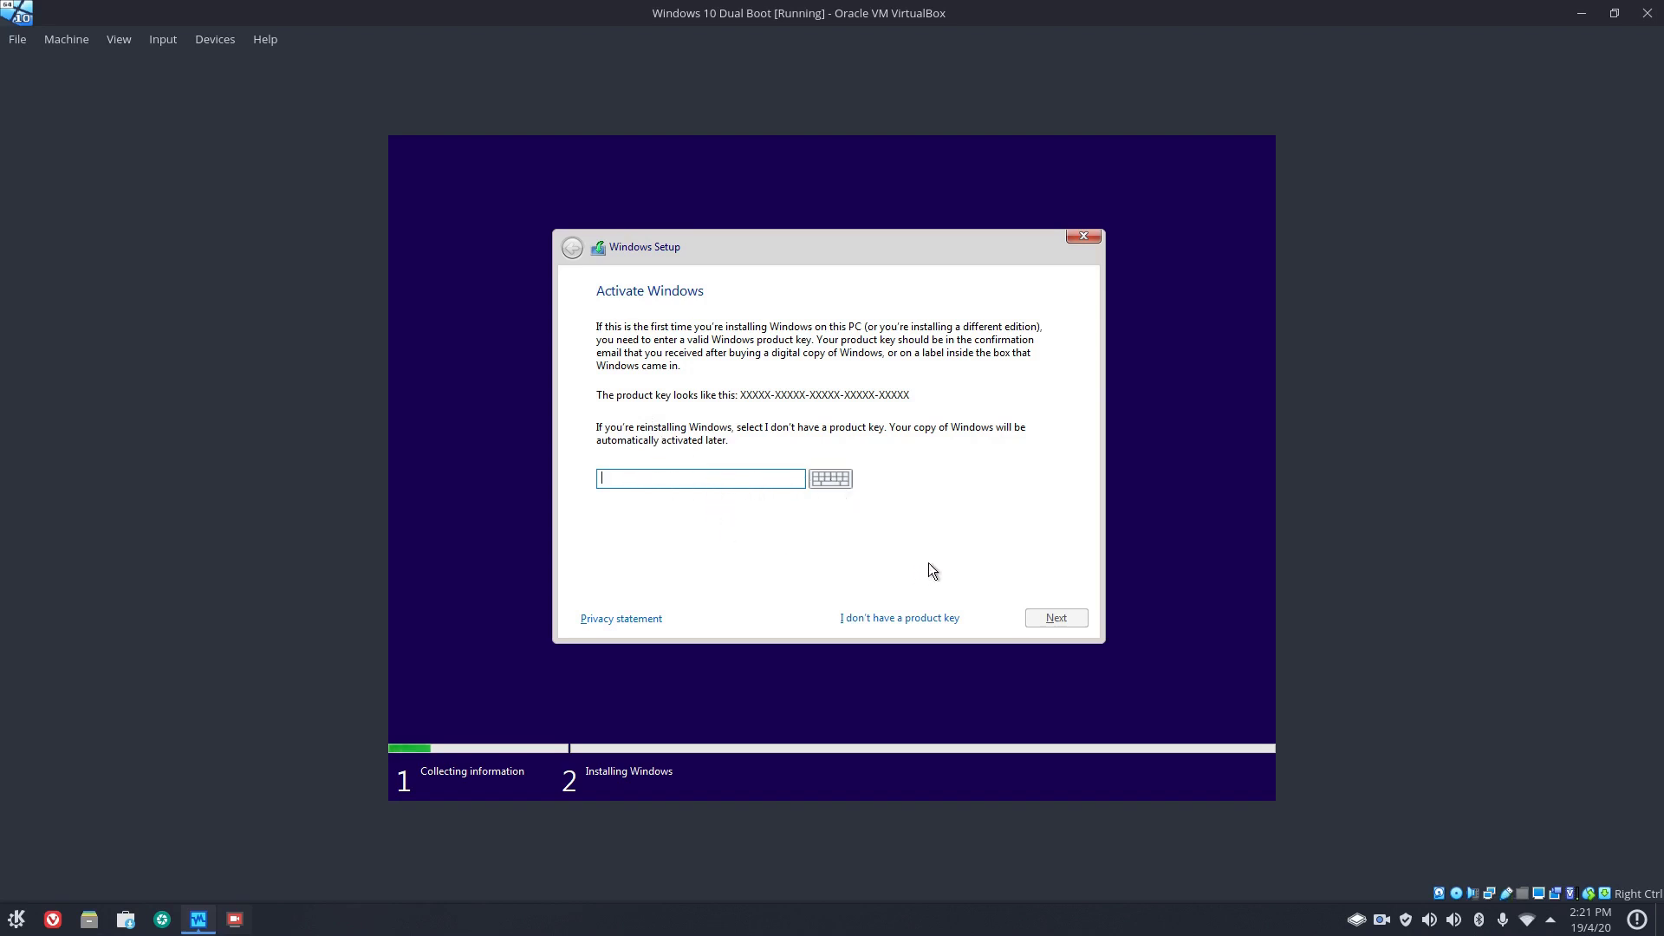
- Continue without a product key and choose the Windows 10 Pro edition
left_click(913, 617)
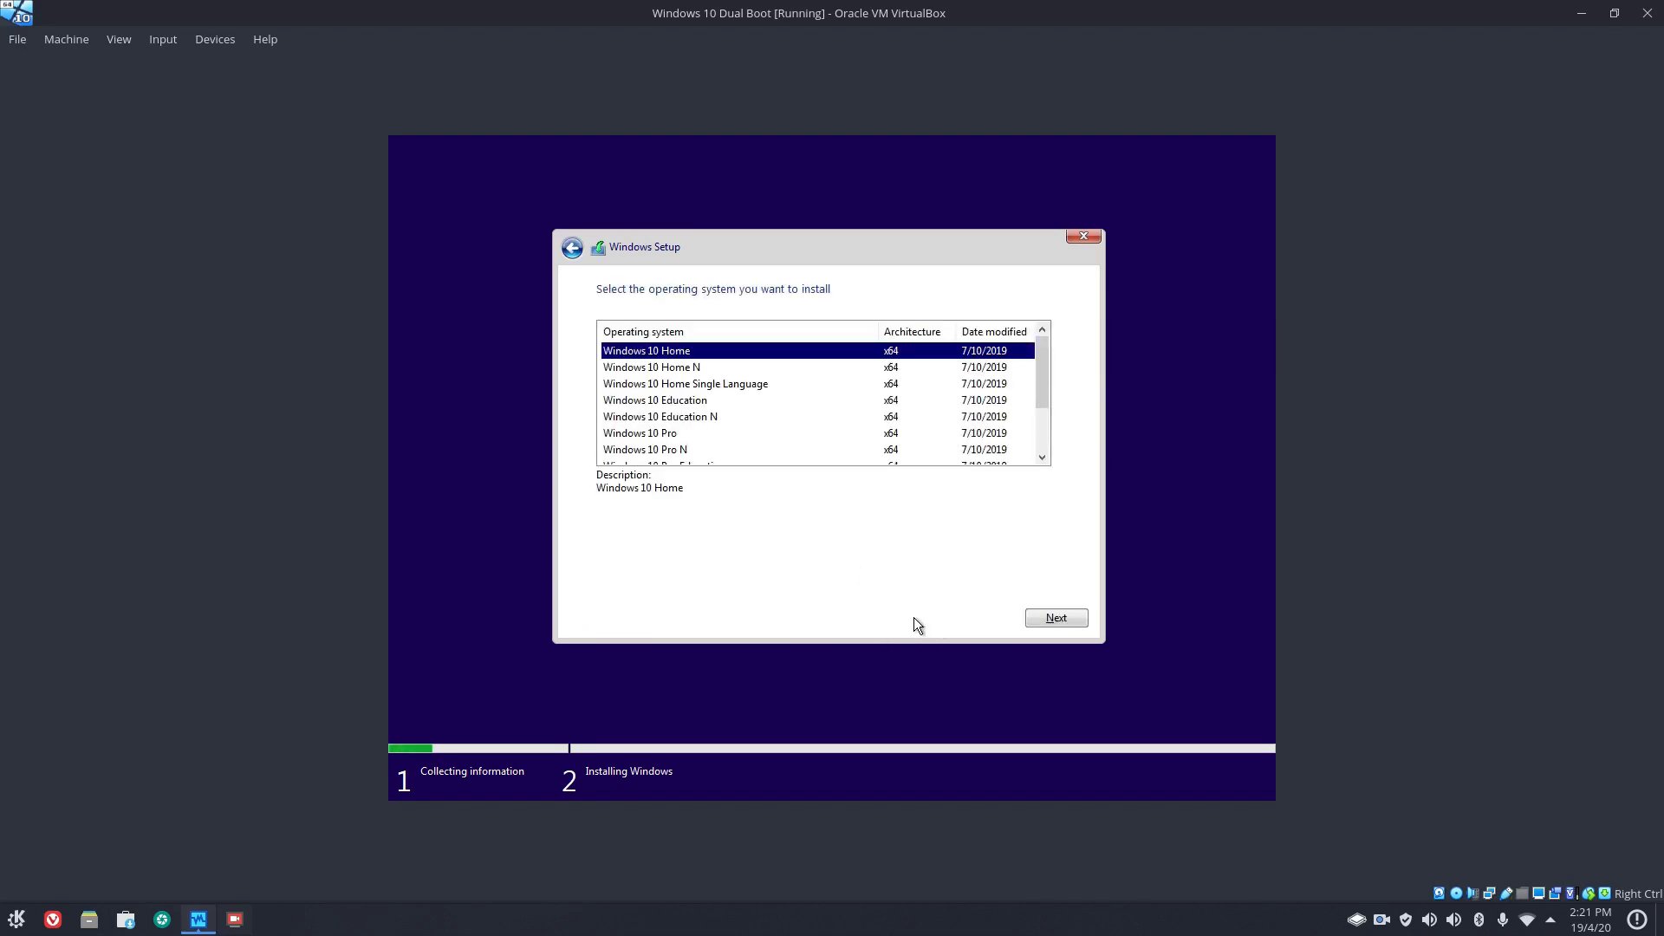
left_click(661, 436)
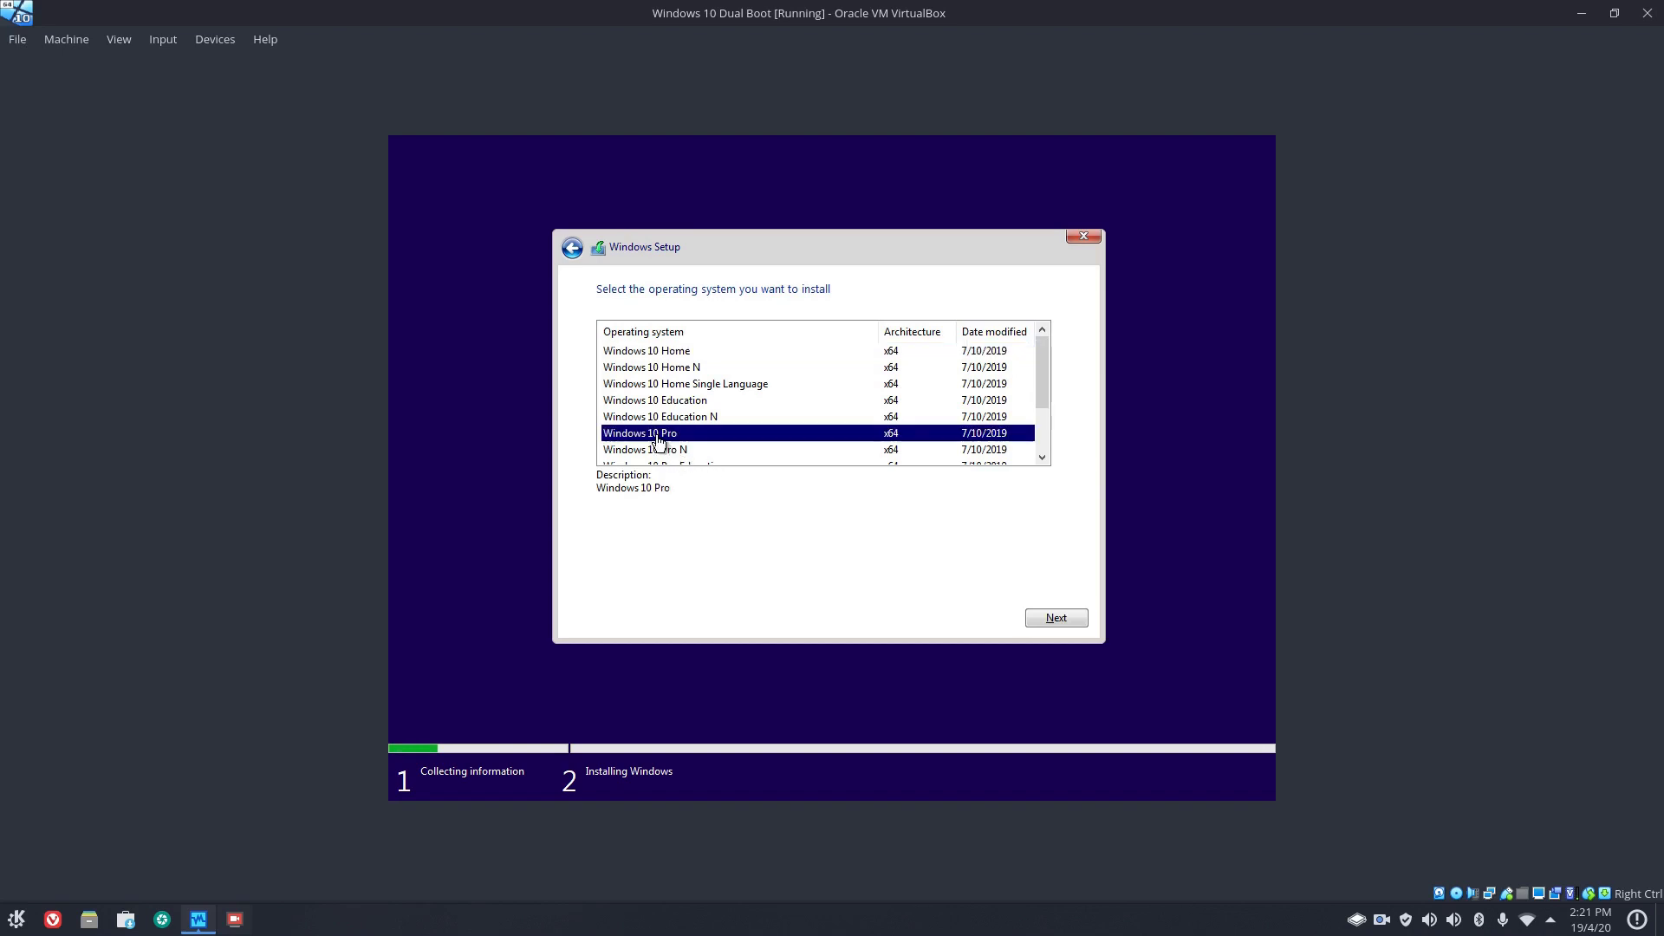
left_click(1069, 615)
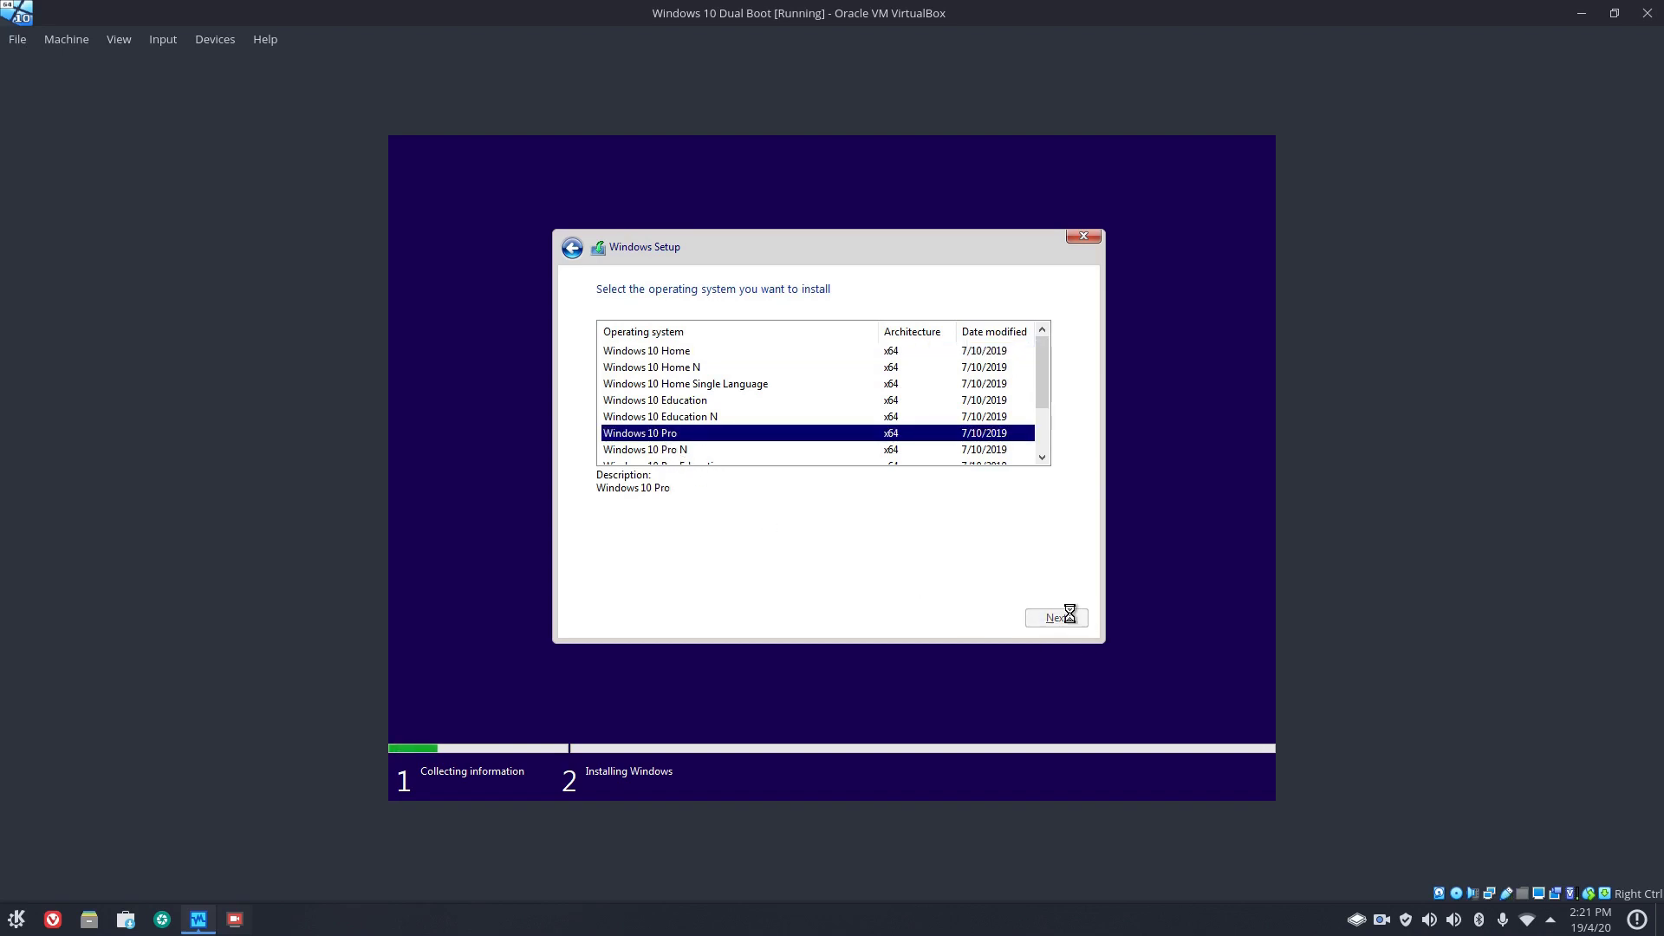
- Accept the licence terms and choose Custom: Install Windows only
left_click(601, 578)
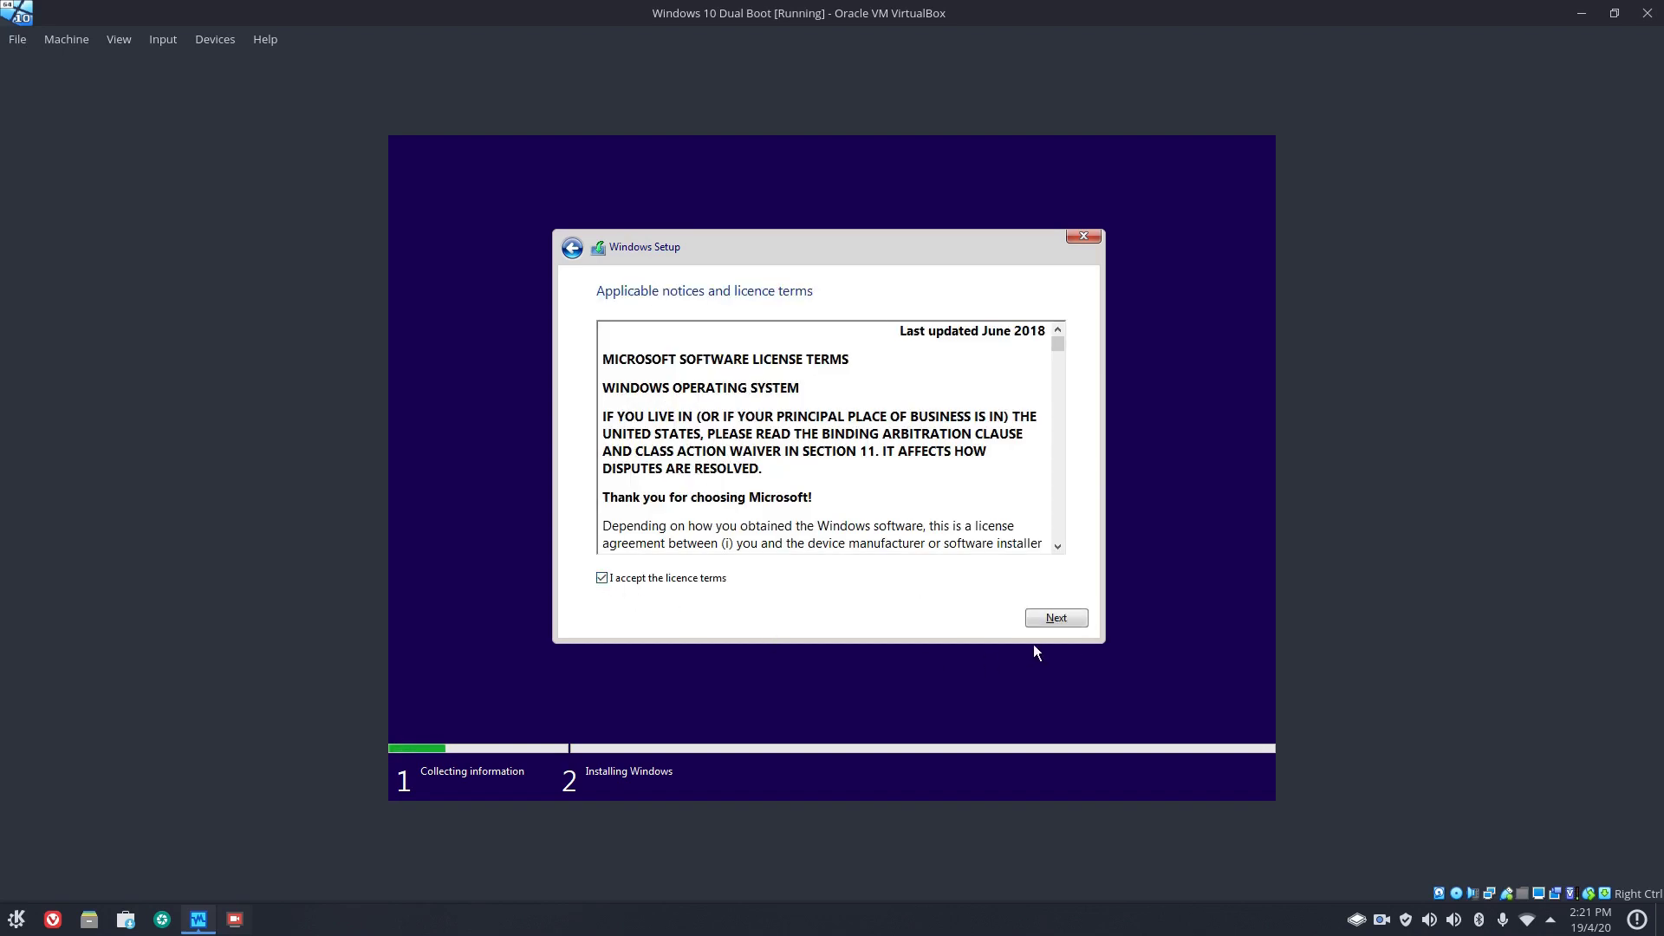
left_click(1053, 618)
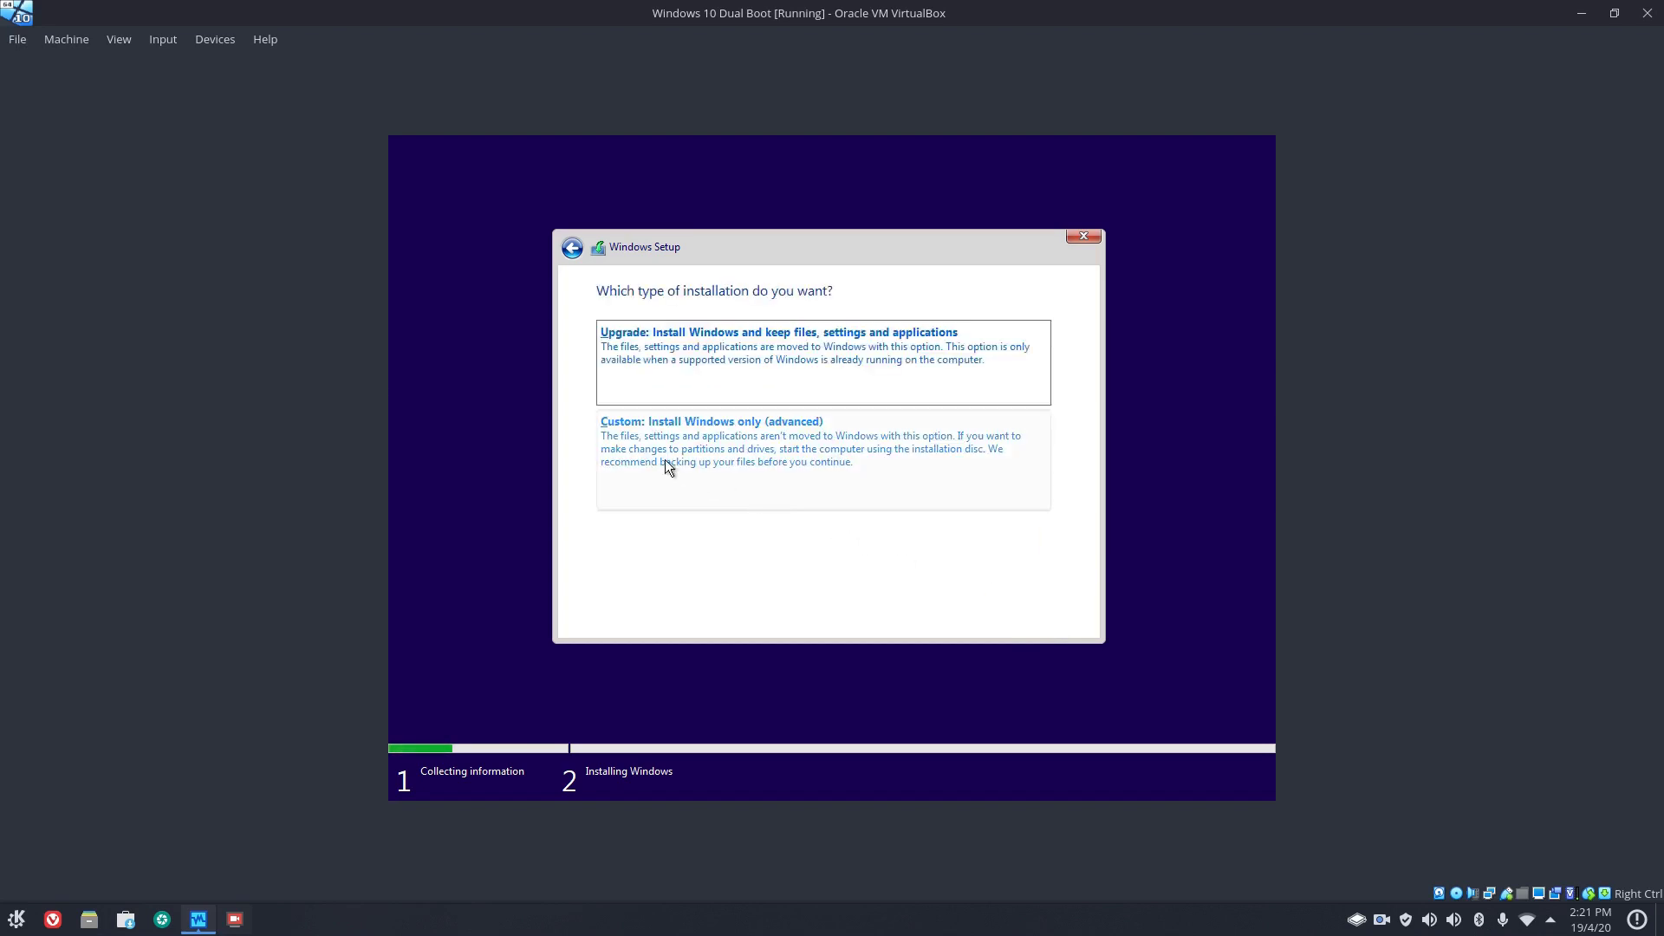
left_click(779, 440)
left_click(778, 446)
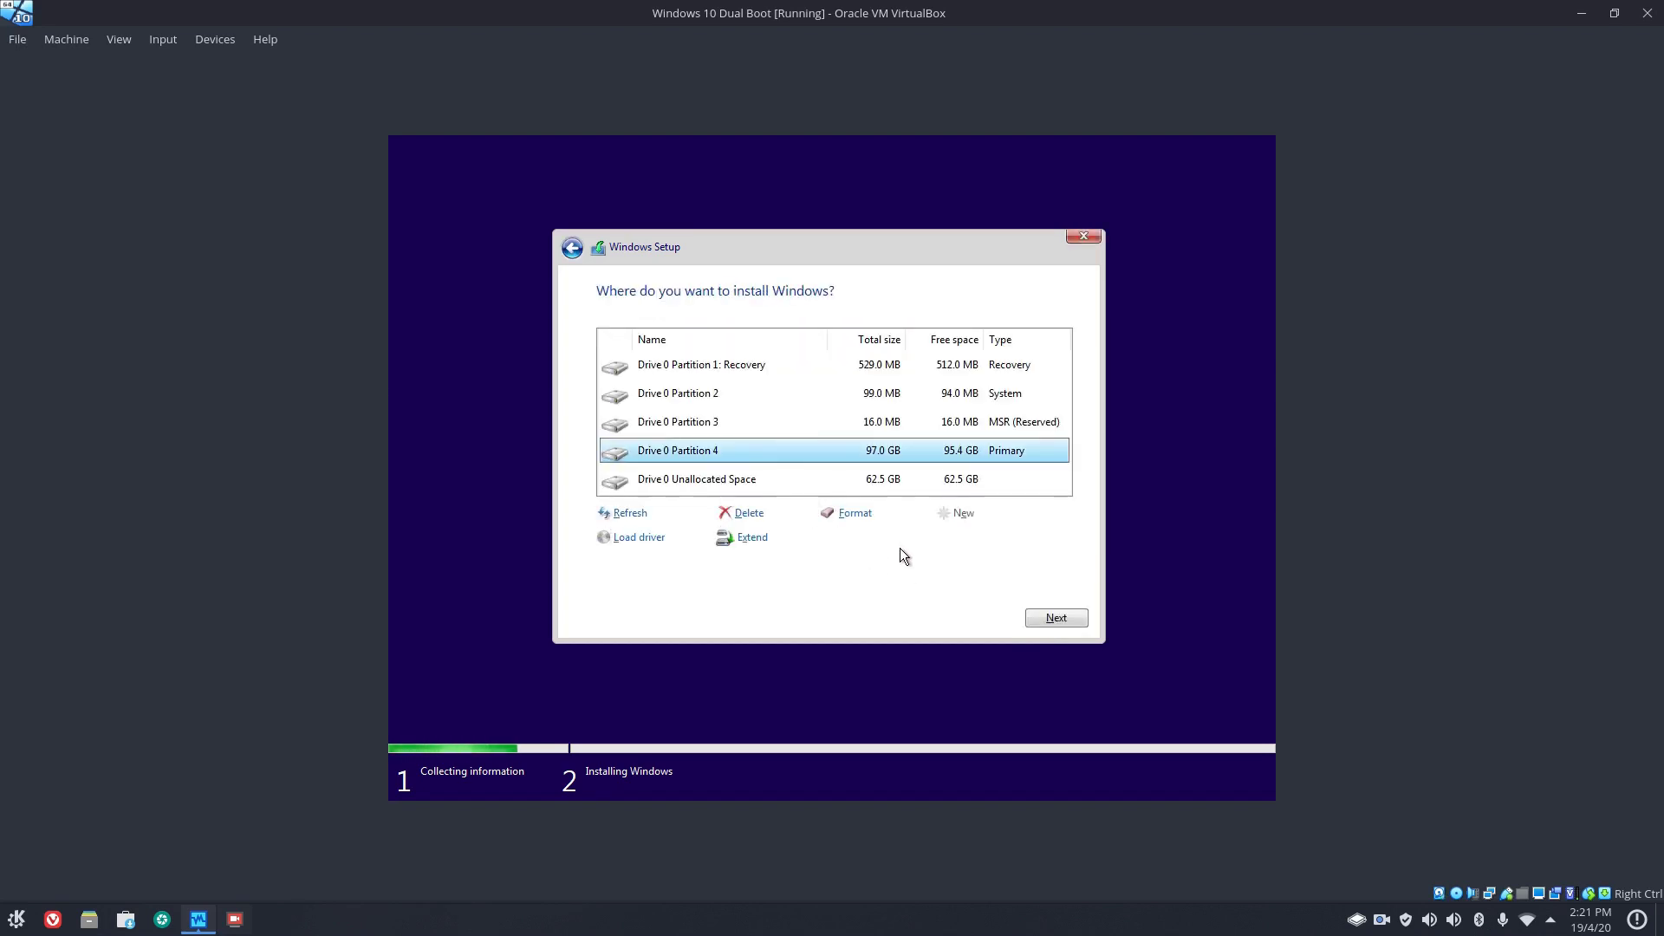
- Delete the Recovery, 99 MB system, 16 MB reserved and 97 GB primary partitions, confirming each
left_click(760, 368)
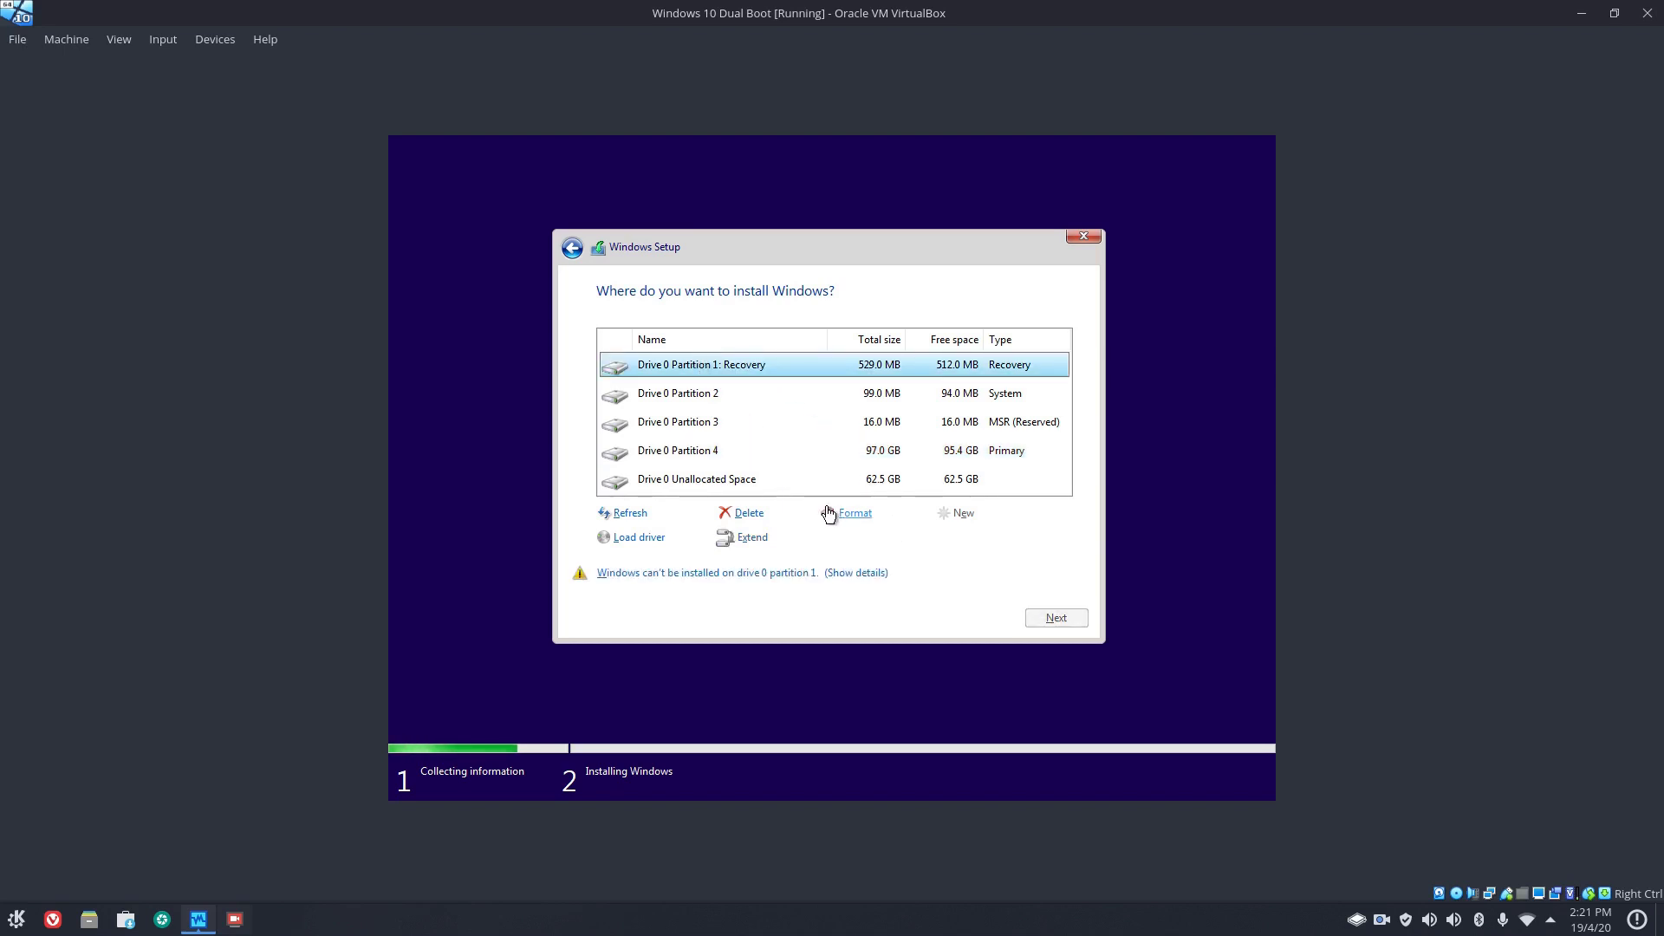
left_click(749, 516)
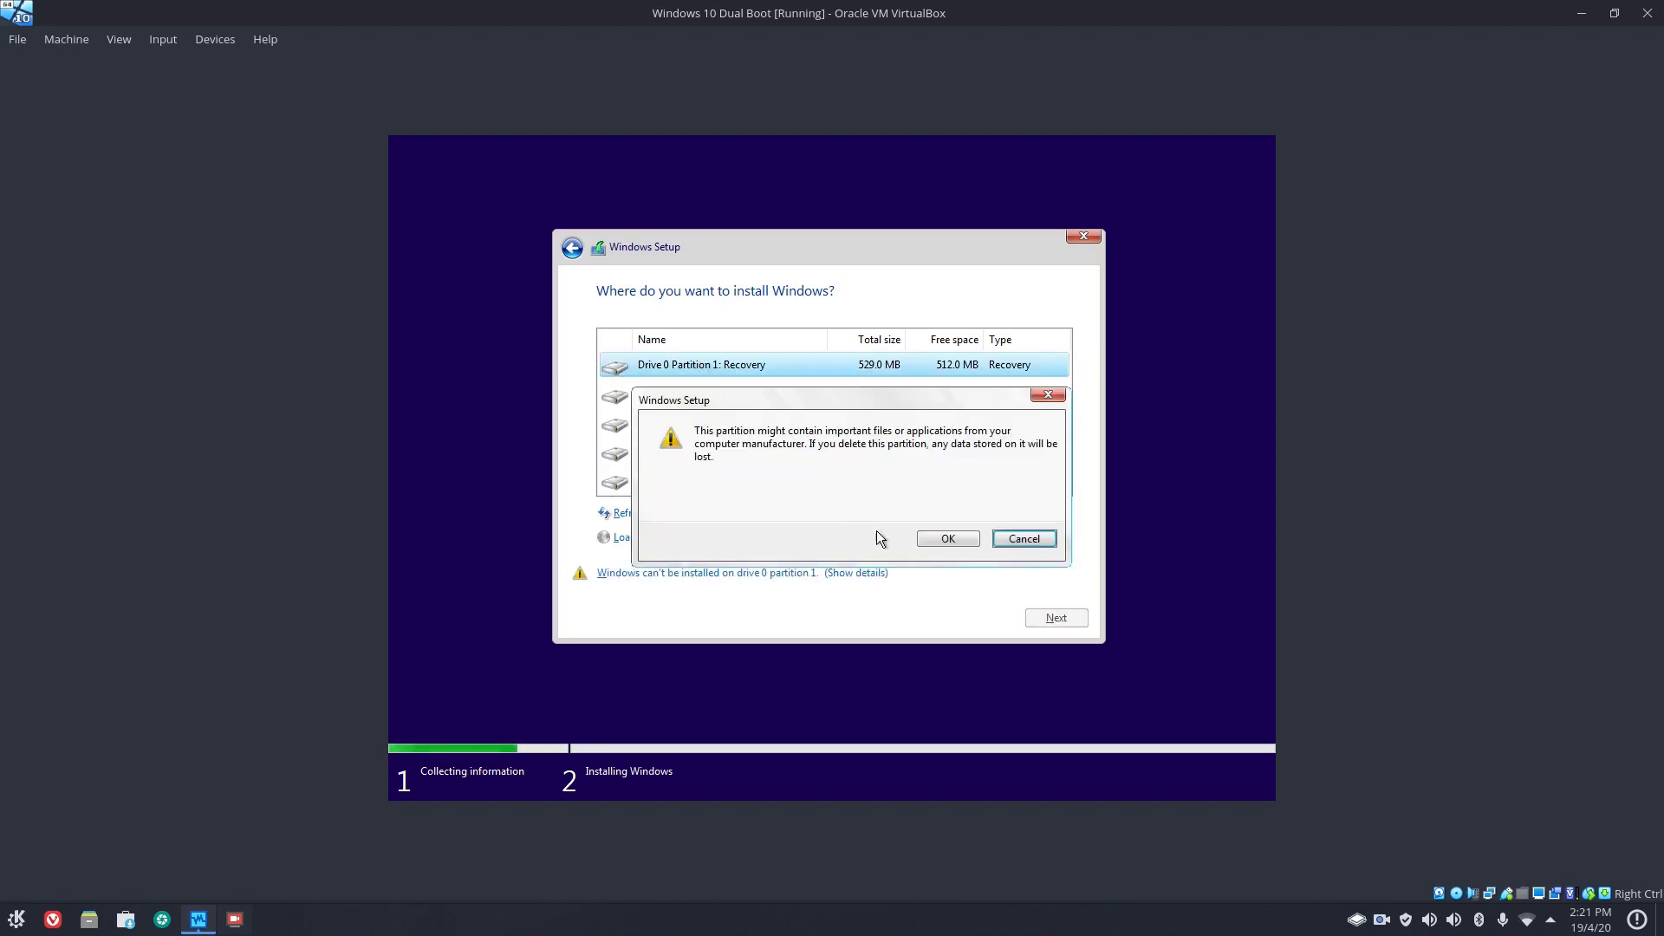
left_click(947, 540)
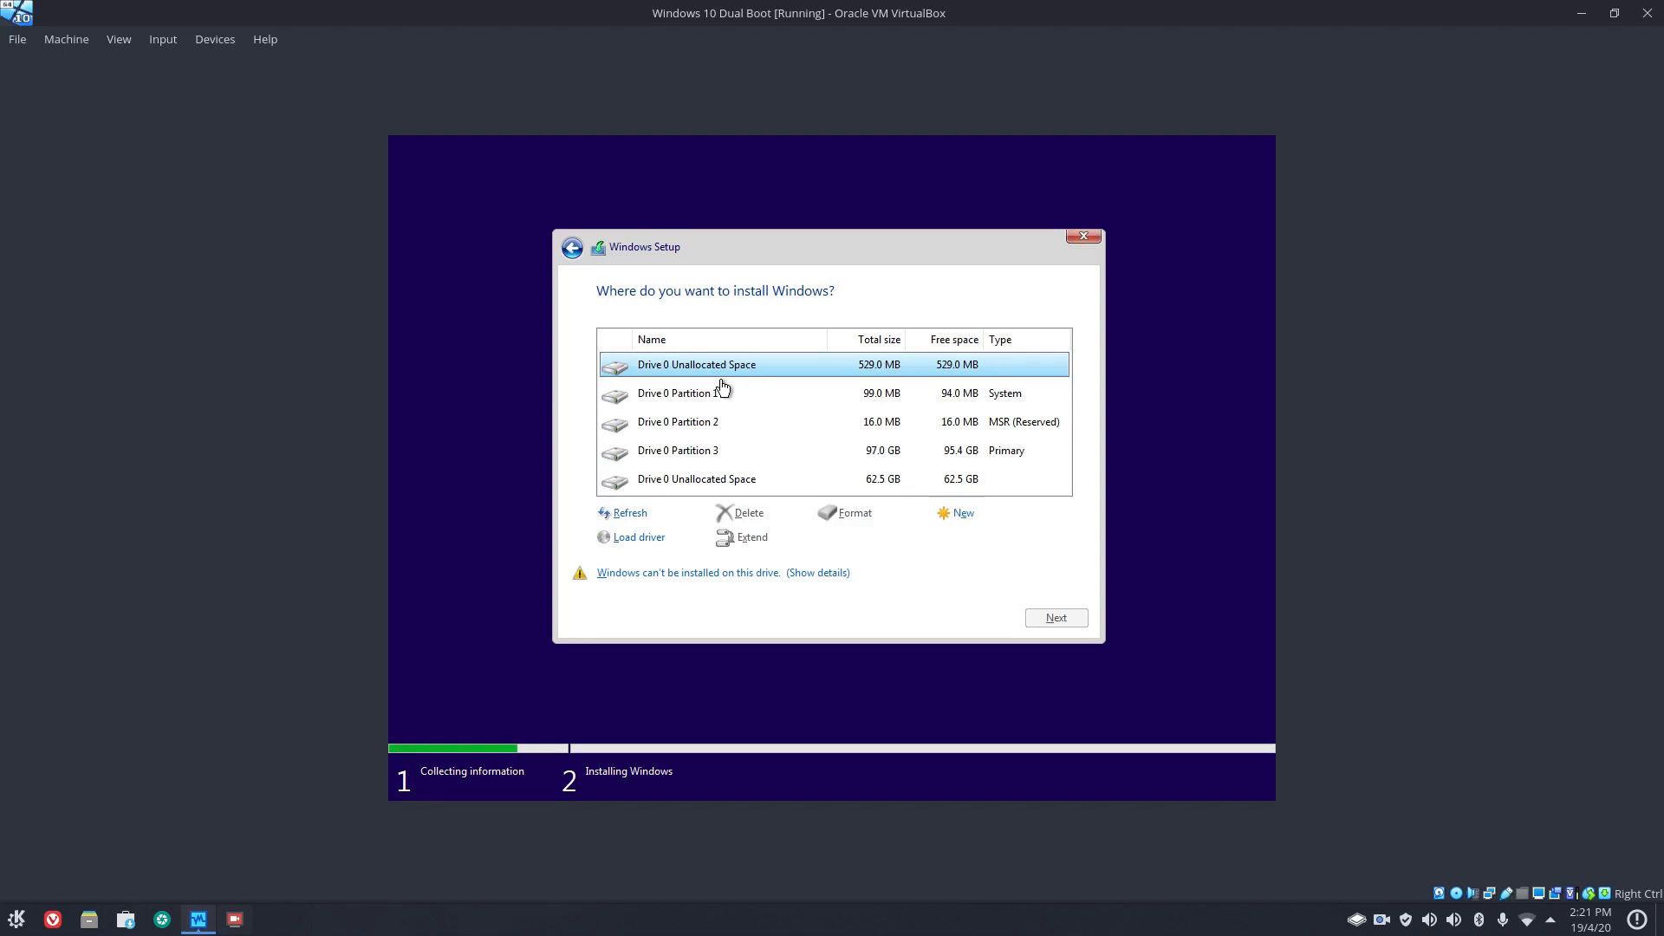
left_click(716, 393)
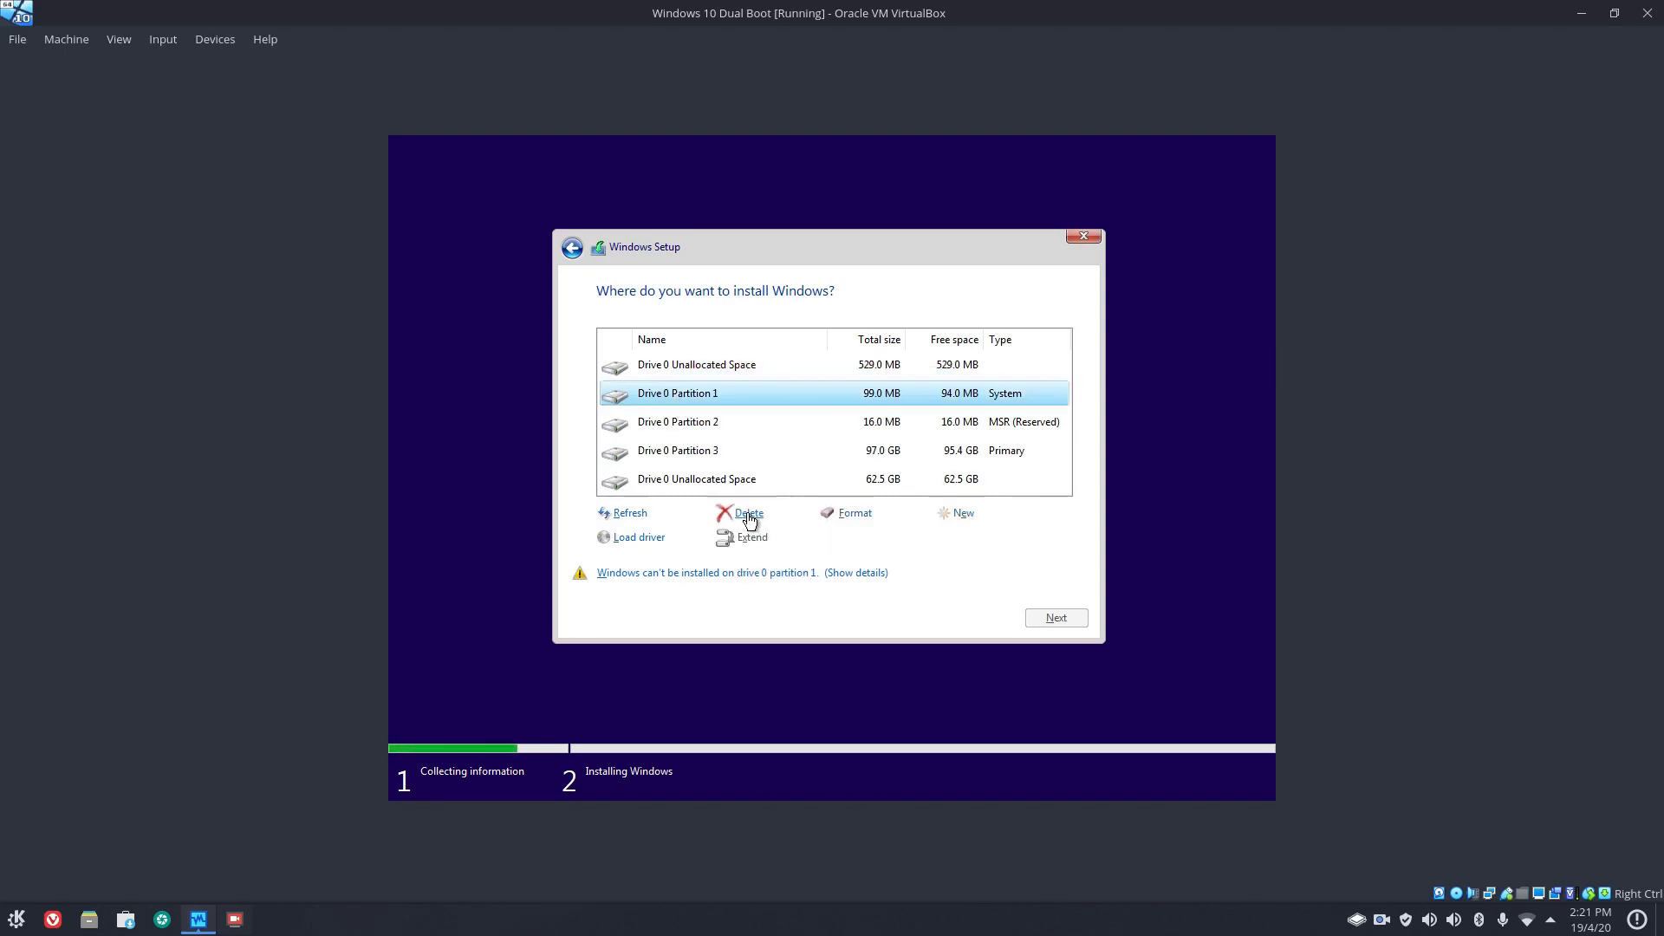
left_click(749, 515)
left_click(943, 542)
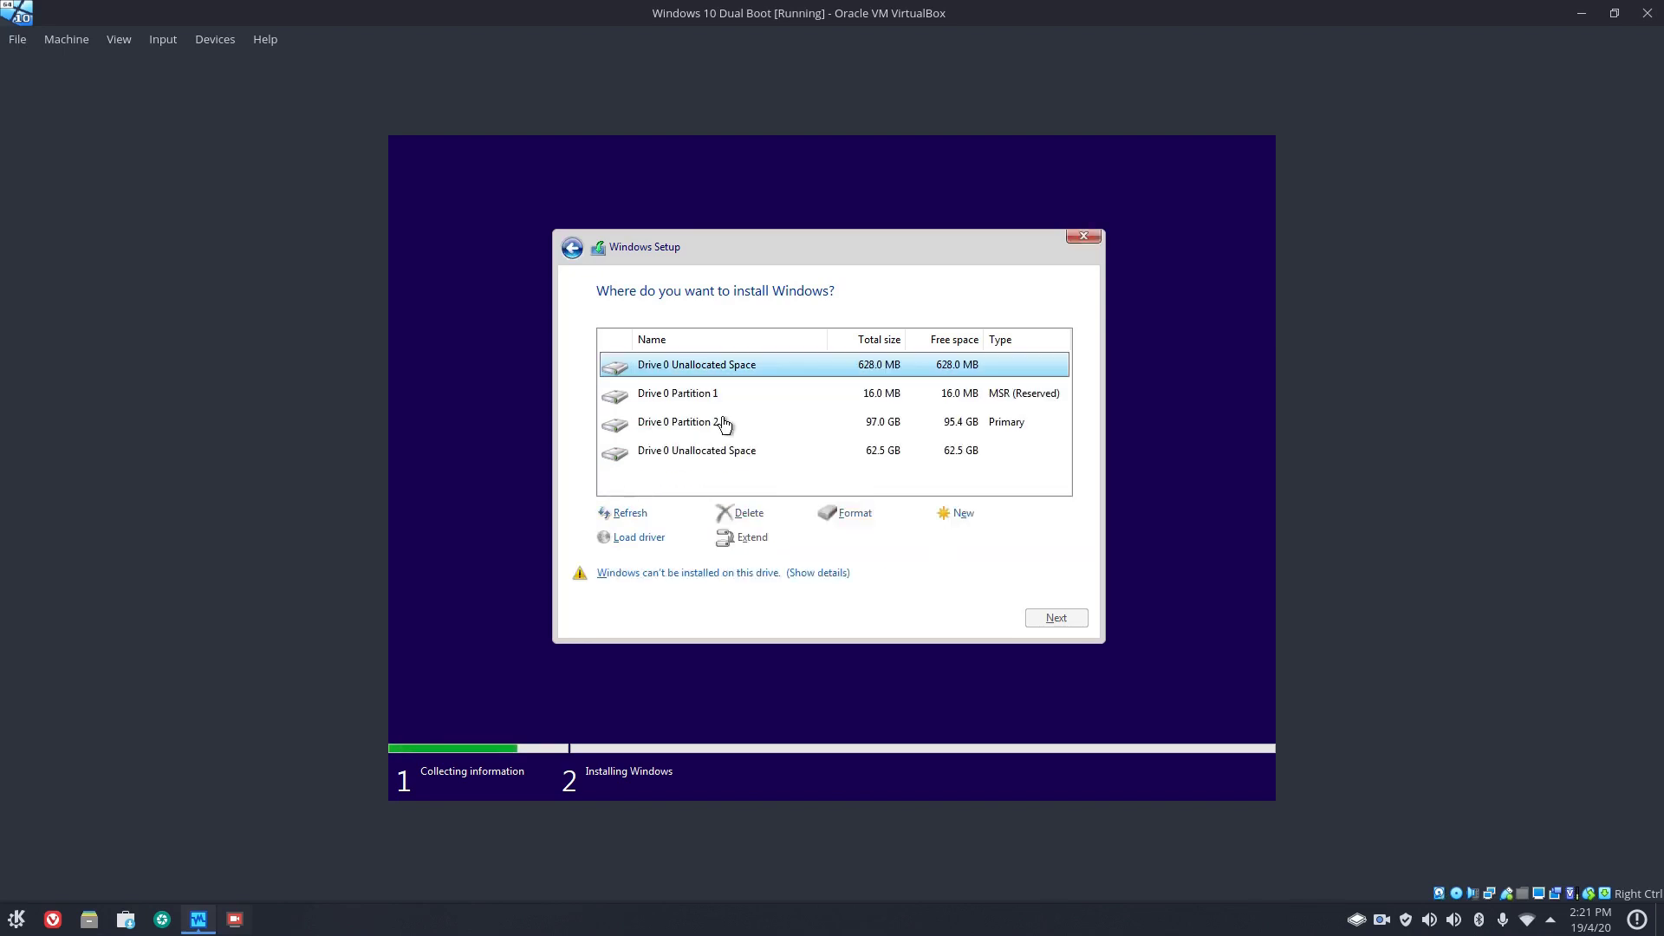
left_click(679, 393)
left_click(747, 515)
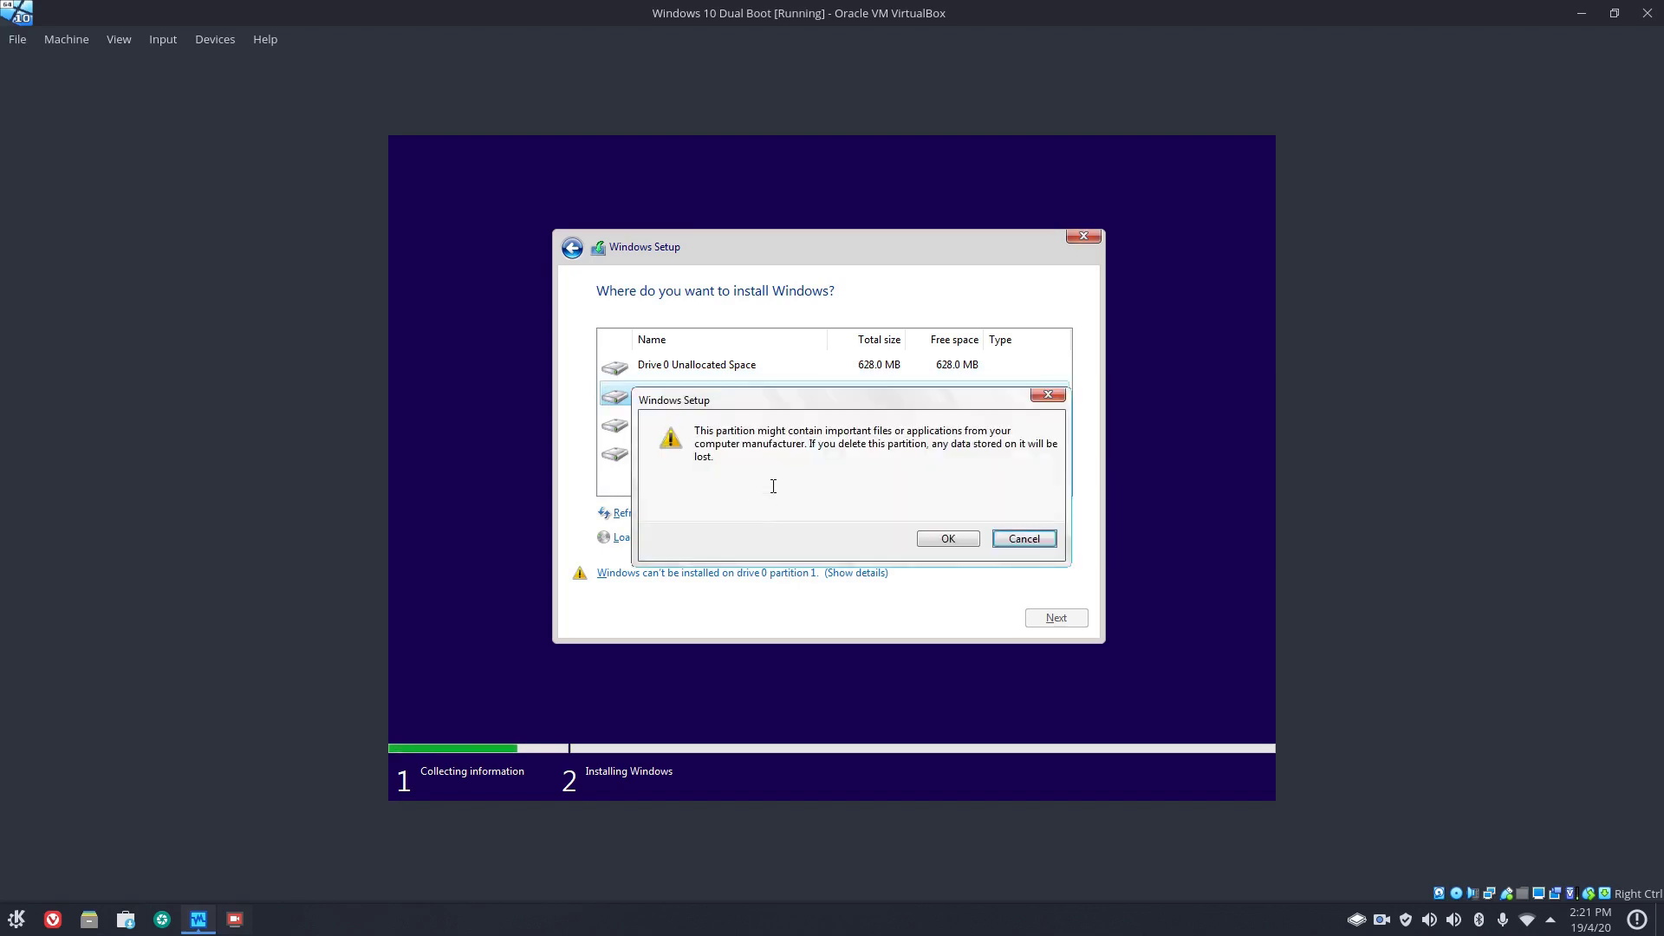
left_click(948, 539)
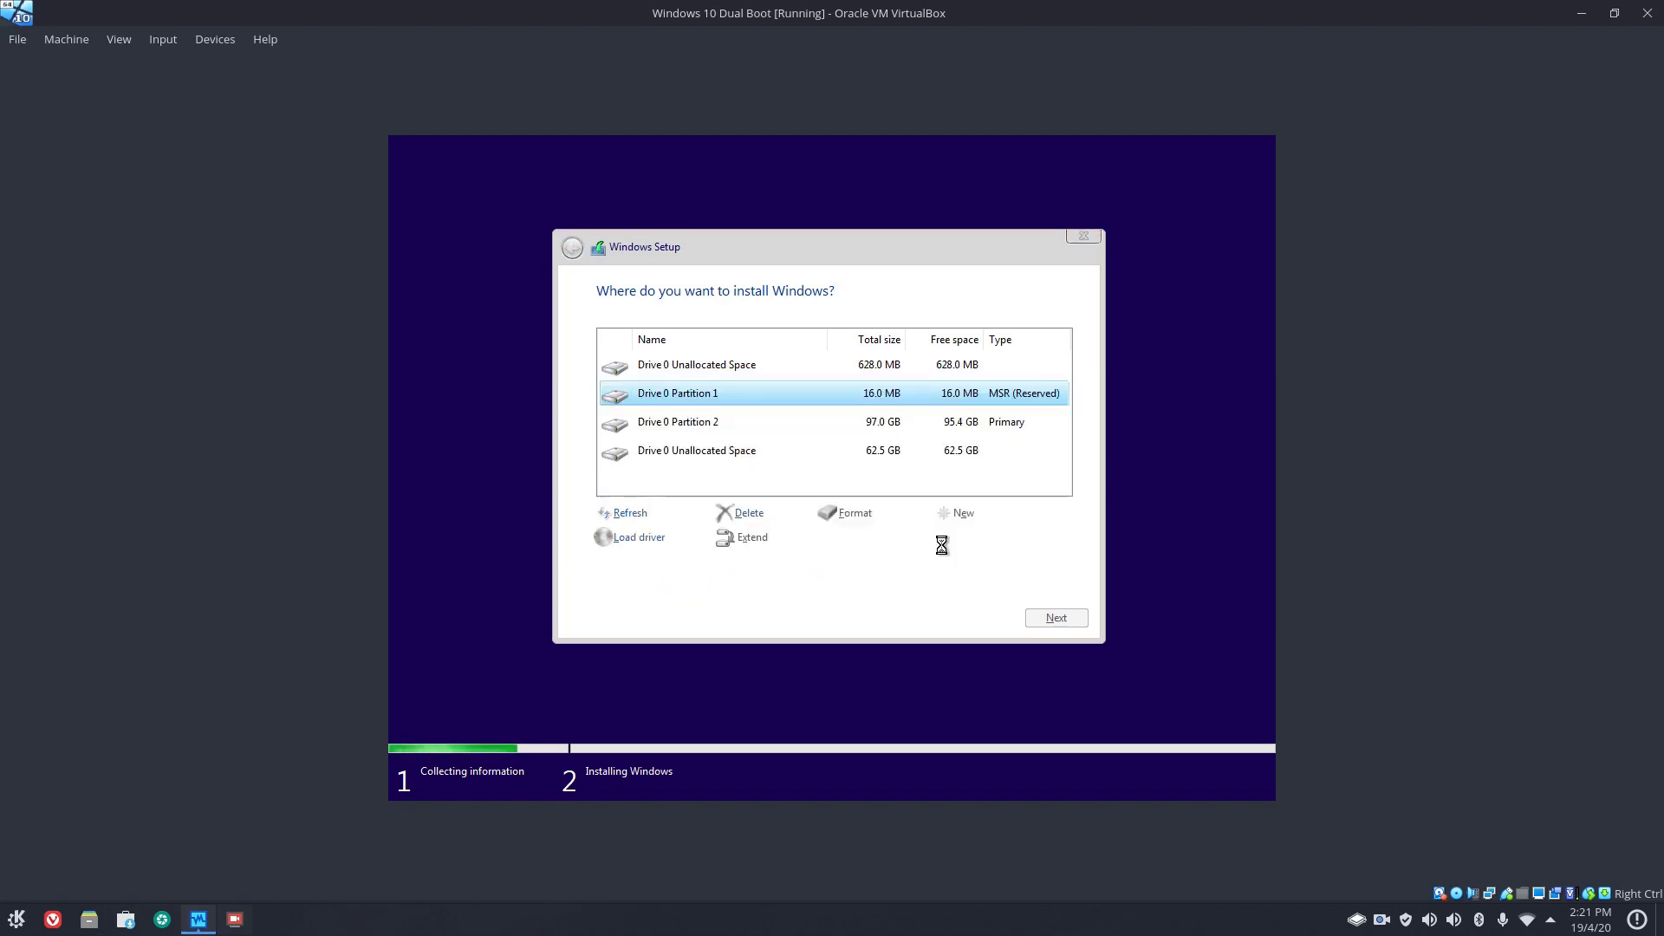
left_click(684, 391)
left_click(747, 515)
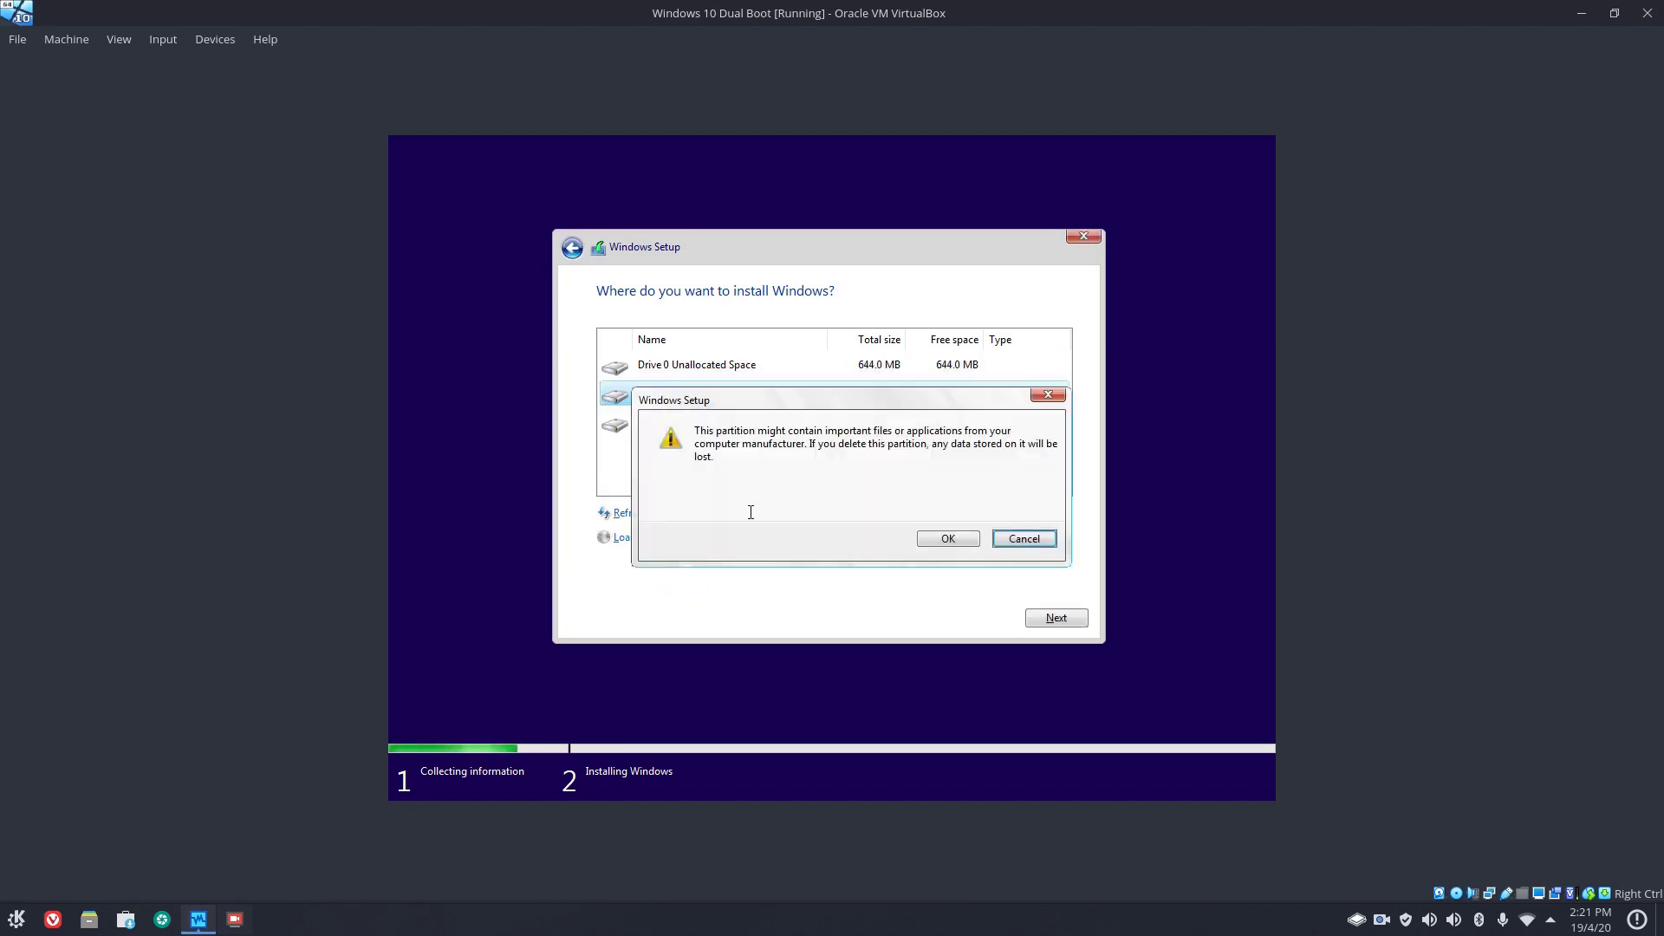
left_click(932, 538)
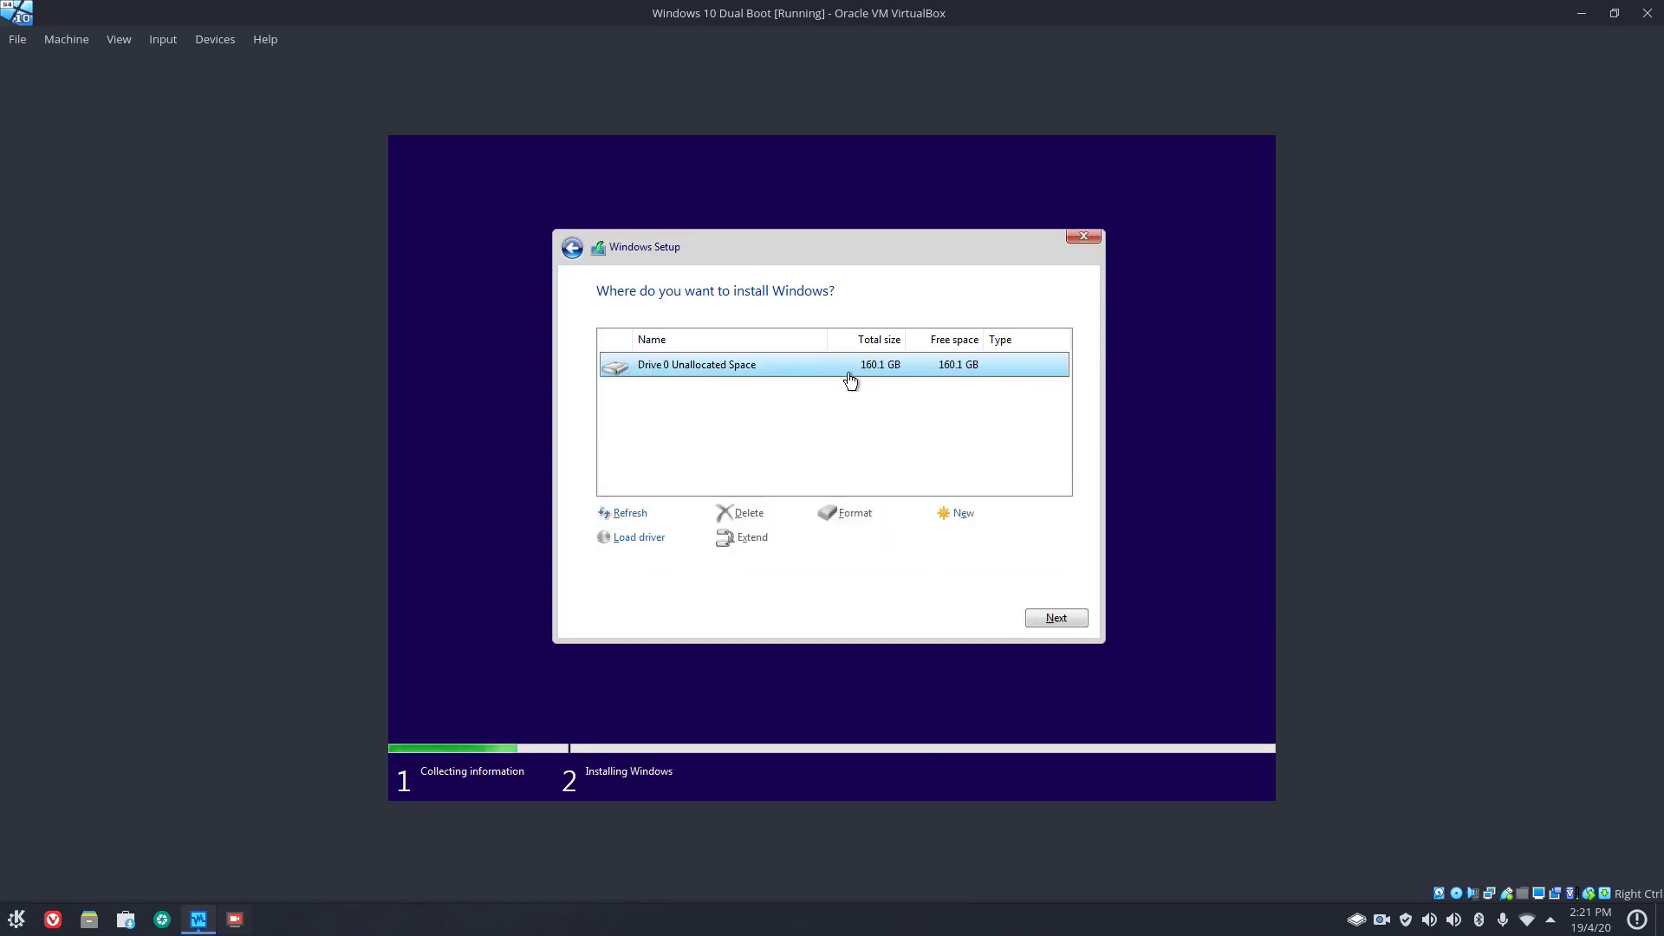
- Create a 100000 MB partition, accept the extra system partitions, and select Partition 4 as target
left_click(958, 515)
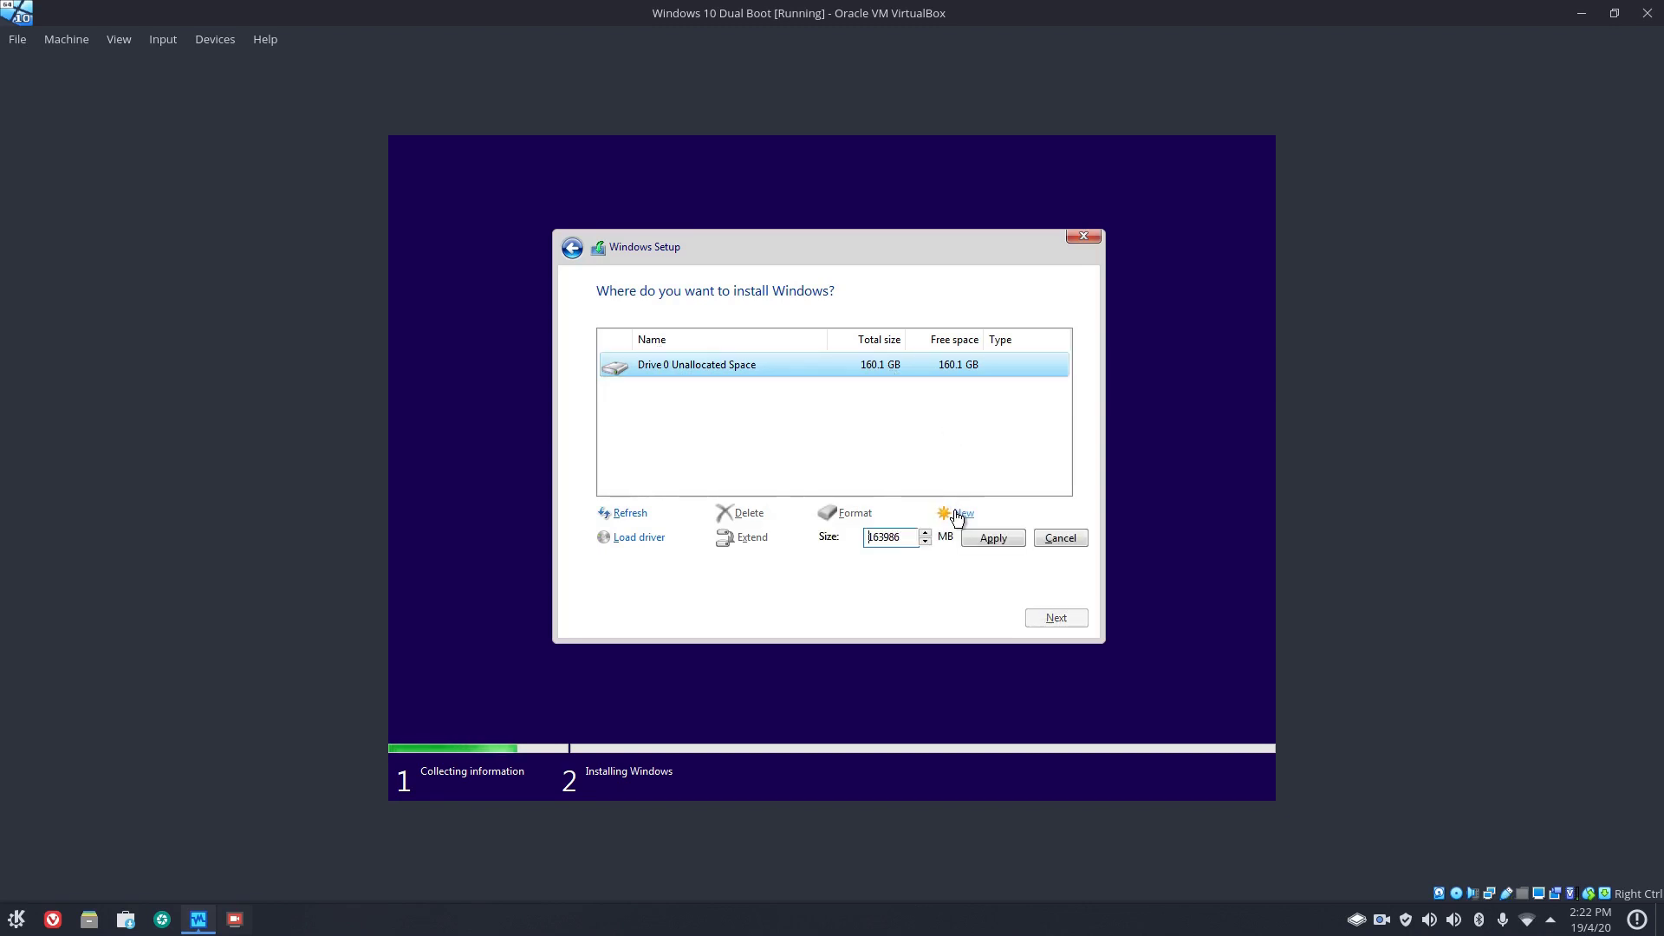
double_click(904, 541)
type("100000")
left_click(993, 537)
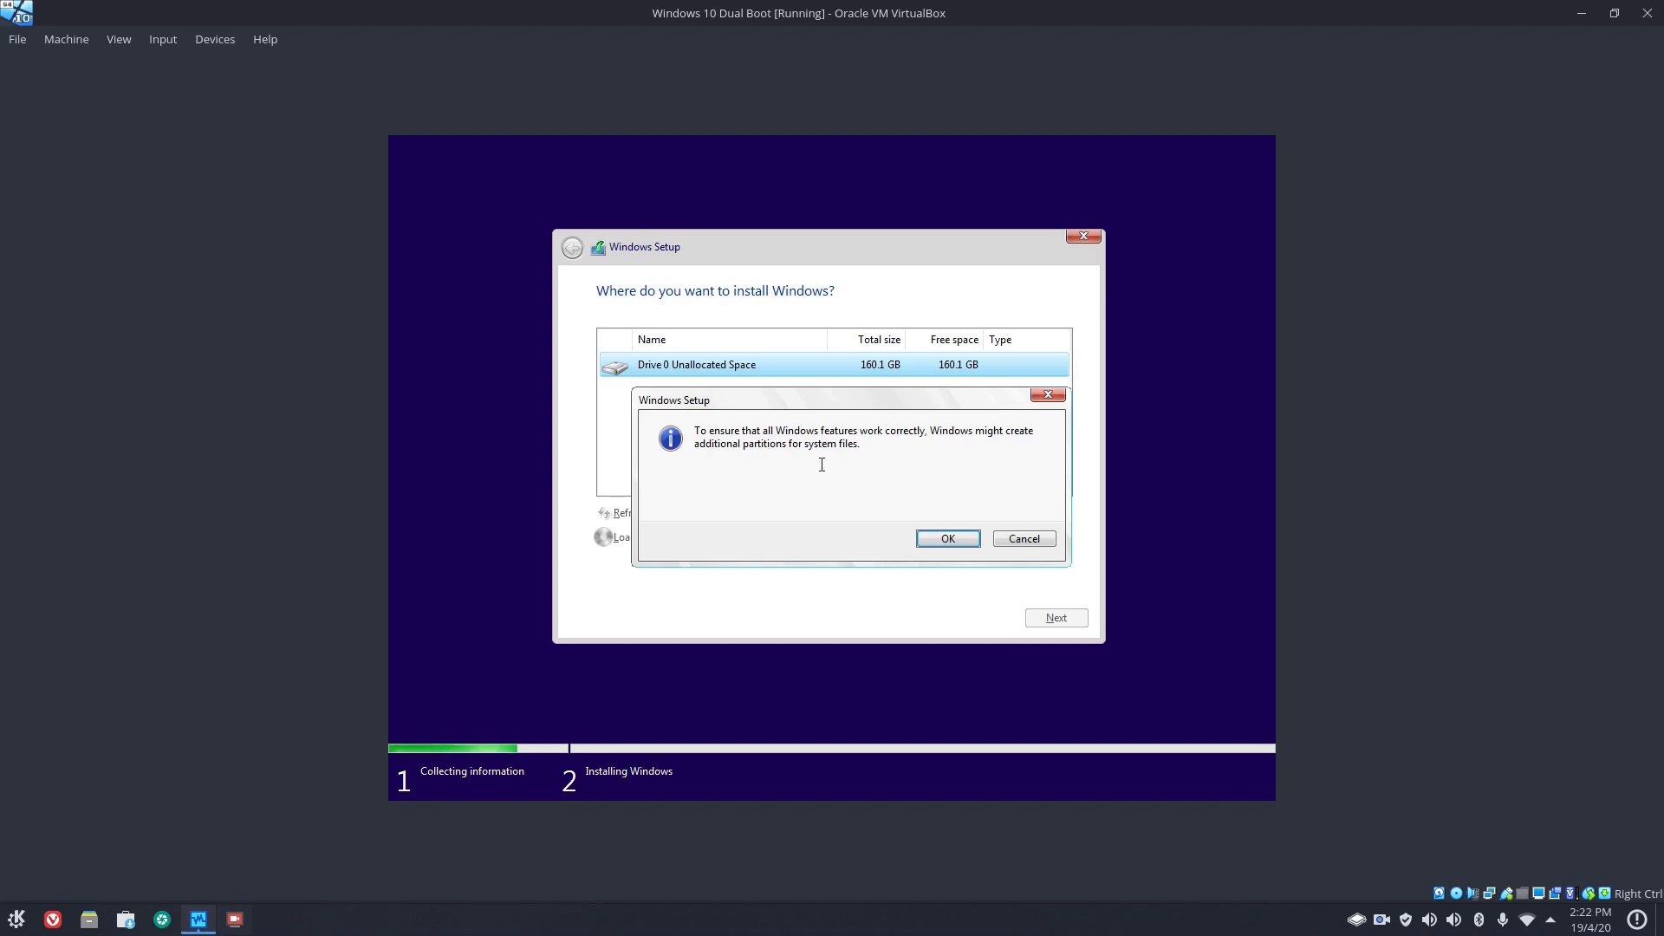
left_click(947, 540)
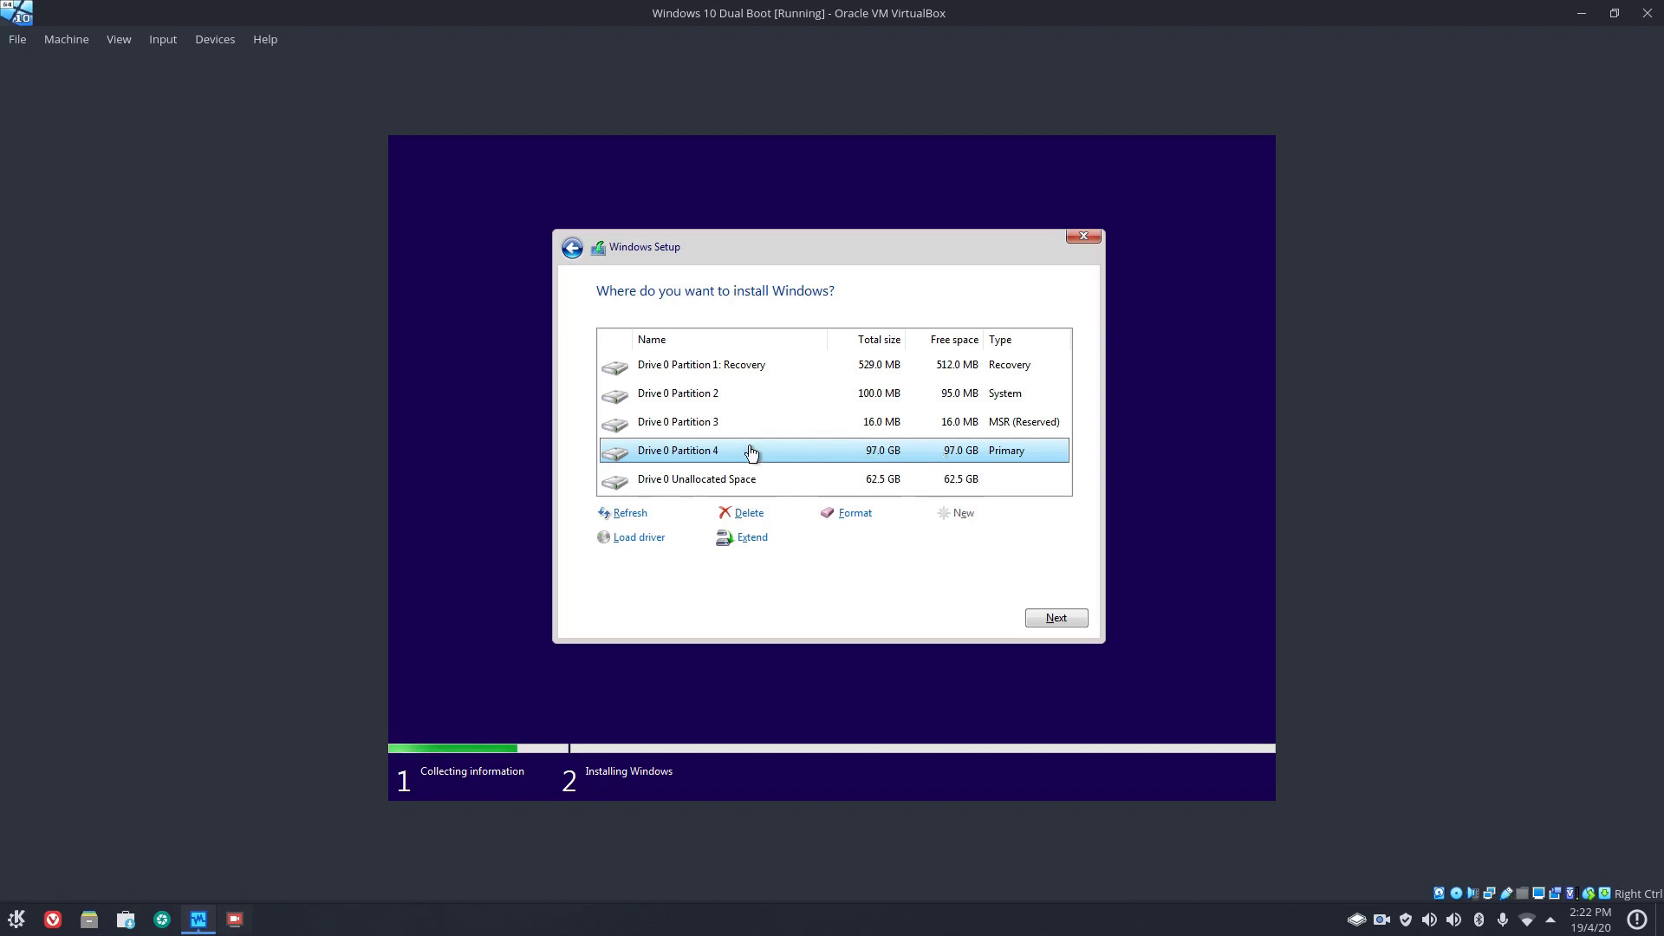
left_click(709, 429)
left_click(706, 449)
- Install Windows onto Partition 4 and confirm Australia as the region
left_click(1052, 619)
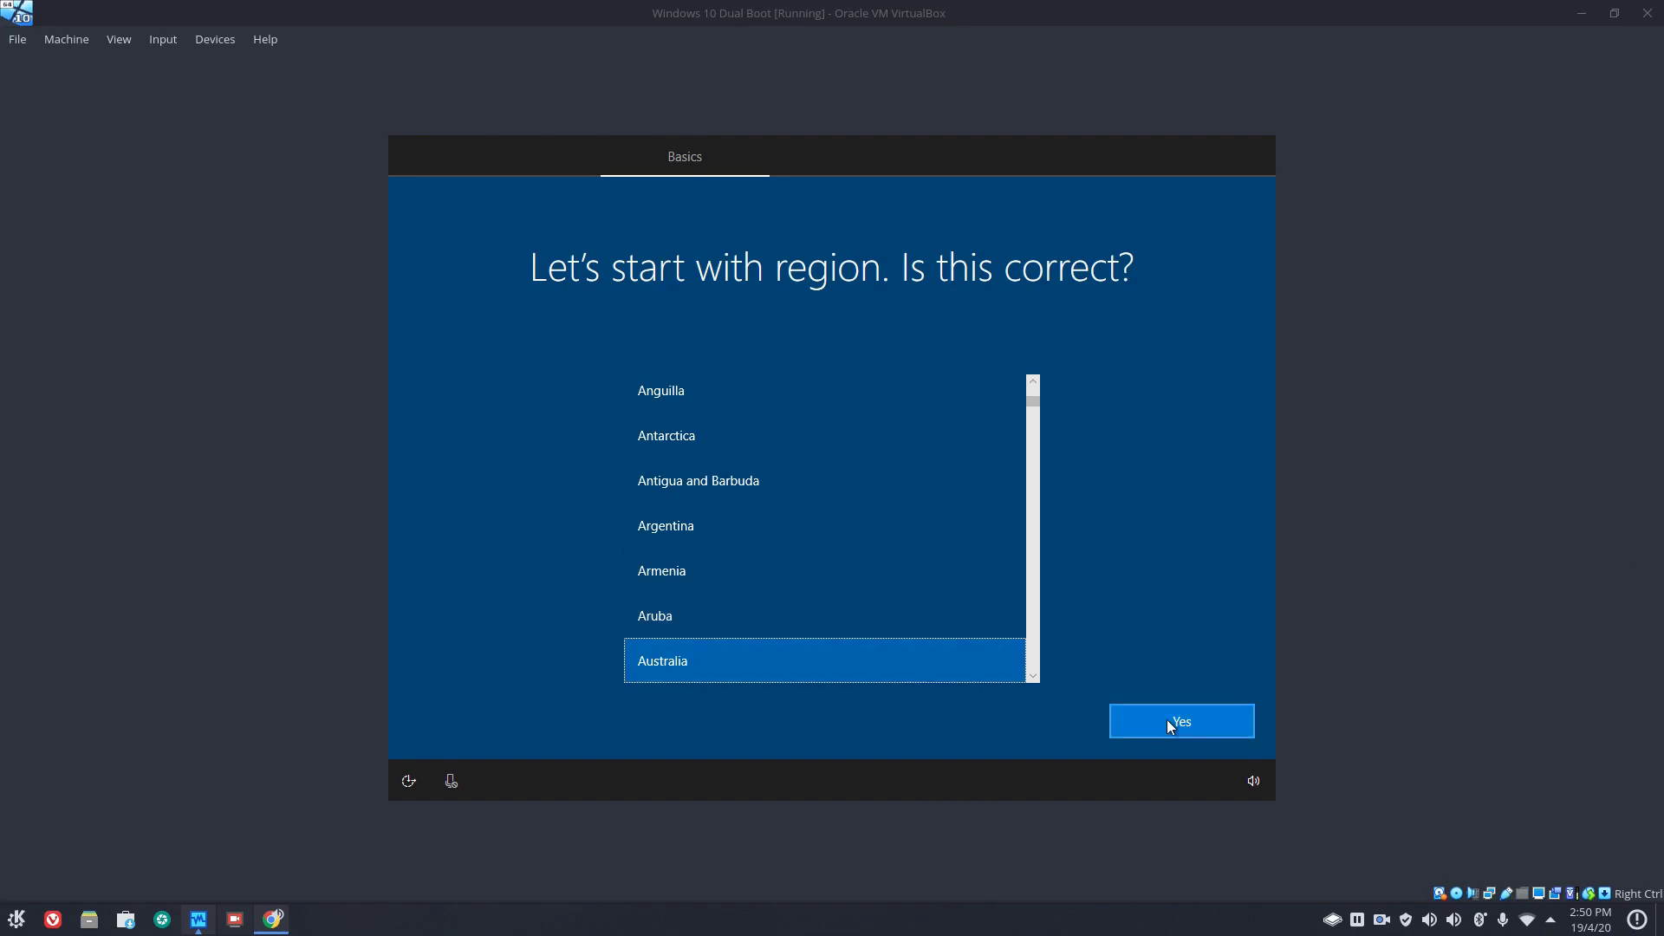
left_click(1167, 719)
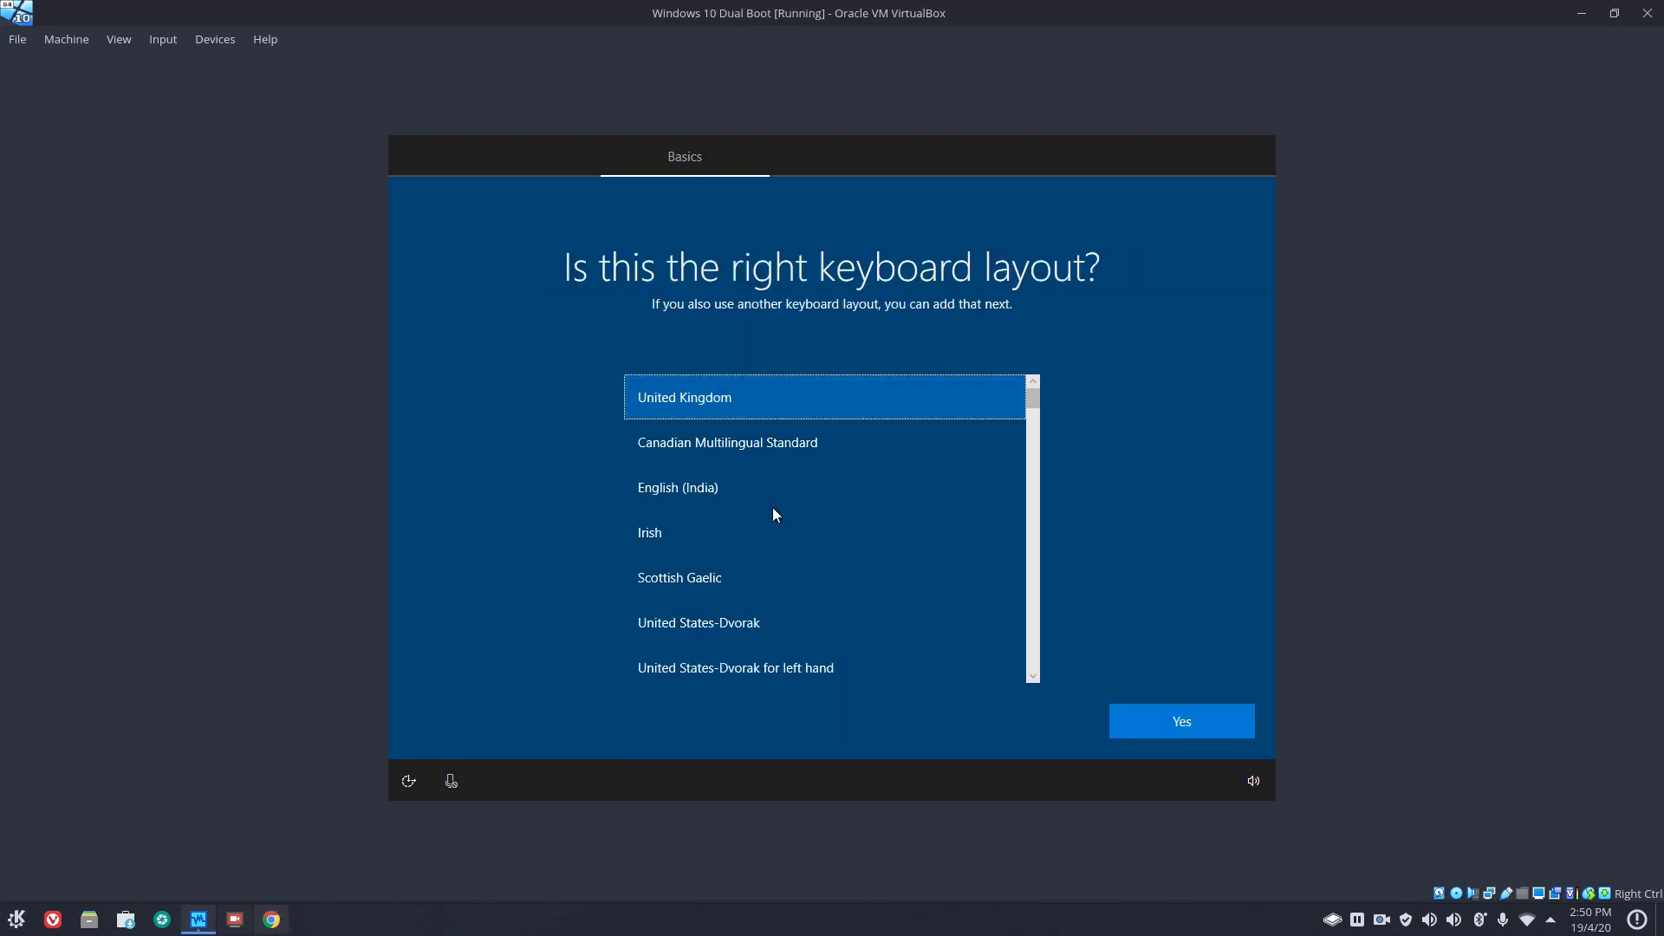
scroll(695, 525, "down", 2)
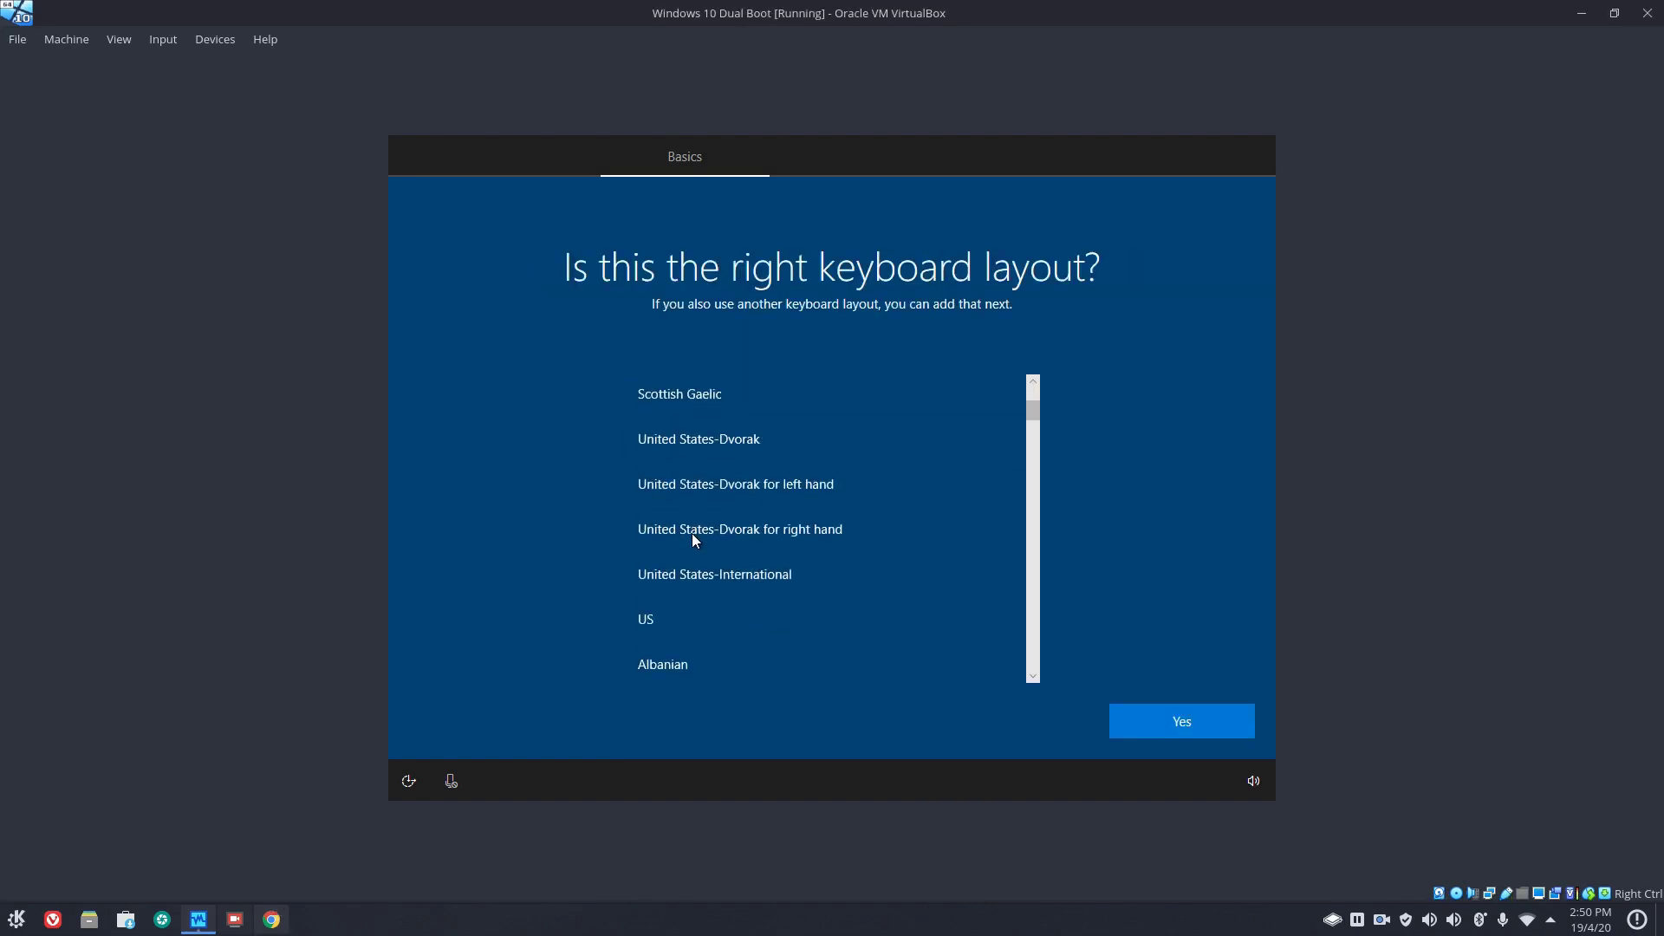
- Accept the United Kingdom keyboard, skip a second layout, and choose setup for personal use
left_click(1228, 723)
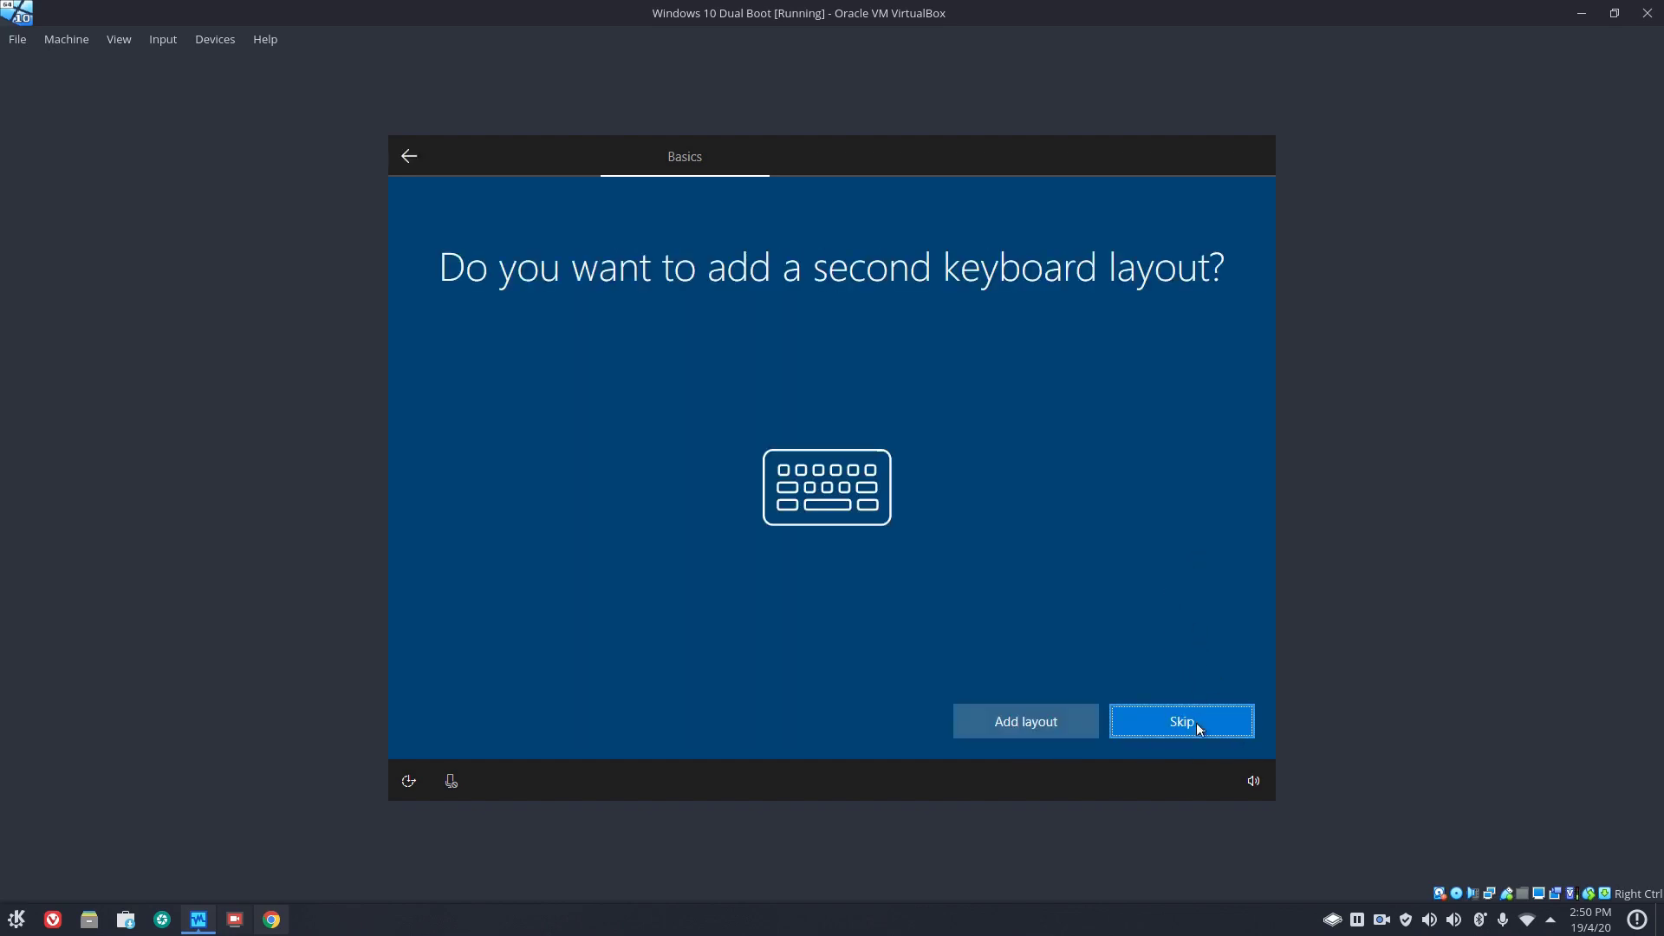
left_click(1196, 725)
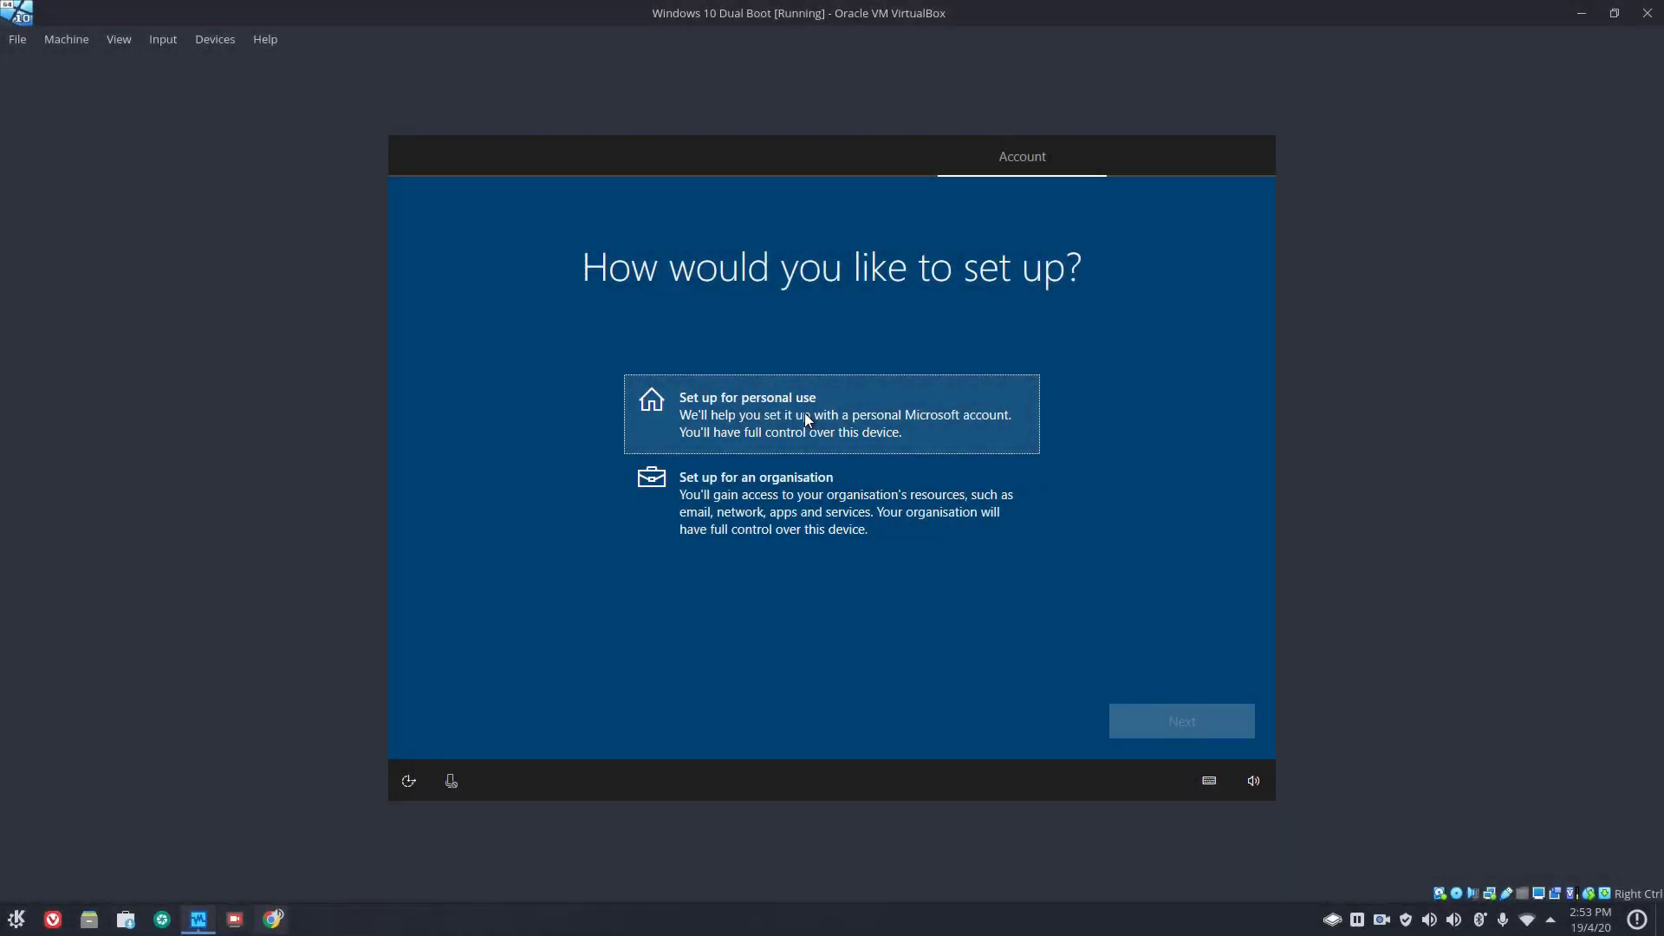
left_click(805, 420)
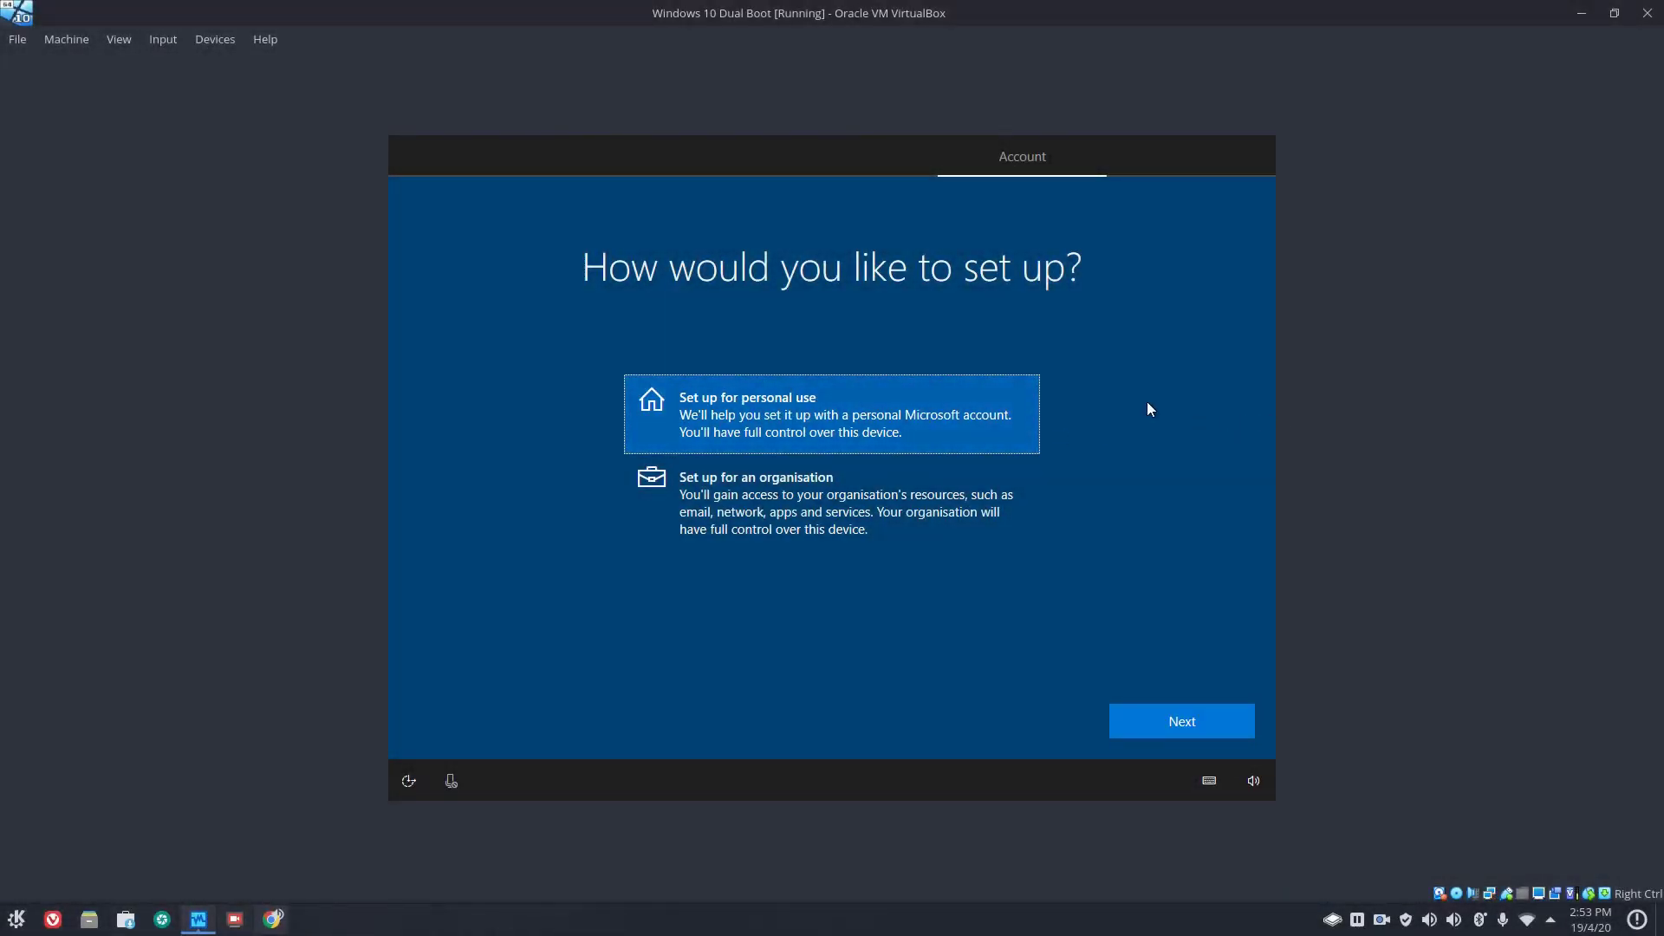
- Continue past the setup type and pick Offline account instead of Microsoft sign-in
left_click(1169, 719)
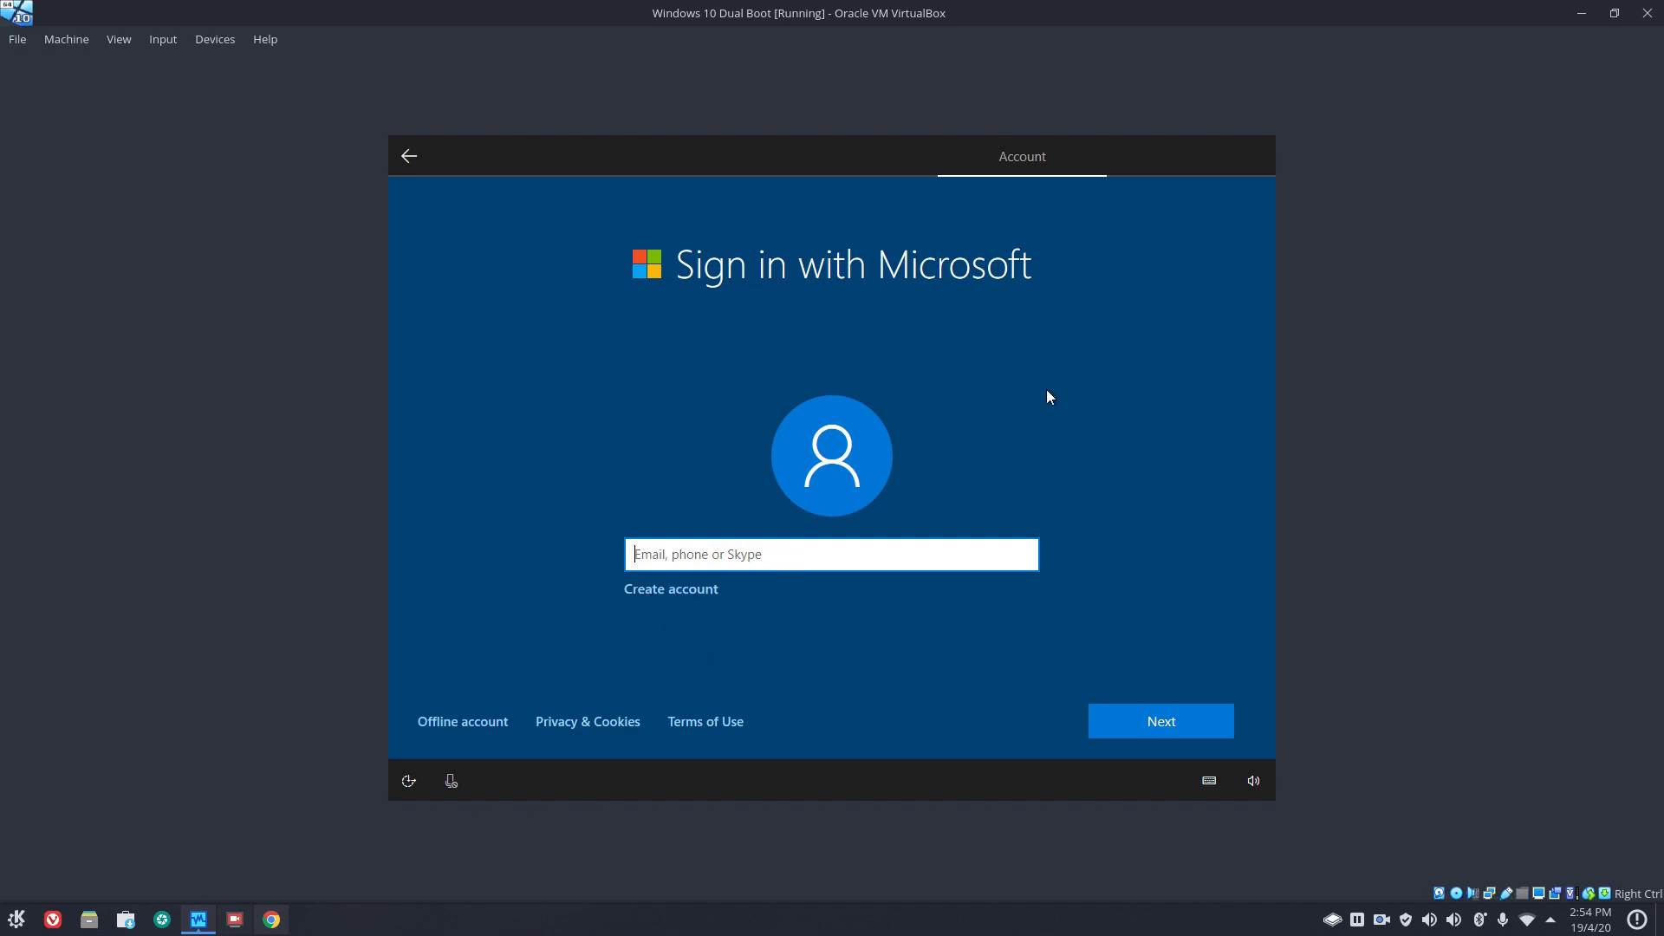
left_click(456, 730)
left_click(438, 721)
left_click(450, 731)
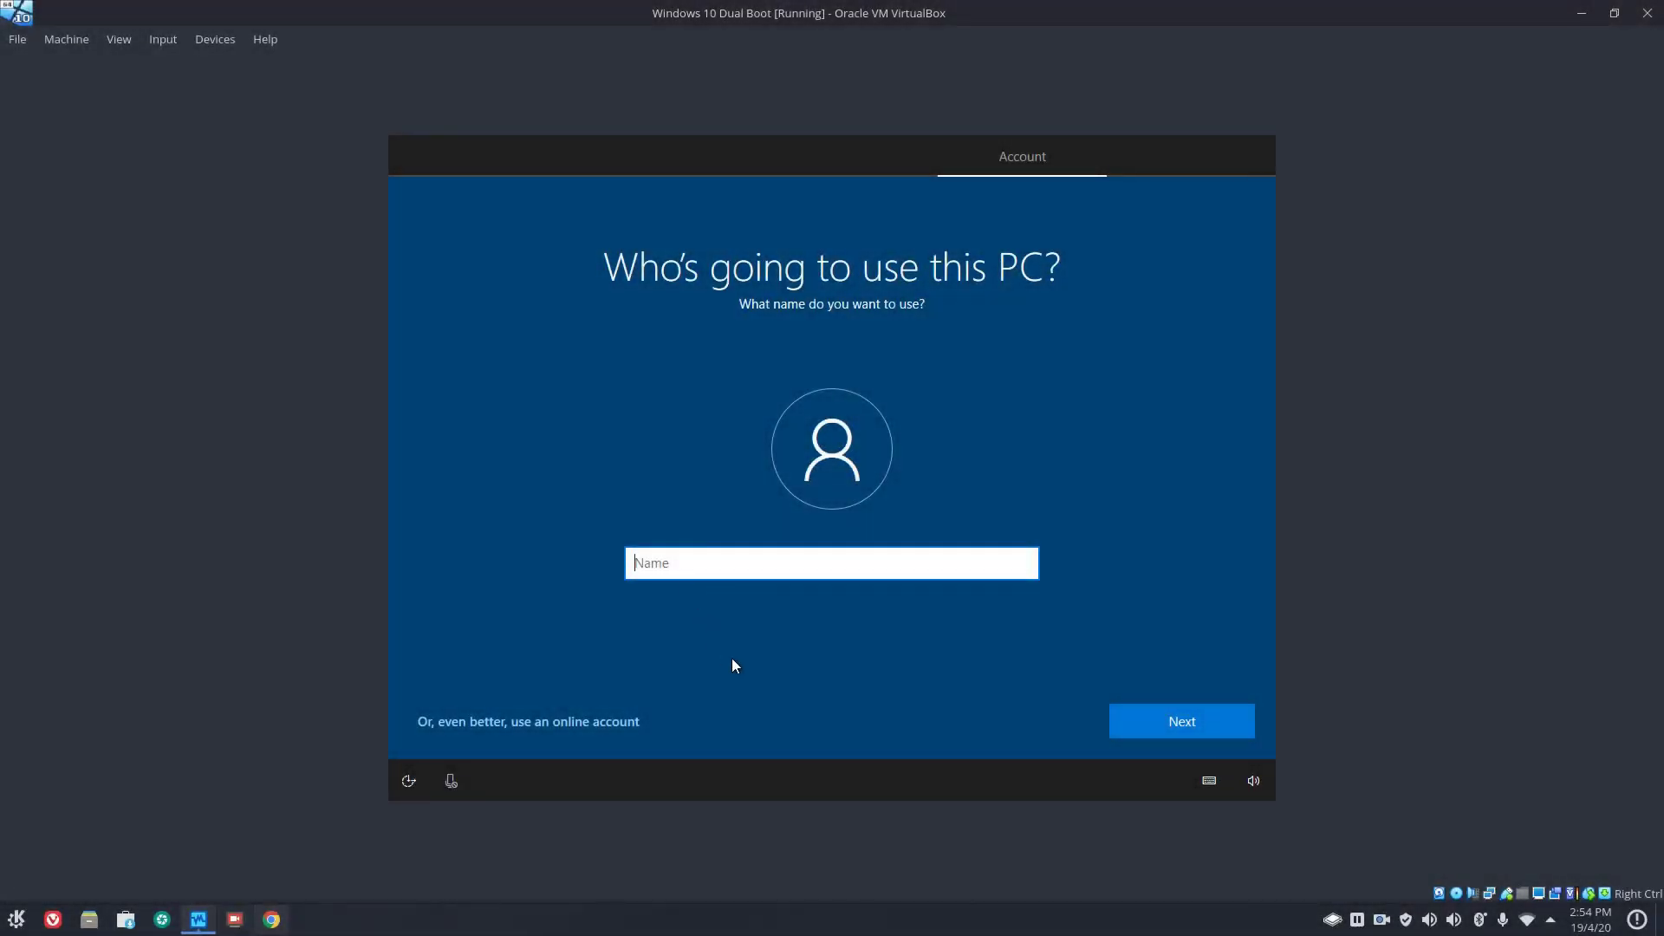
- Enter the local account name, then set and confirm the account password
type("pc")
key("BackSpace")
key("BackSpace")
key("BackSpace")
type("P")
left_click(1141, 711)
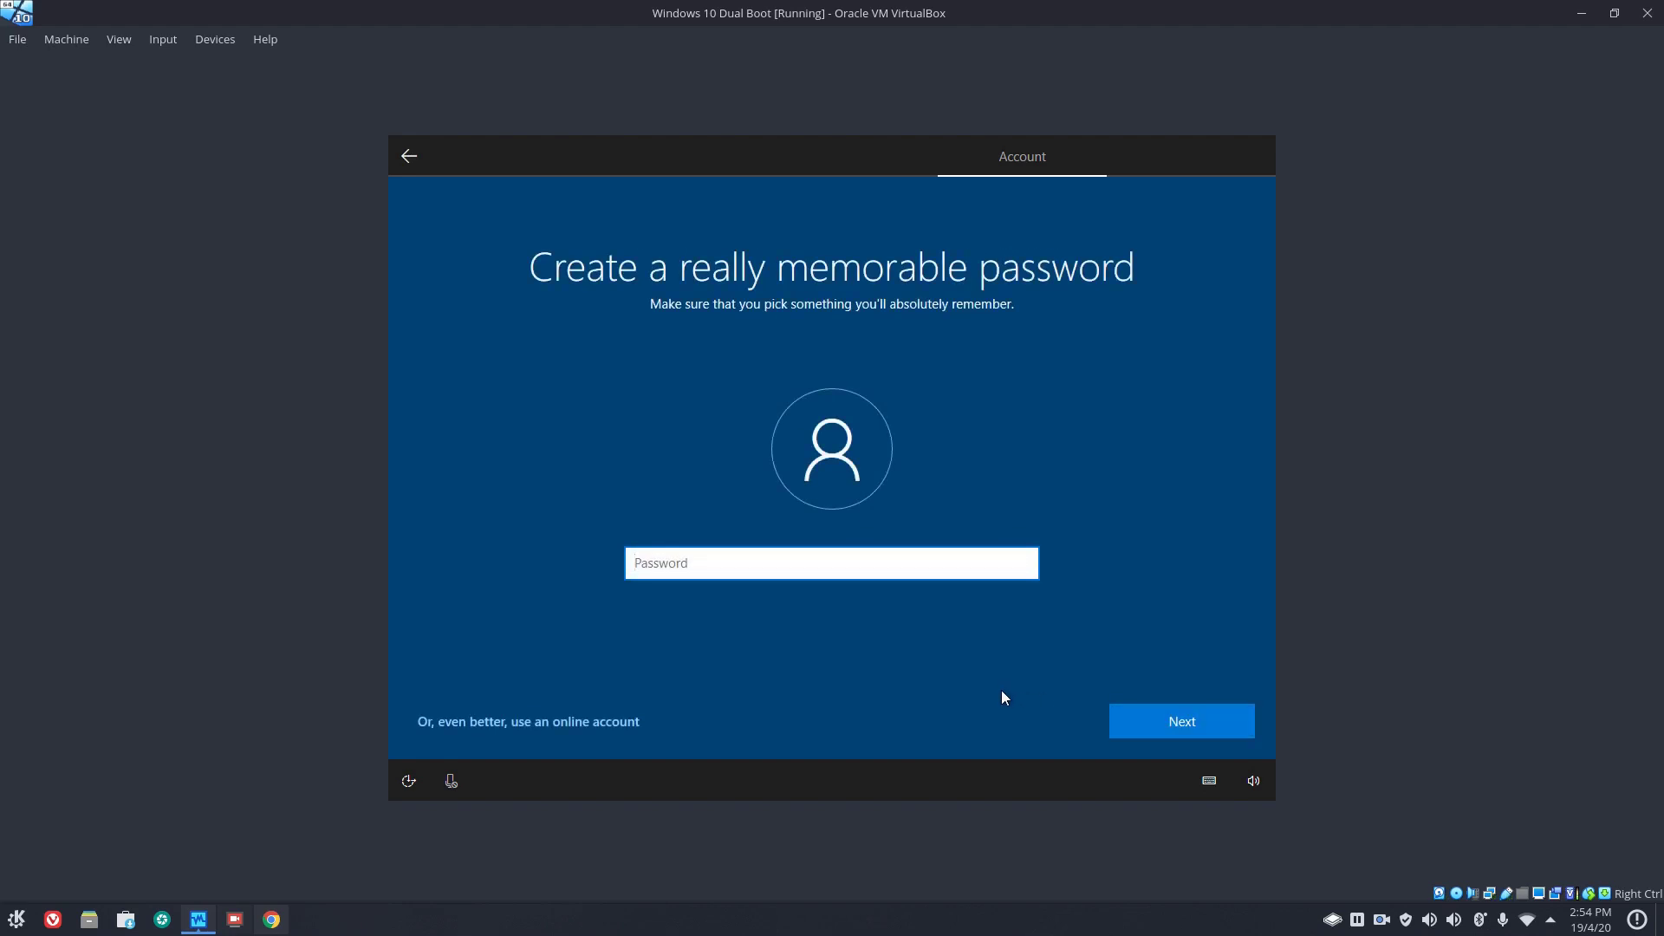
type("pa")
left_click(1234, 712)
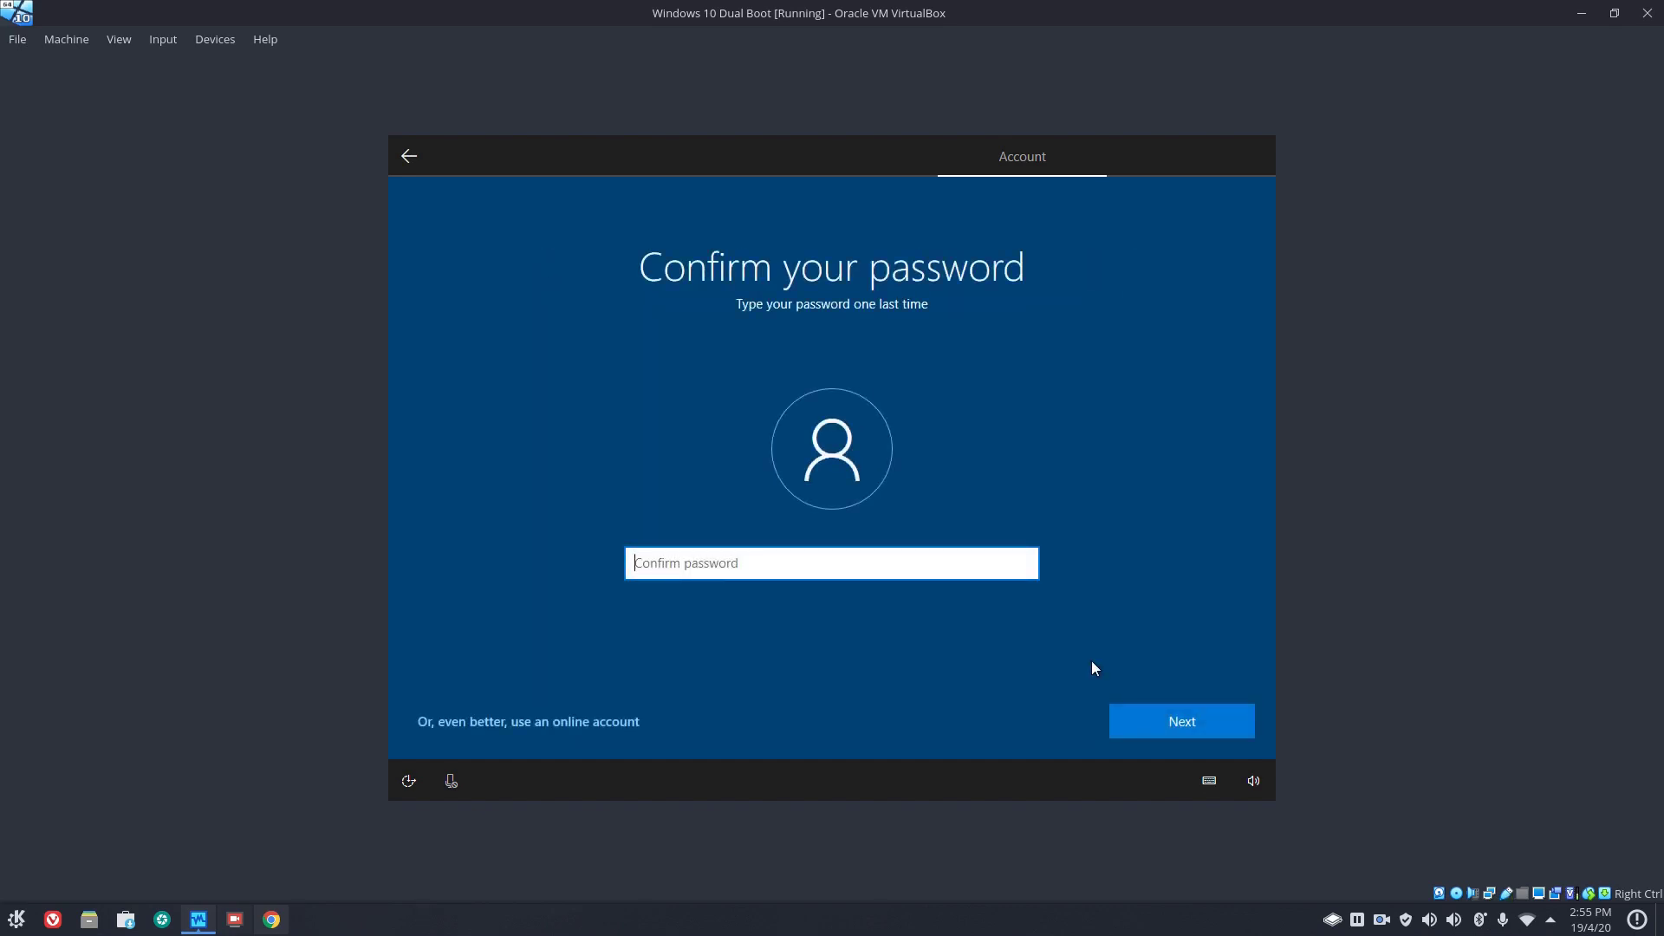
type("pa")
left_click(1169, 723)
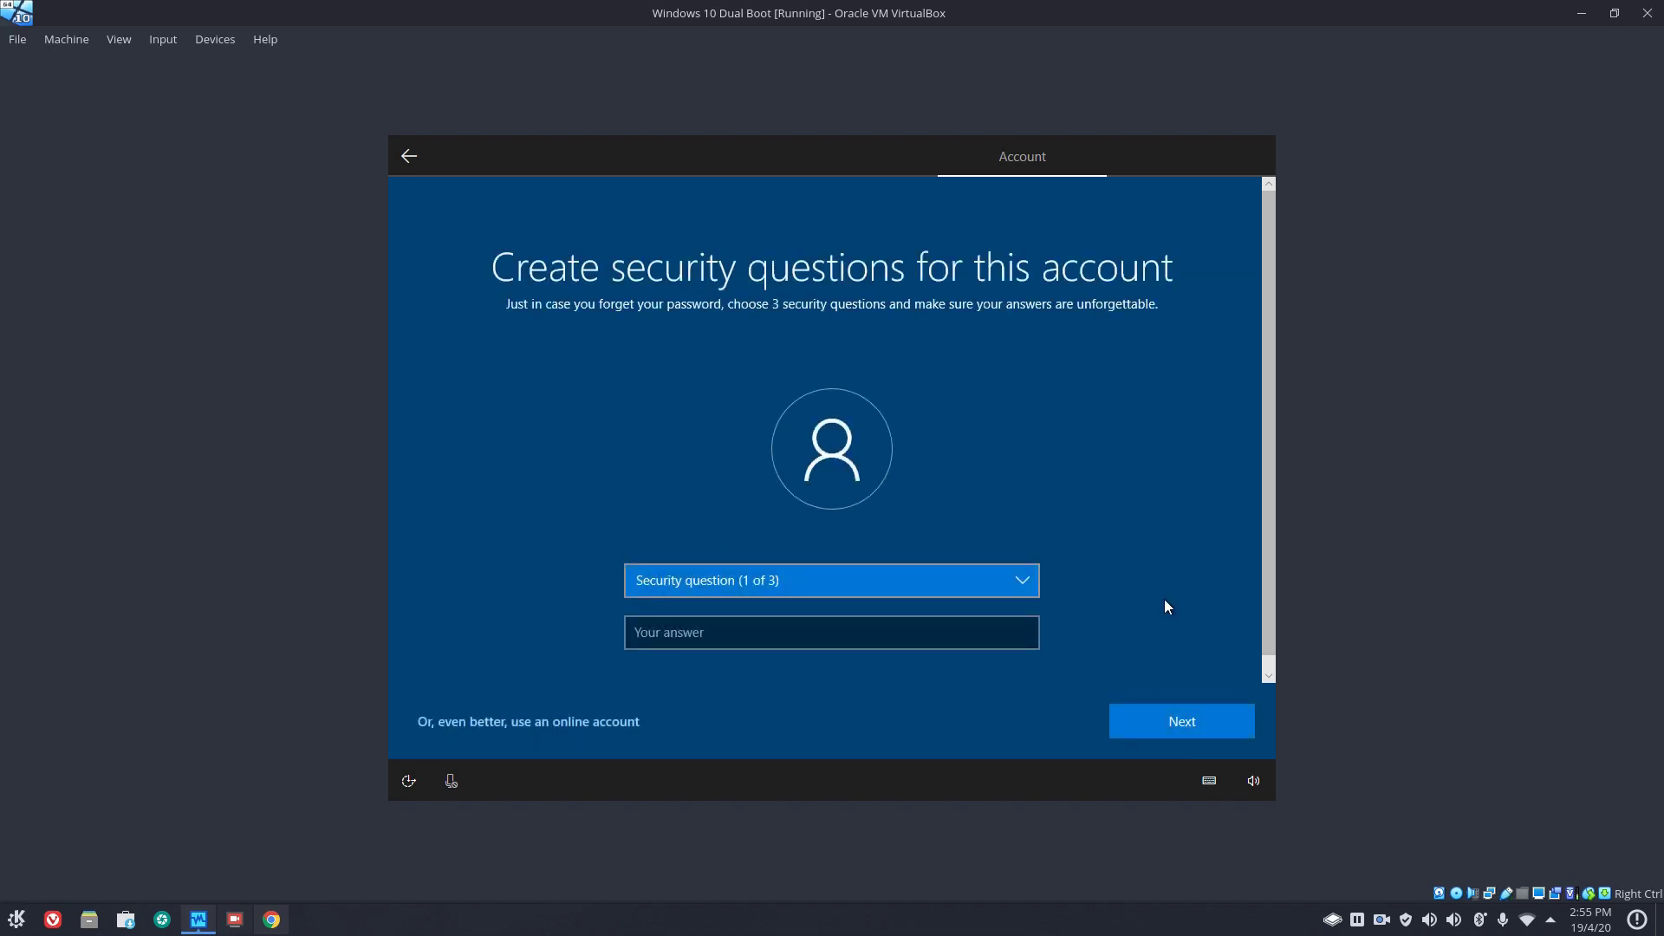
- Choose the first pet's name security question and decline sending activity history
left_click(1023, 581)
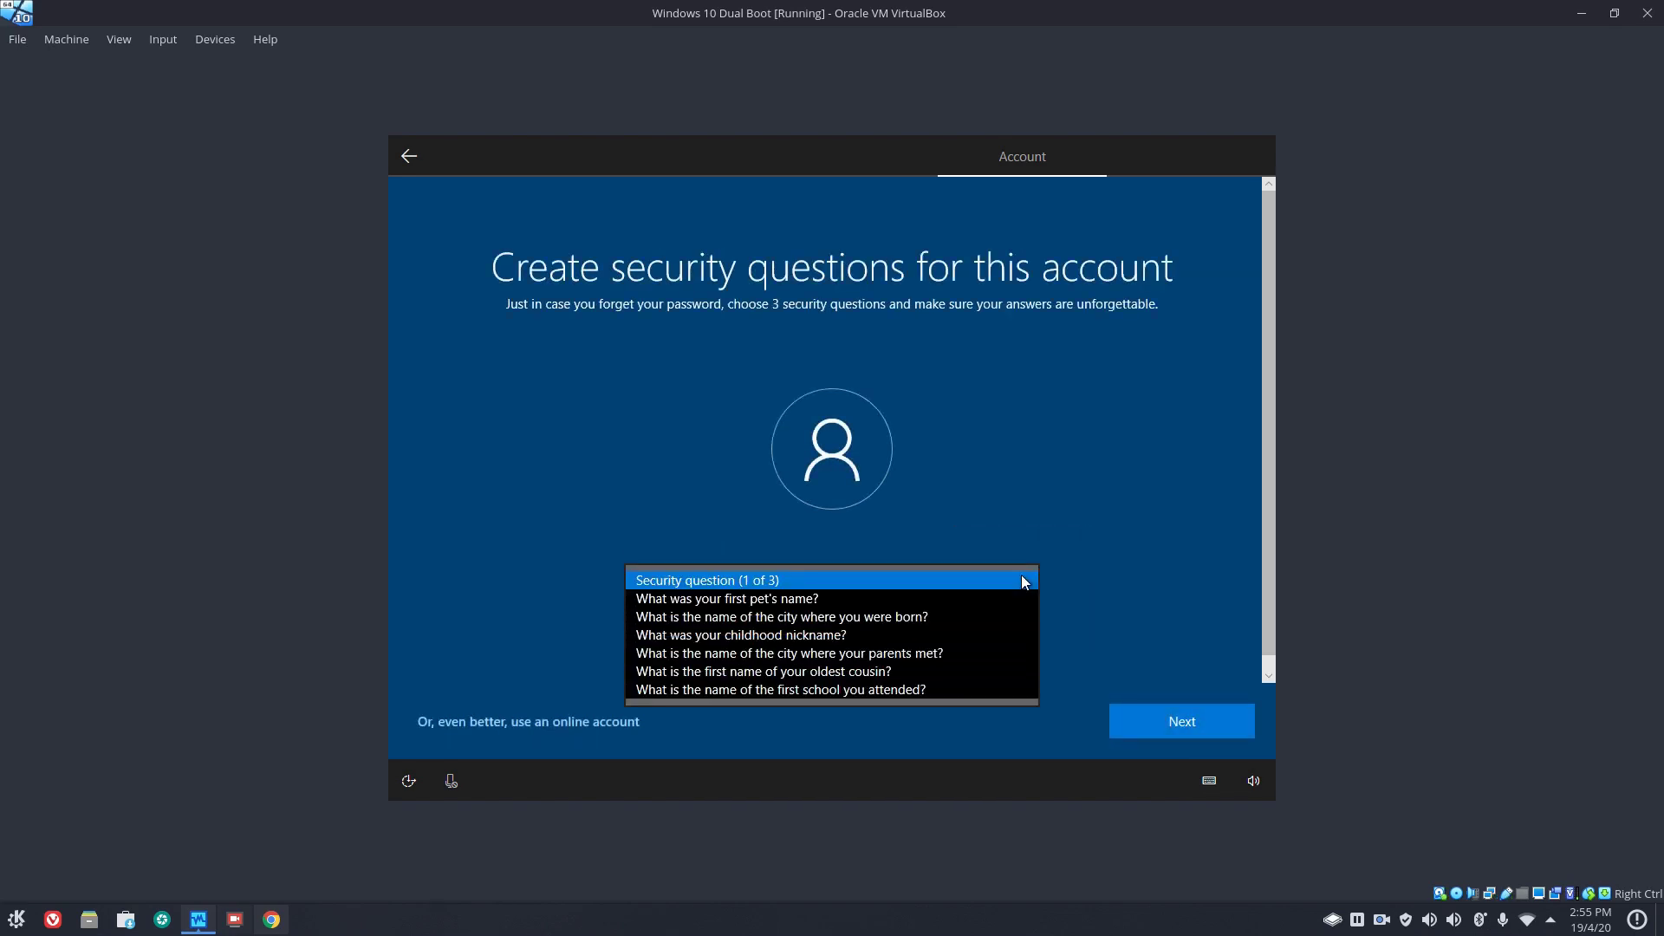
left_click(810, 598)
left_click(733, 632)
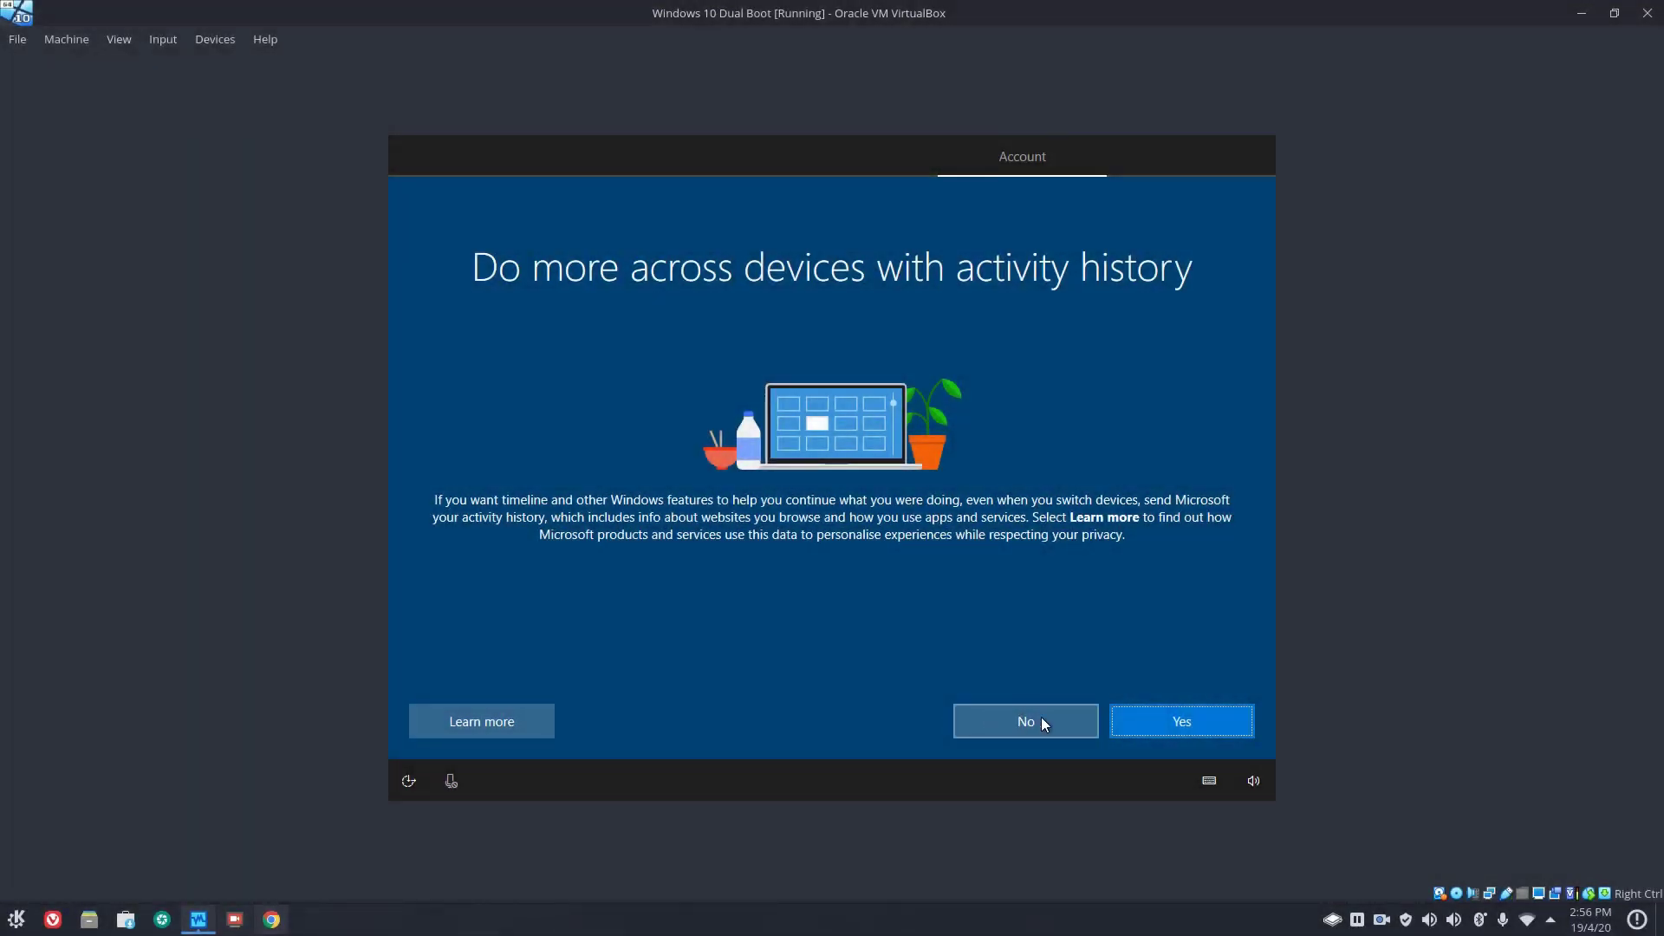
left_click(1043, 719)
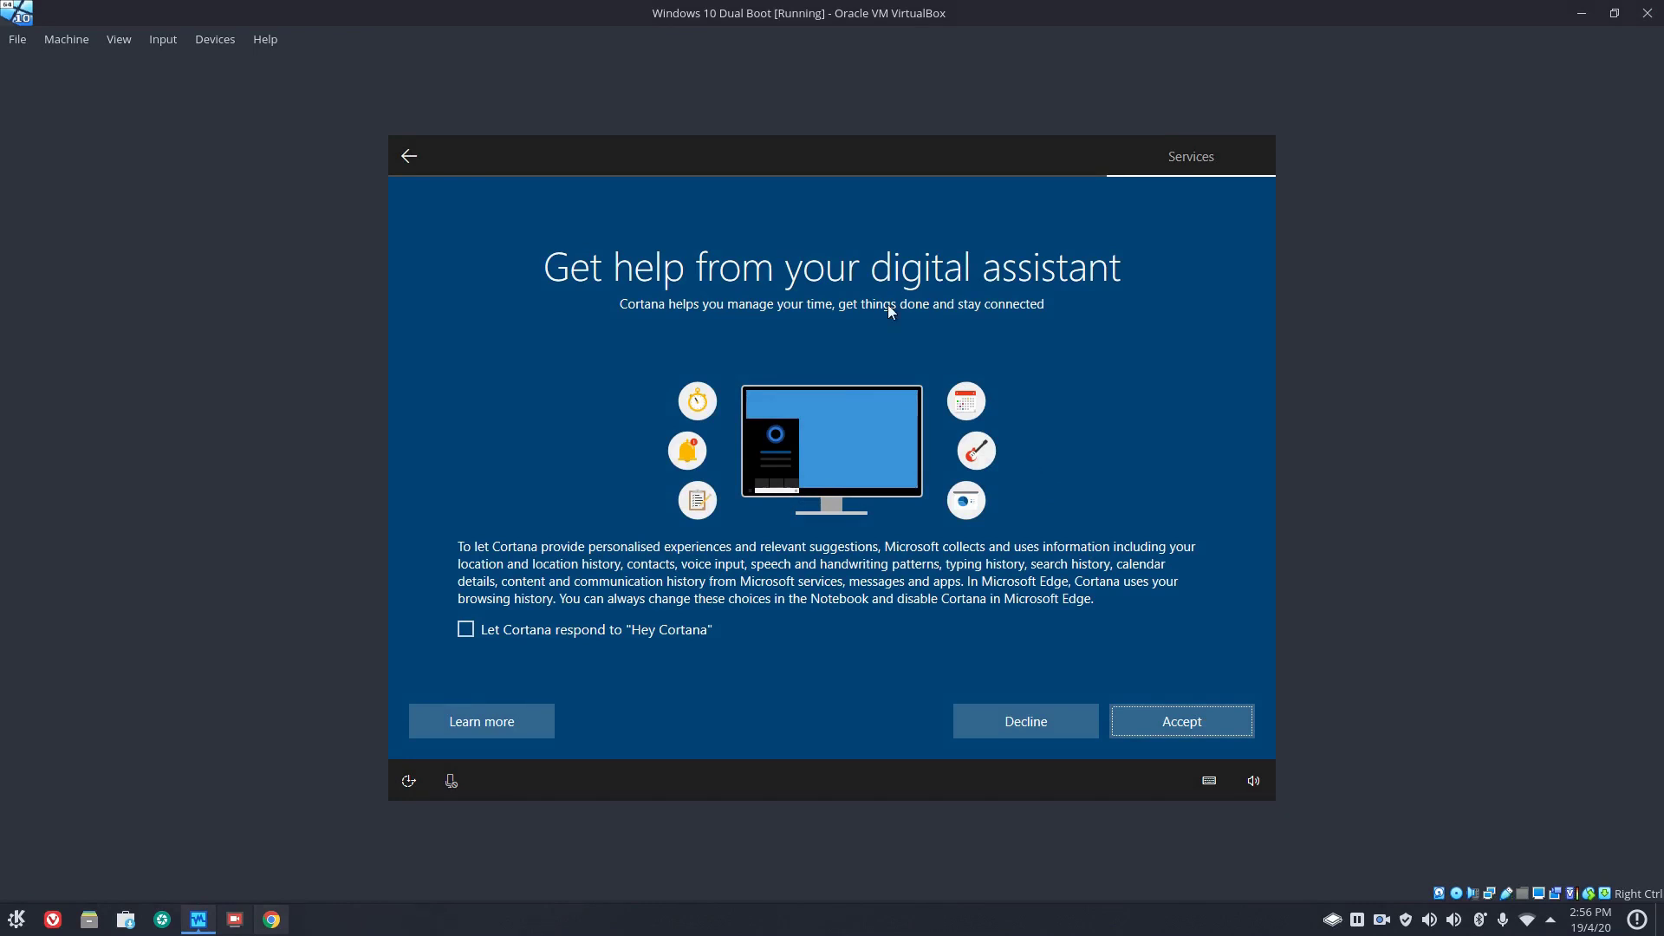
- Decline Cortana; turn off speech recognition, location and Find my device; set diagnostics to Basic
left_click(1017, 731)
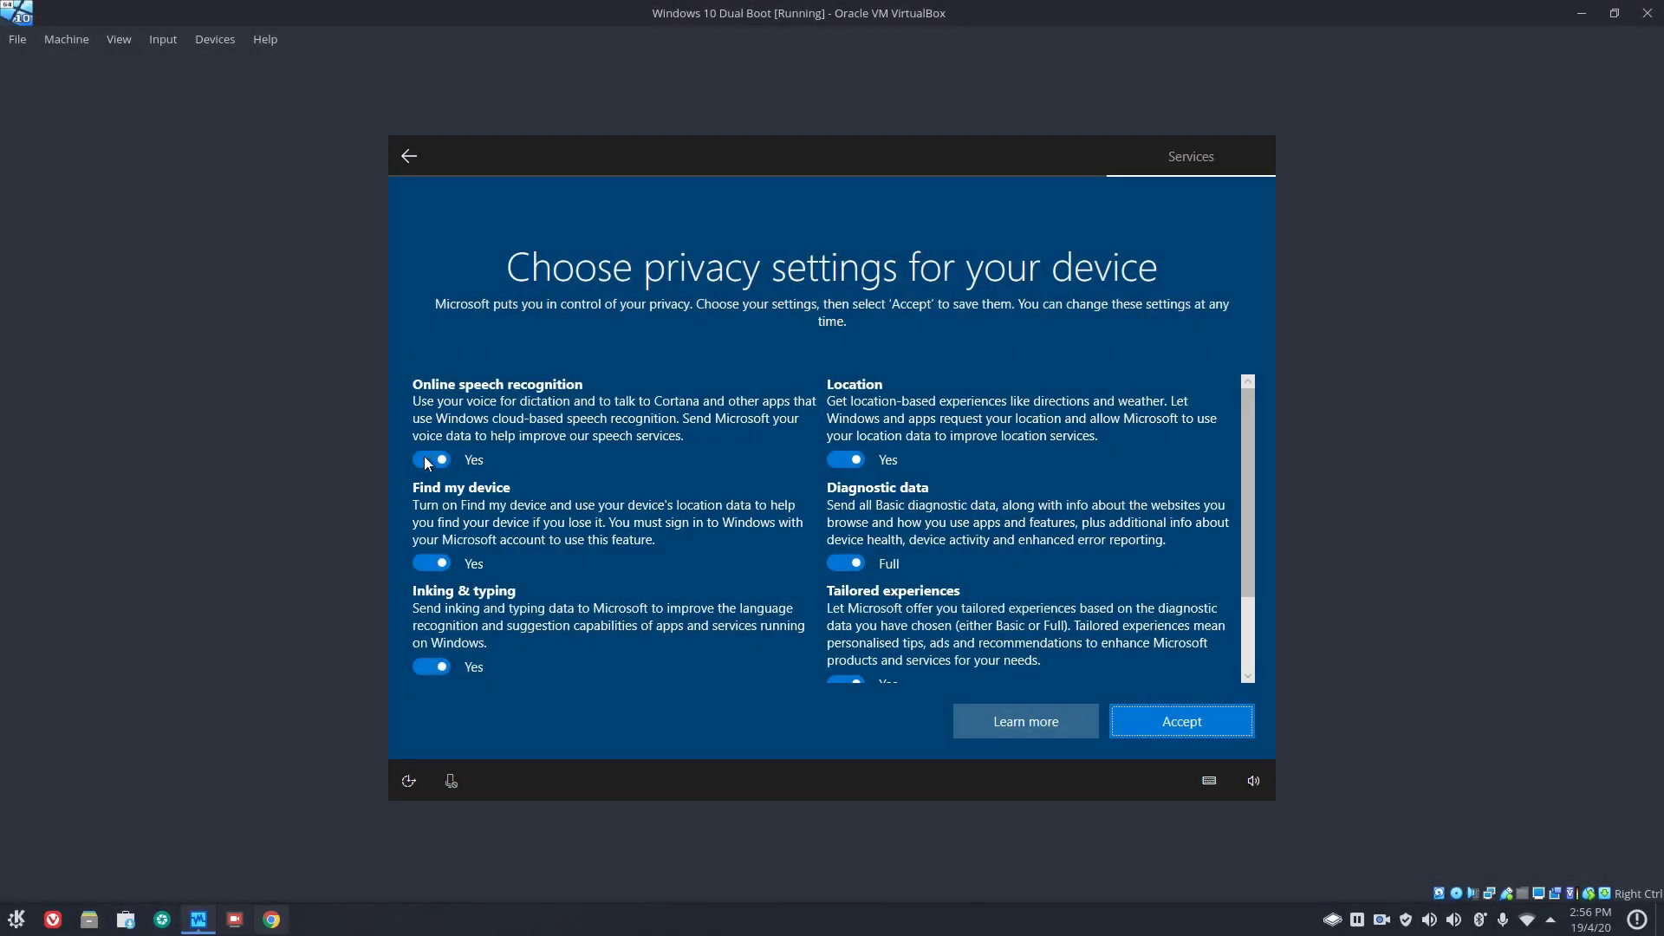
left_click(430, 459)
left_click(846, 459)
left_click(845, 580)
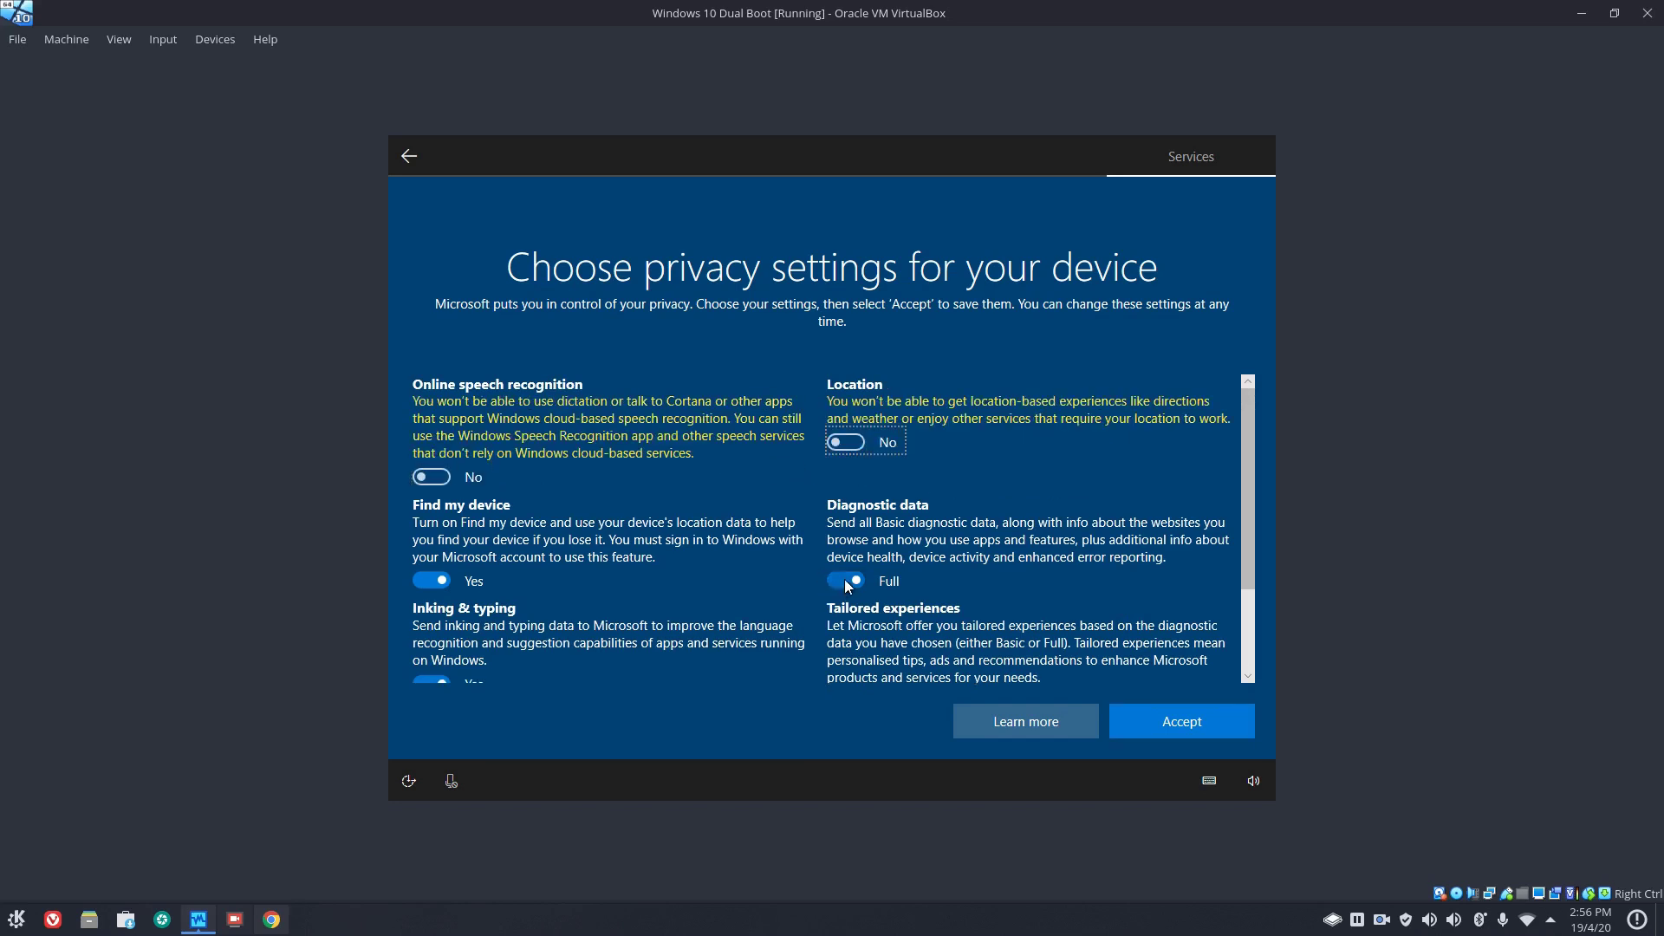
left_click(425, 582)
- Turn off inking and typing, tailored experiences and advertising ID, then accept the privacy settings
scroll(612, 594, "down", 2)
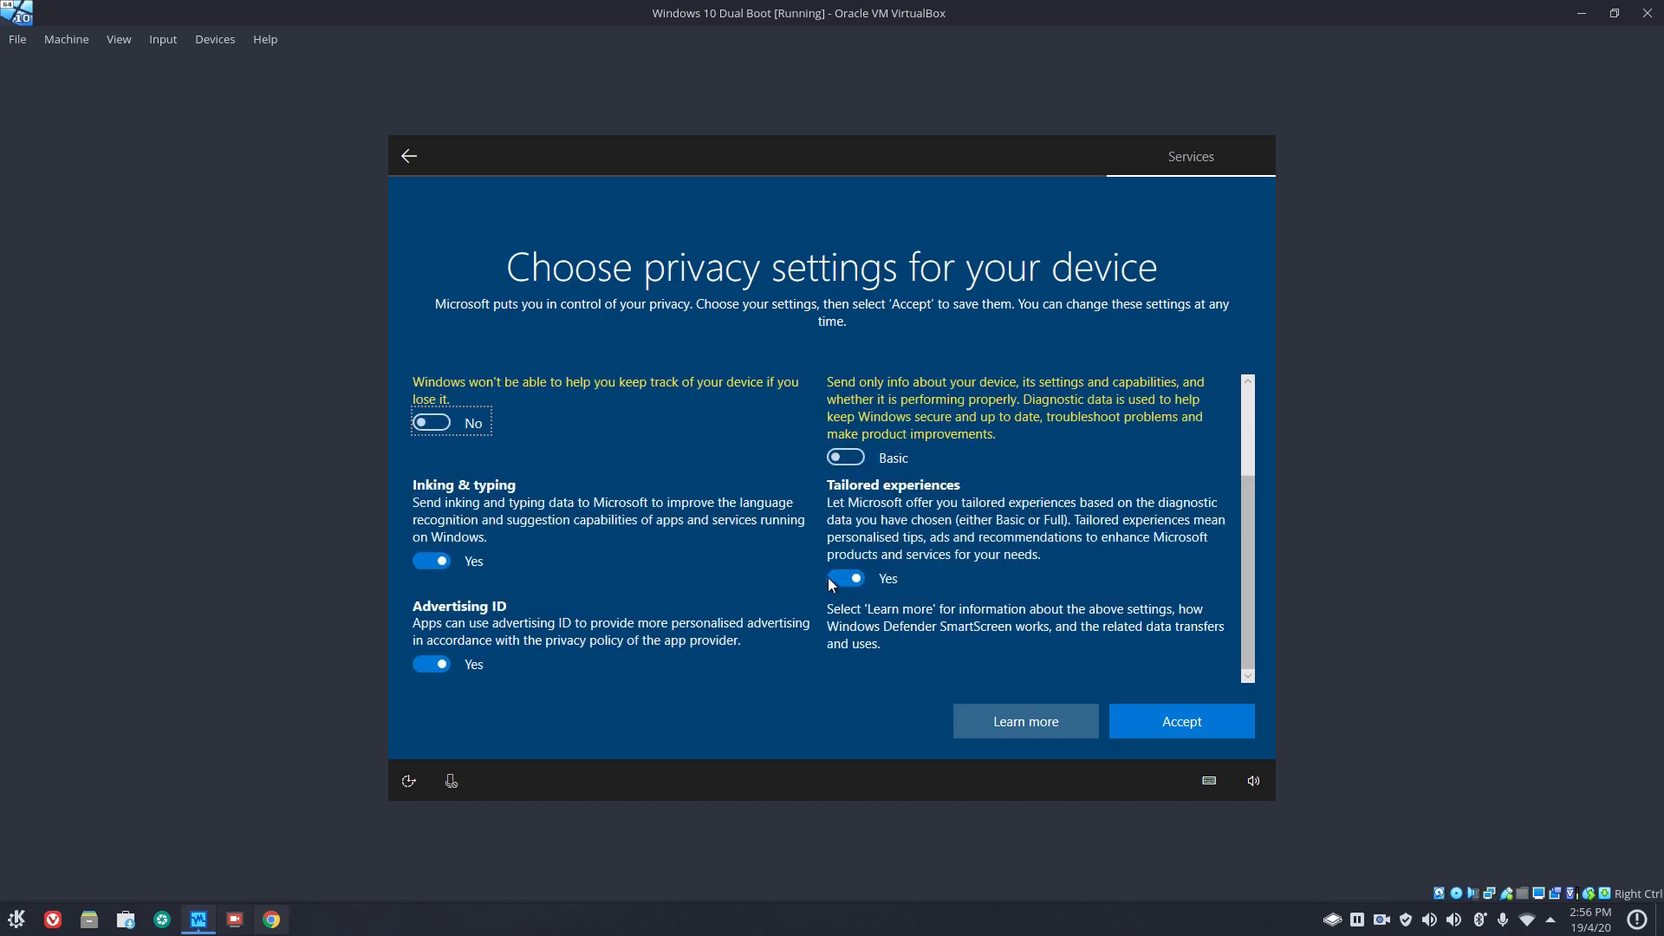
left_click(834, 578)
left_click(425, 577)
left_click(423, 664)
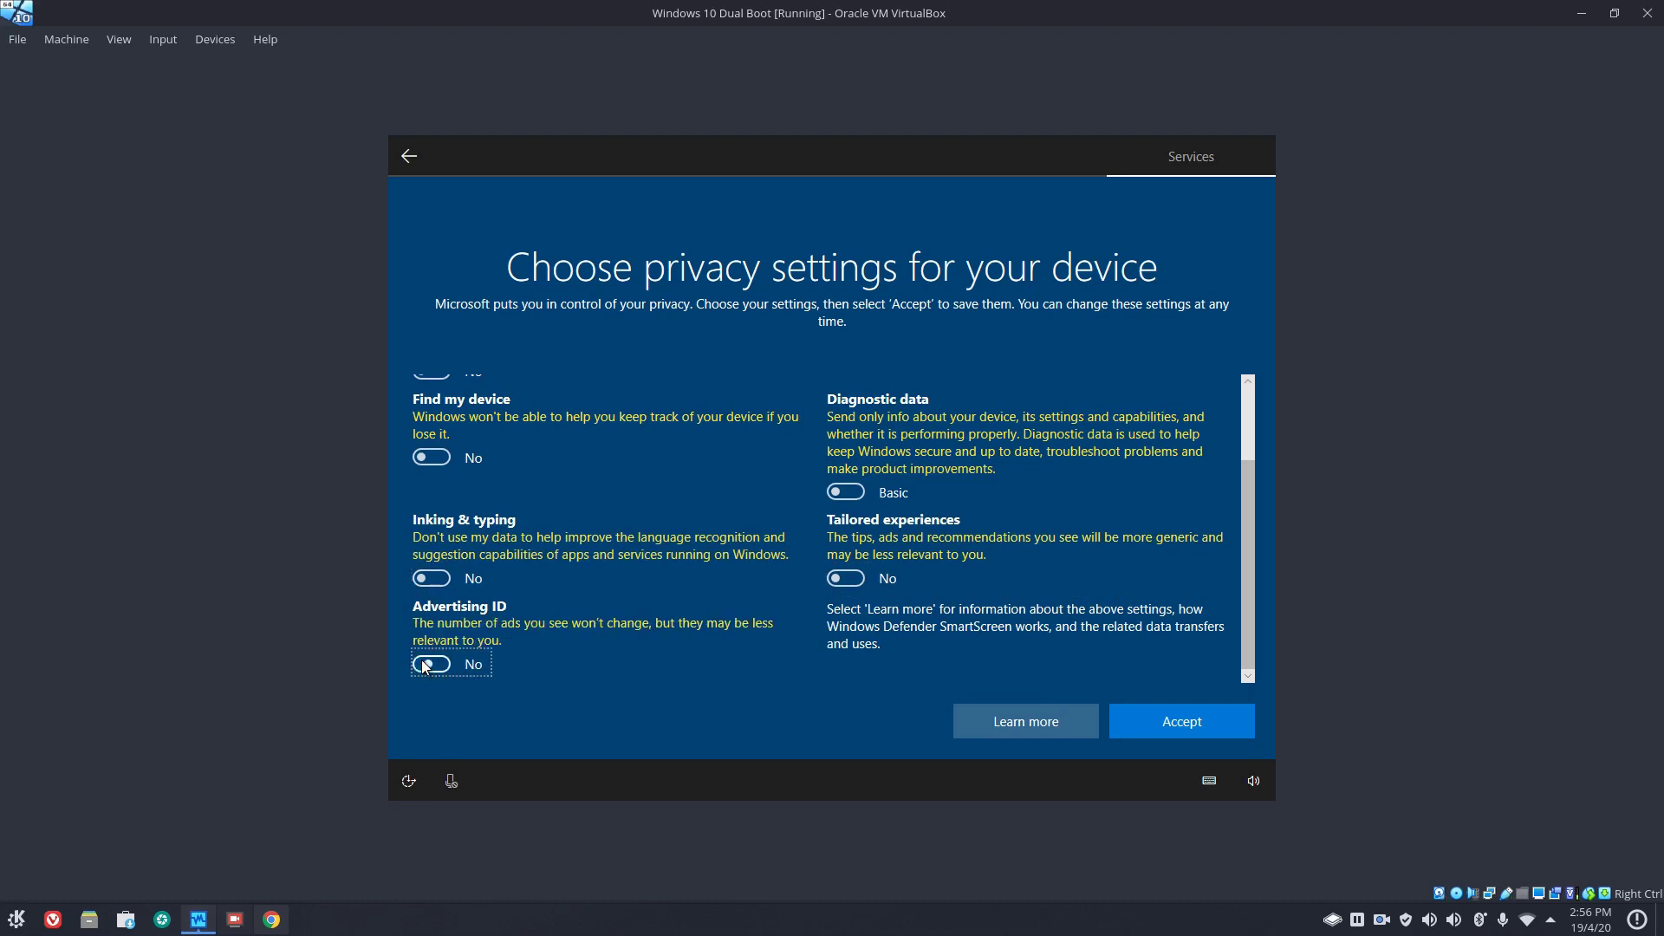
left_click(1166, 718)
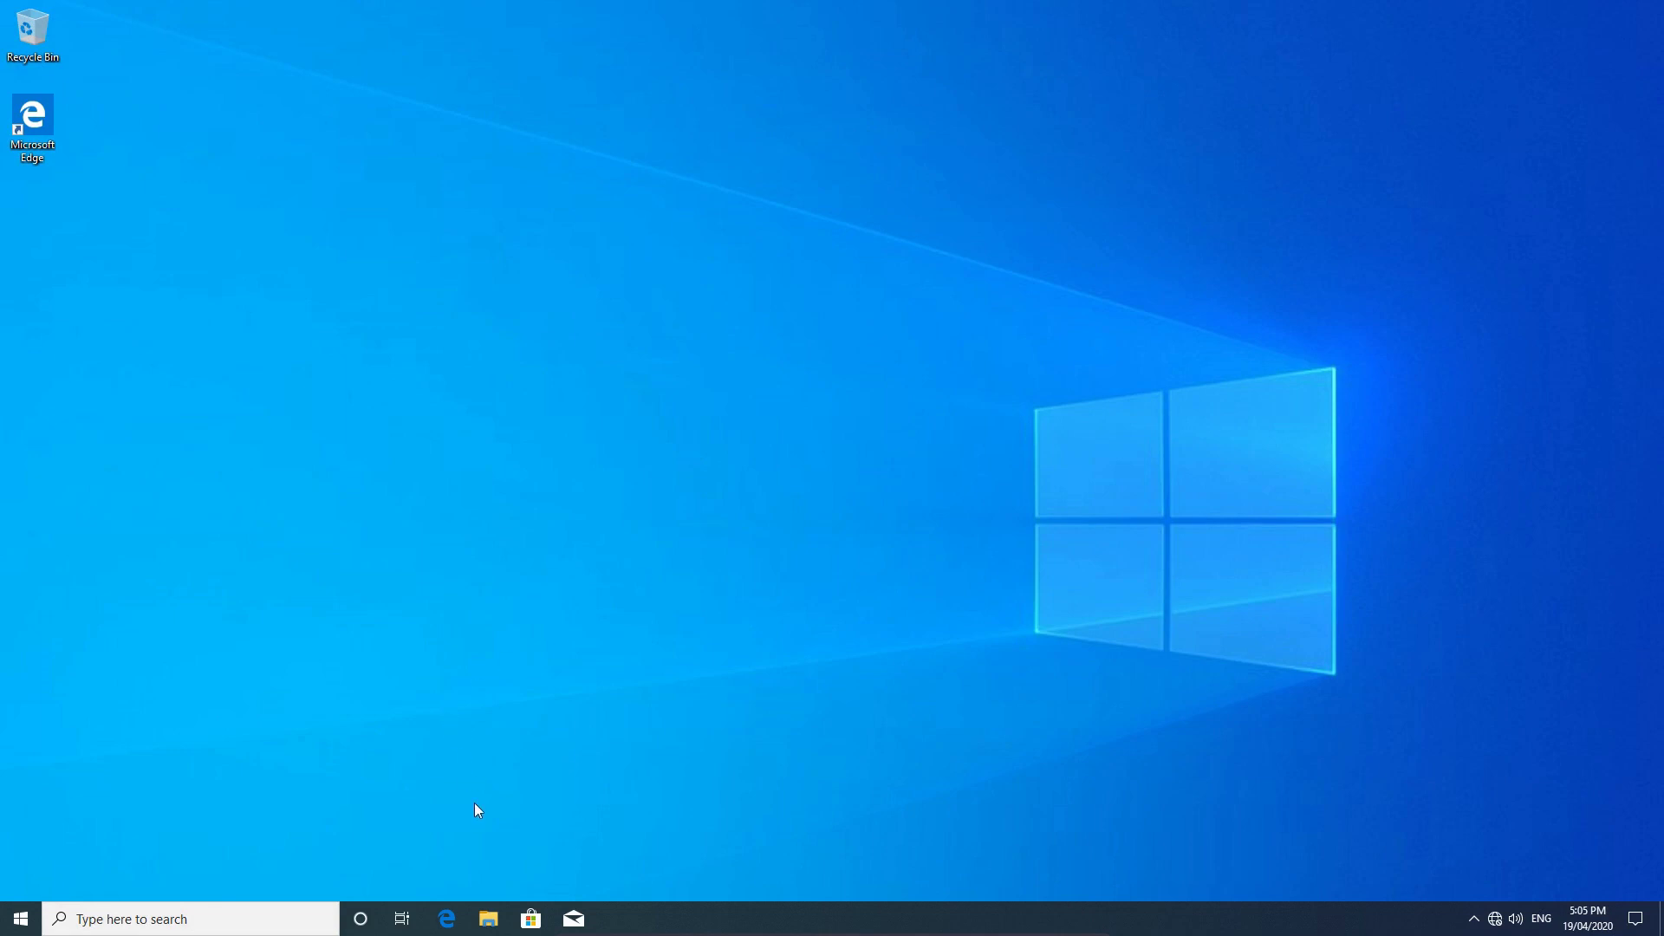
- Open Disk Management and enter 50000 MB as the amount to shrink drive C: by
right_click(14, 929)
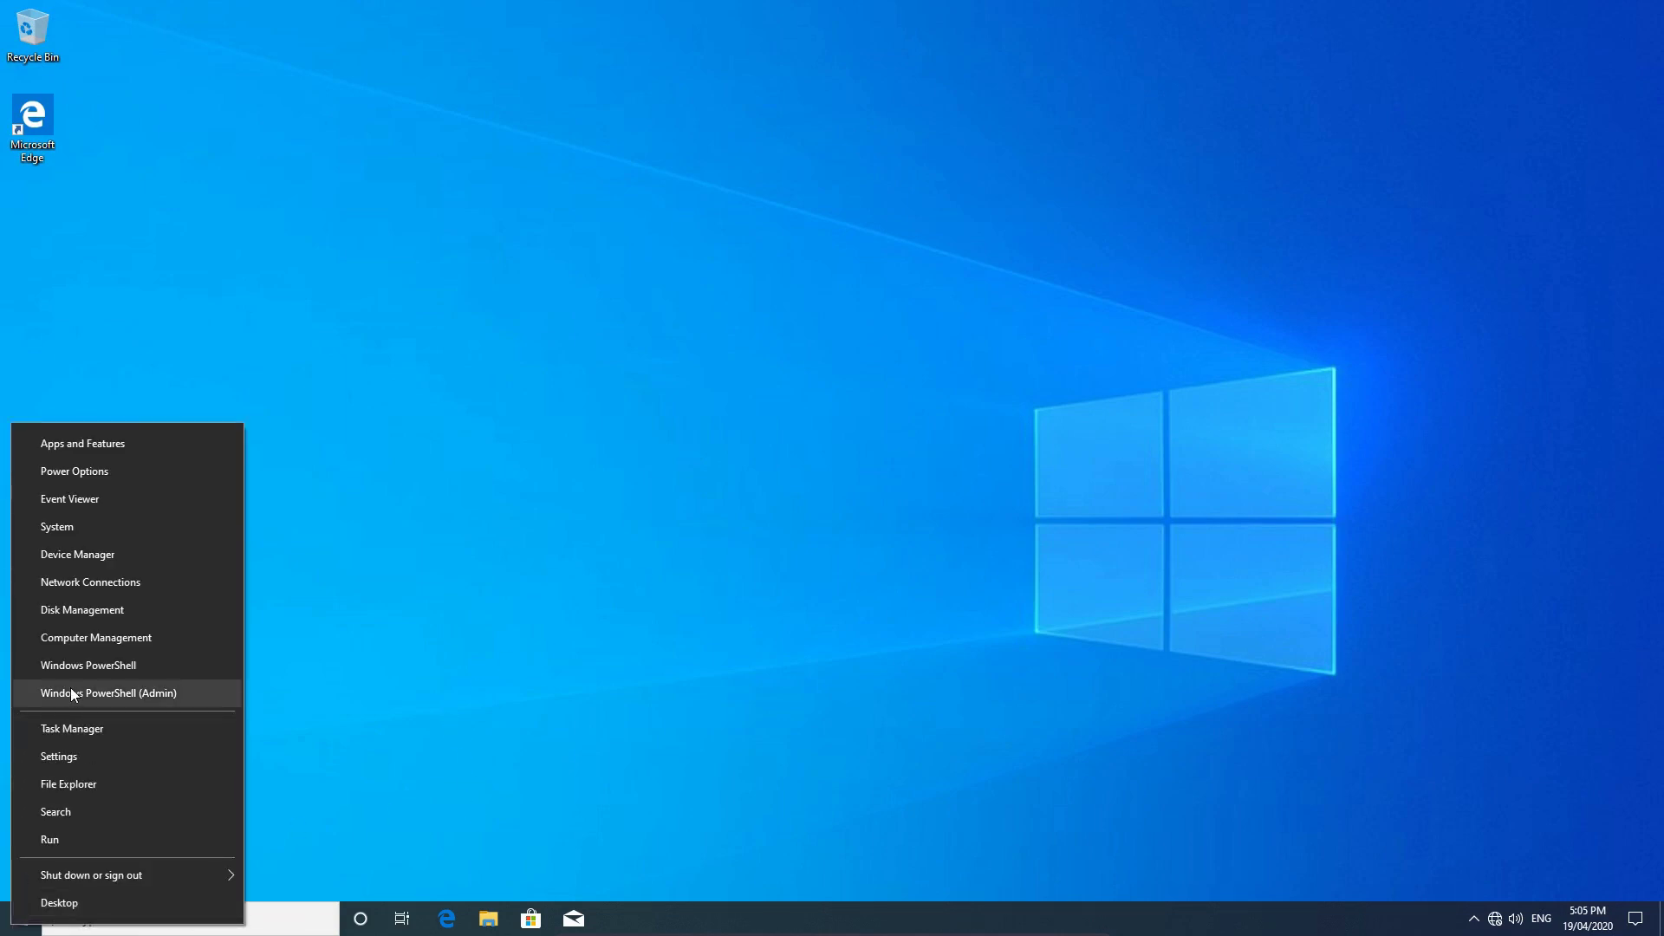
left_click(85, 608)
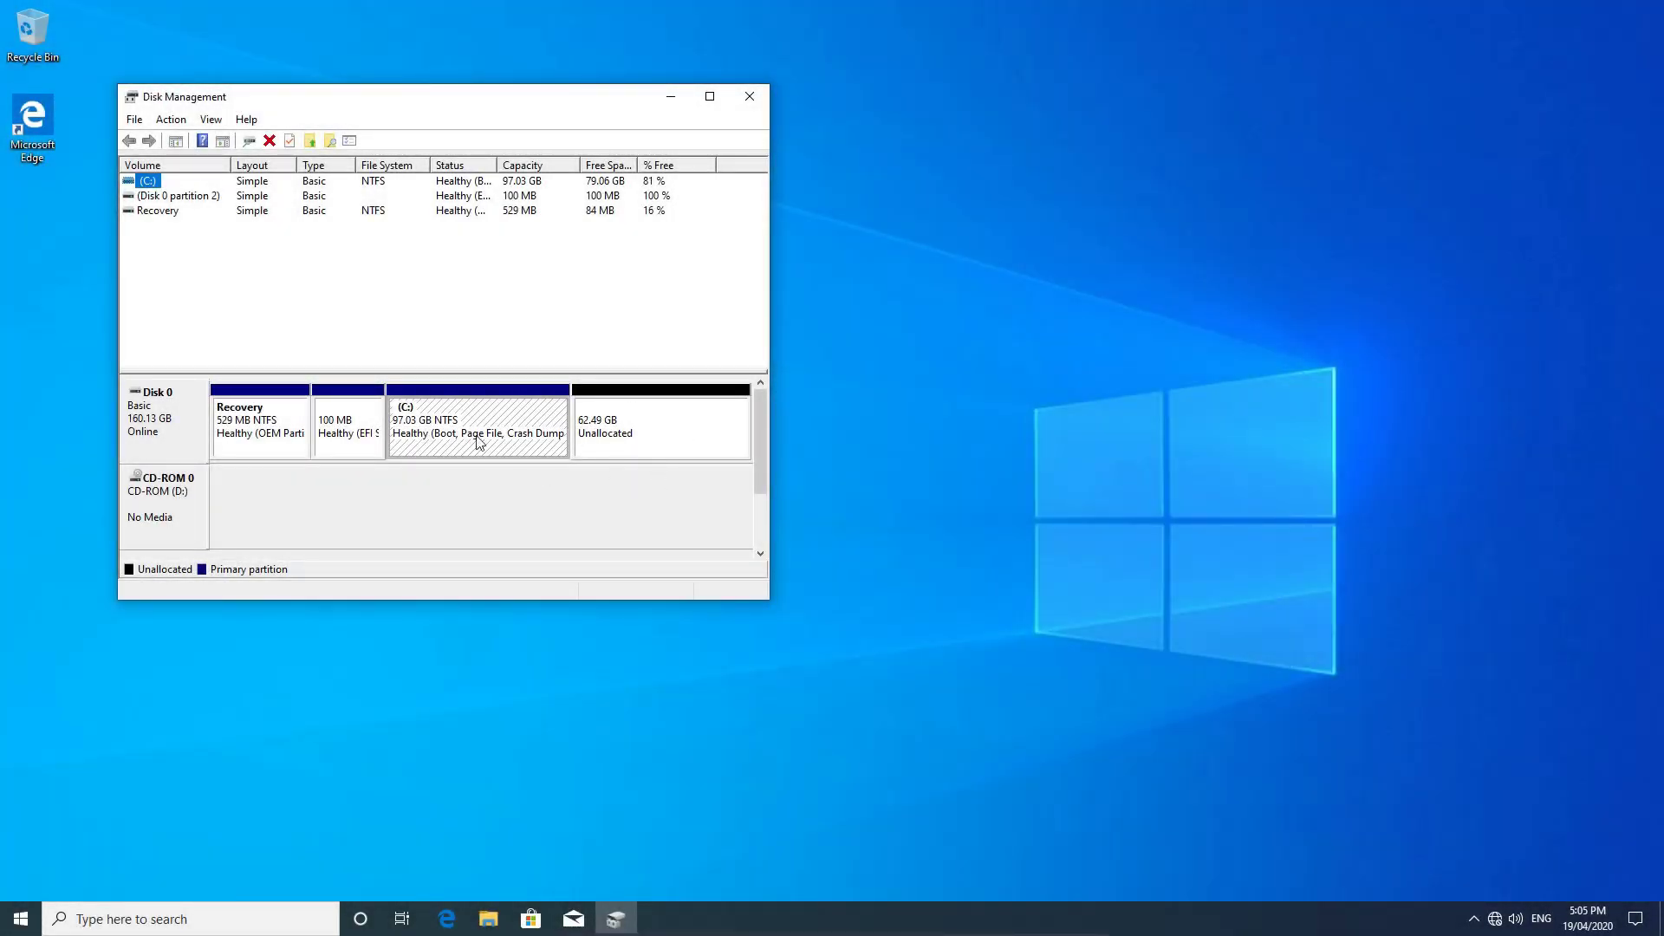
right_click(445, 417)
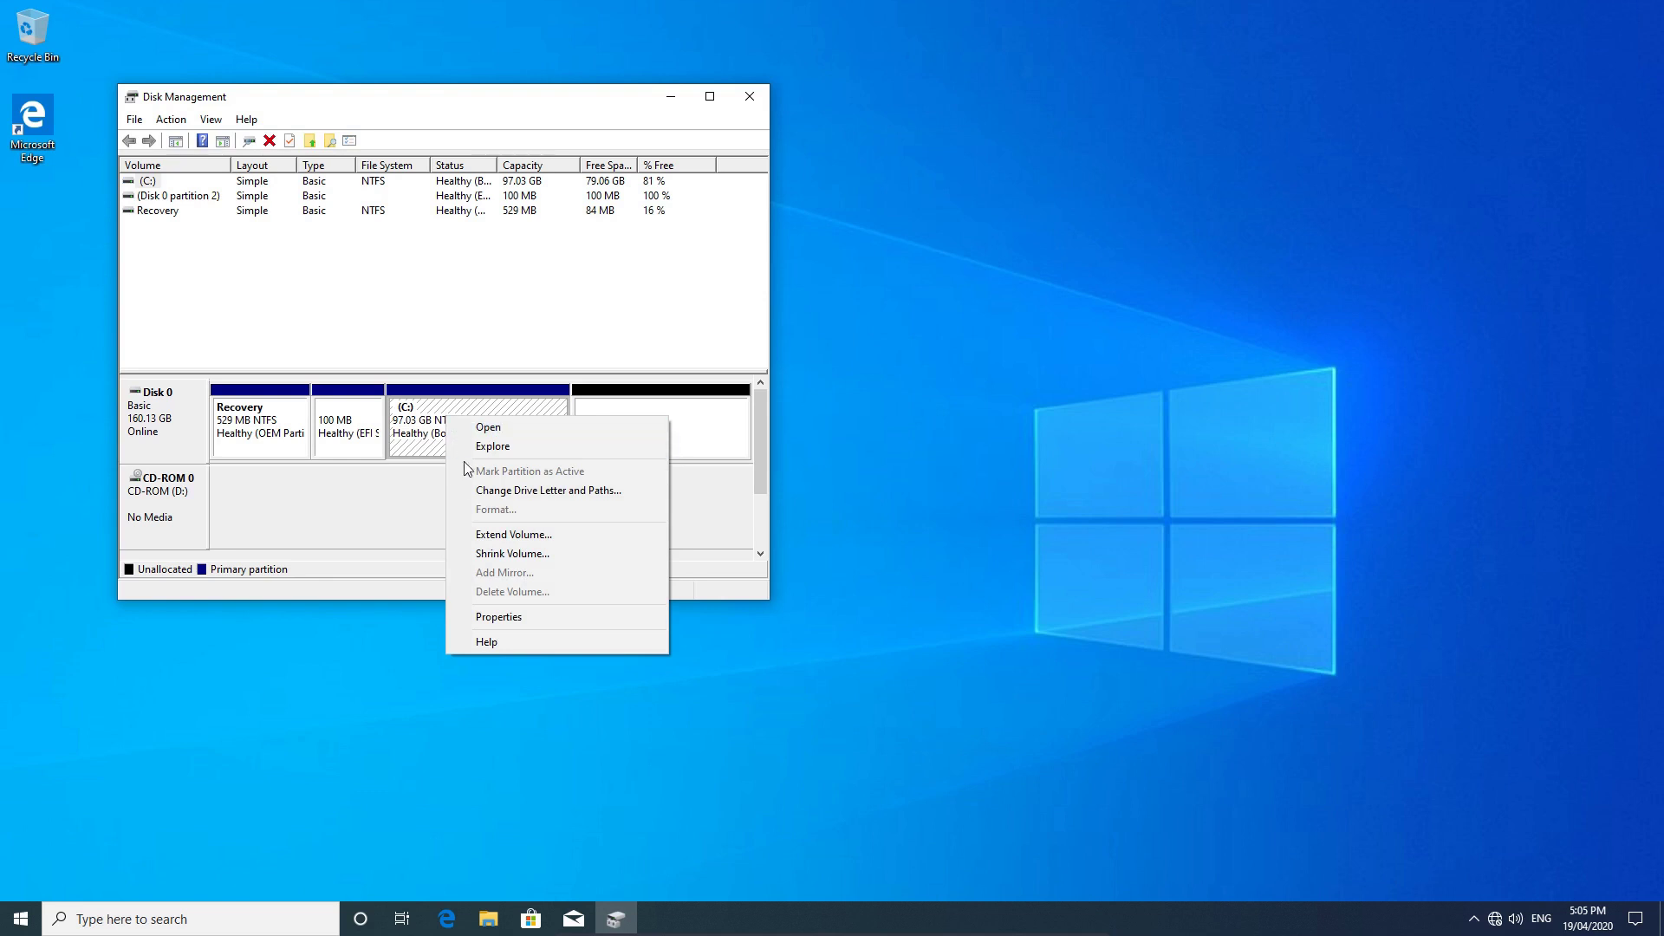
left_click(509, 555)
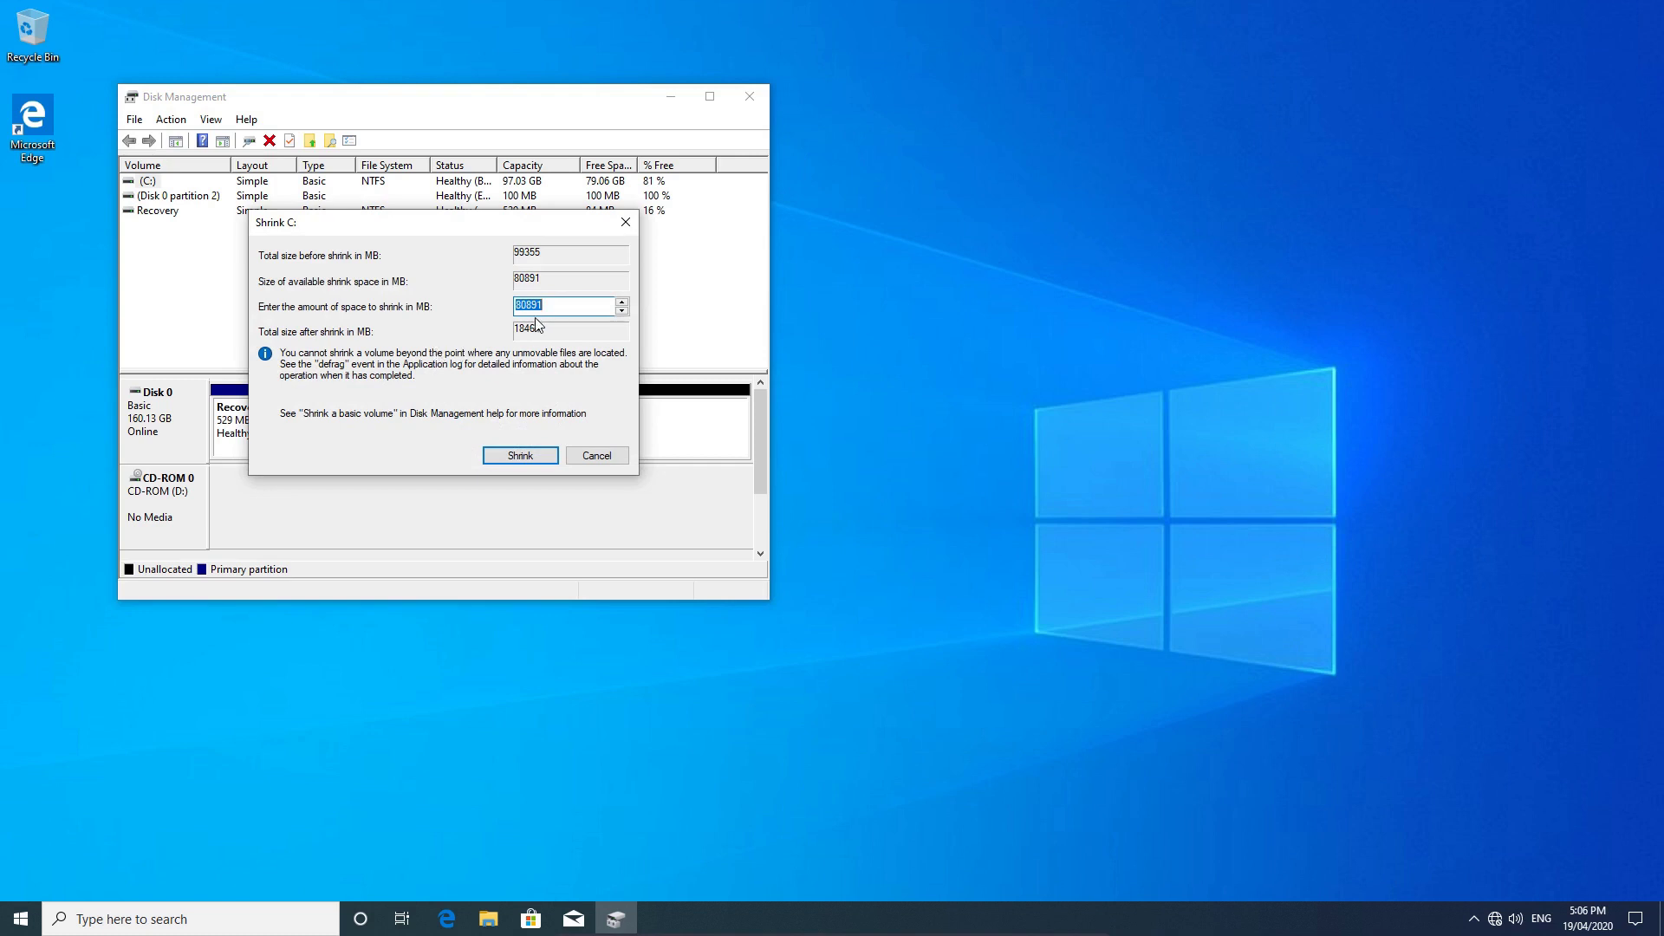
left_click_drag(558, 307, 497, 304)
type("50000")
left_click(596, 455)
left_click_drag(561, 305, 497, 302)
type("50000")
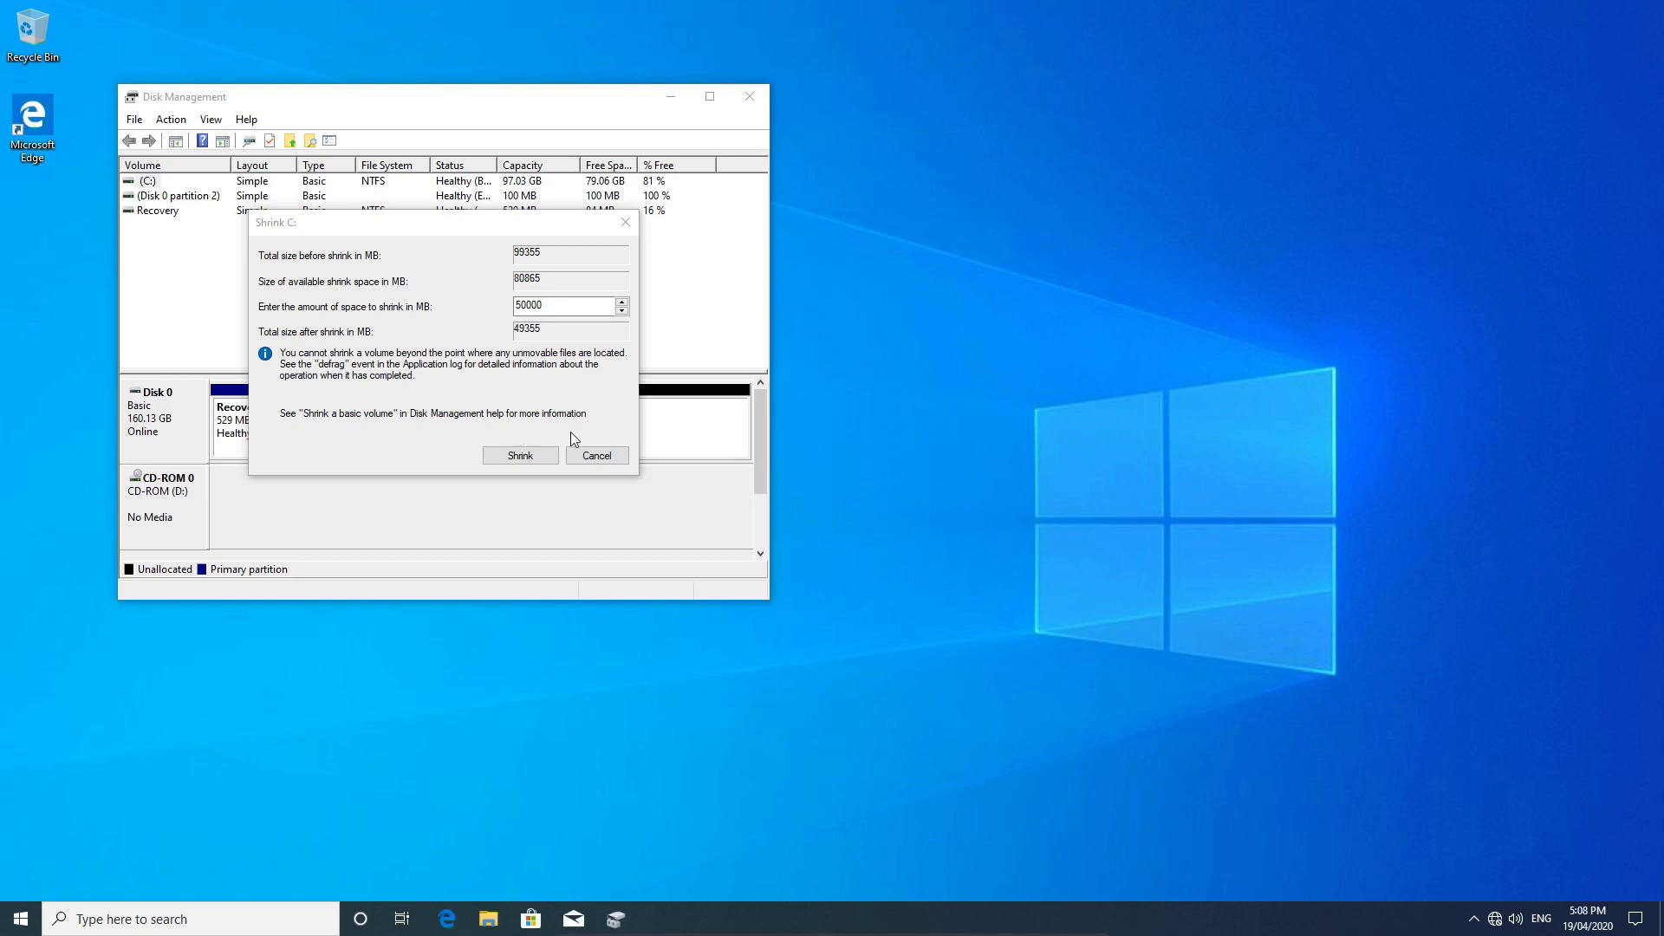
- Cancel the 50000 MB shrink and shrink C: by 8192 MB instead
left_click(584, 456)
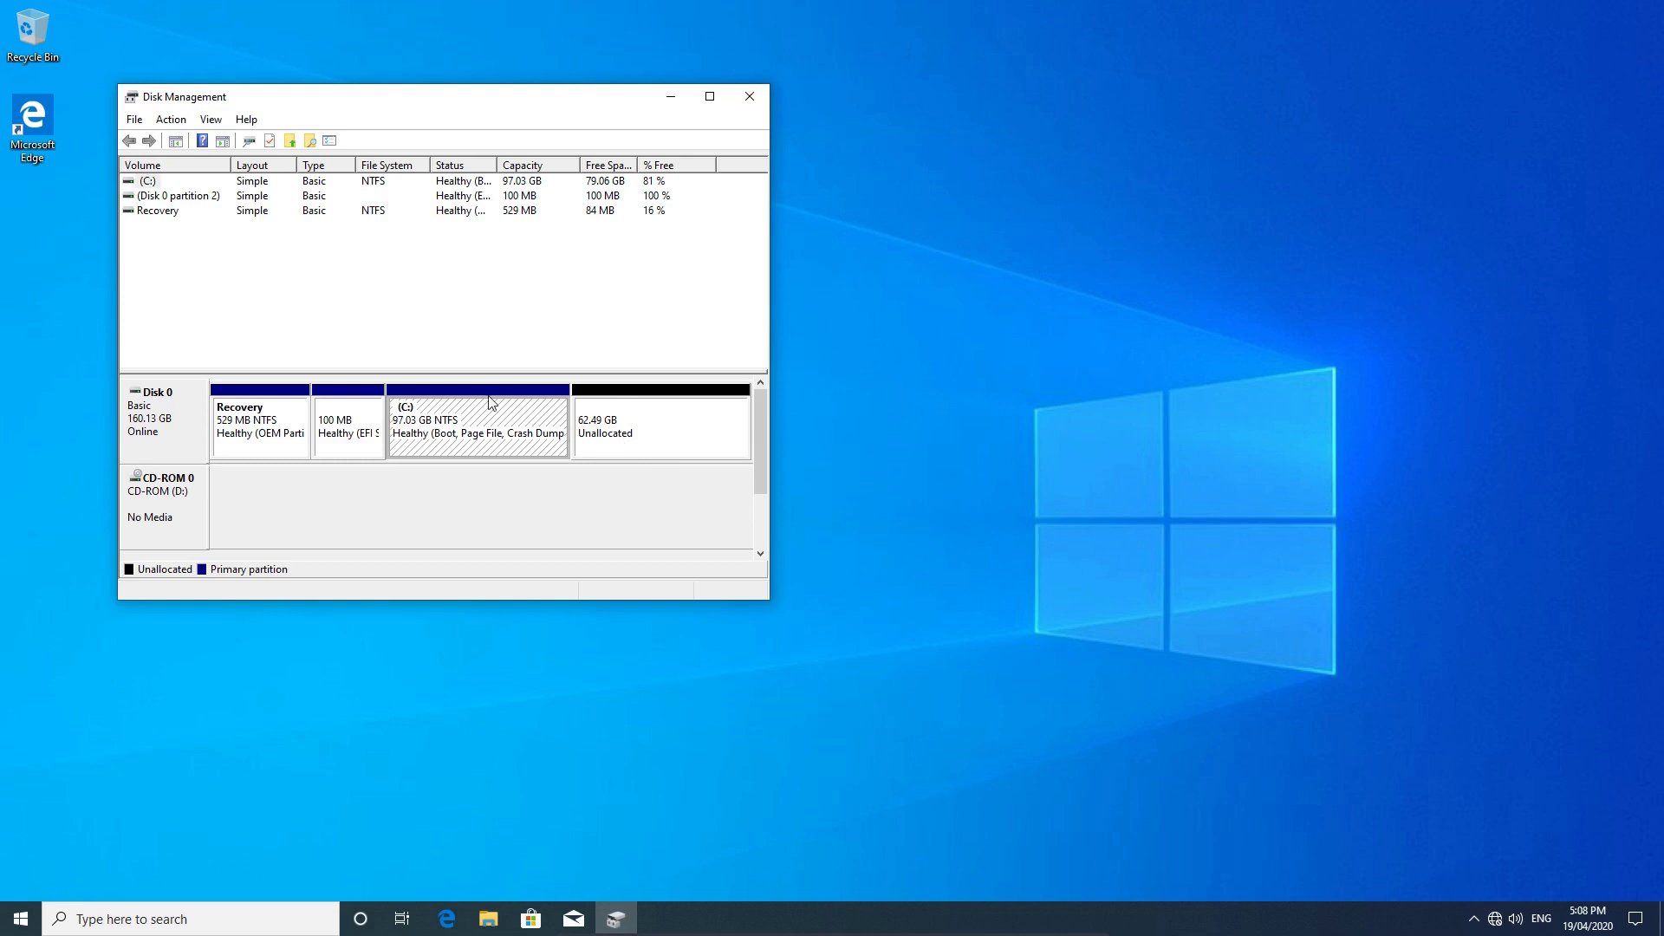
right_click(484, 423)
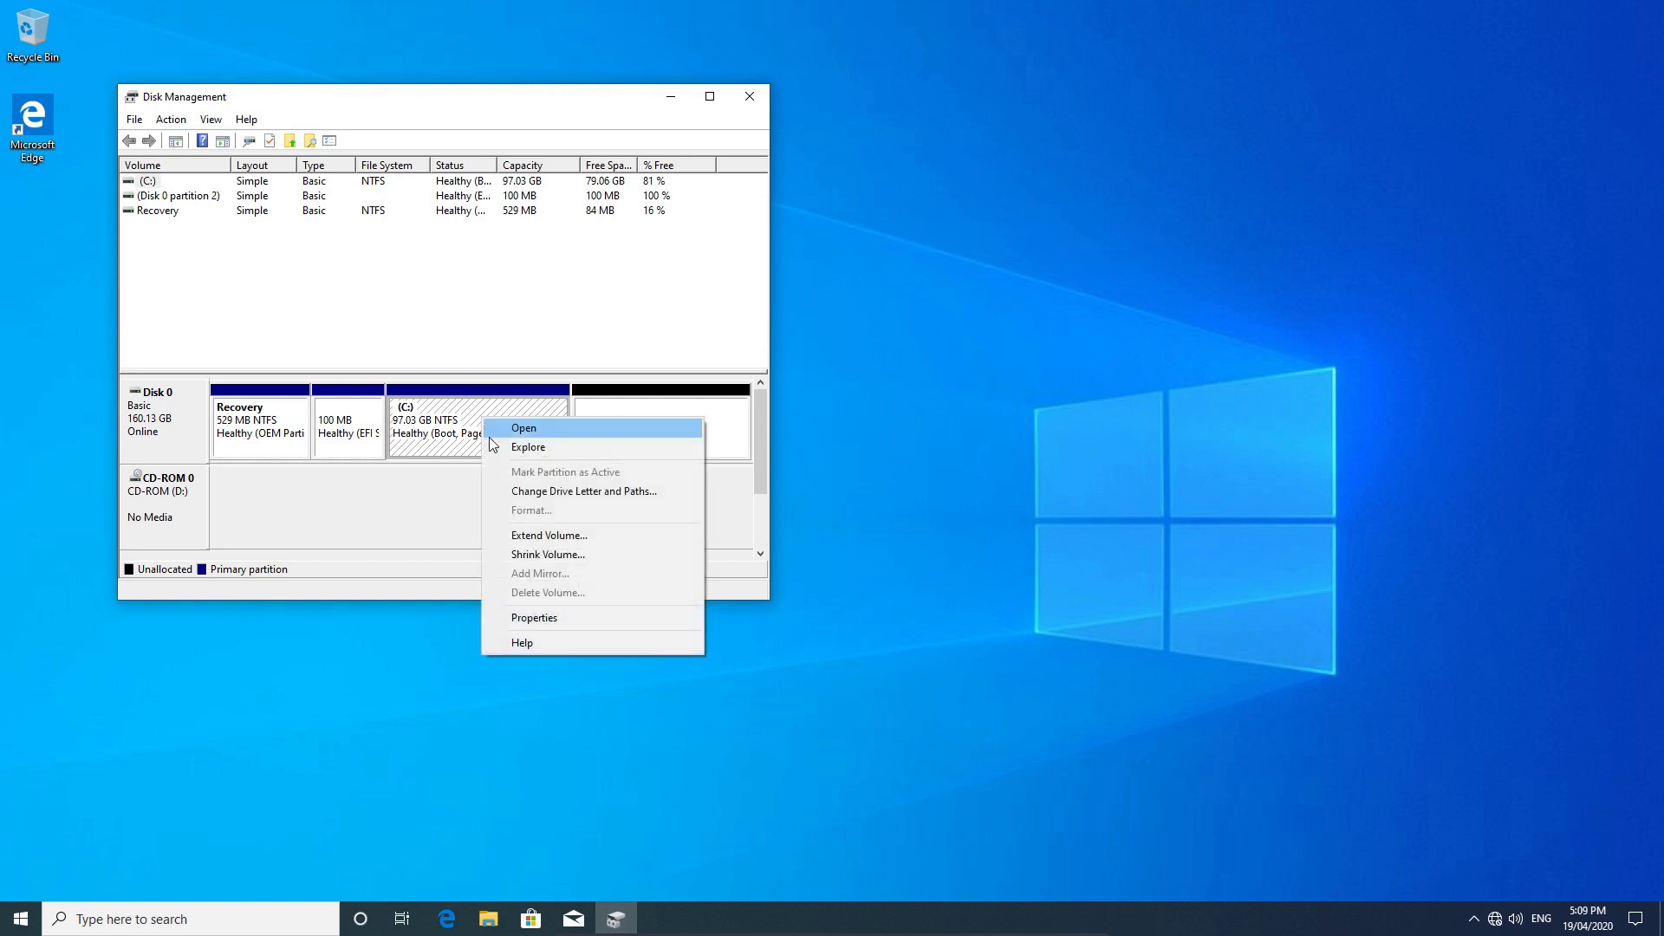
left_click(527, 555)
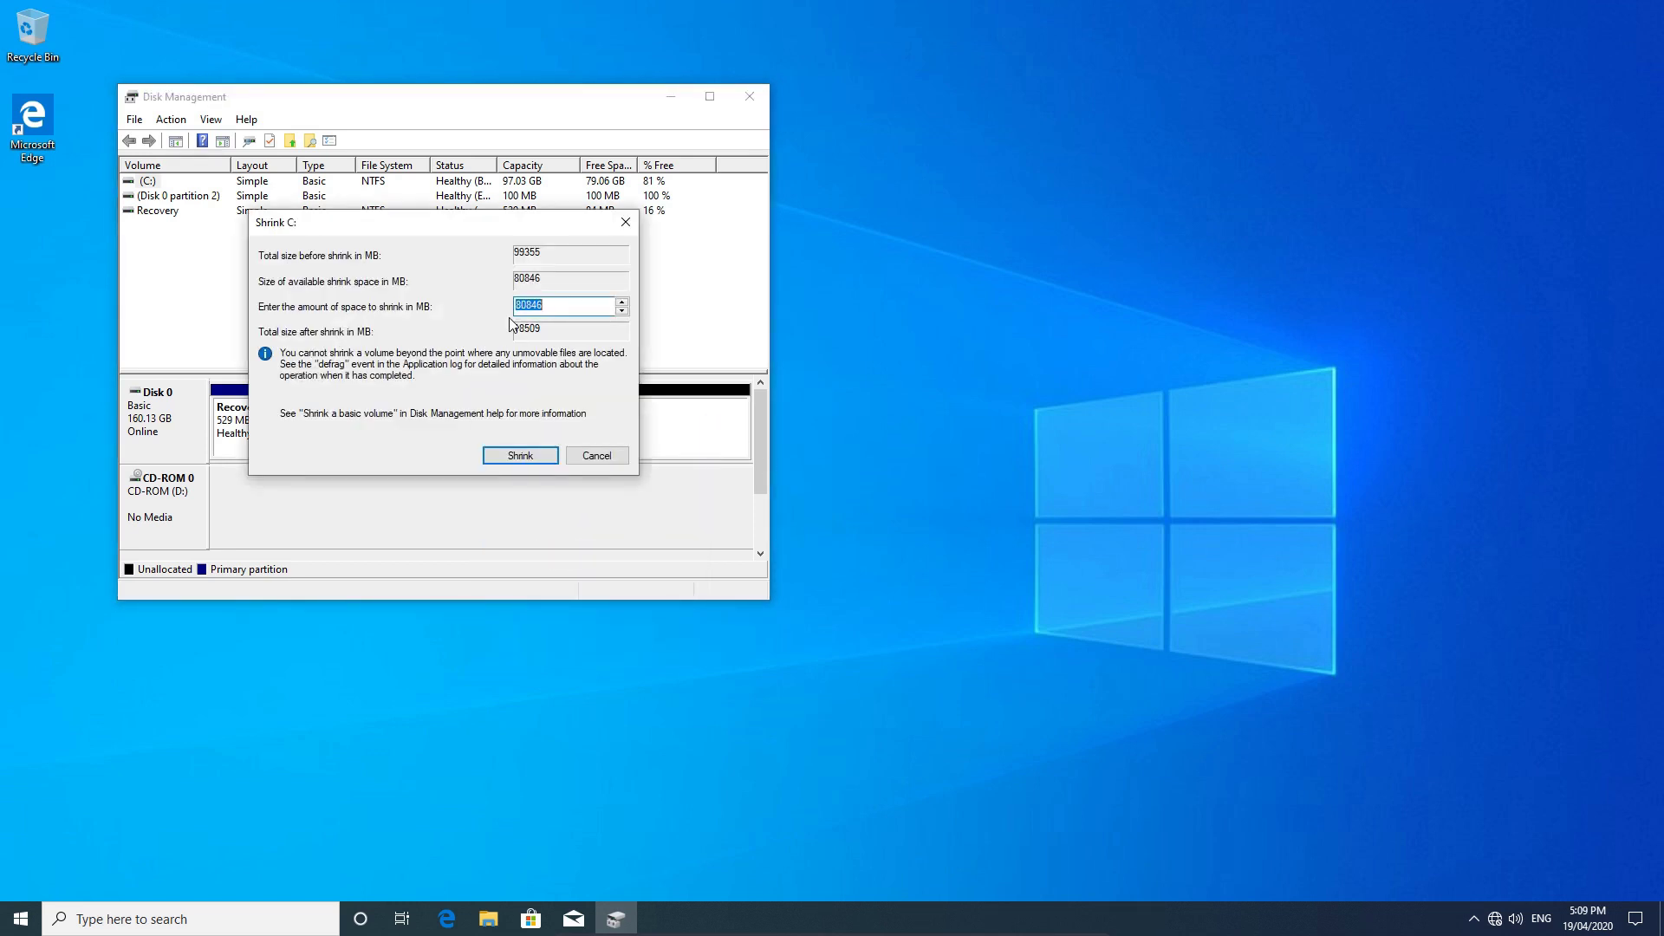
left_click_drag(564, 306, 488, 305)
type("8192")
left_click(522, 456)
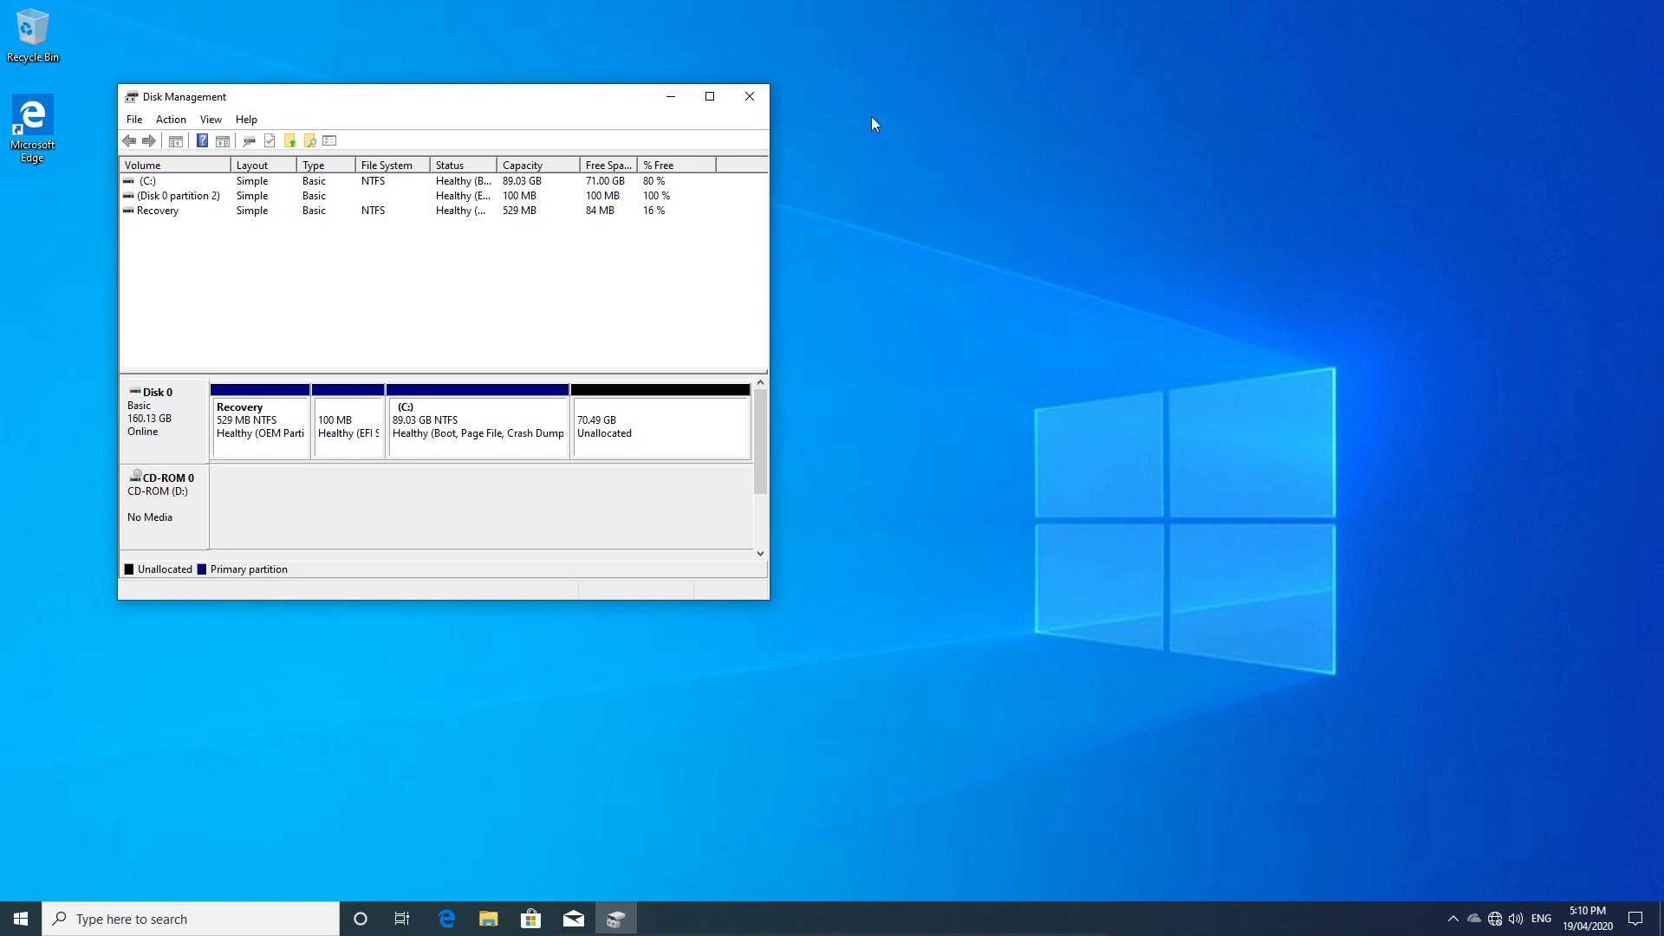
- Close Disk Management, shut Windows down, and move to the CD-ROM entry in the boot manager
left_click(745, 97)
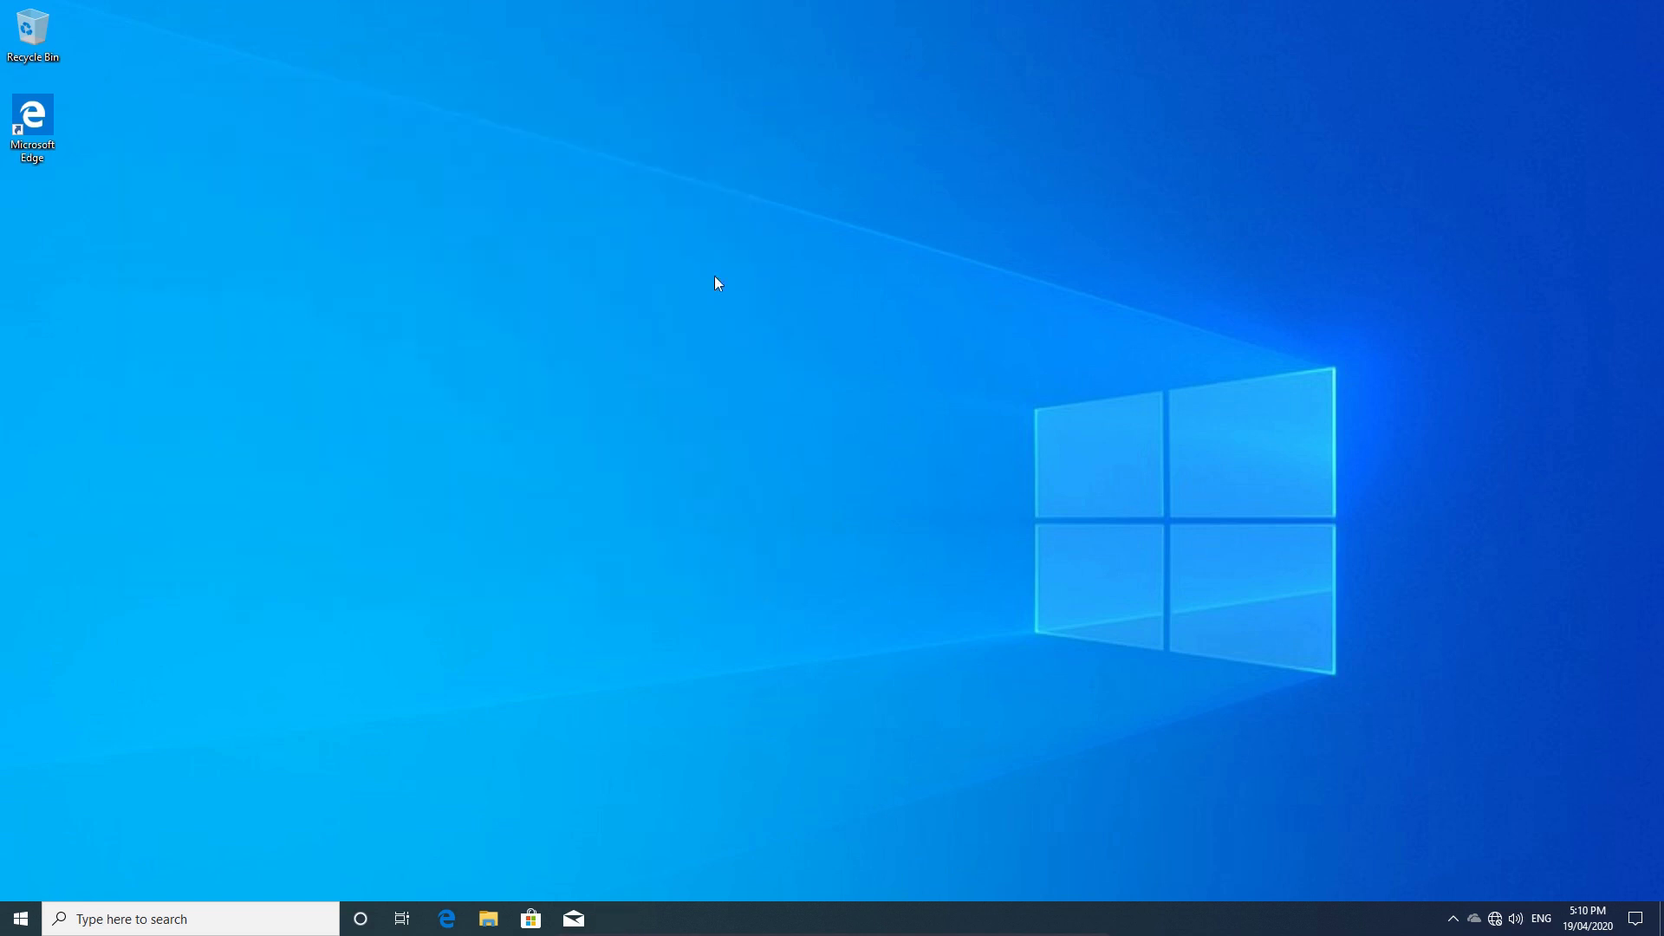
left_click(12, 919)
left_click(19, 880)
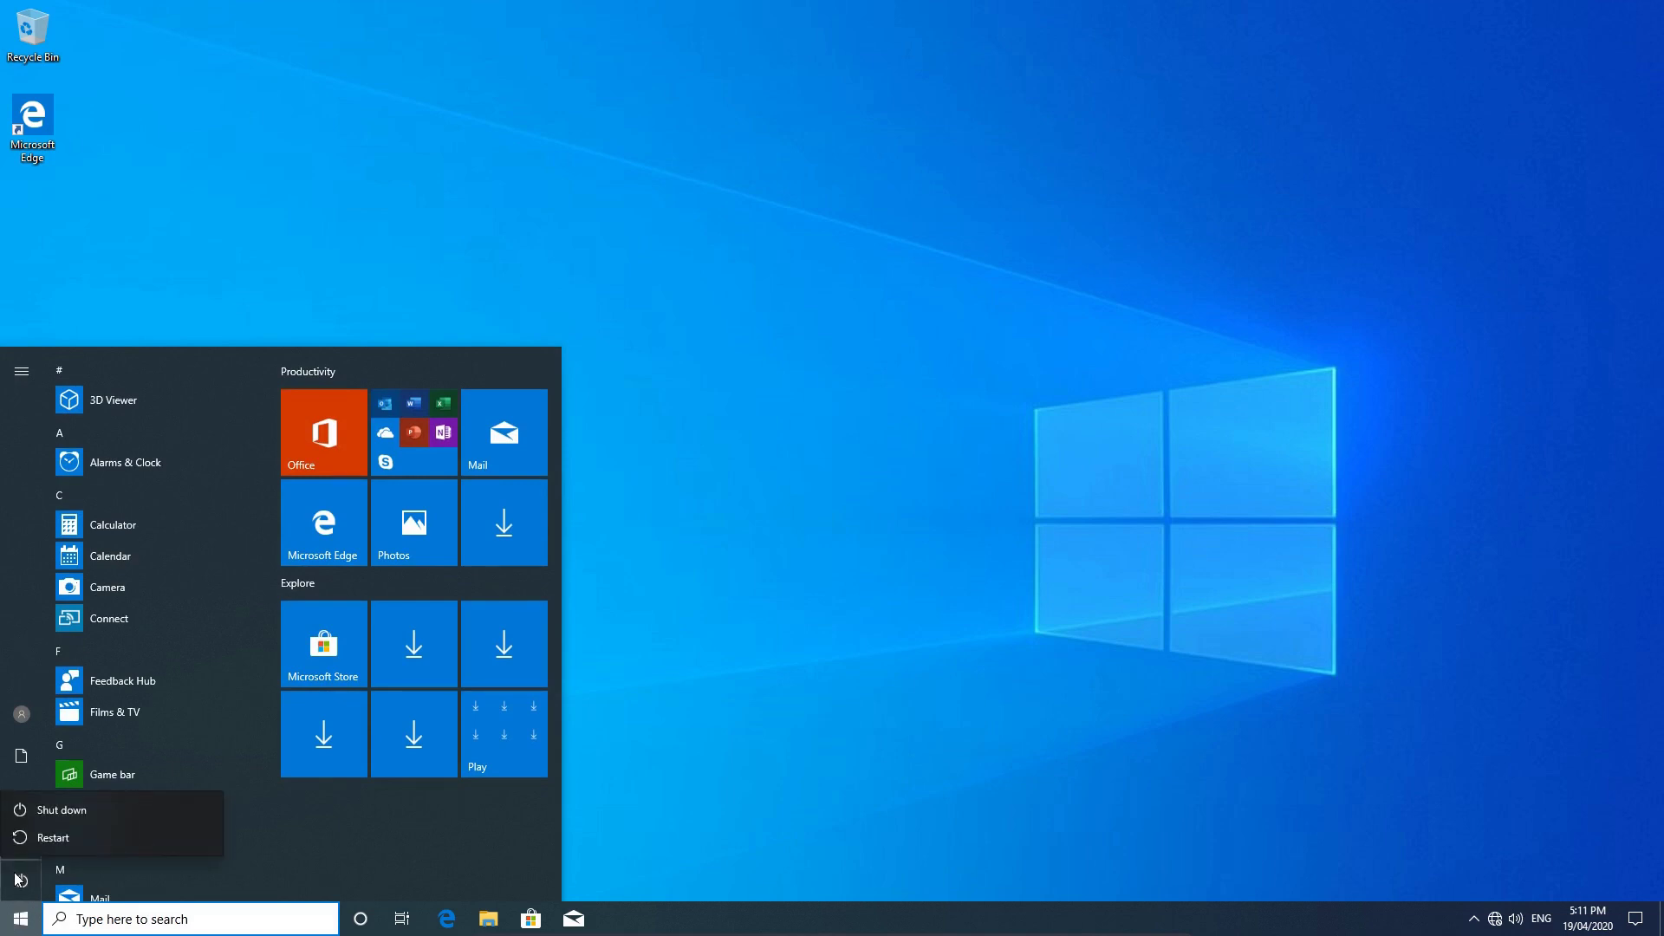
left_click(57, 810)
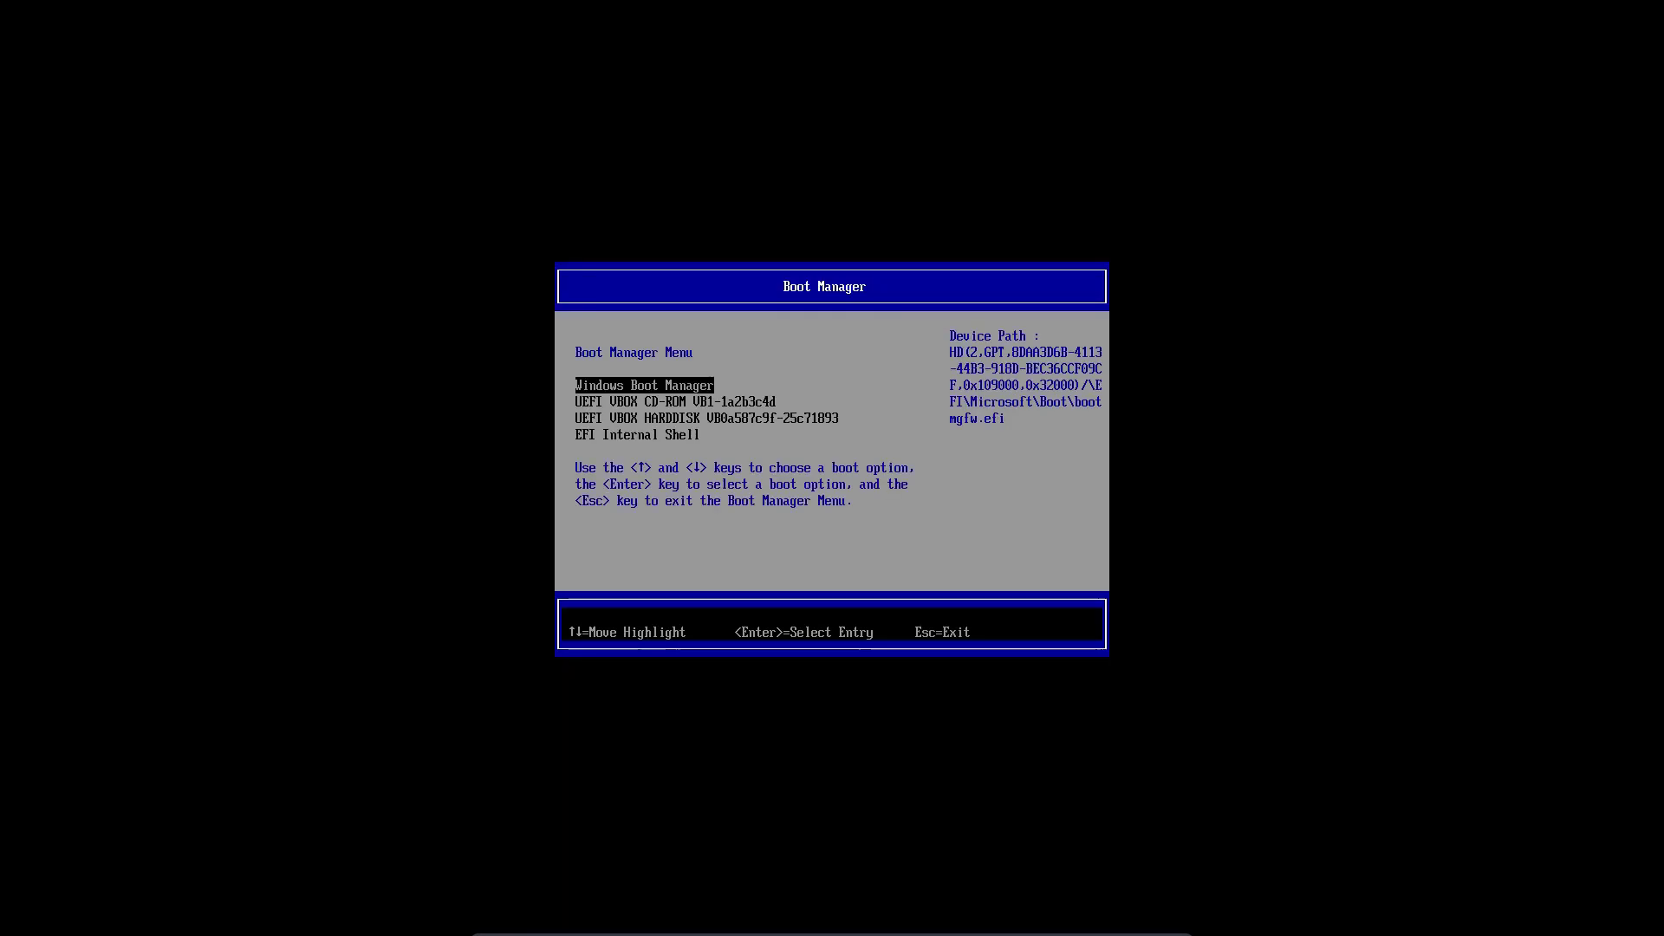
key("Down")
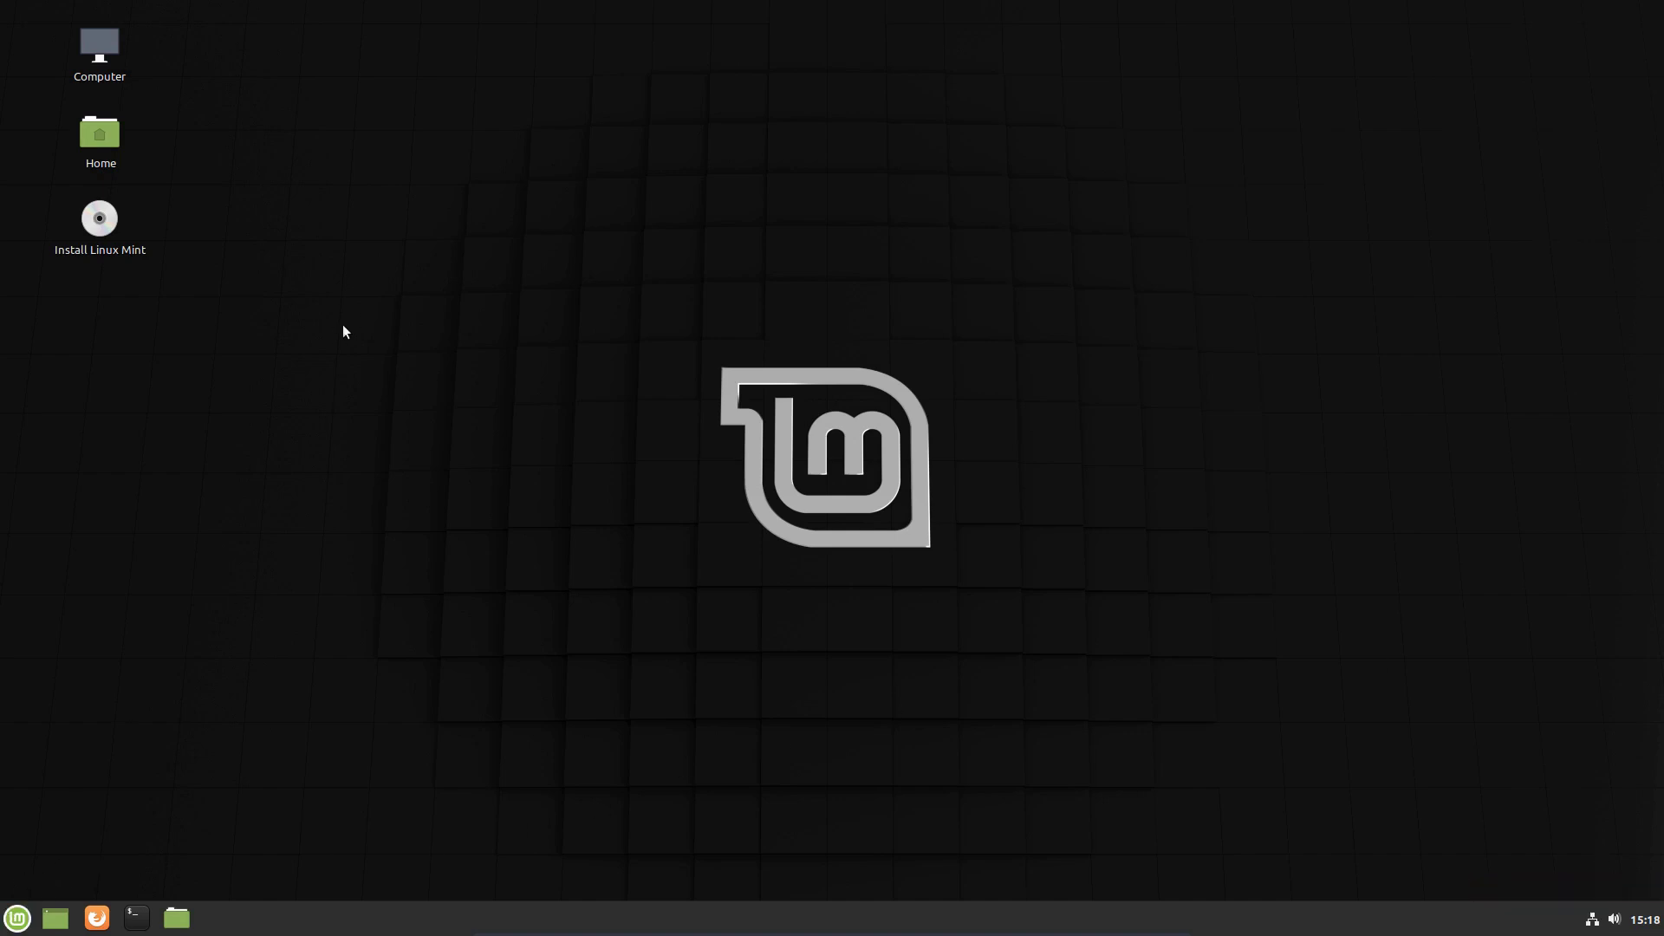
- Launch Install Linux Mint, keep English and the default keyboard layout, and include third-party software
double_click(104, 223)
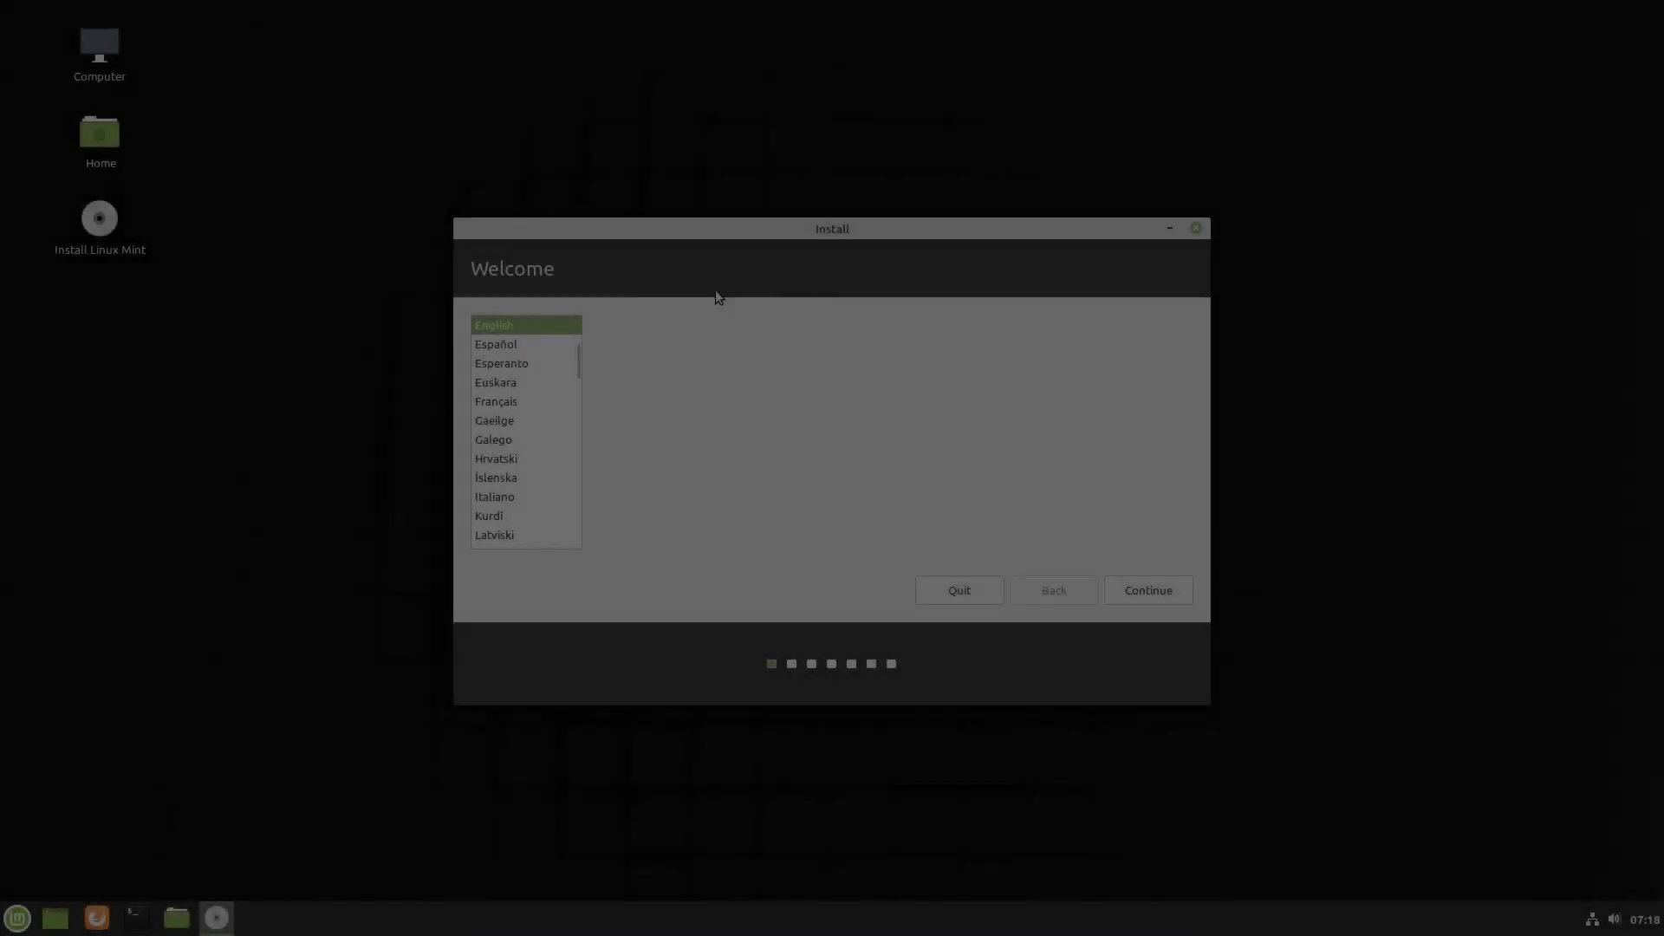
left_click(1168, 600)
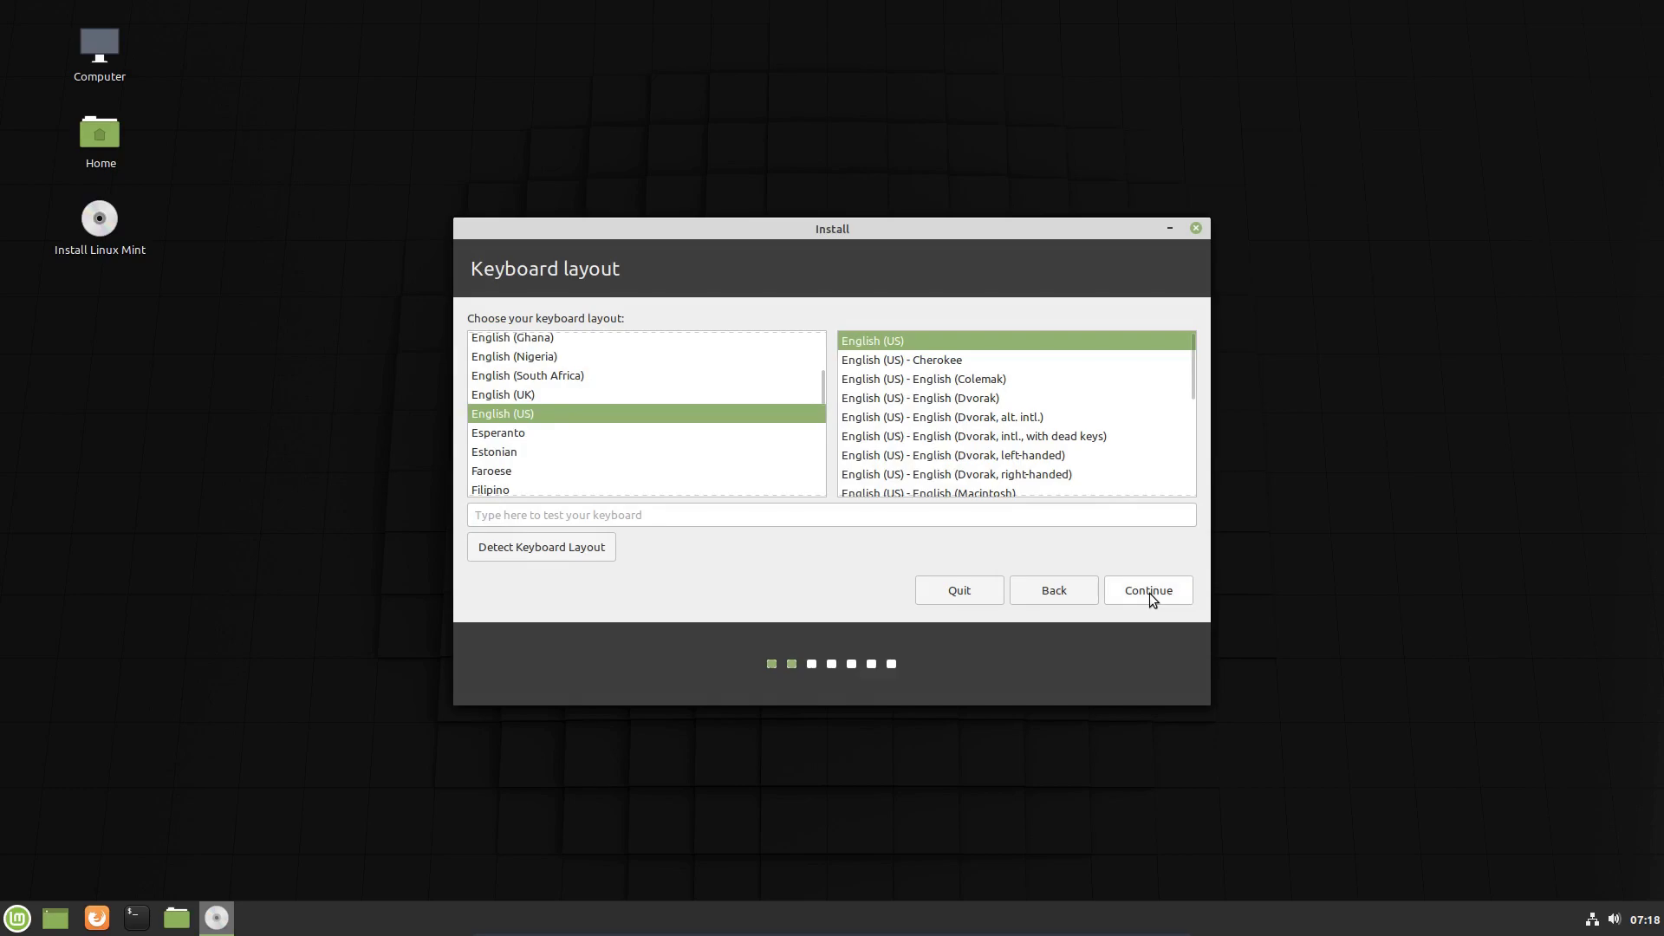
left_click(1149, 593)
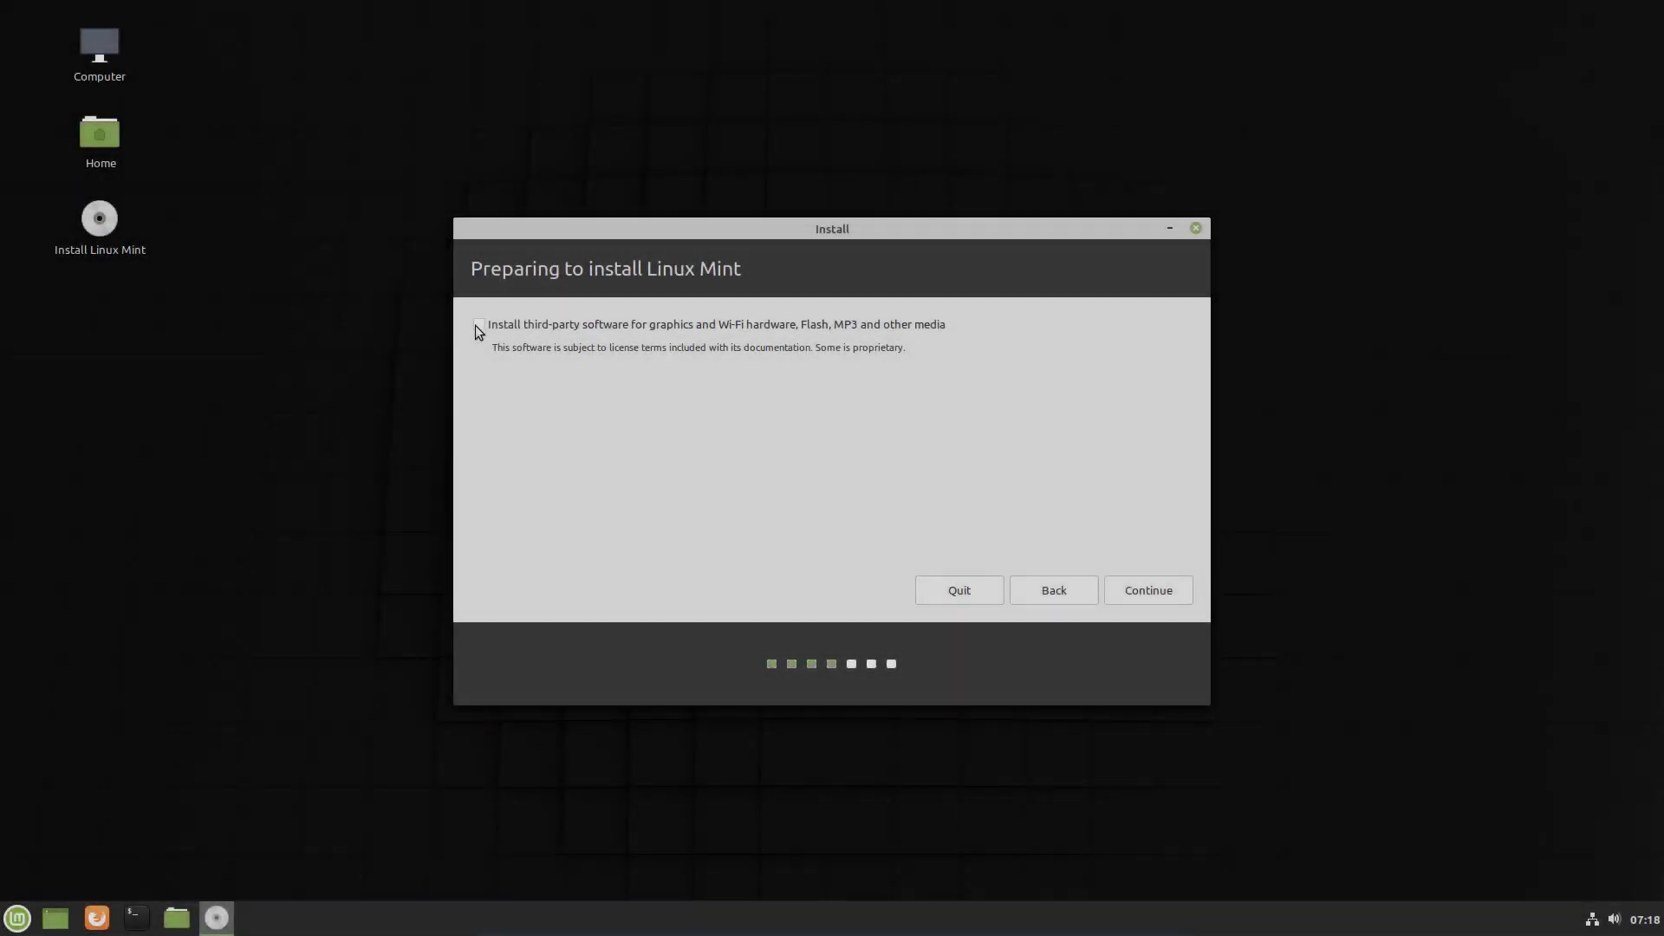
left_click(479, 324)
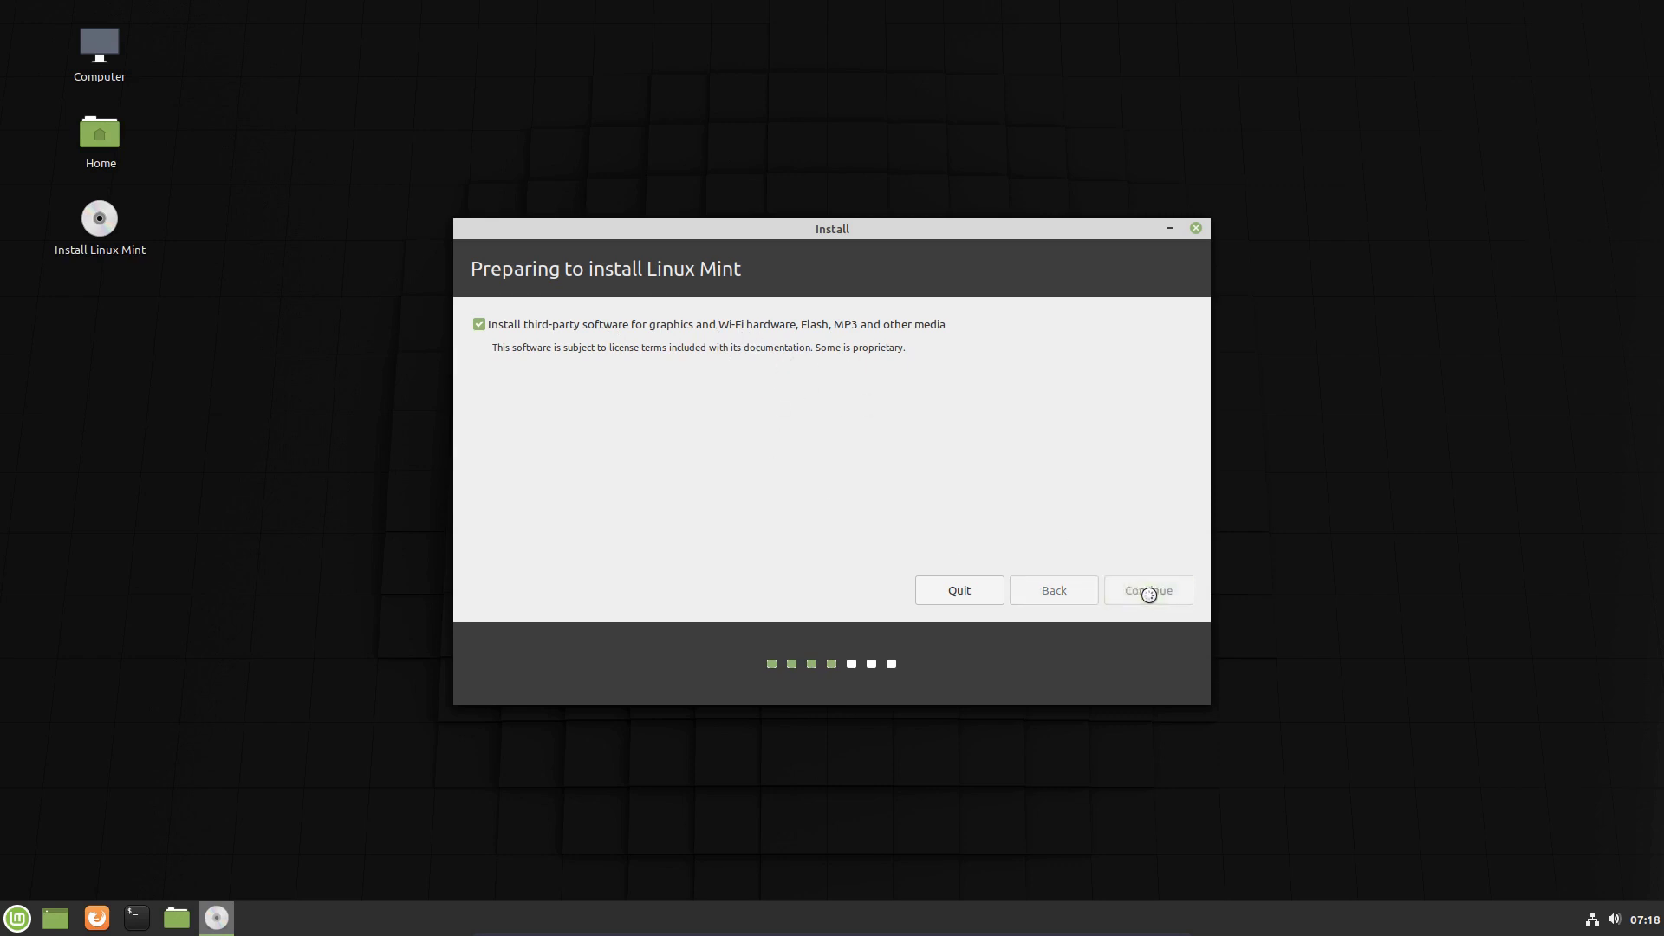
left_click(1146, 595)
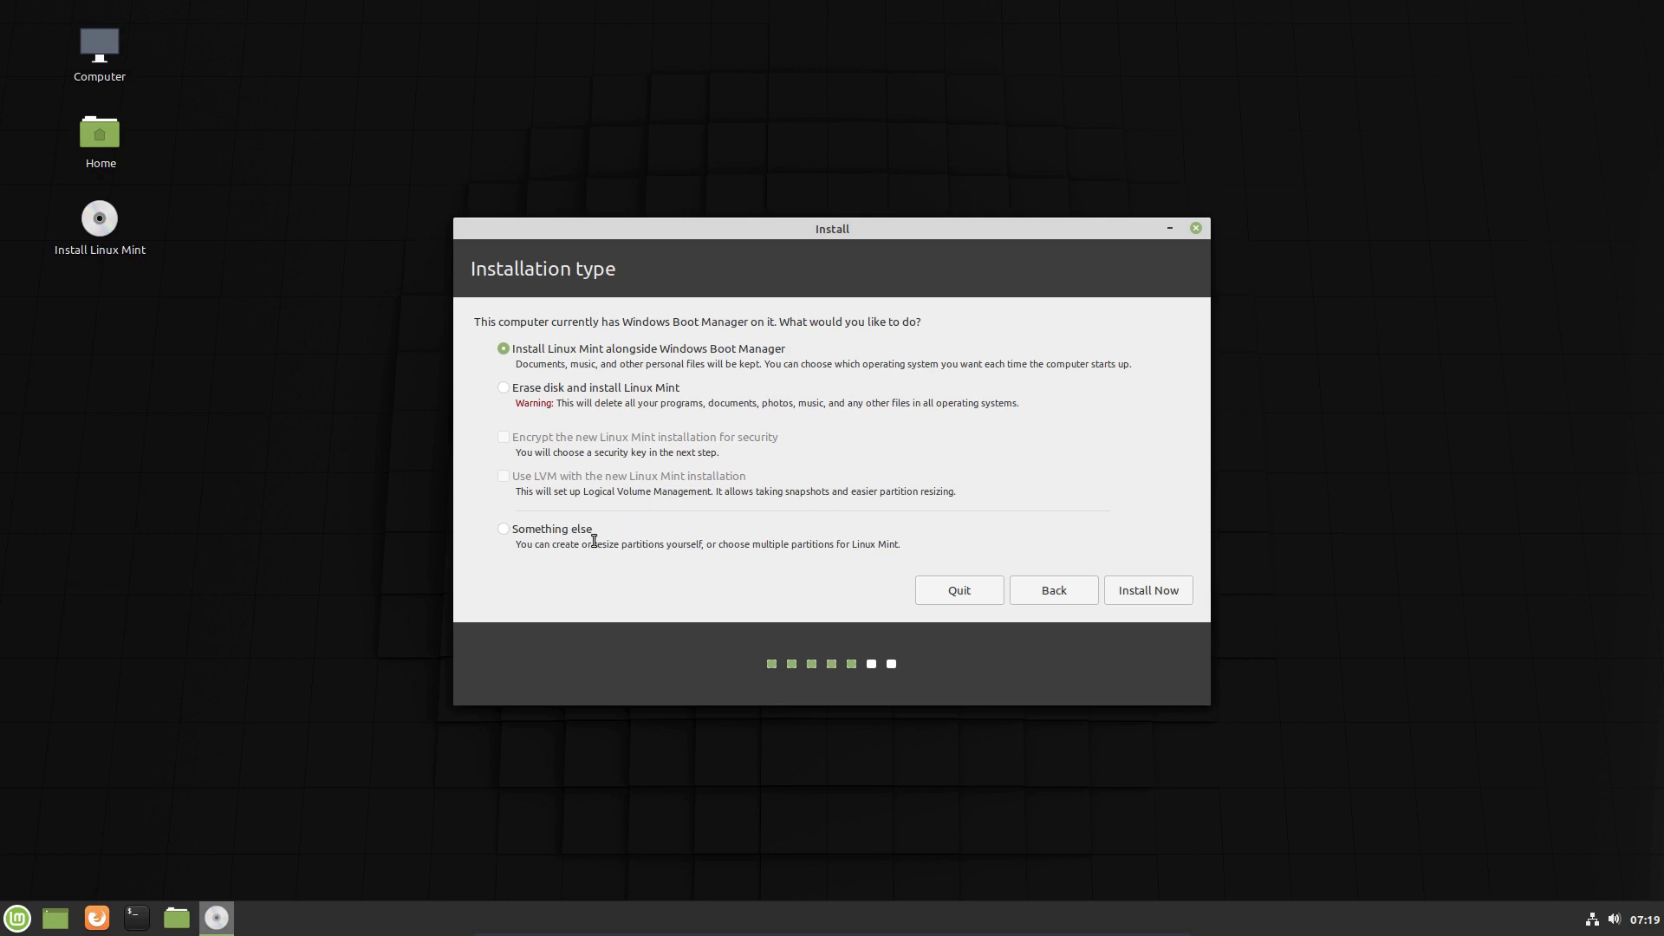
- Choose 'Something else' partitioning and select the 75683 MB of free space
left_click(503, 530)
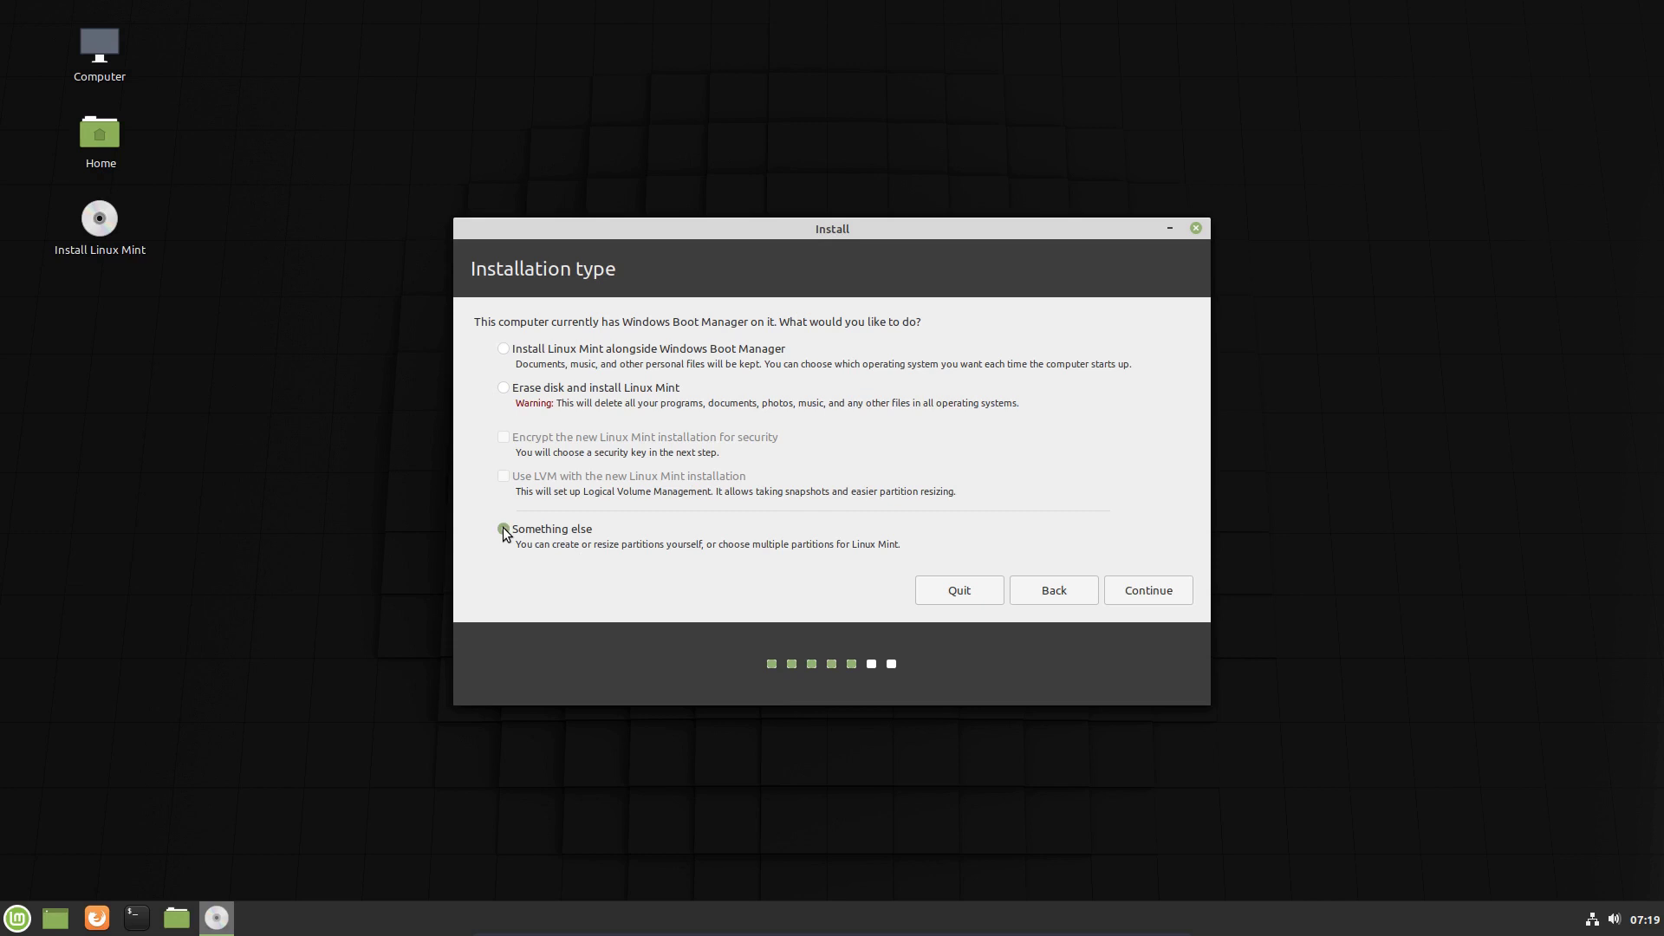
left_click(1136, 590)
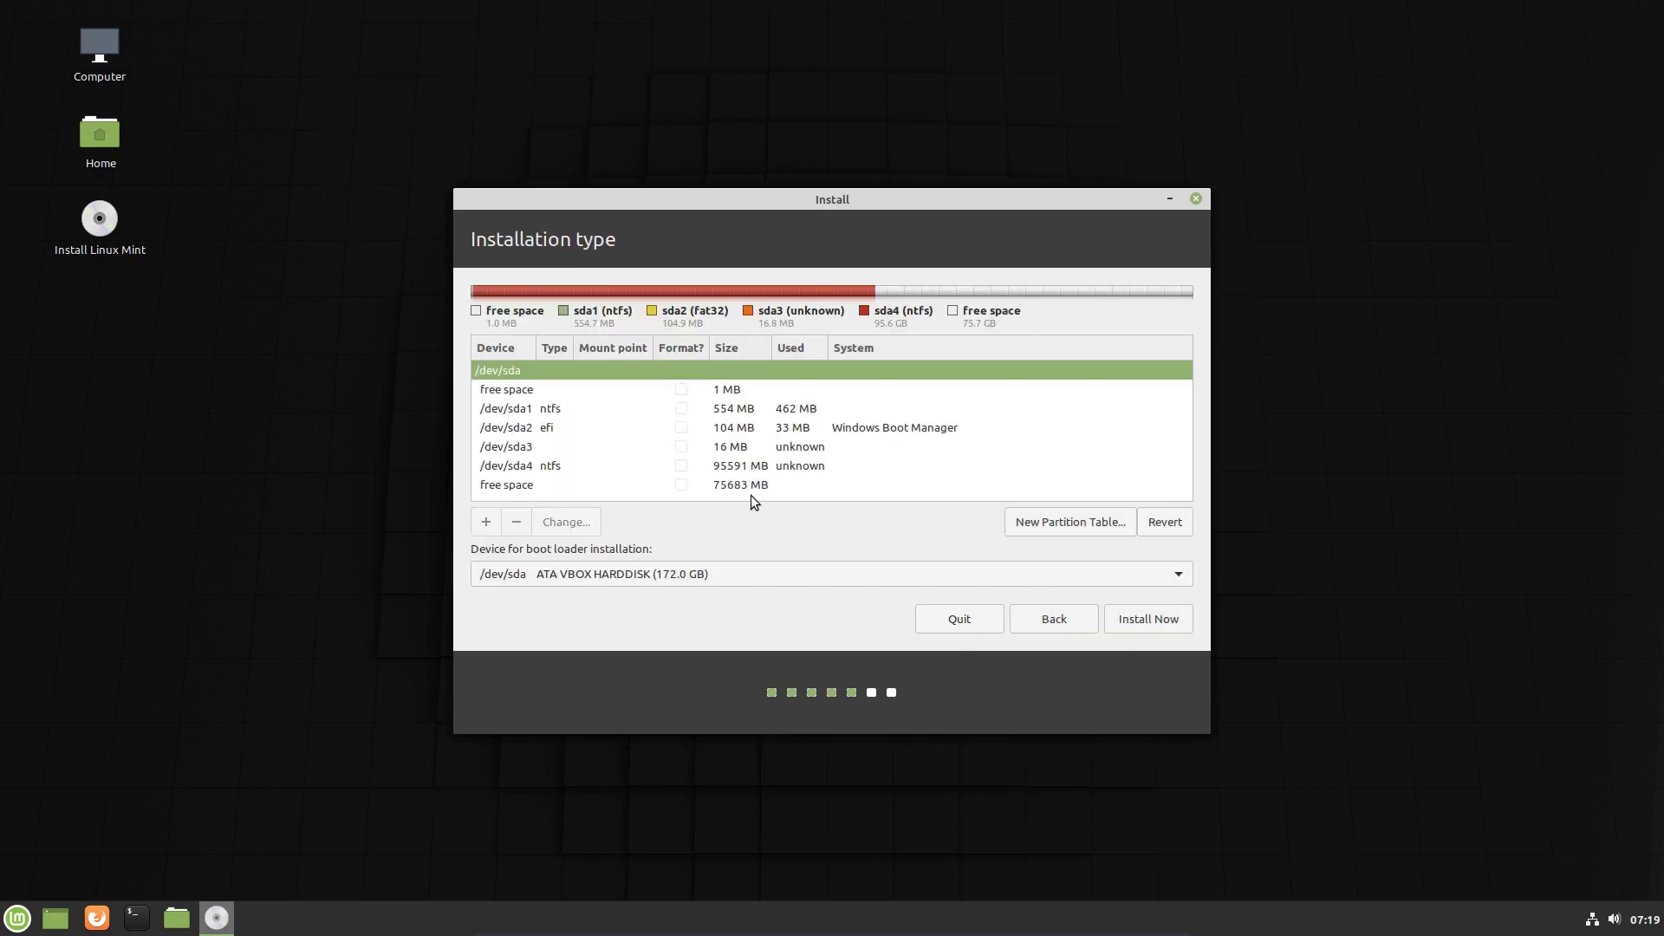
left_click(518, 487)
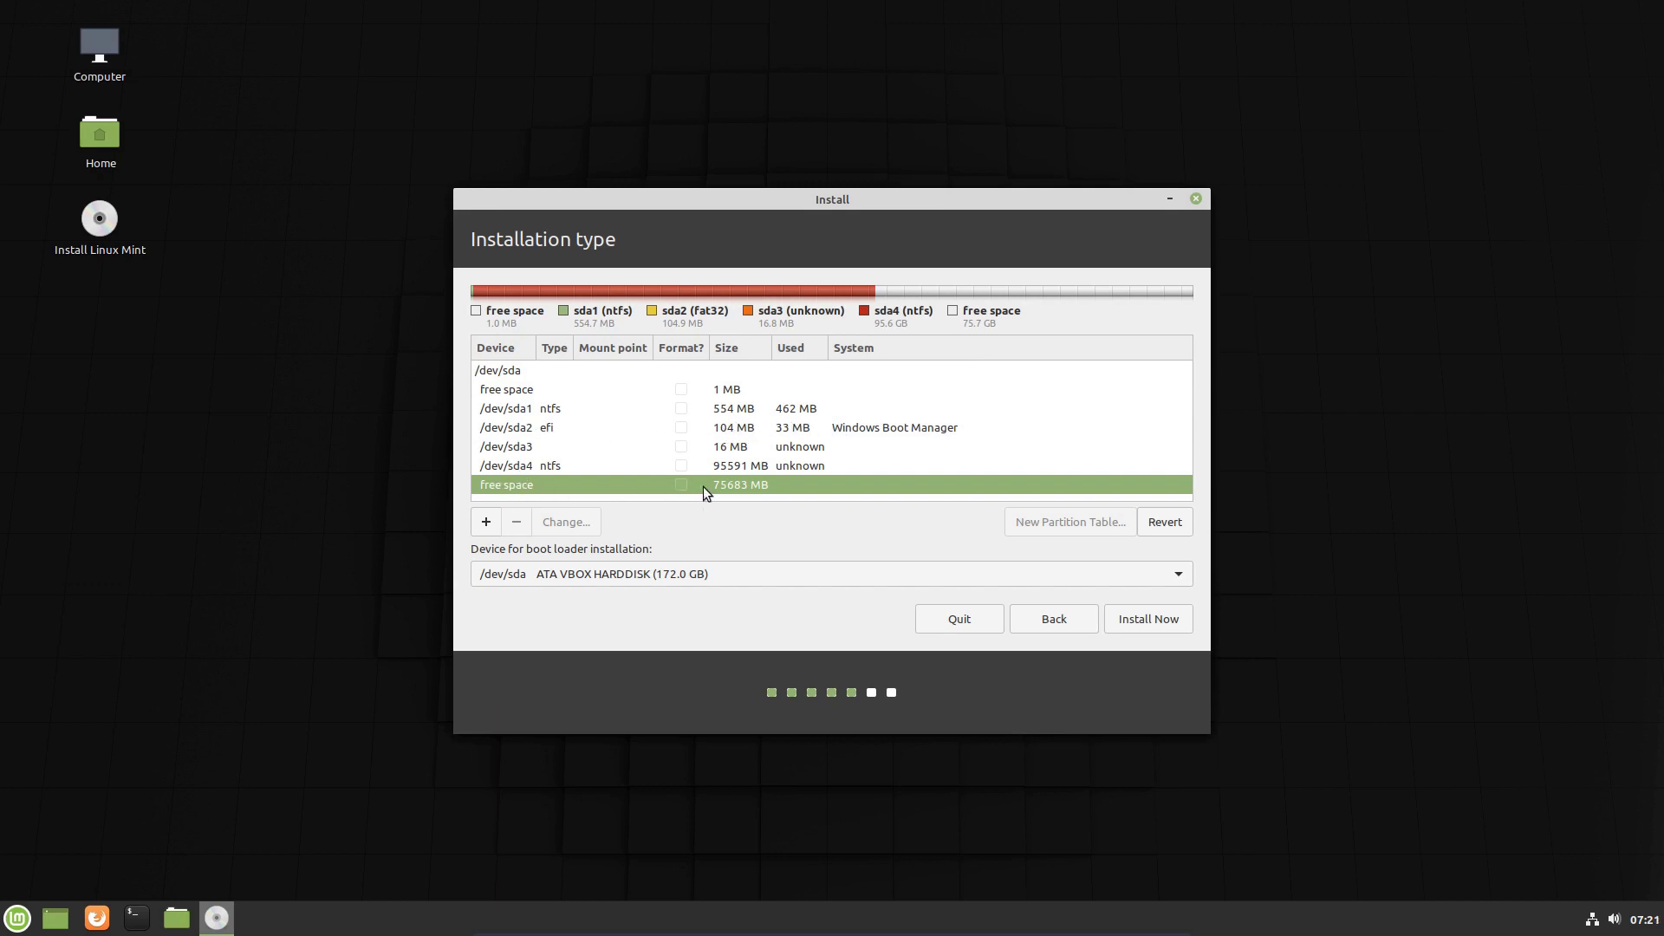
- Create a 512 MB EFI System Partition in the free space
left_click(486, 522)
key("BackSpace")
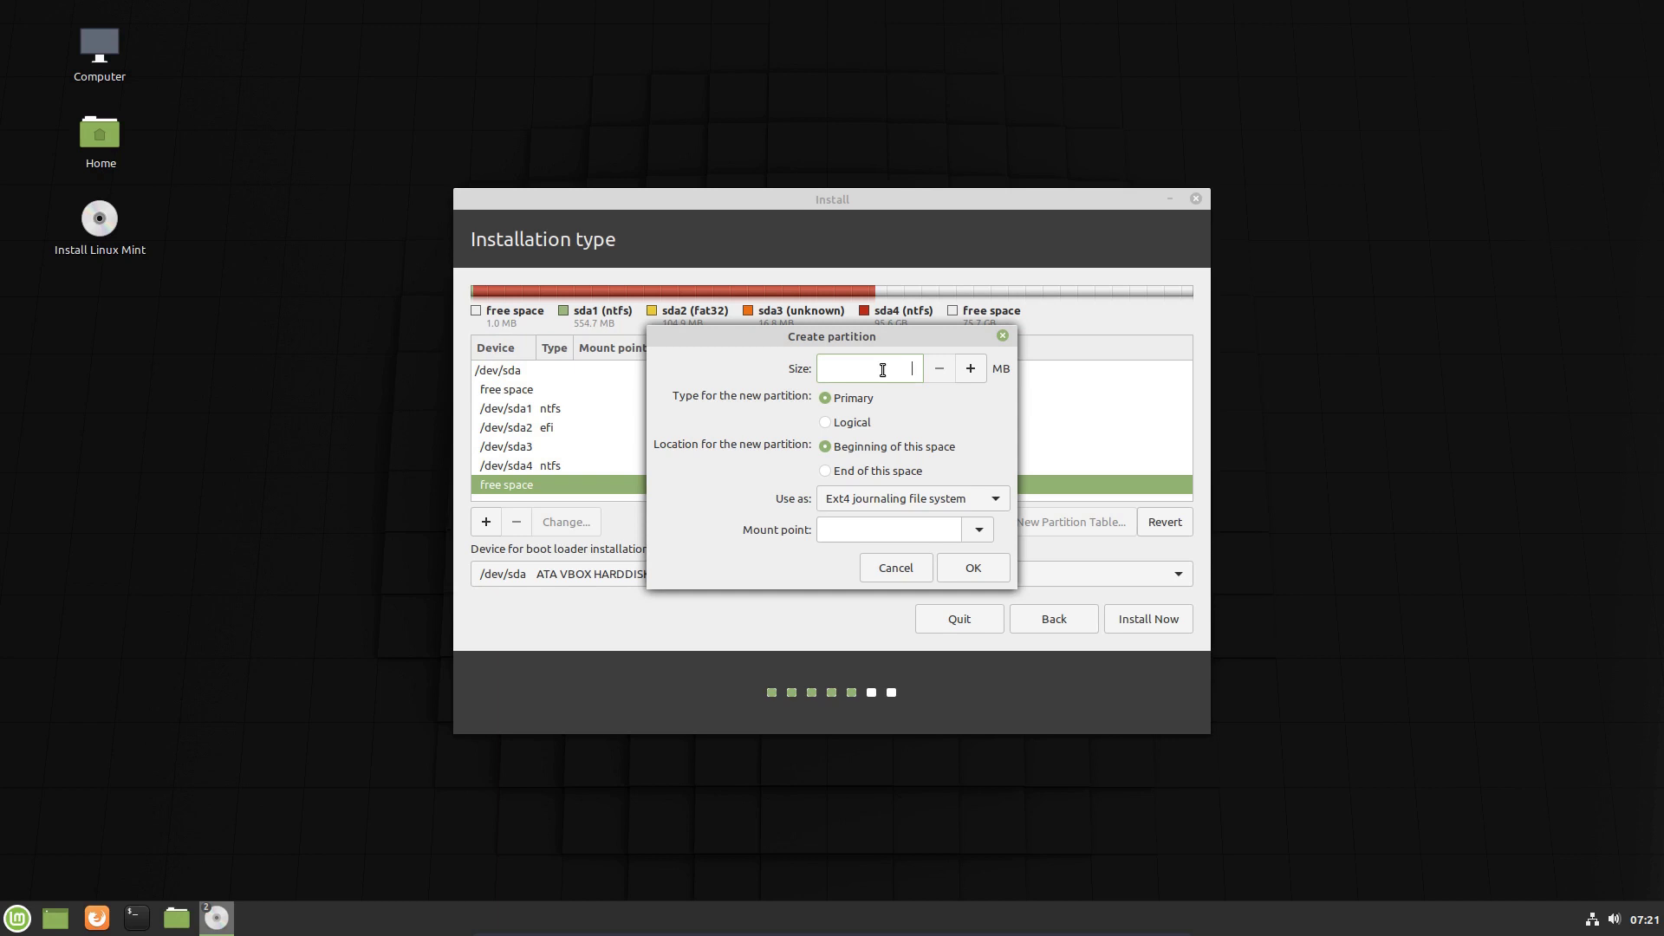
type("512")
left_click(985, 503)
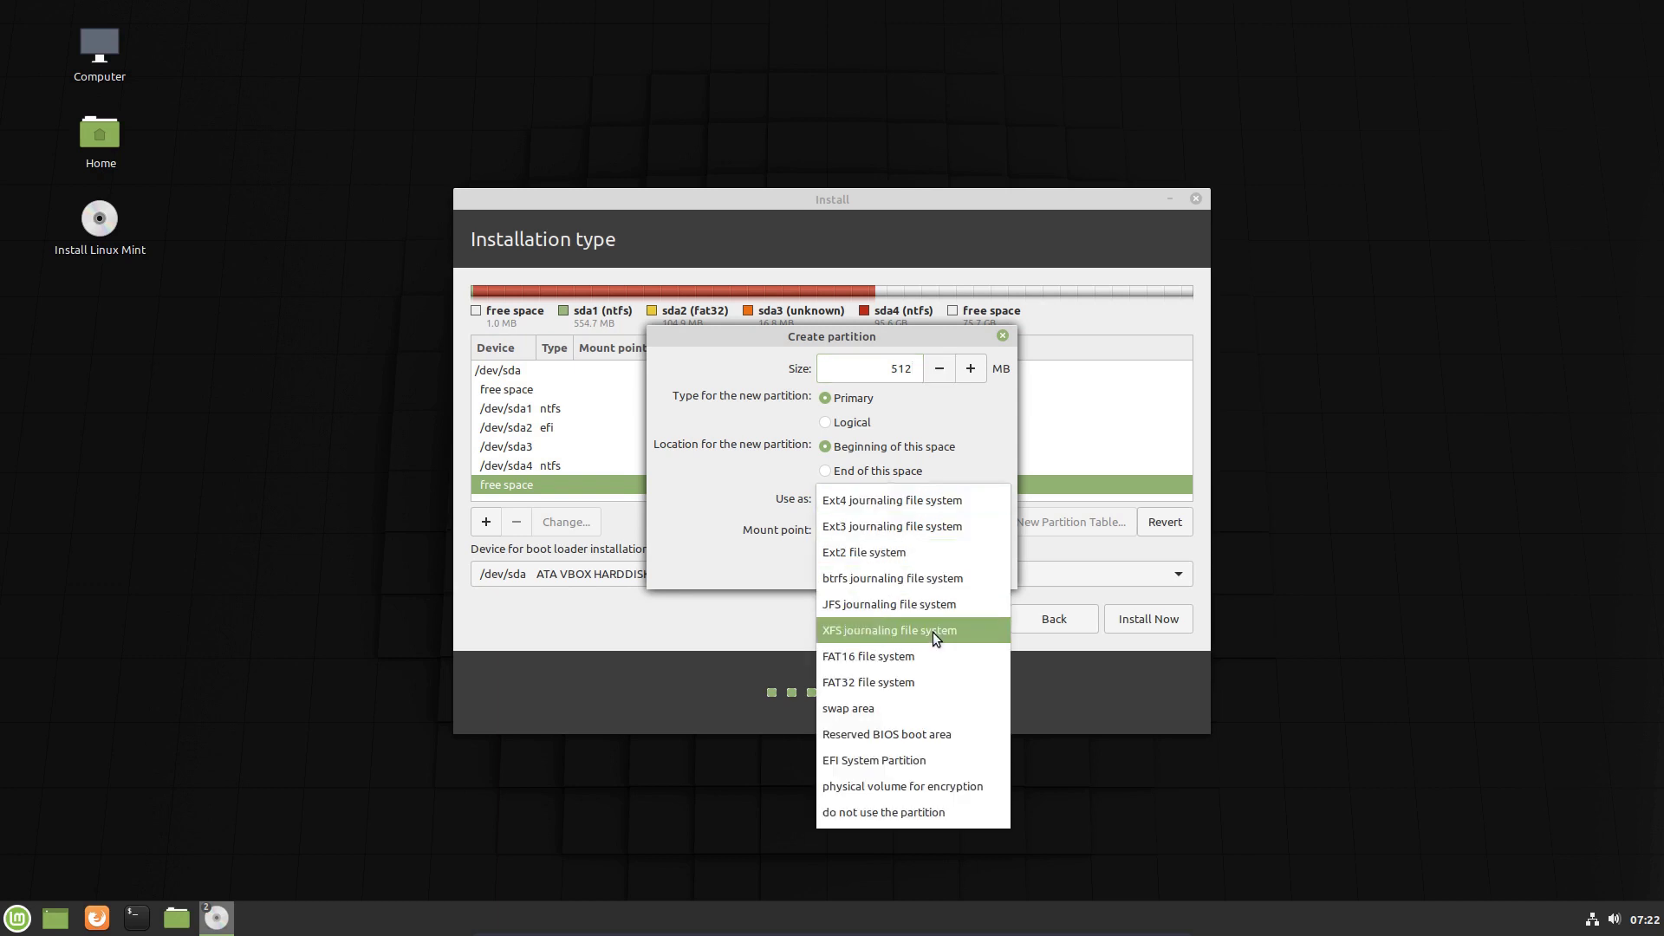
left_click(862, 760)
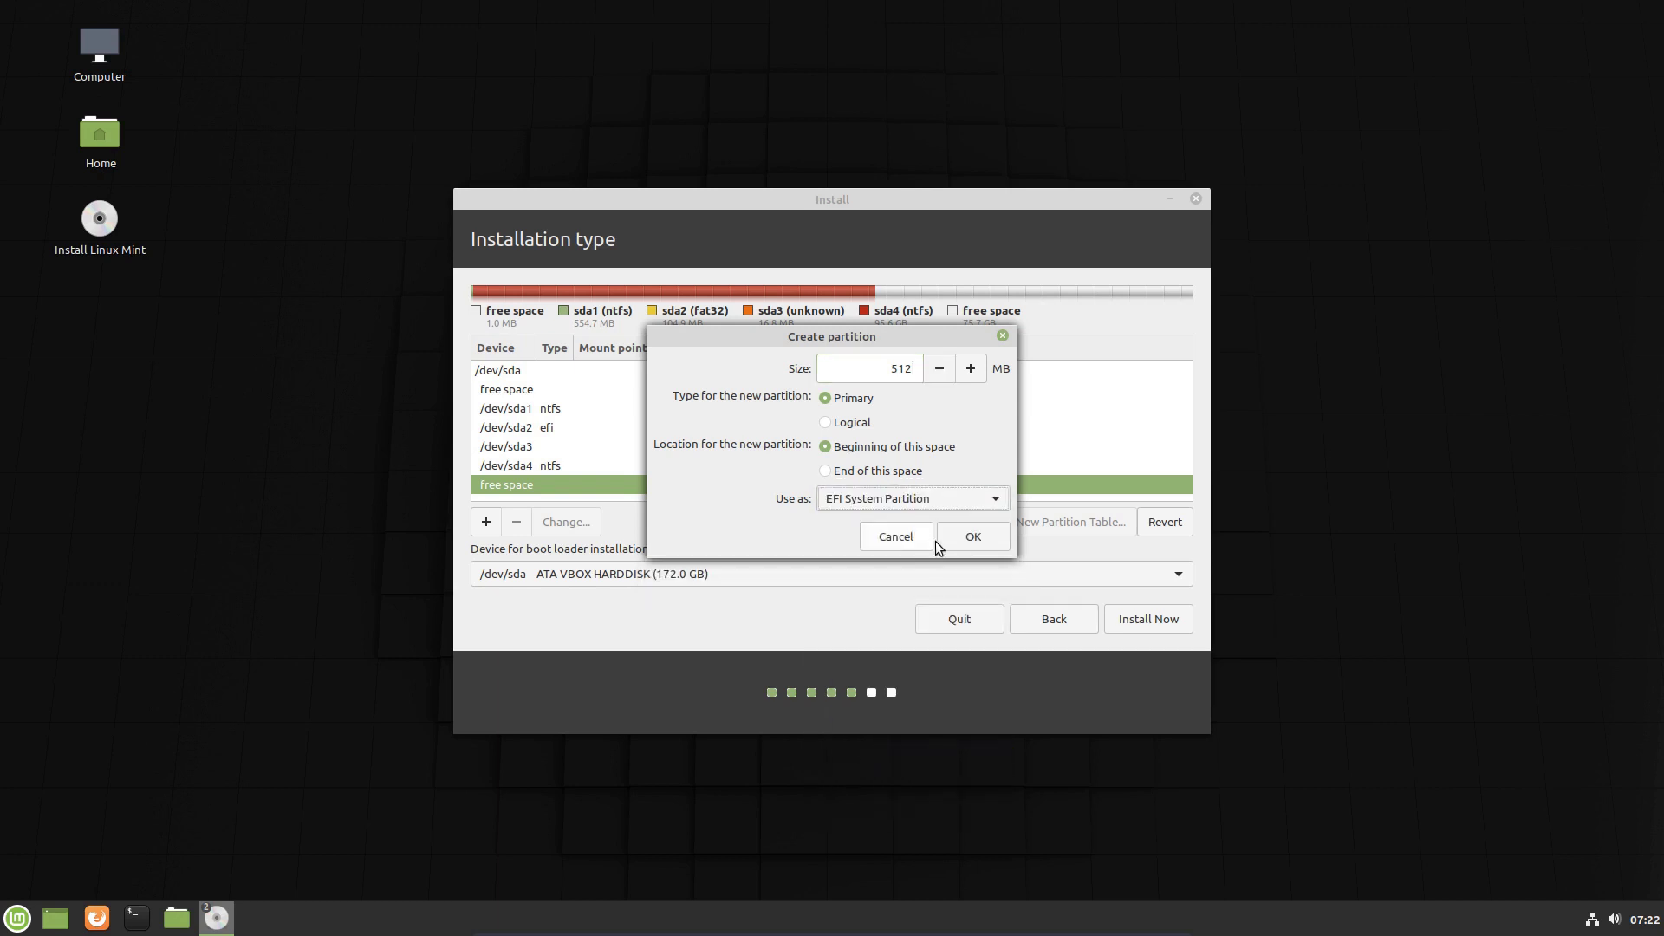
left_click(971, 537)
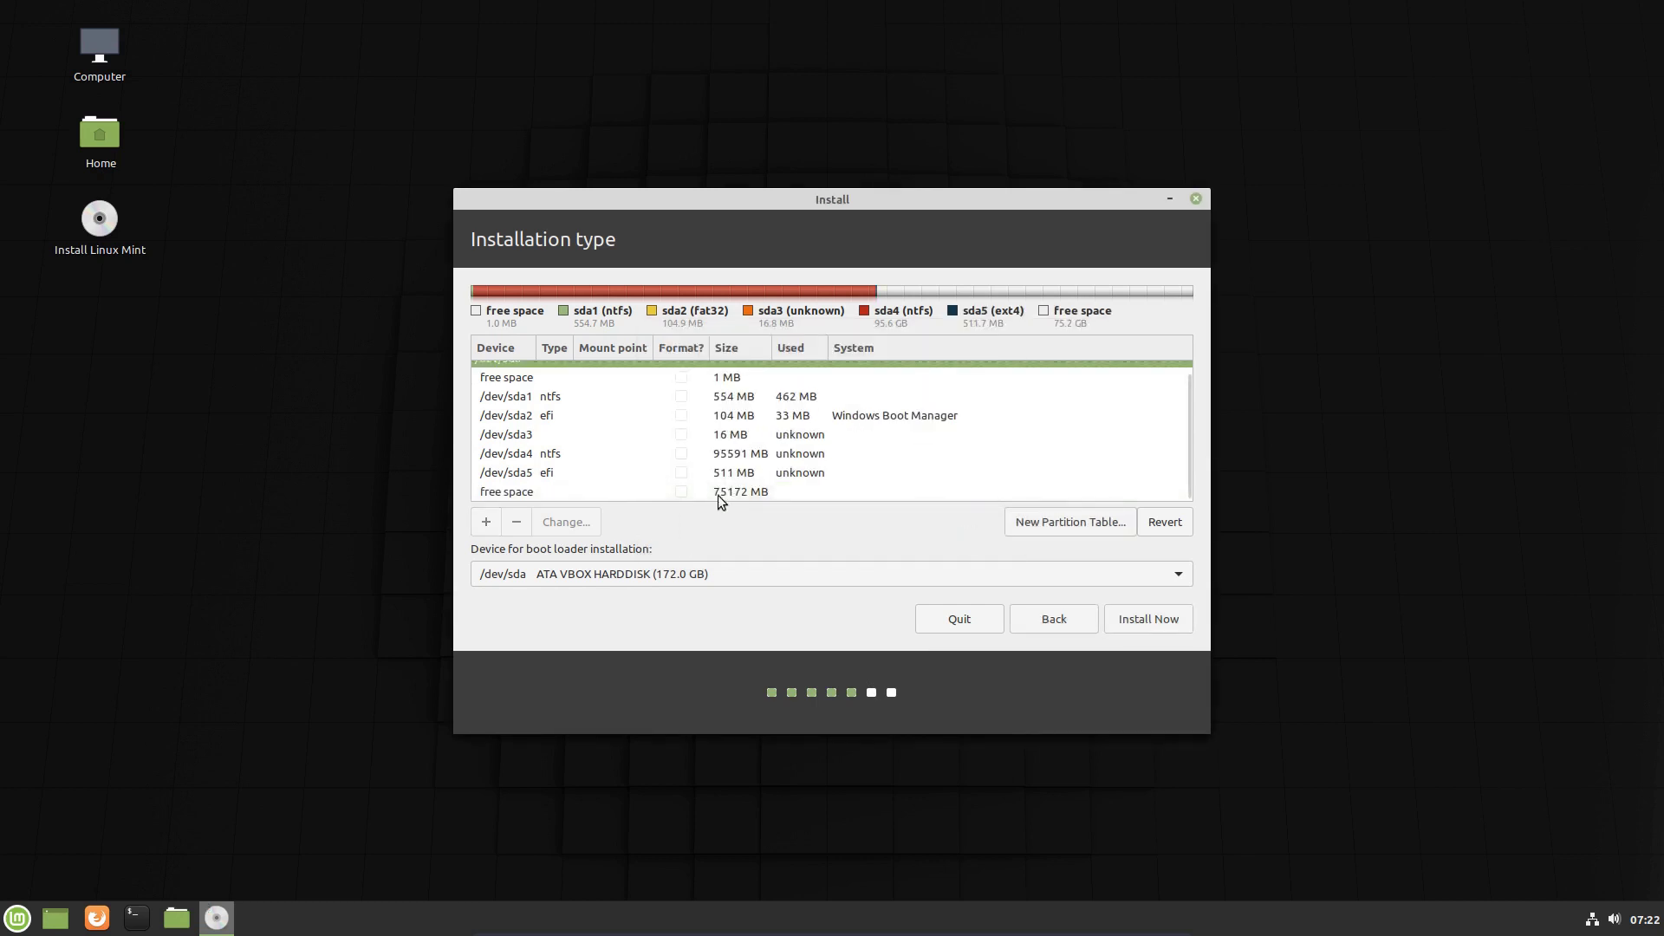
- Create an ext4 partition mounted at / from the remaining 75172 MB
left_click(508, 492)
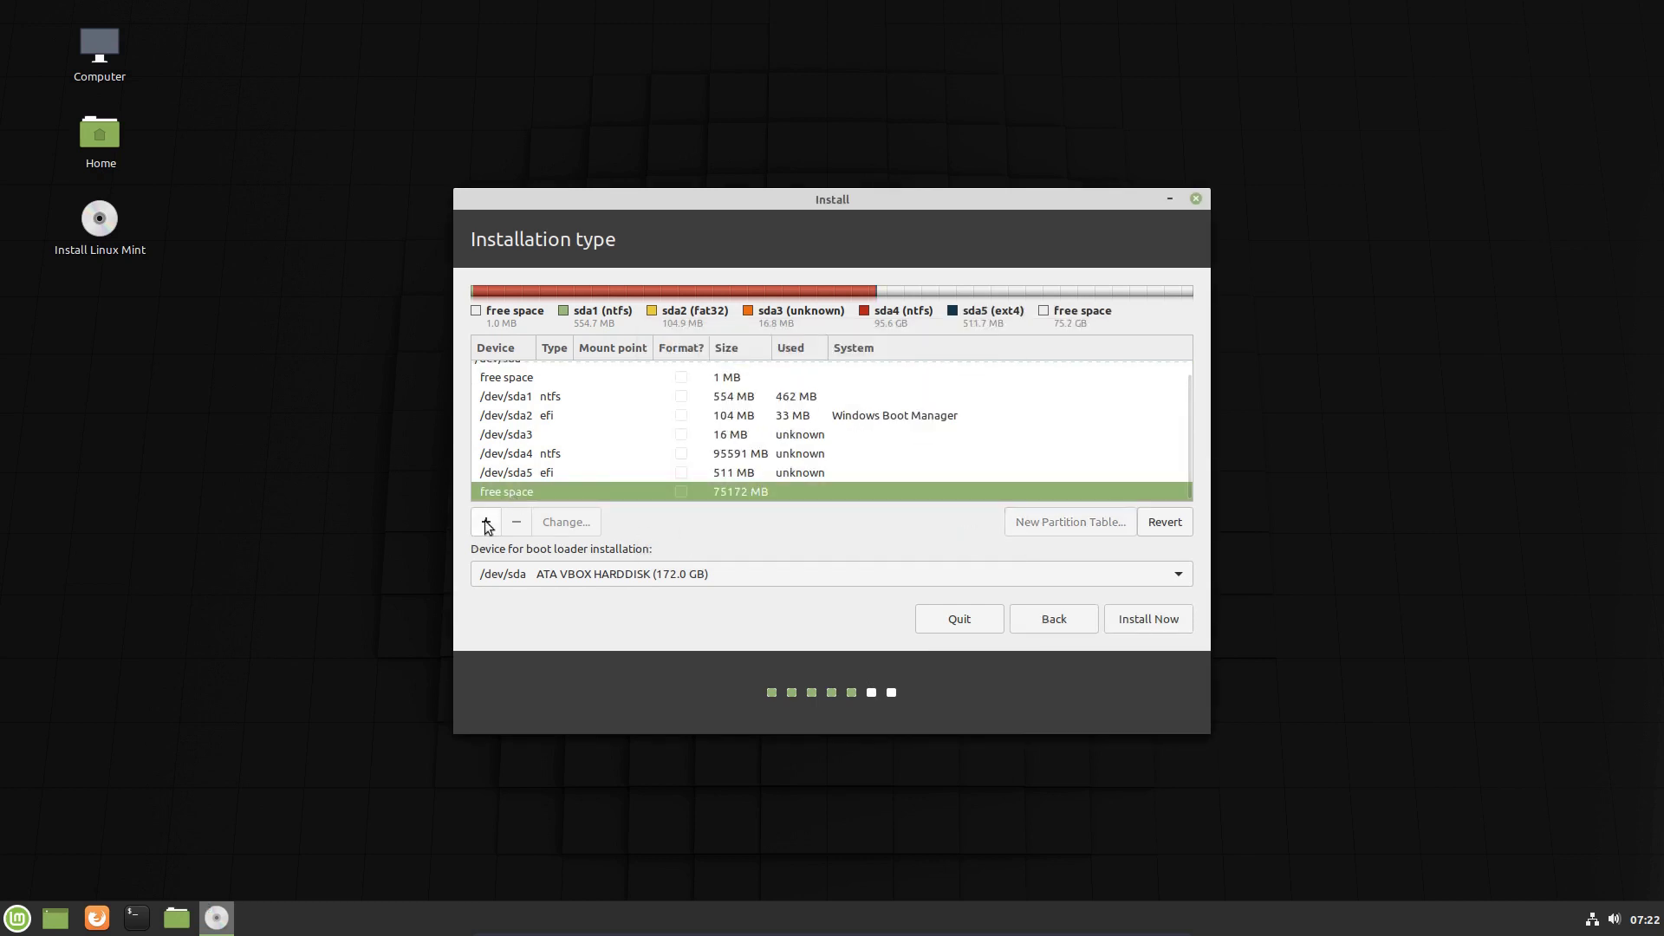
double_click(503, 491)
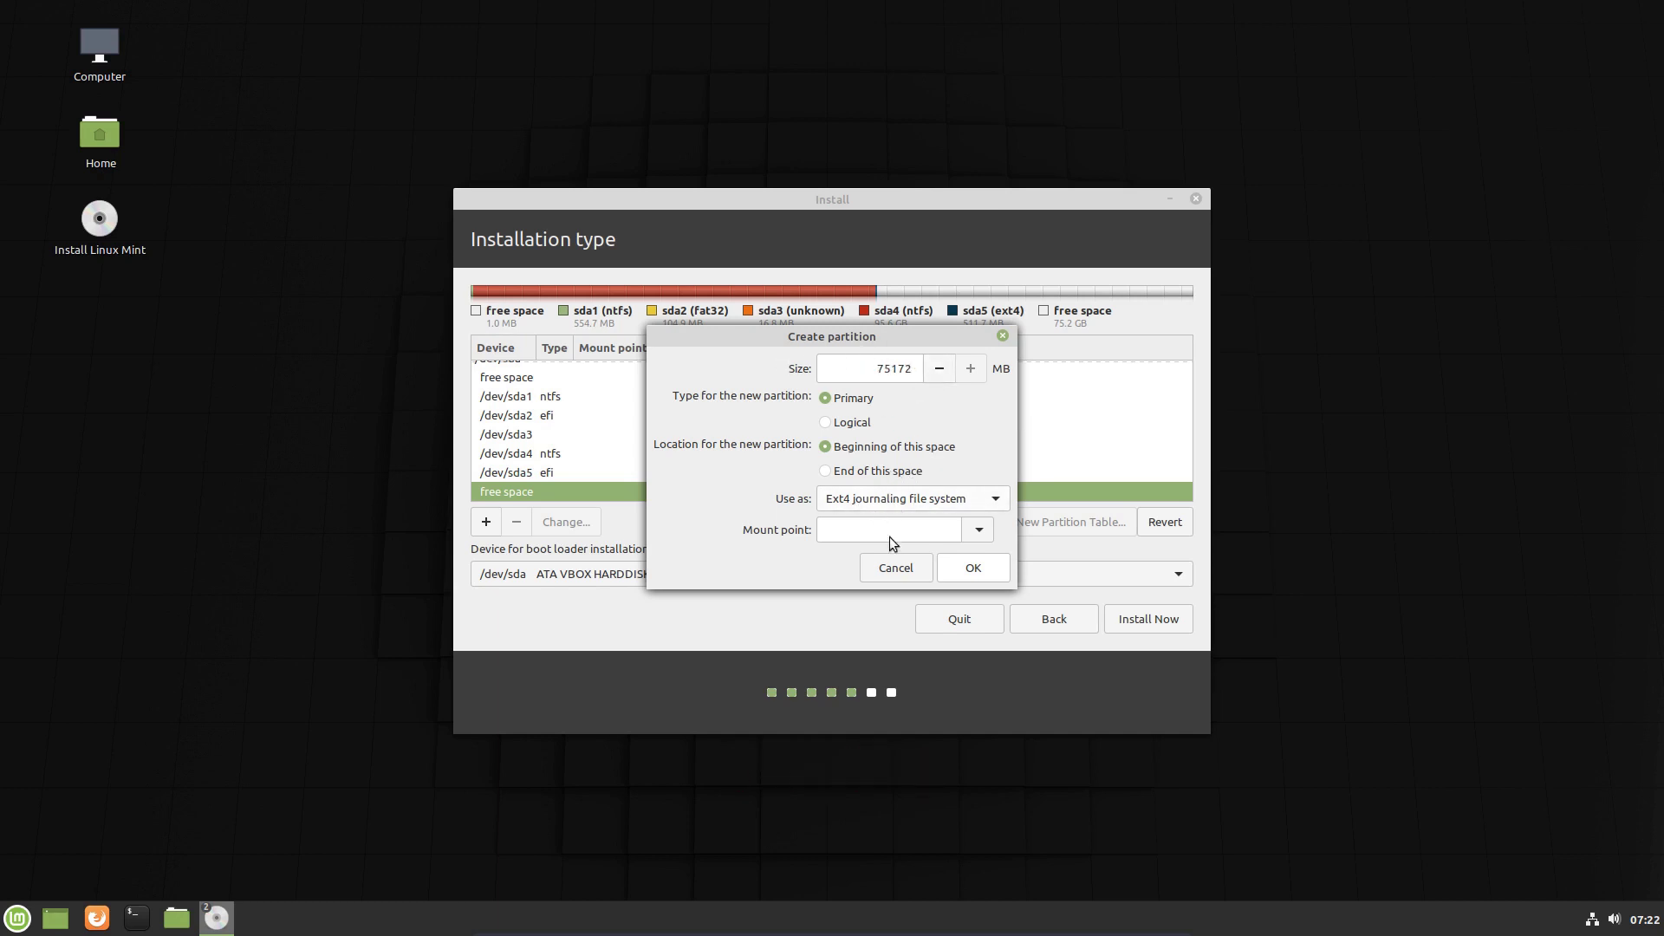
left_click(979, 530)
left_click(841, 559)
left_click(980, 573)
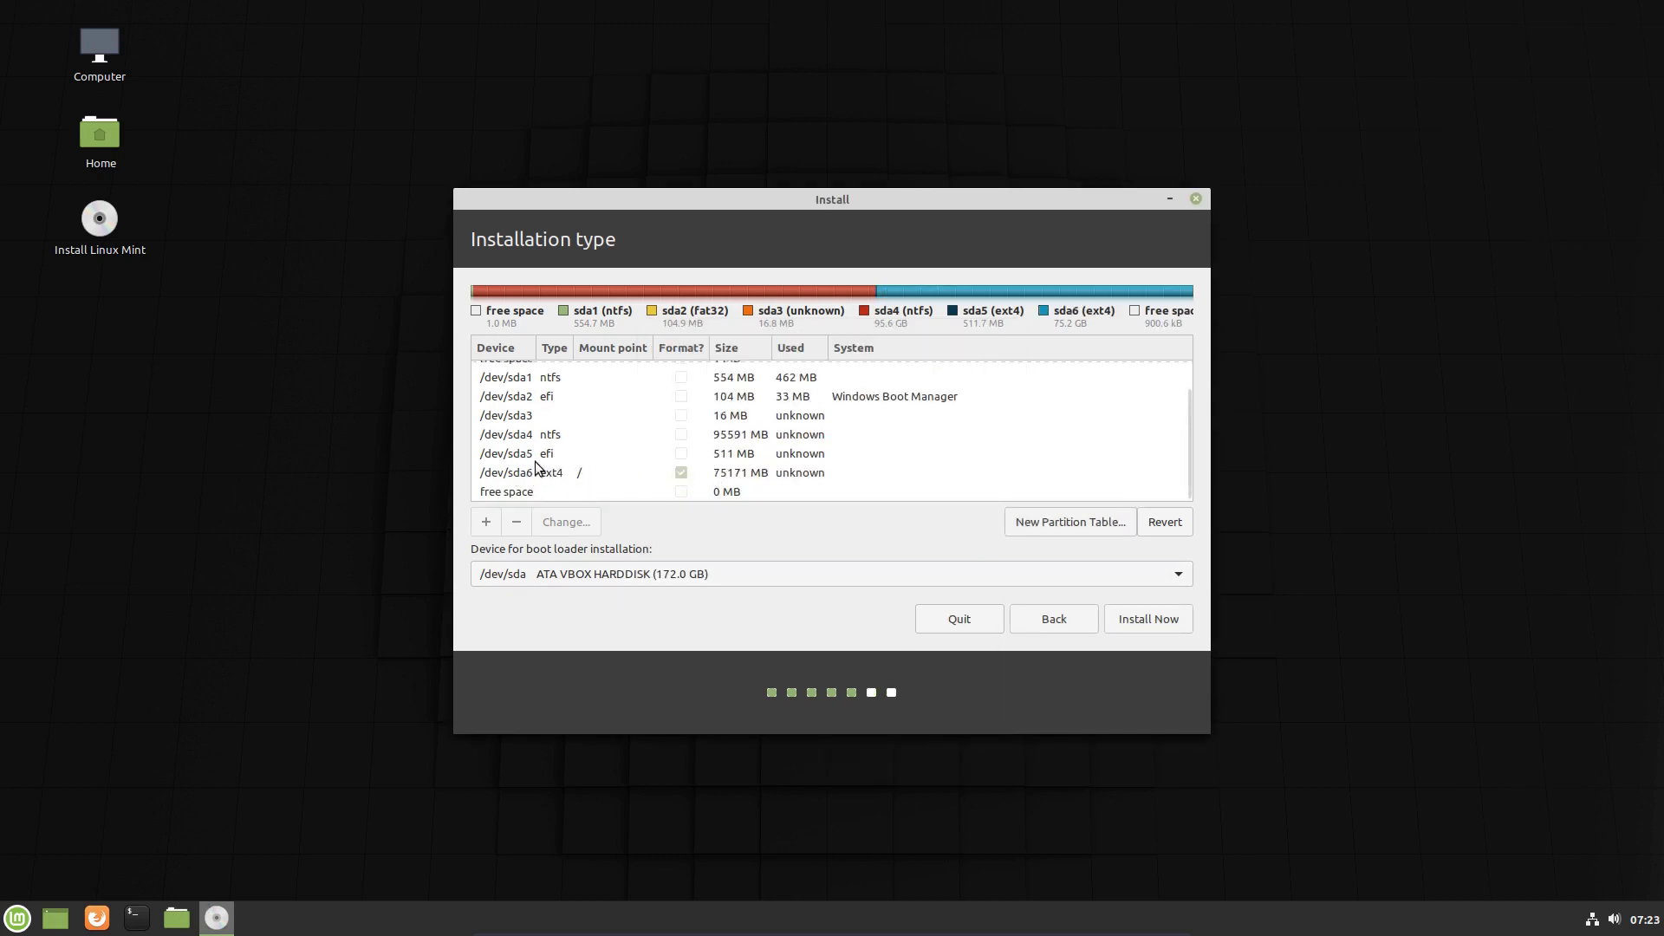
- Set the boot loader installation device to the /dev/sda5 EFI partition
left_click(533, 454)
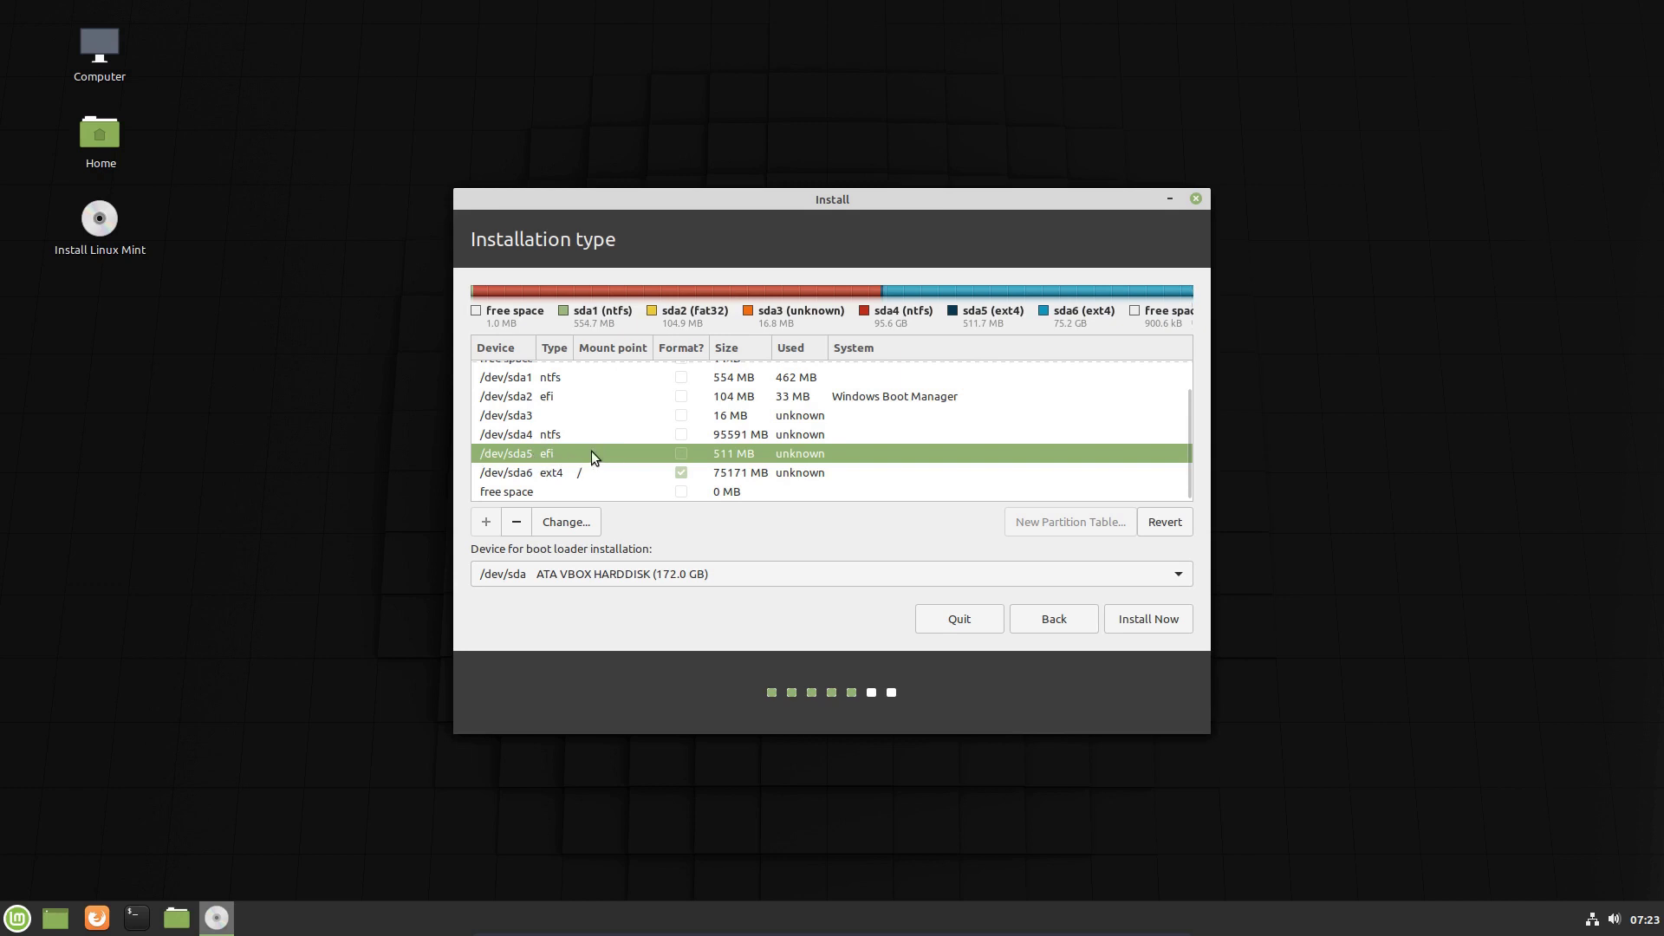
left_click(550, 577)
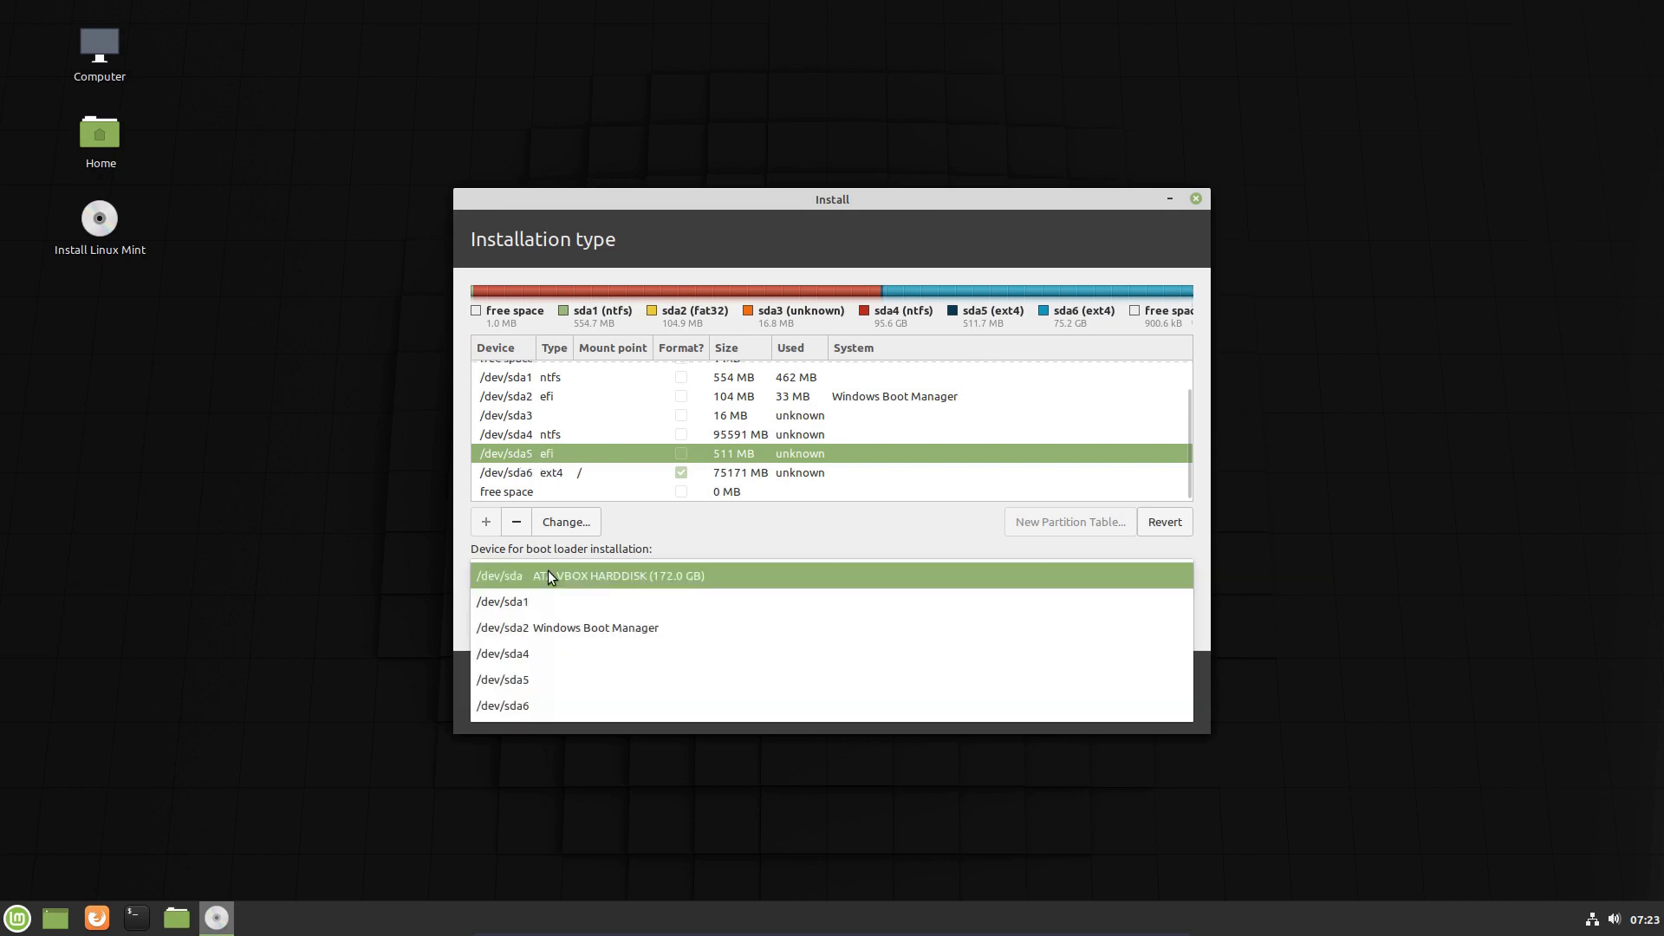
left_click(523, 685)
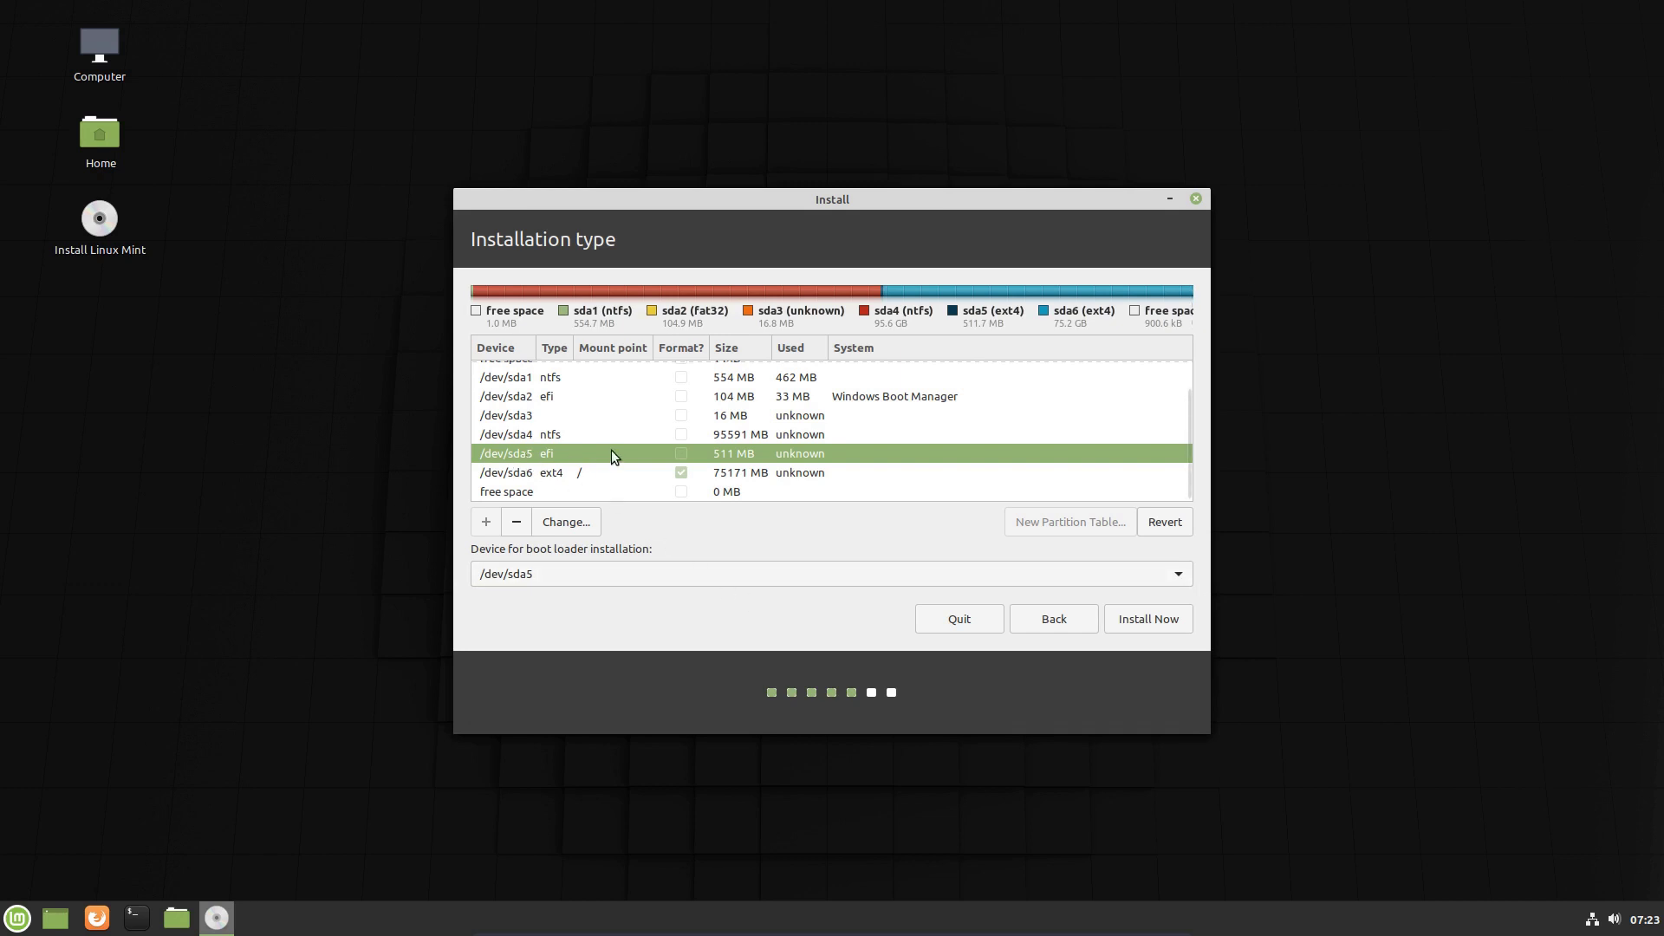
- Start Install Now, confirm writing the partition changes, and keep Perth as the location
left_click(1153, 621)
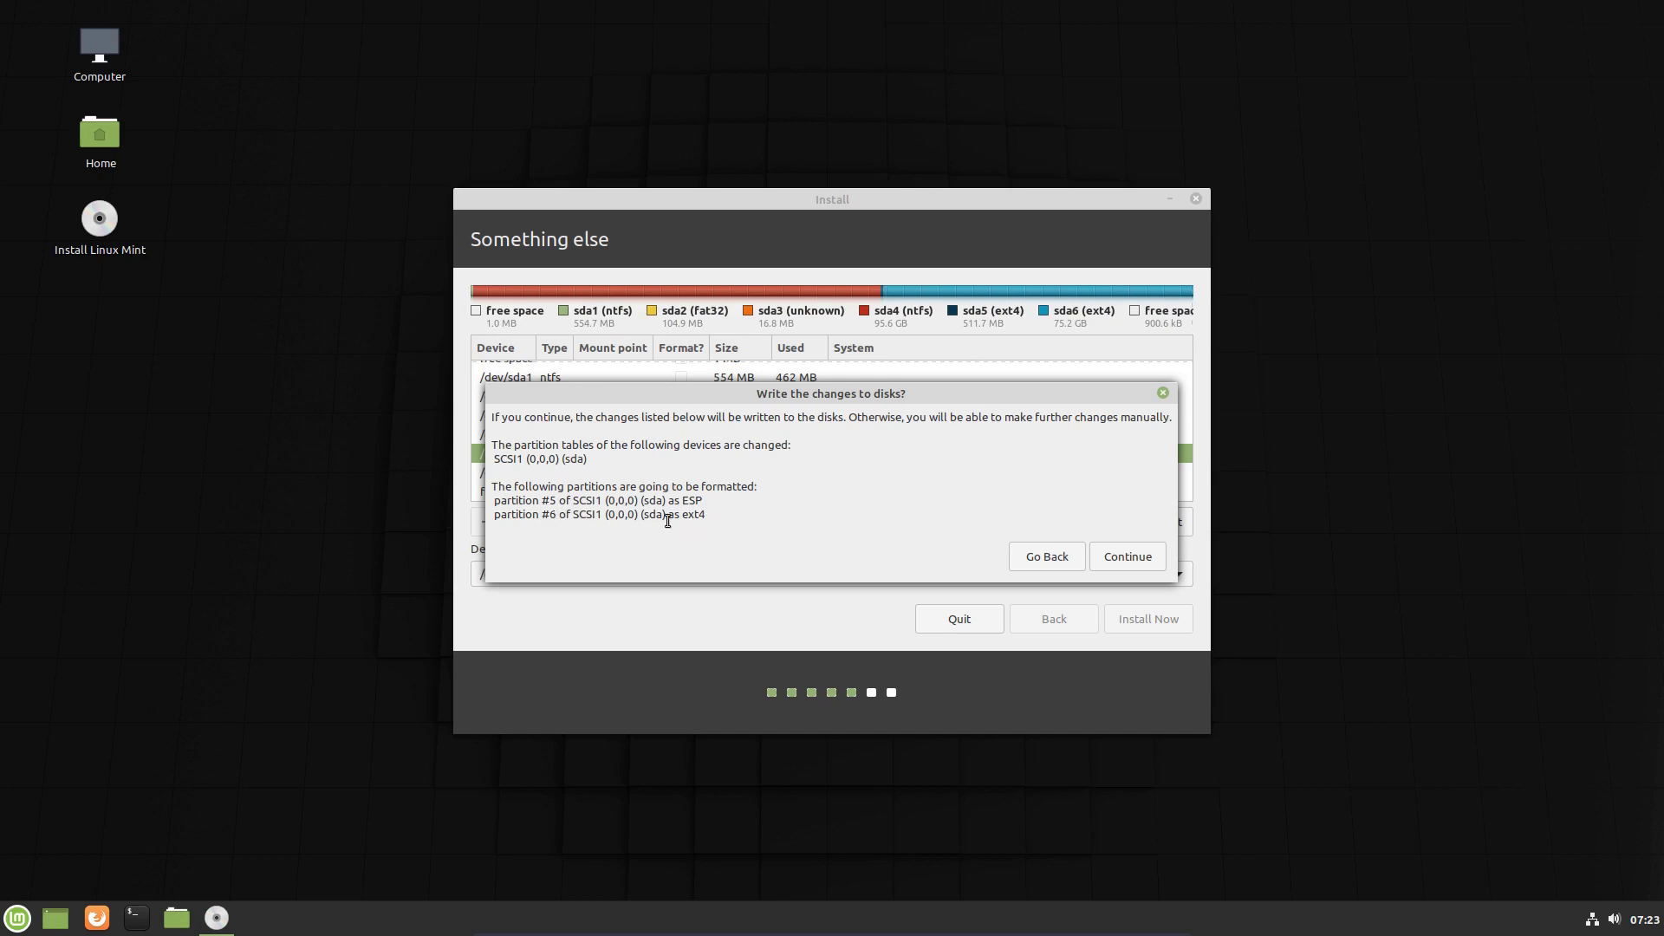
left_click(1128, 557)
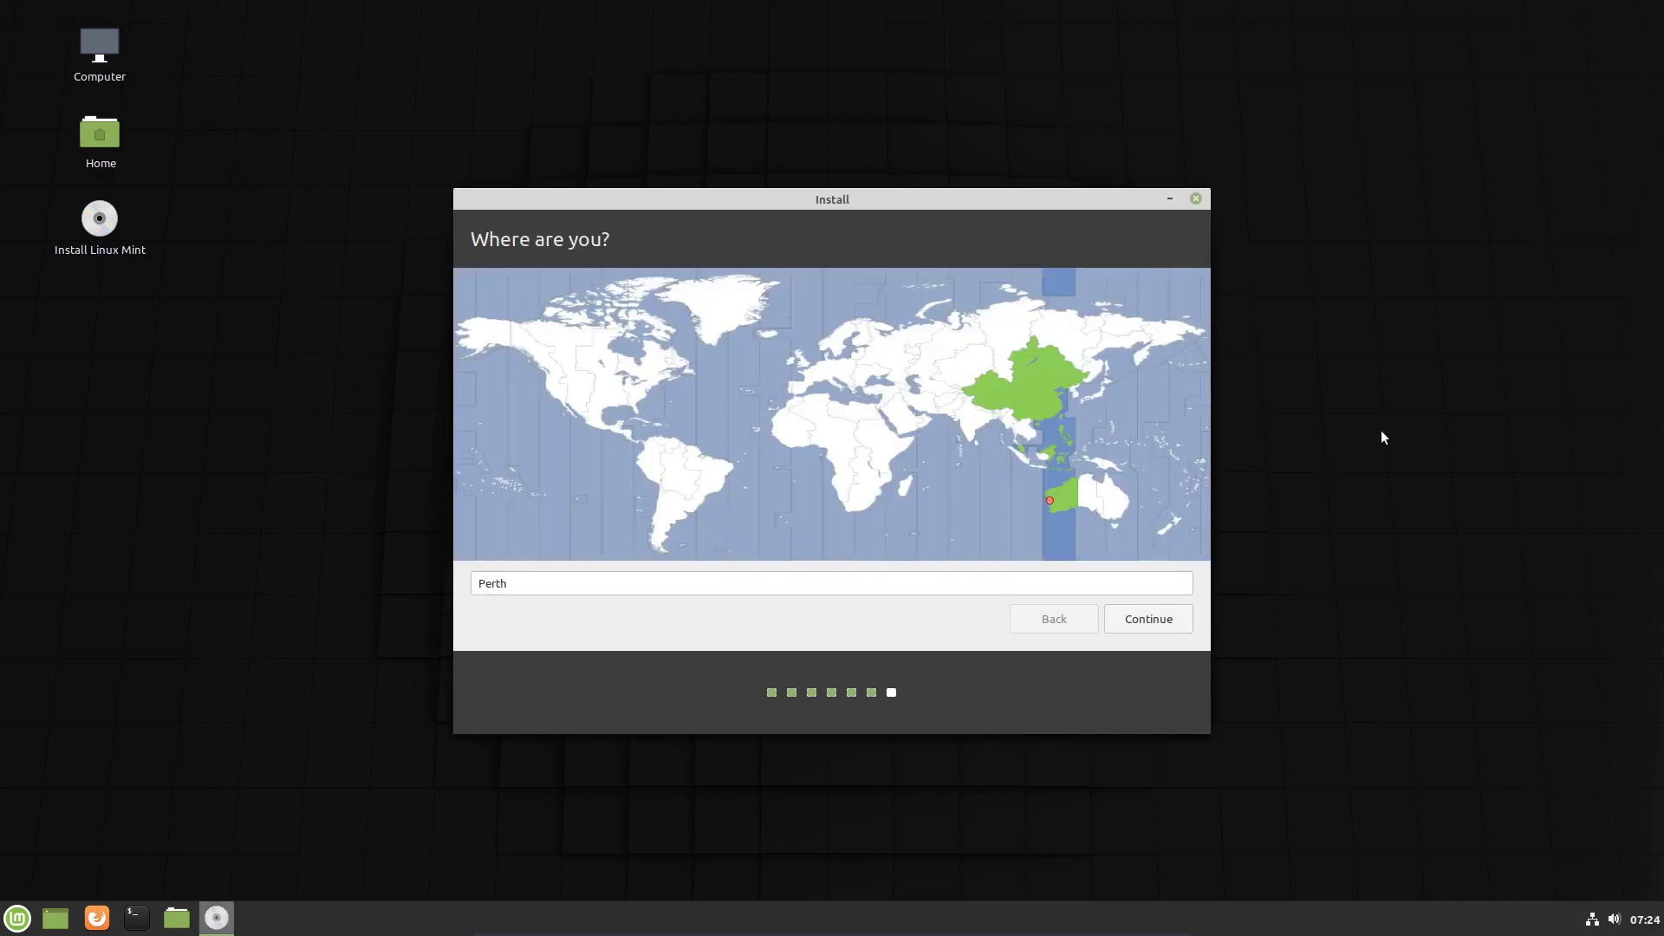
left_click(1161, 621)
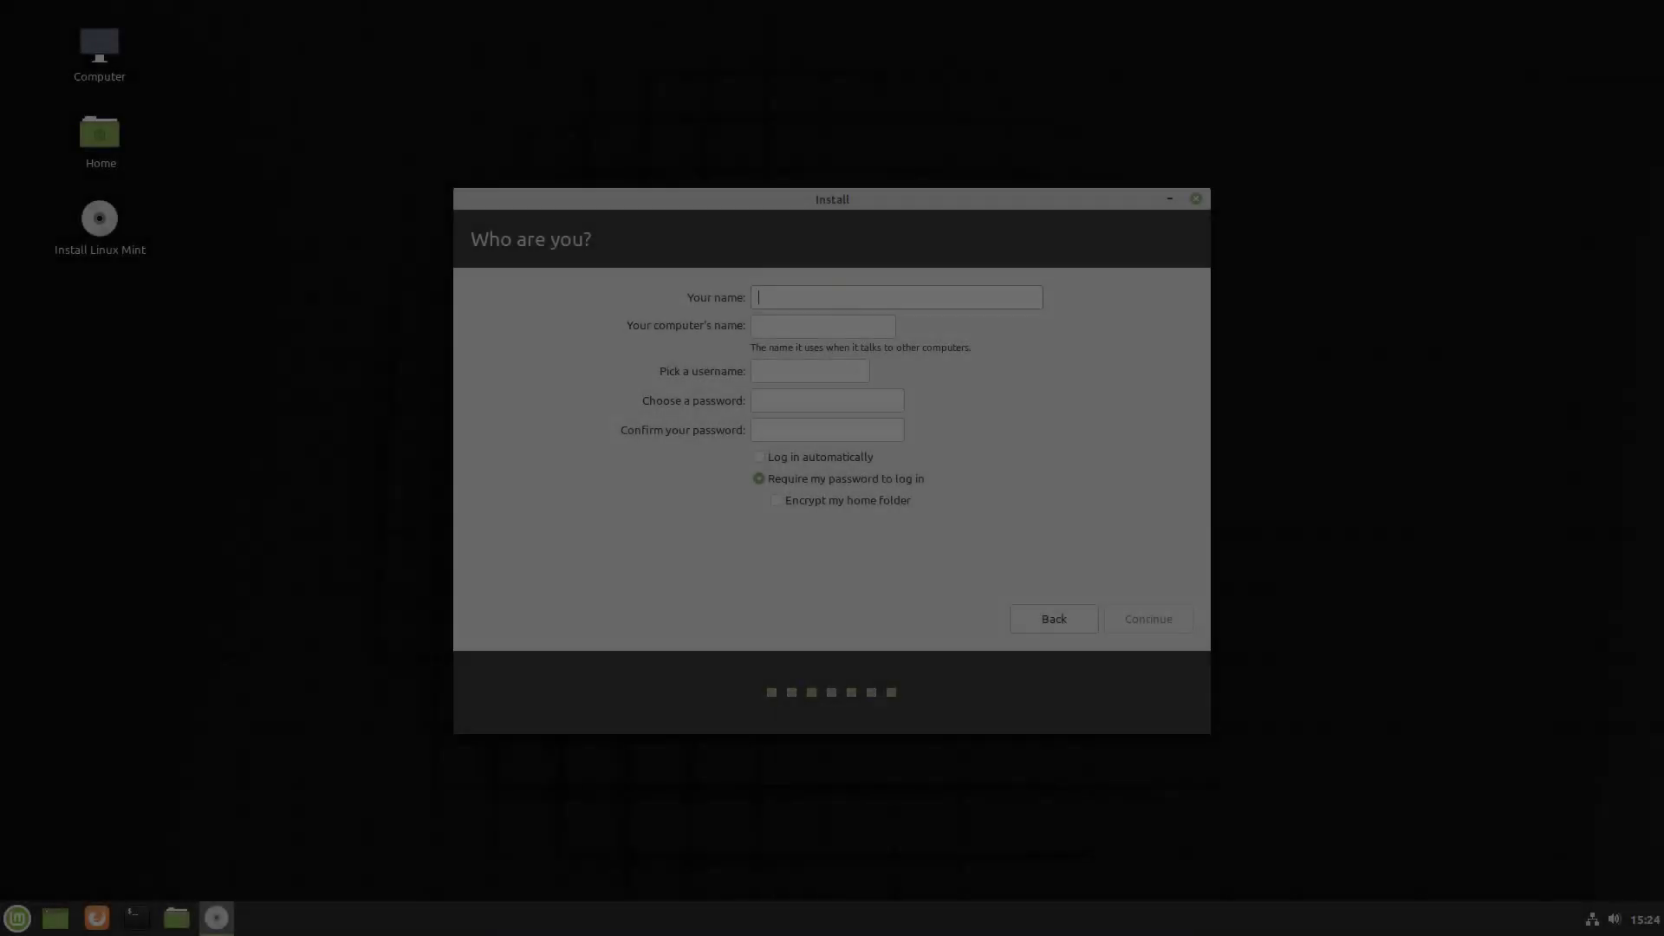
- Fill in the user's name, computer name, username and password, then continue installing
type("PCTLC")
key("Tab")
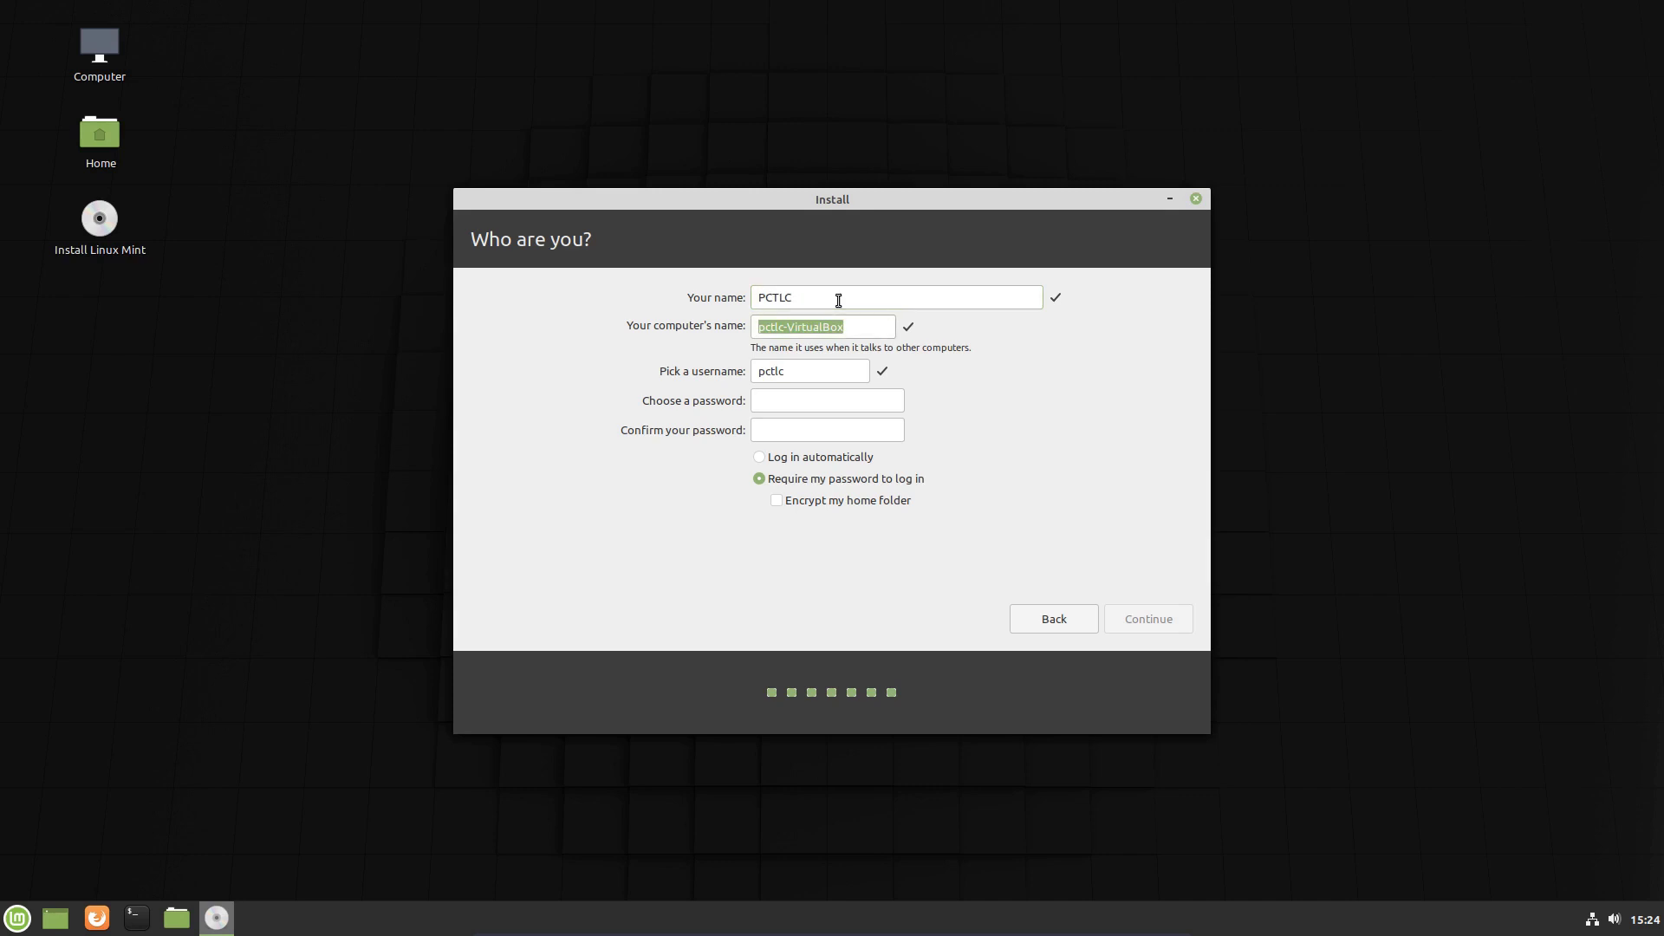
key("Tab")
key("Tab")
type("******")
key("Tab")
type("******")
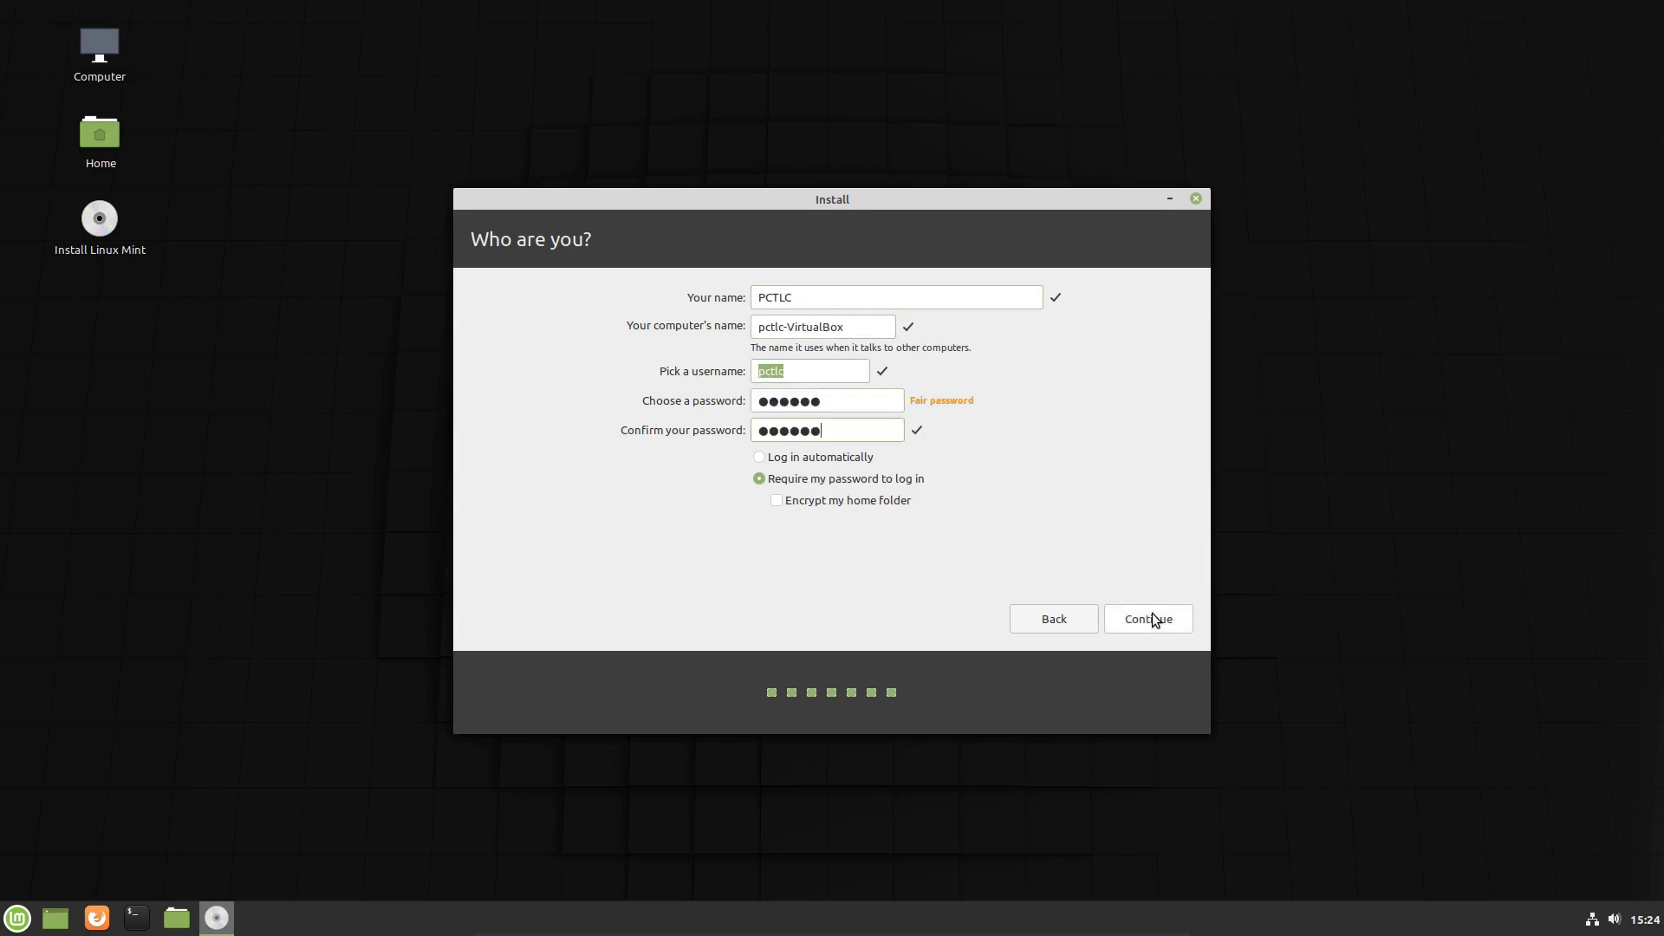
left_click(1153, 619)
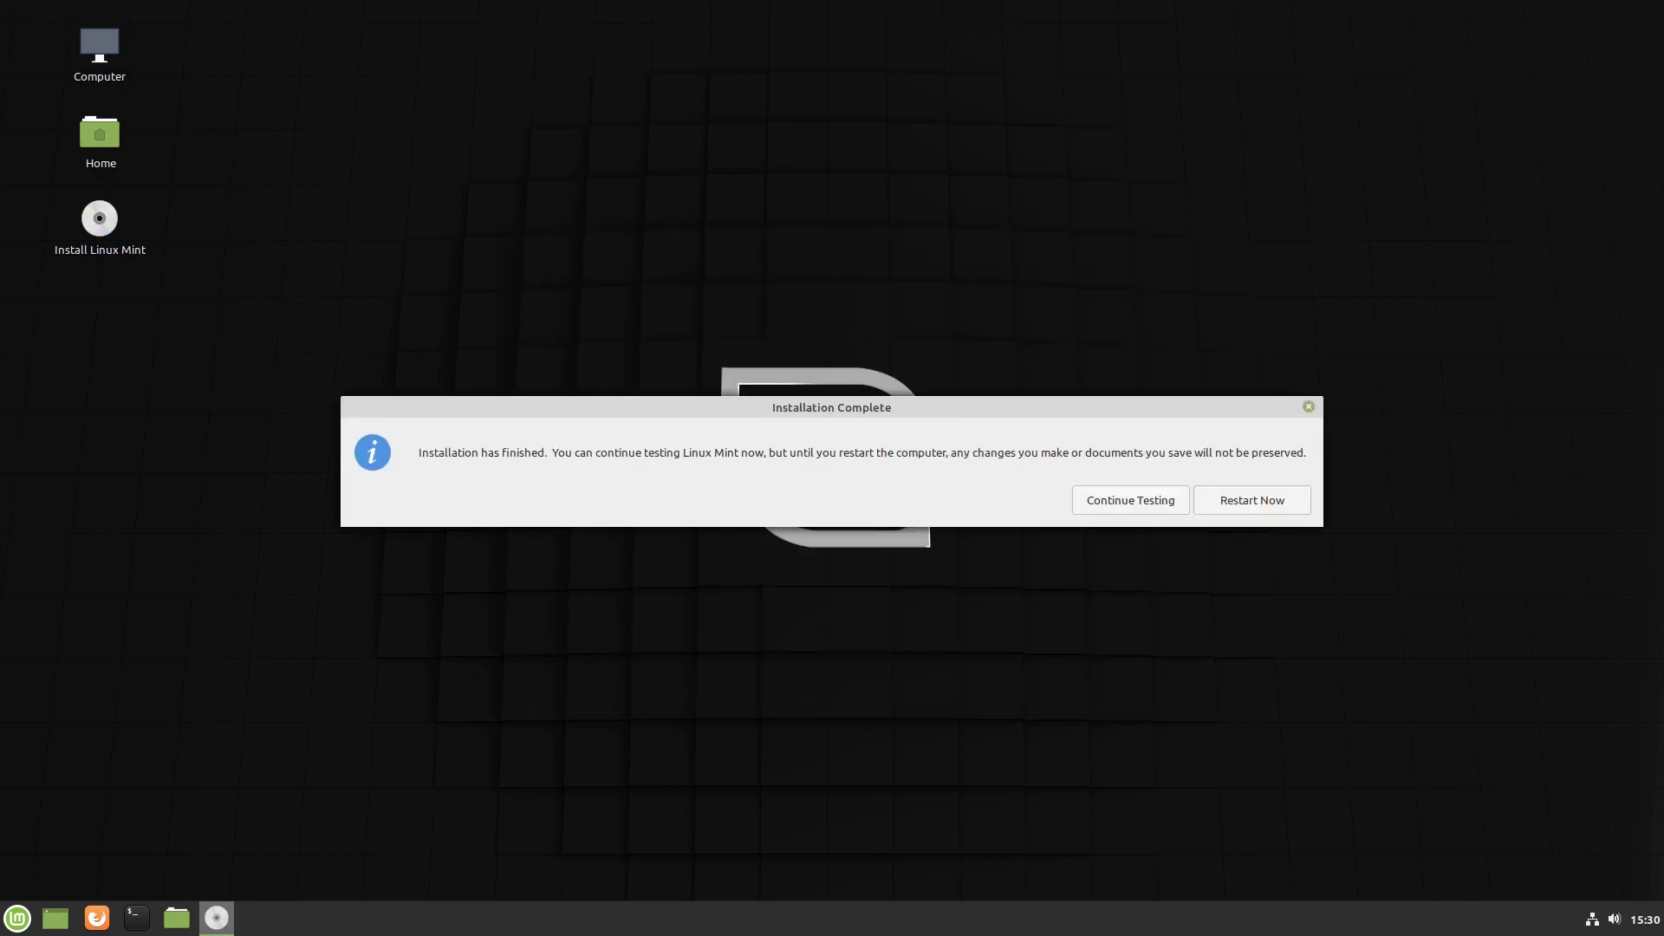
- Dismiss the Installation Complete notice with Continue Testing and restart Mint from the system menu
left_click(1101, 499)
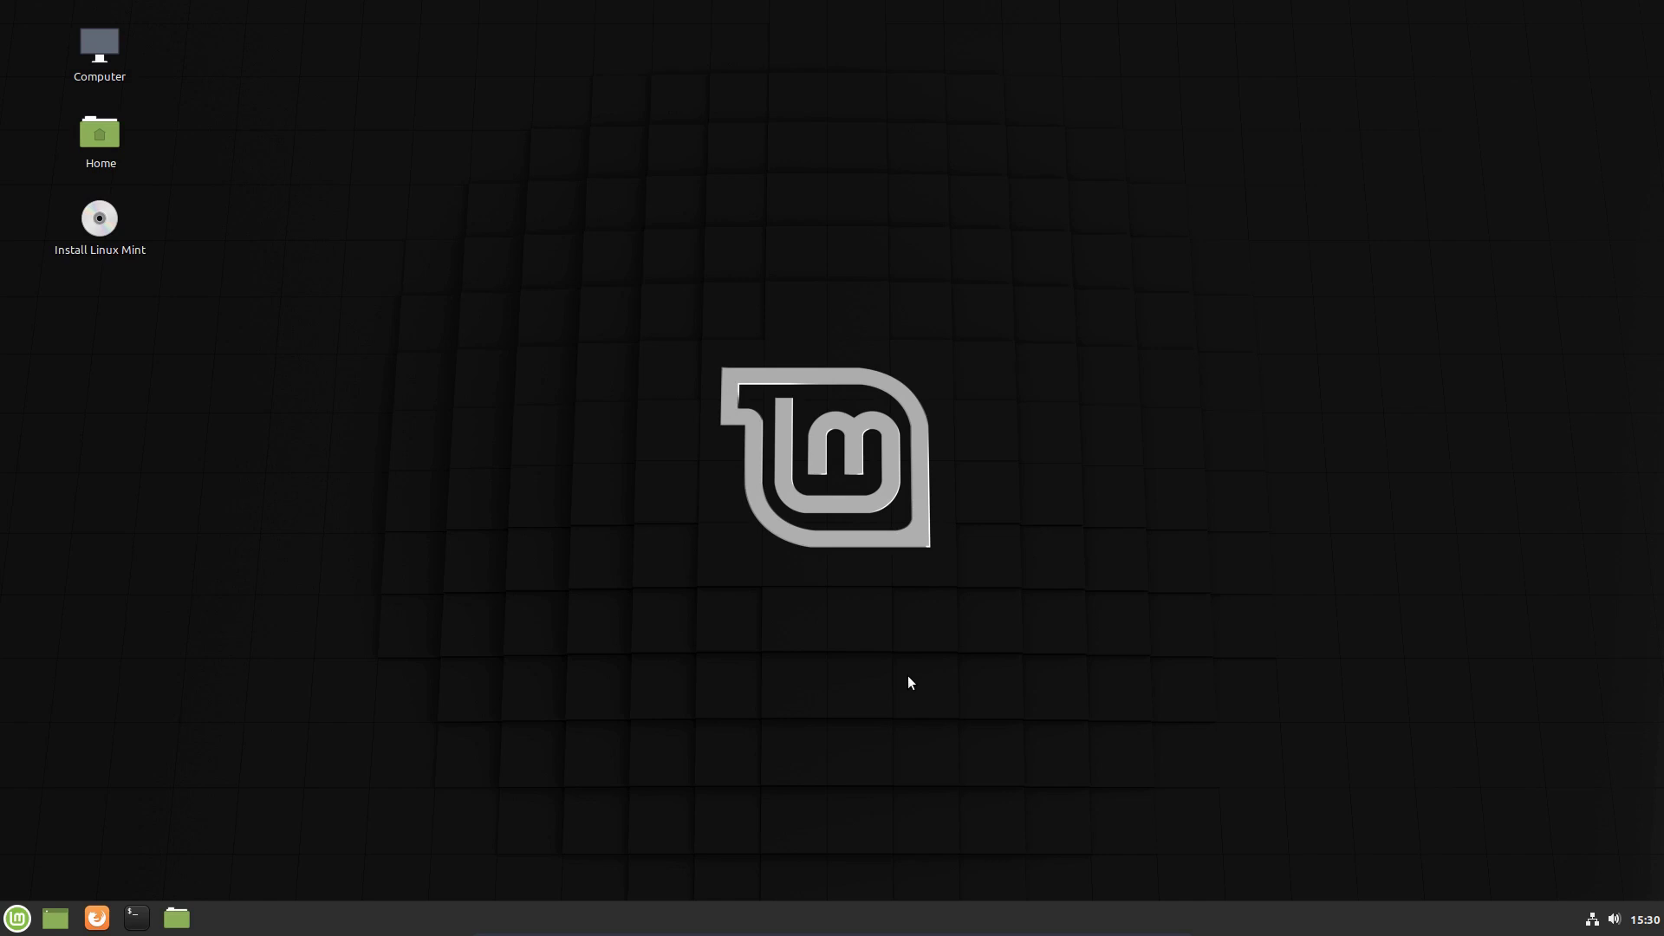
left_click_drag(951, 673, 350, 732)
left_click(17, 918)
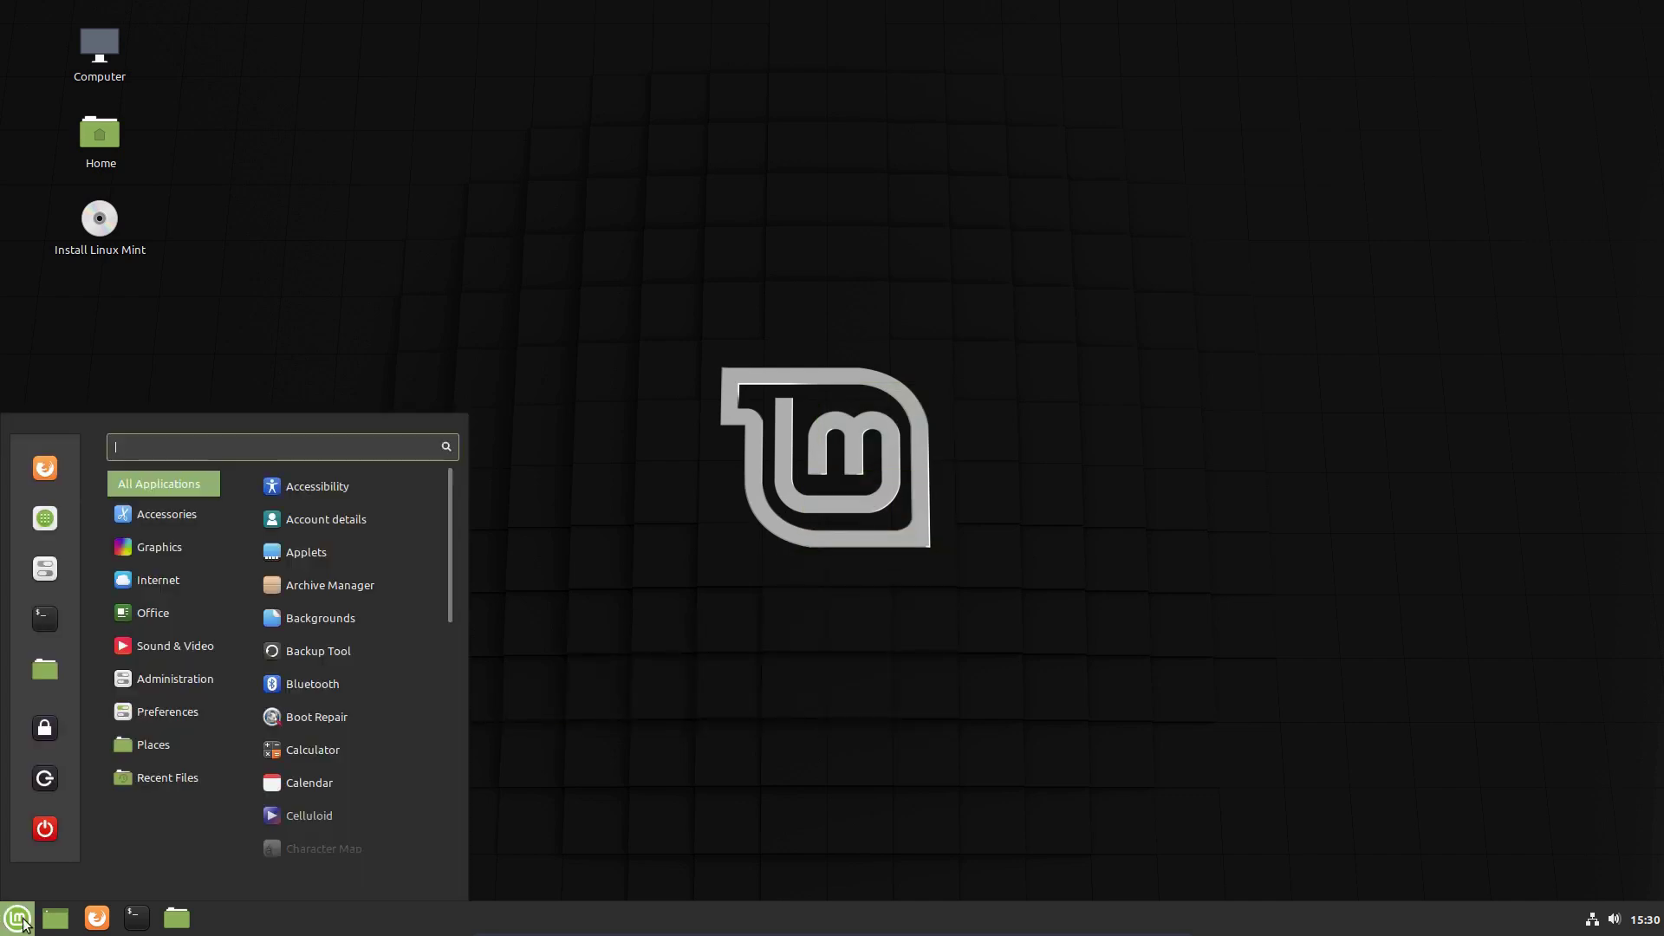
left_click(38, 834)
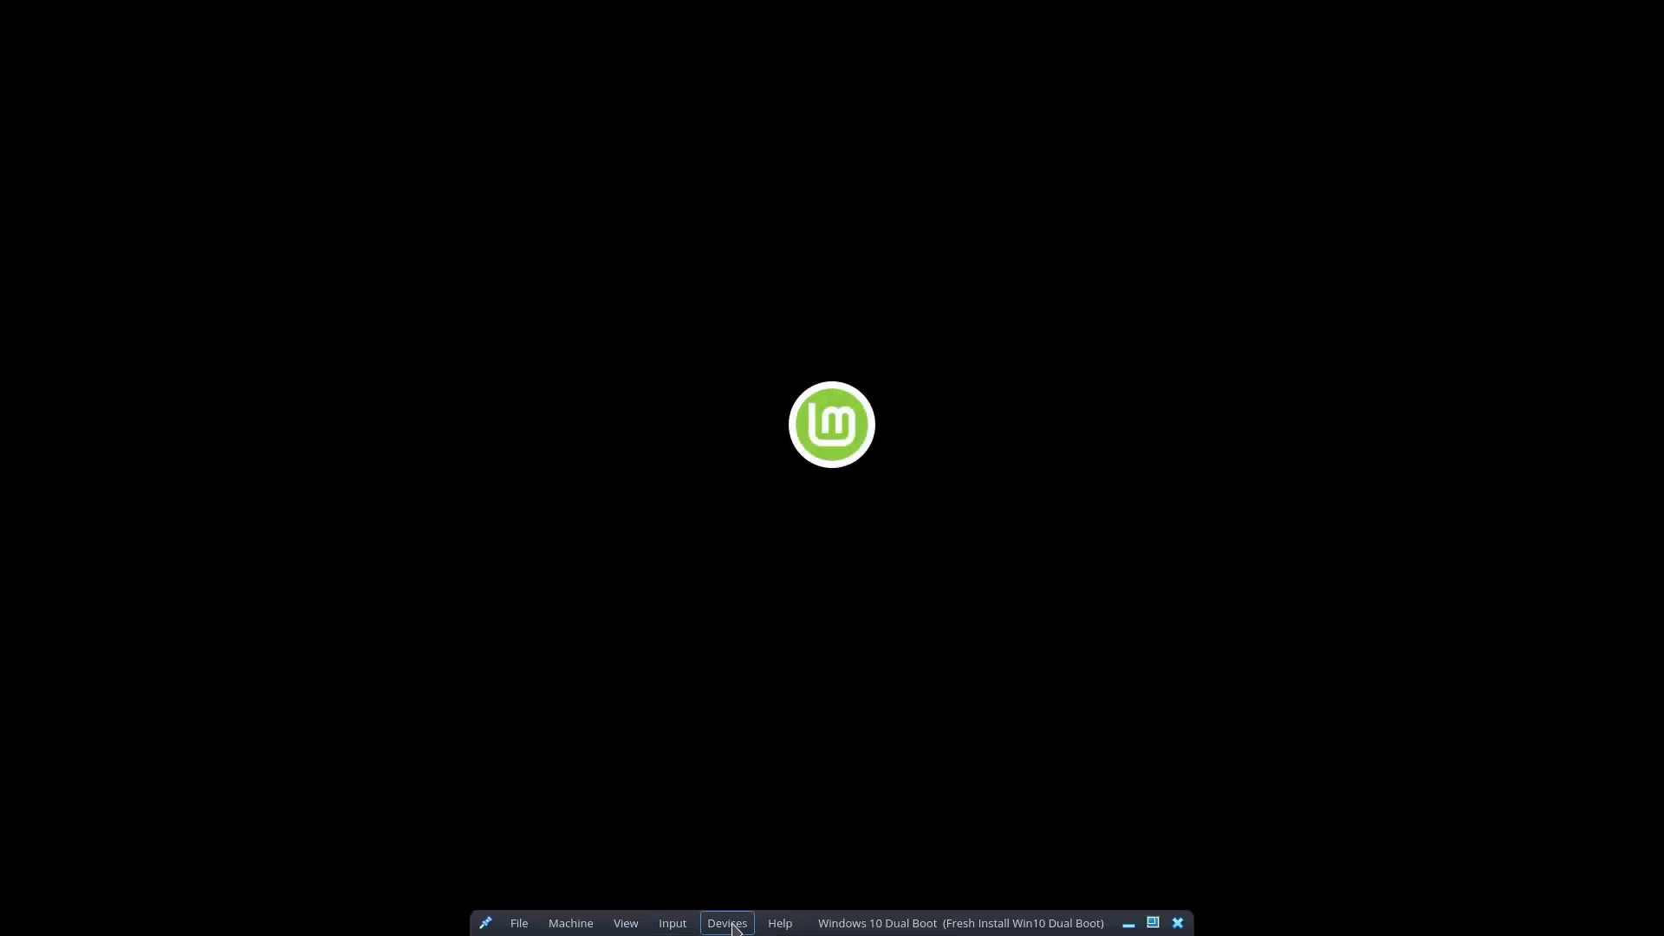
- Remove the Linux Mint disc from the virtual optical drive via Devices > Optical Drives
left_click(735, 924)
mouse_move(792, 733)
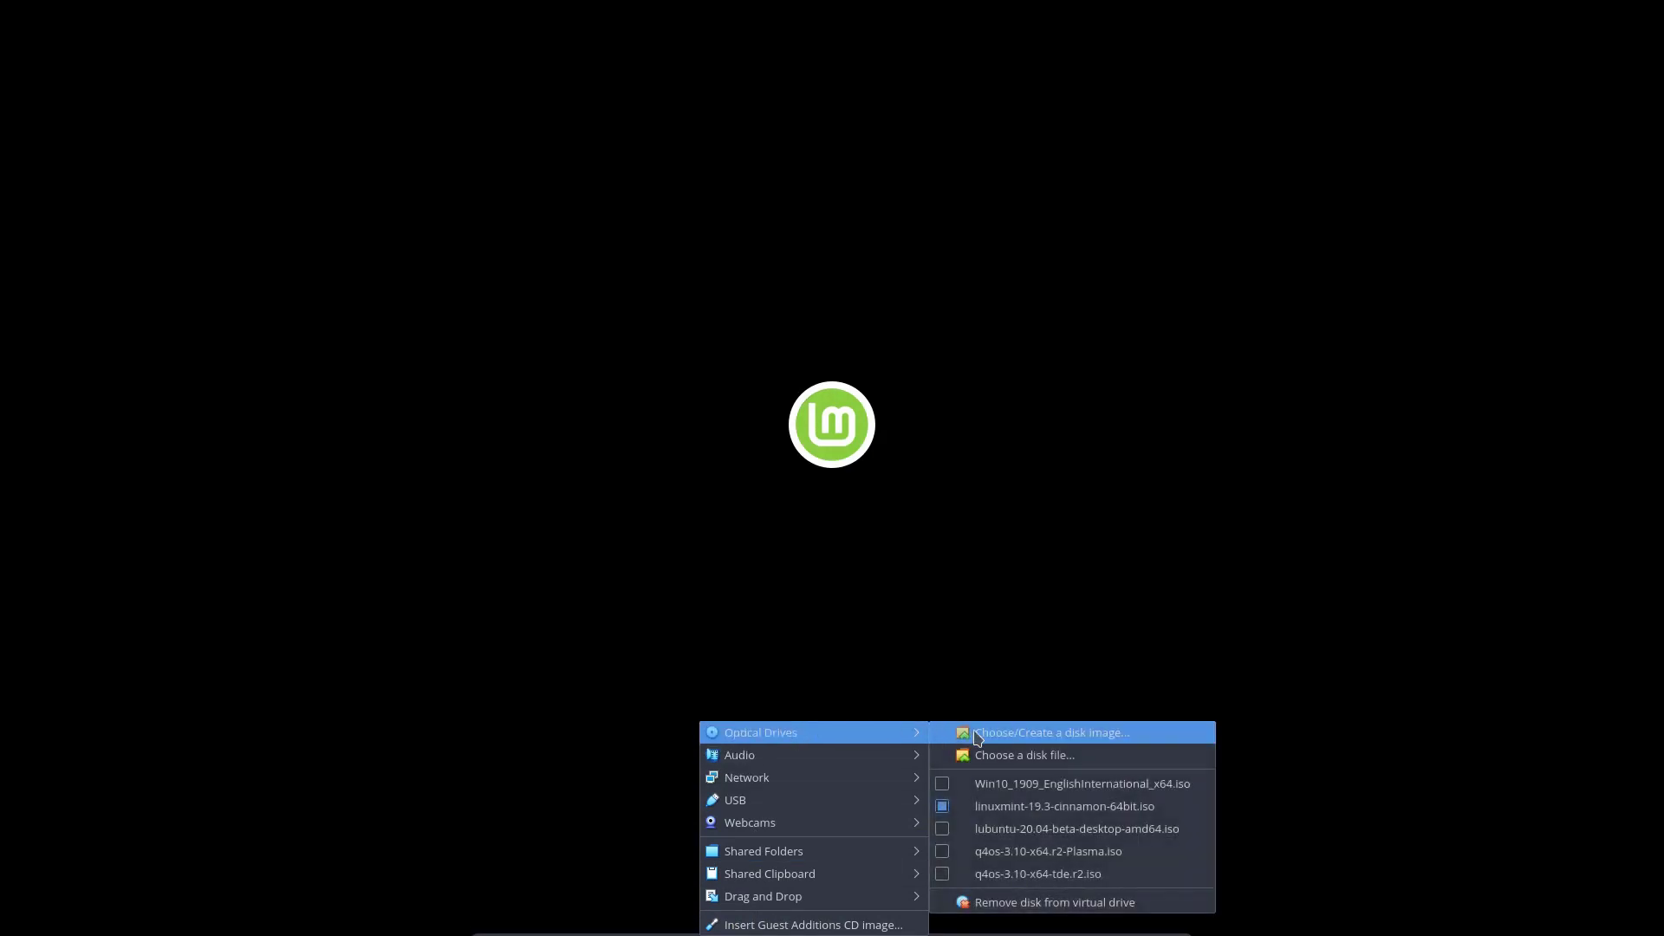
left_click(1101, 904)
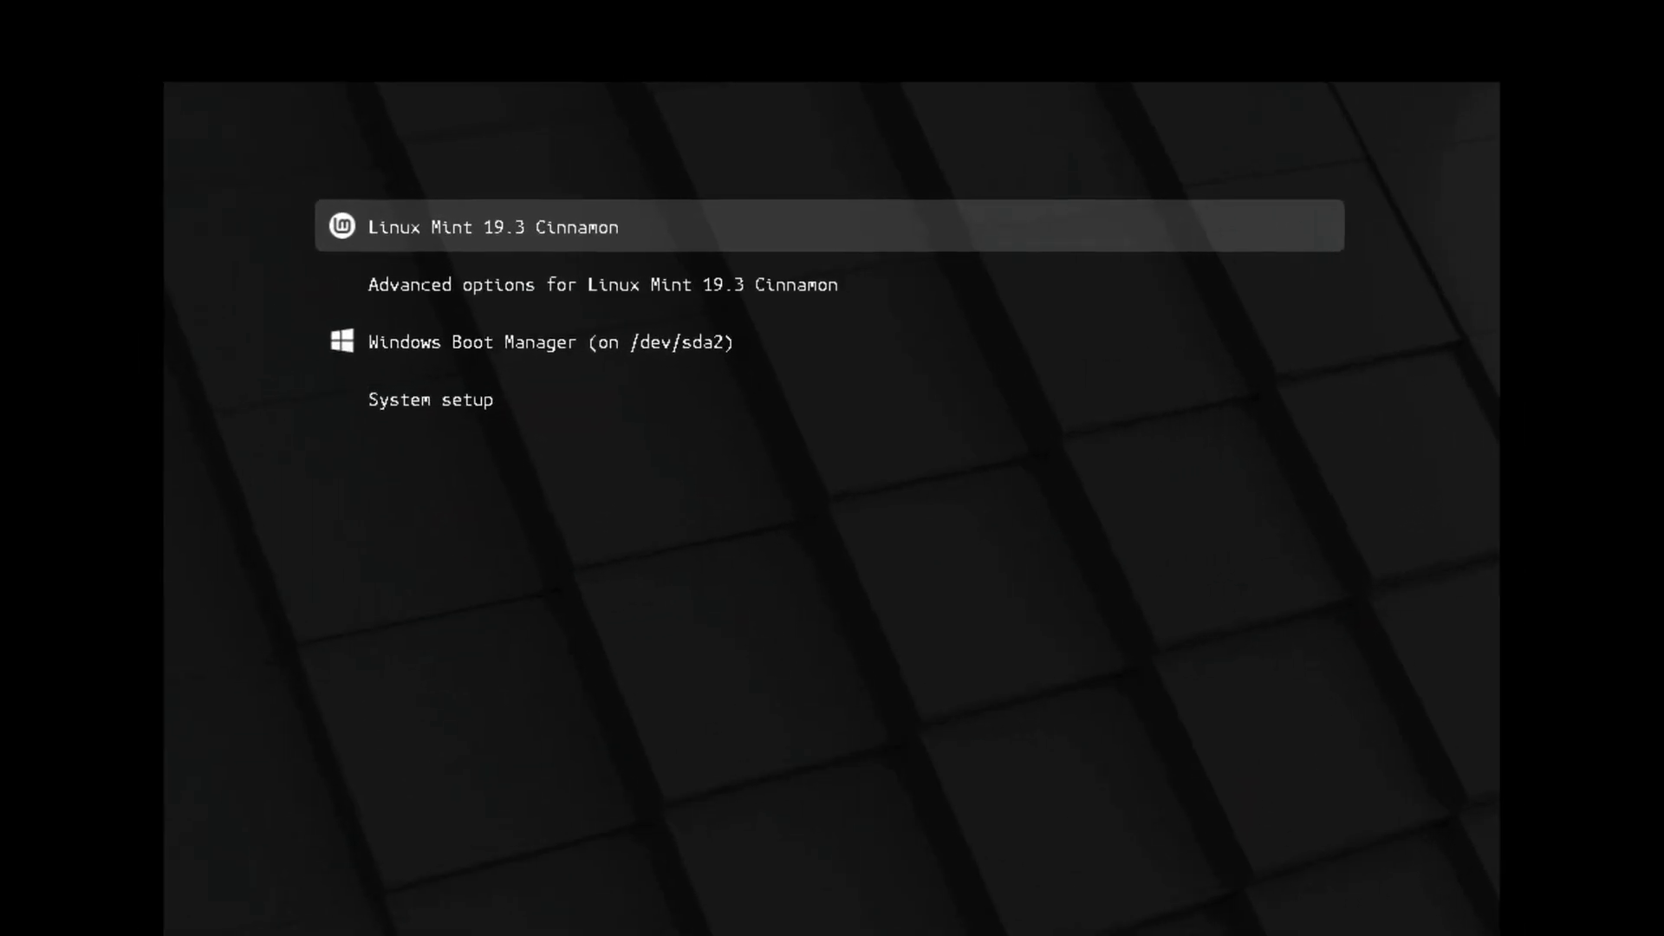
key("Down")
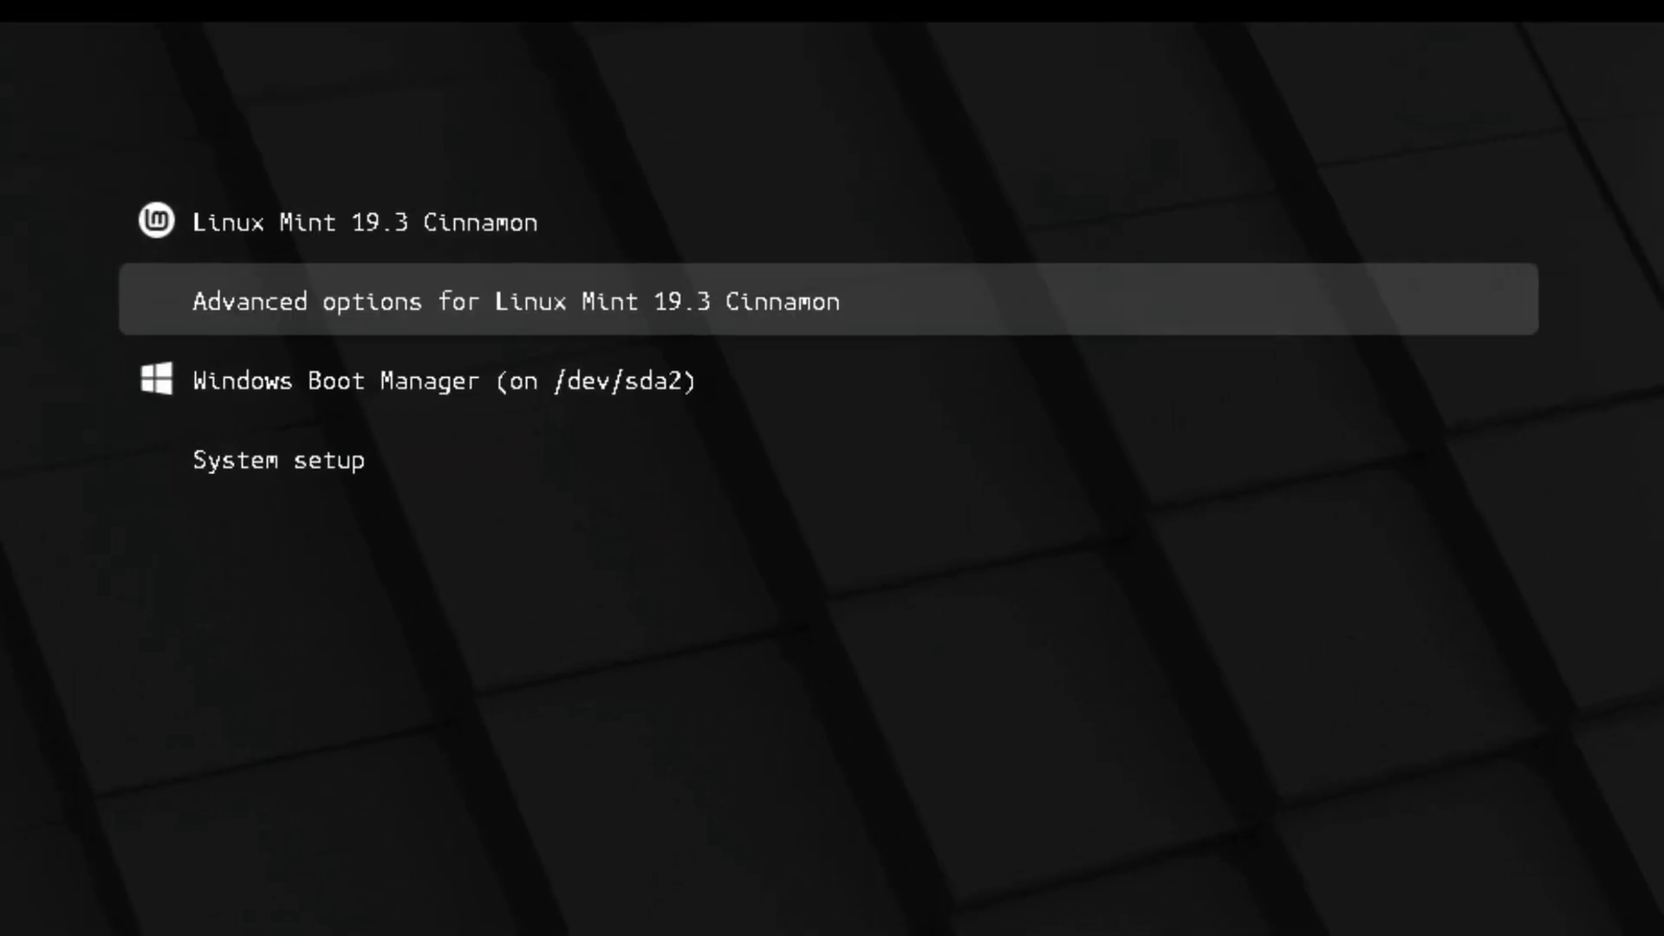
key("Down")
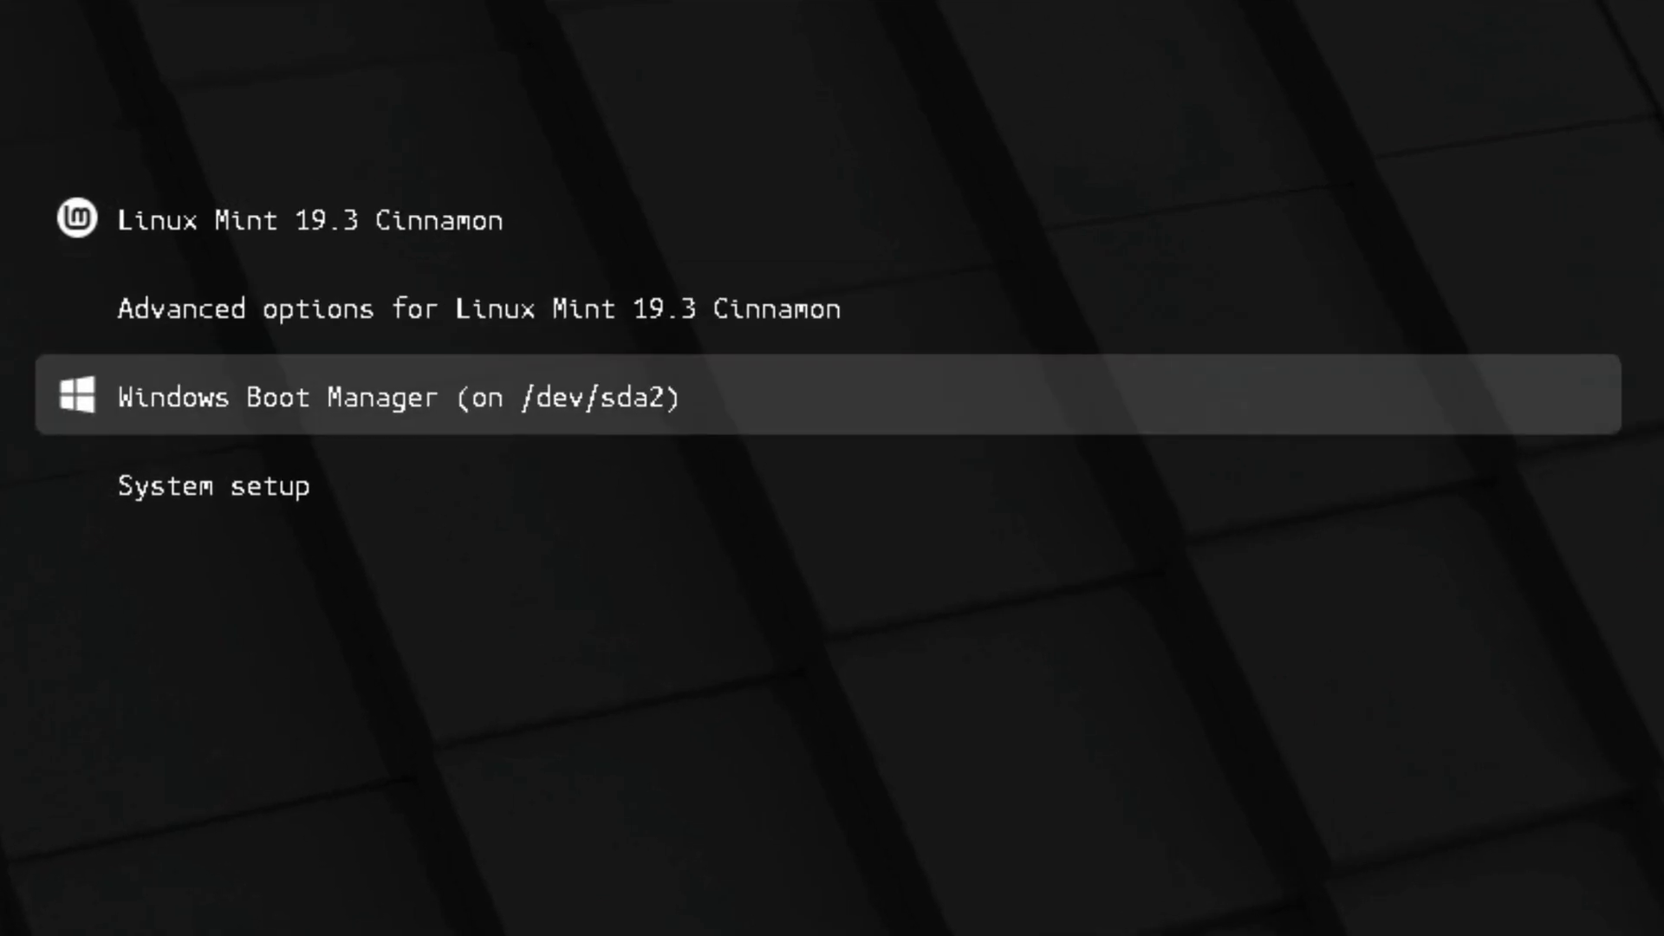
key("Up")
key("Up")
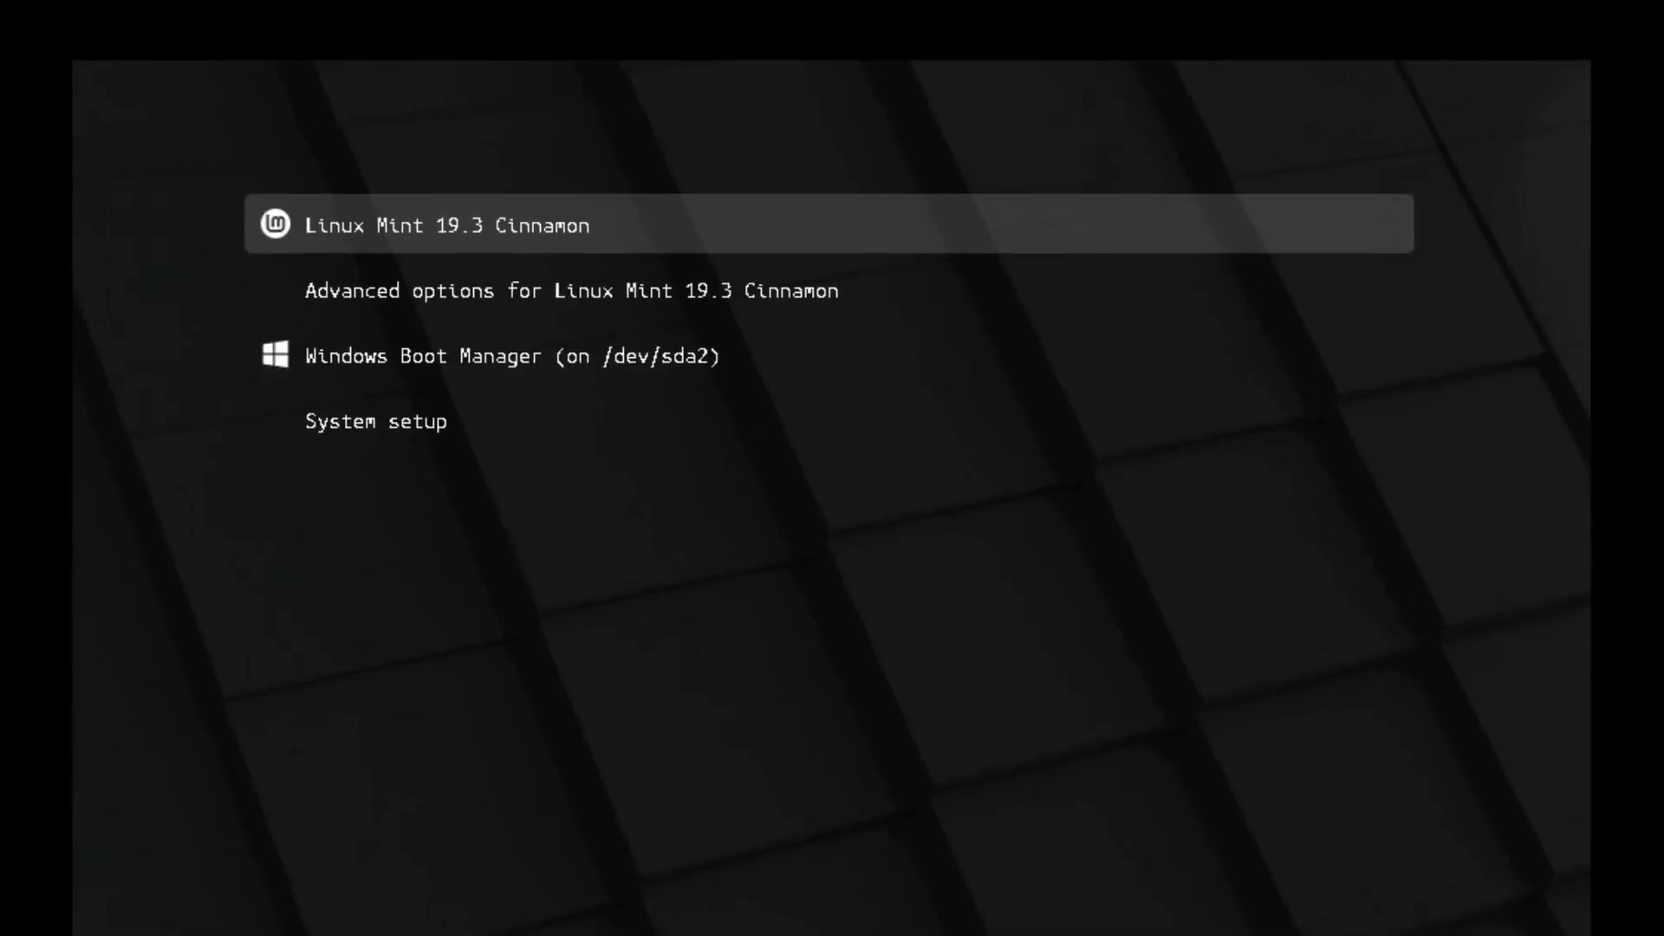
key("Down")
key("Down")
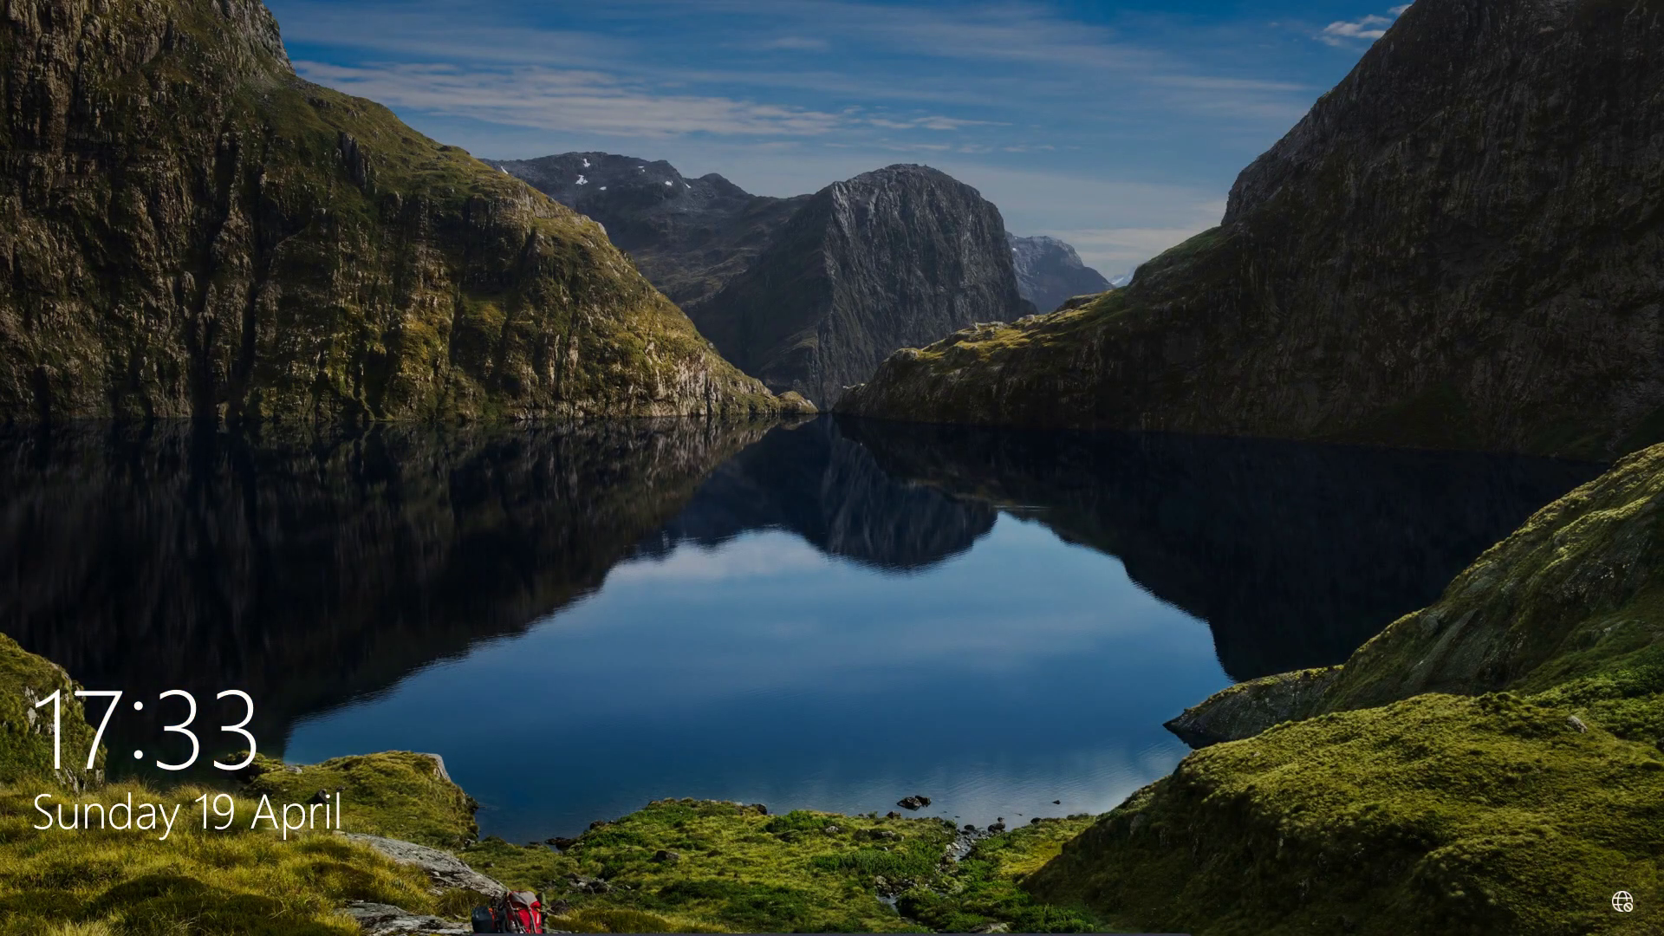
- Dismiss the lock screen and sign in to Windows with the account password
key("space")
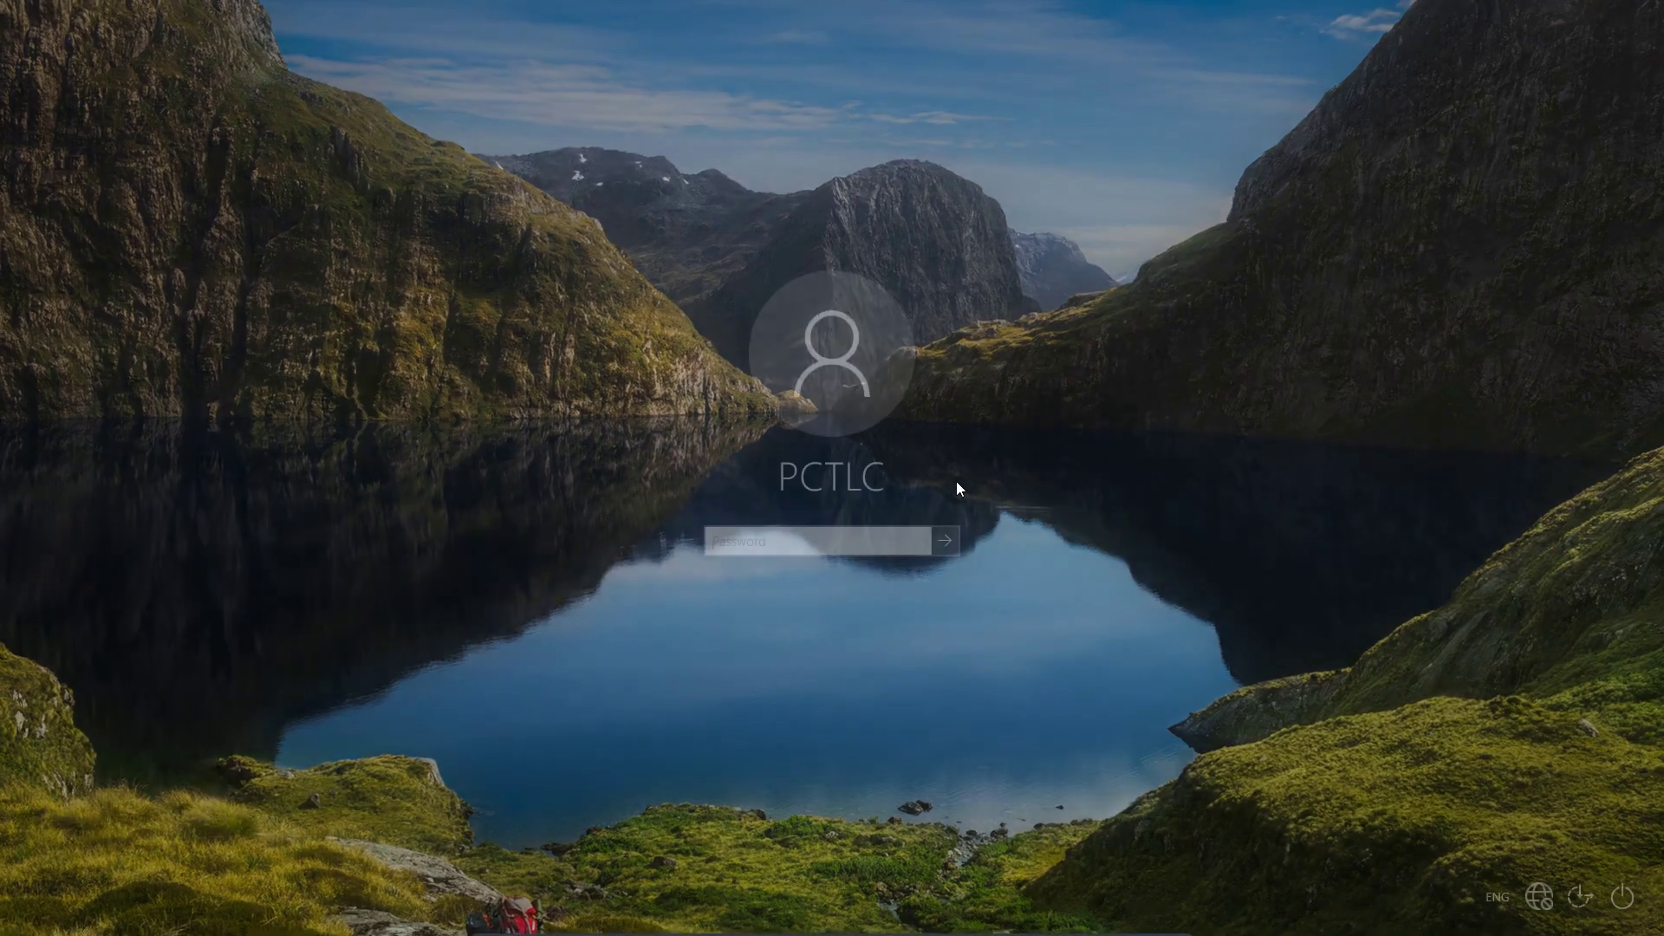
type("******")
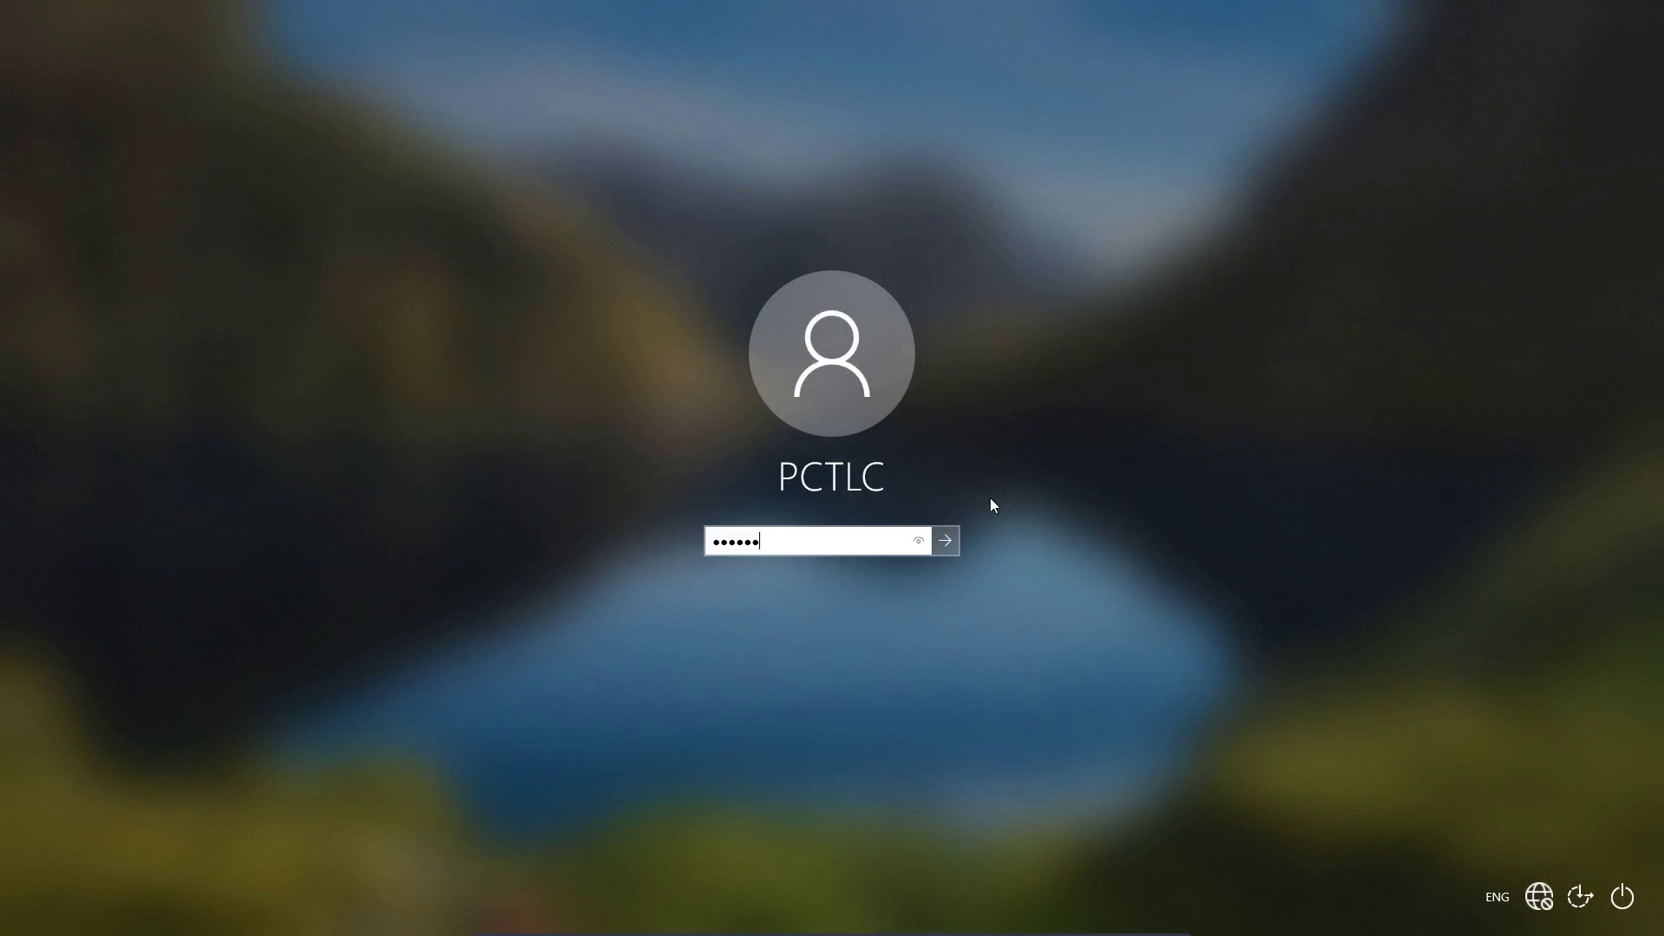
key("Return")
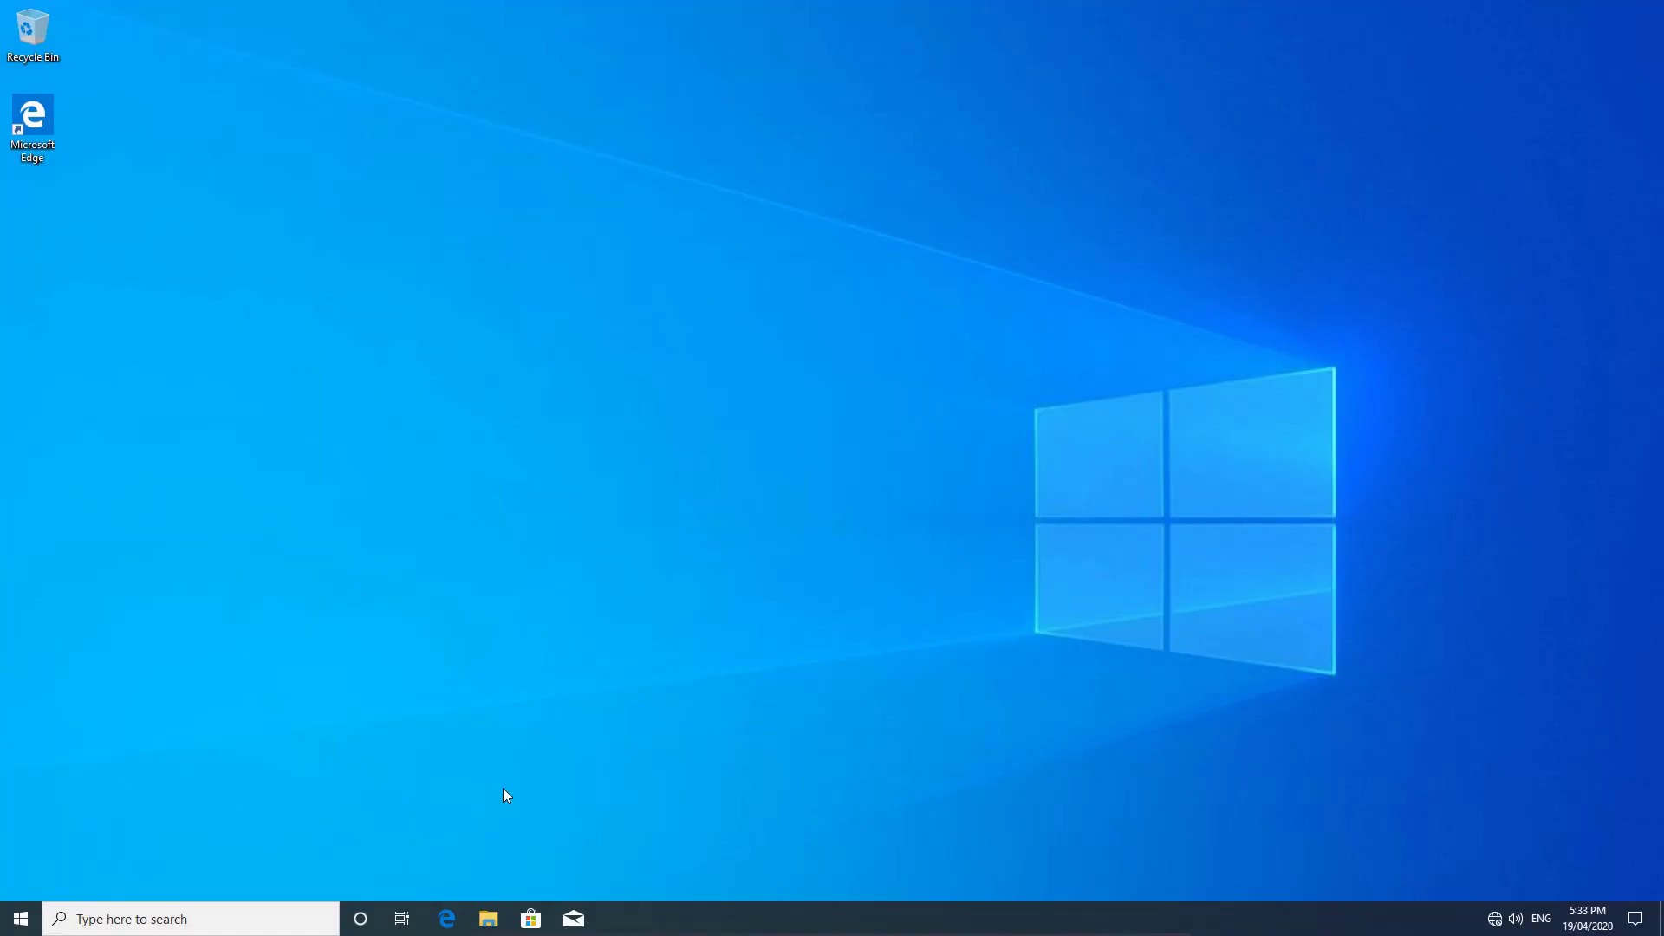
- Open and close File Explorer, then open the Start menu to shut down
left_click(488, 919)
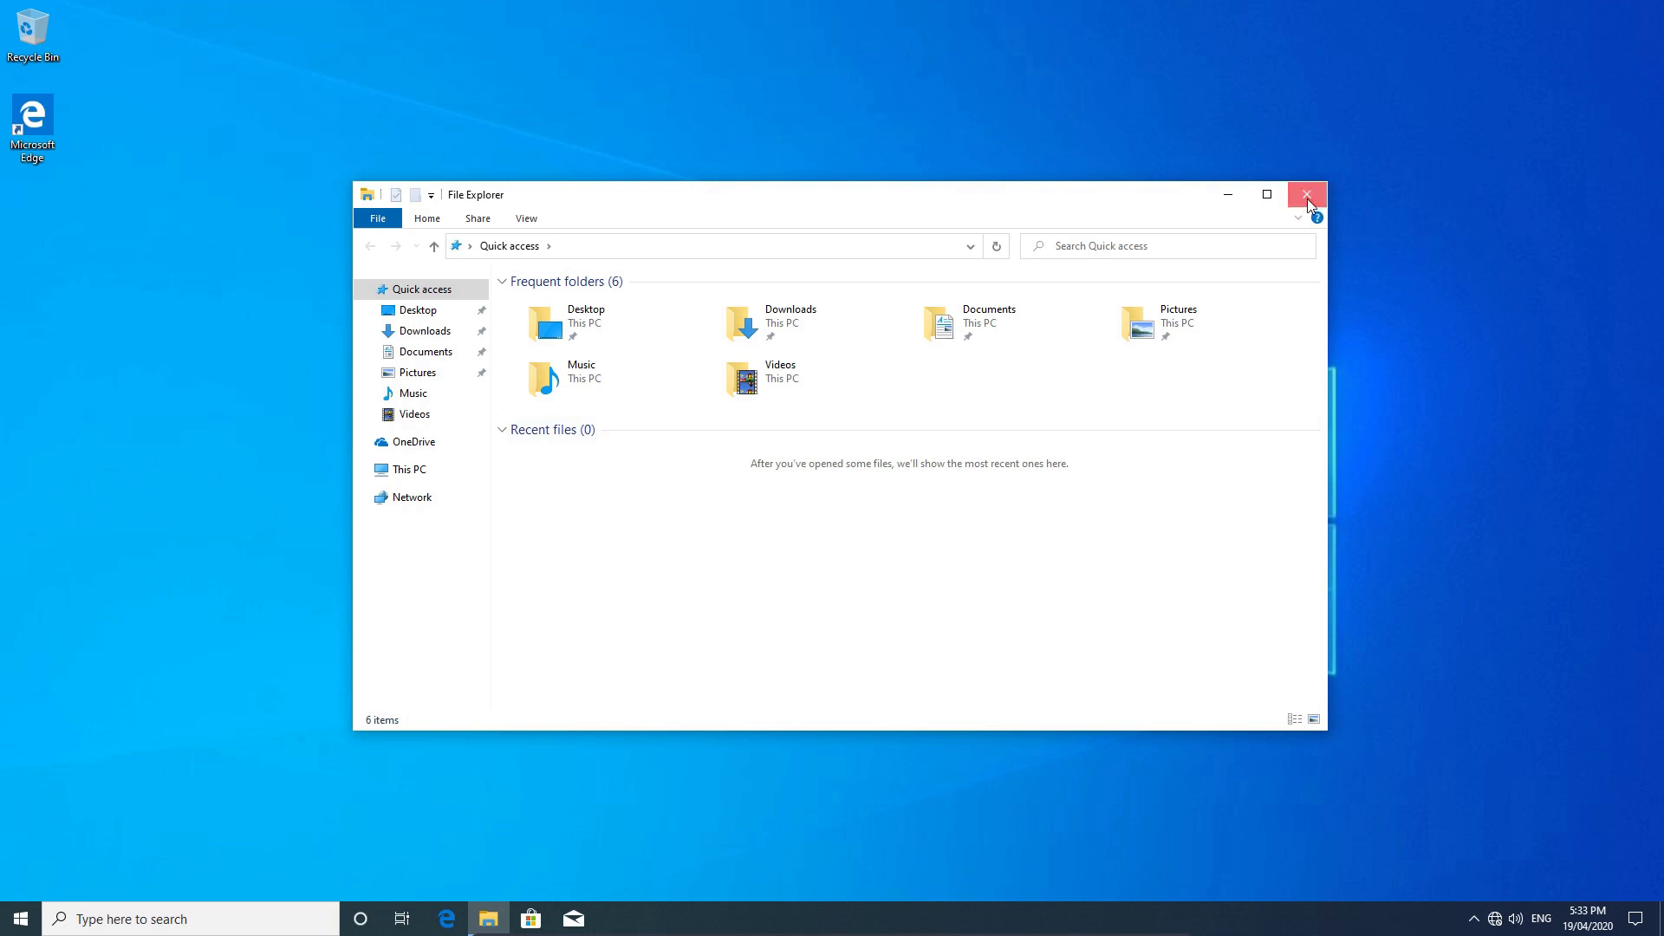
left_click(1307, 199)
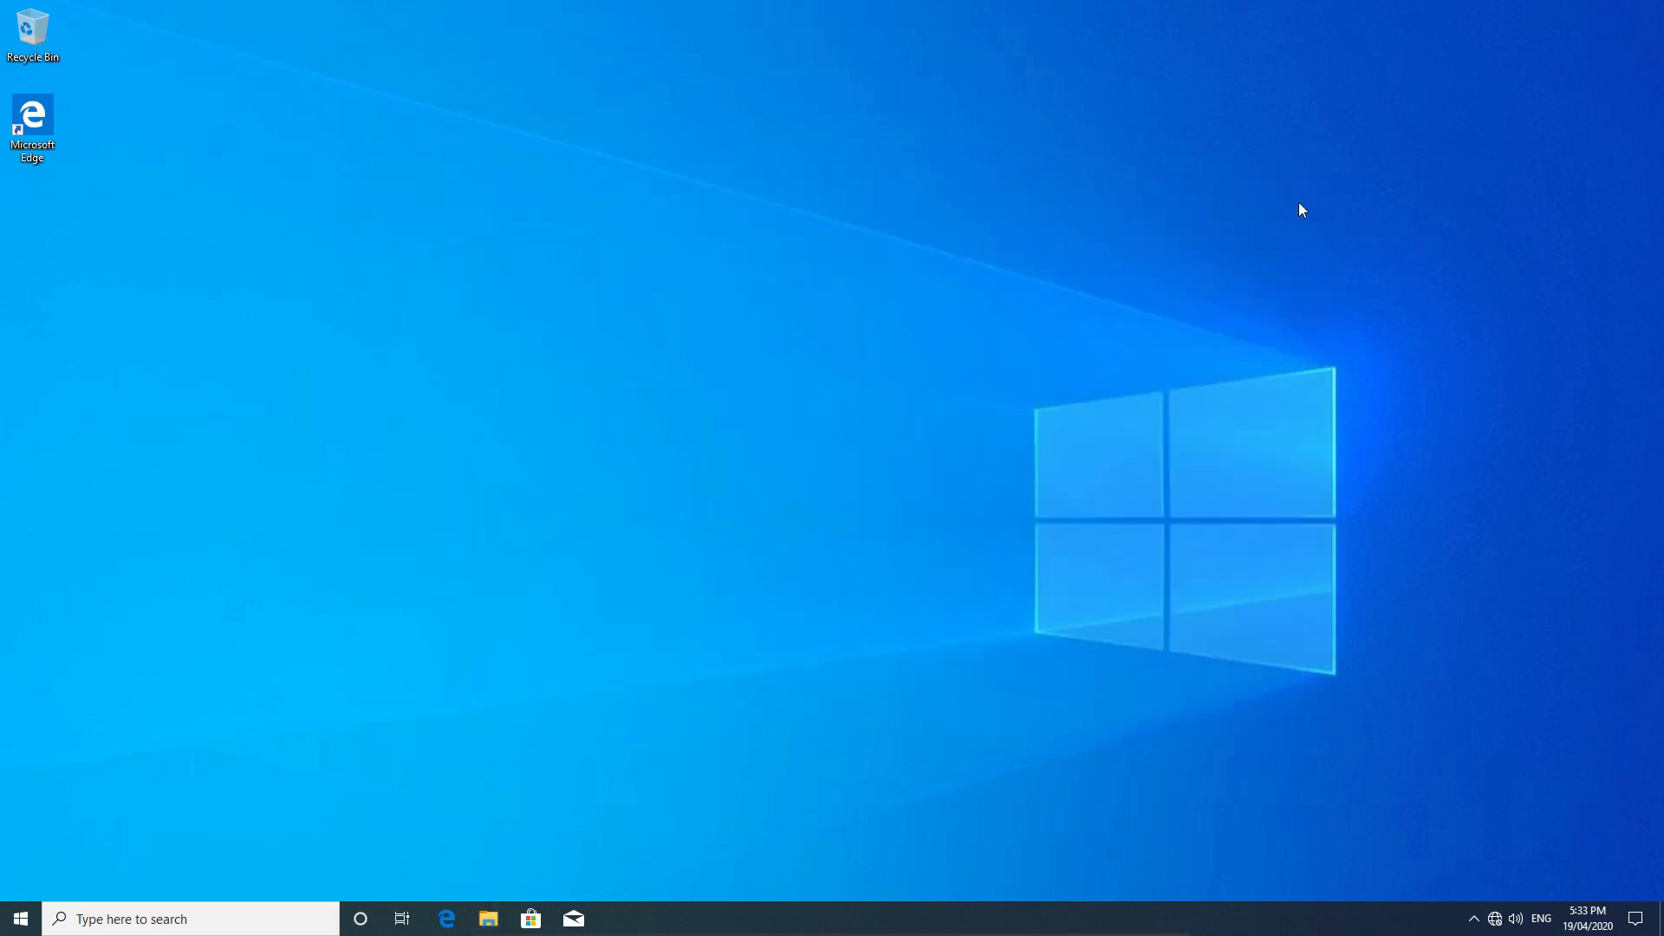
left_click(21, 920)
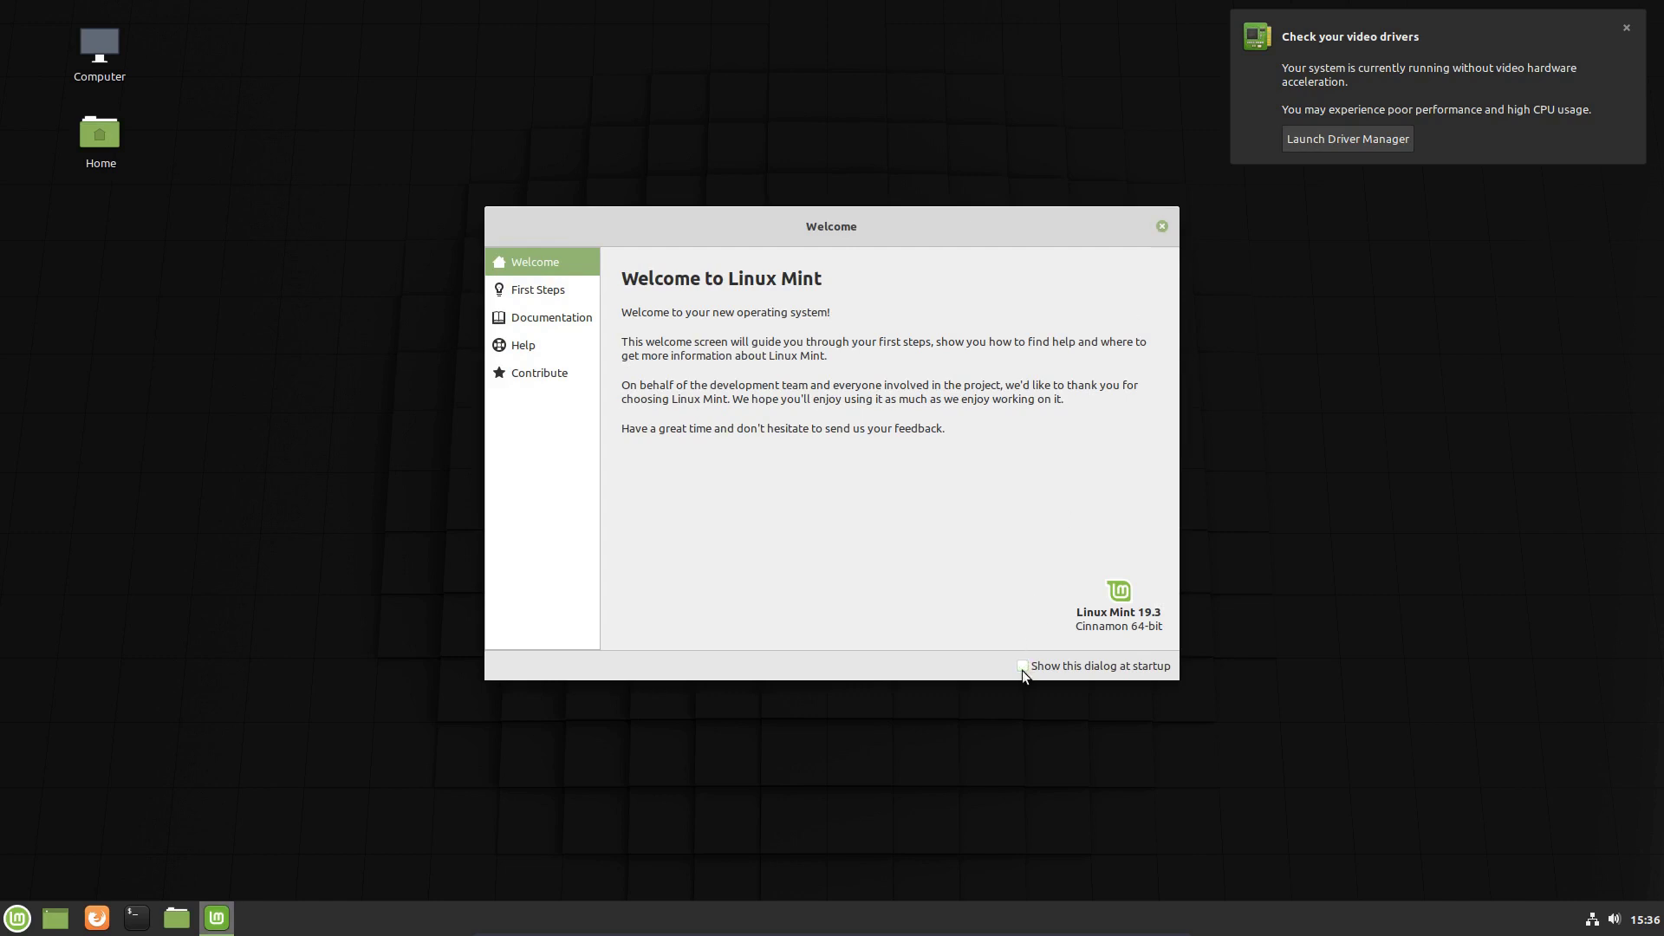
- Close the Mint Welcome window and the 'Check your video drivers' notice
left_click(1161, 226)
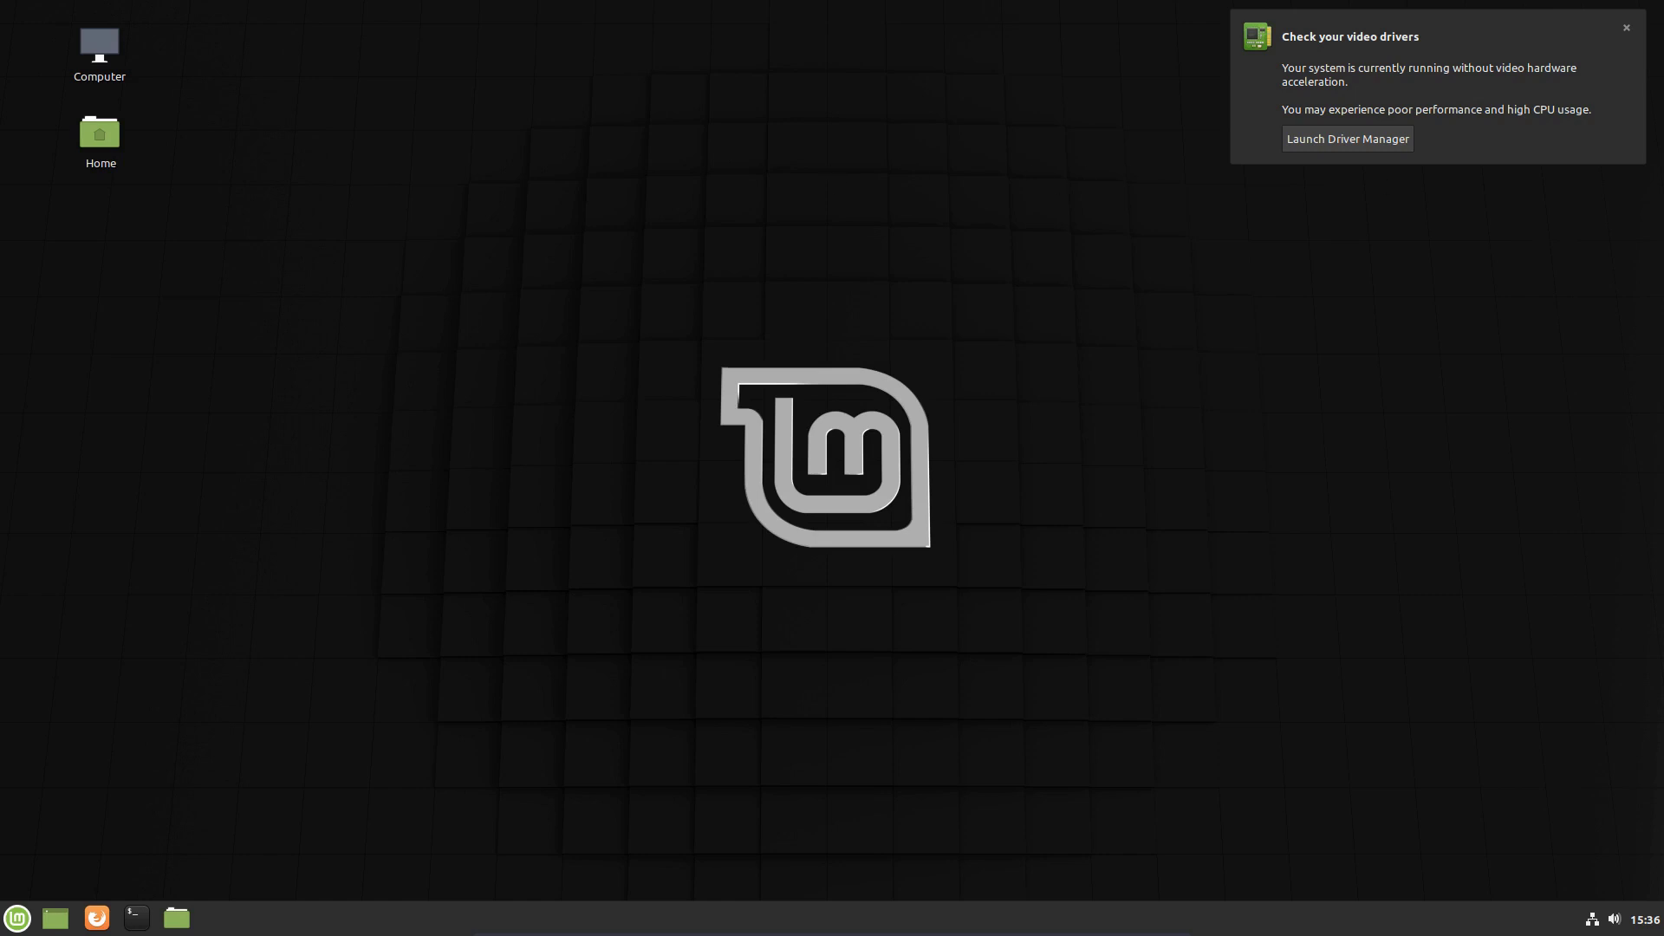
left_click(1627, 29)
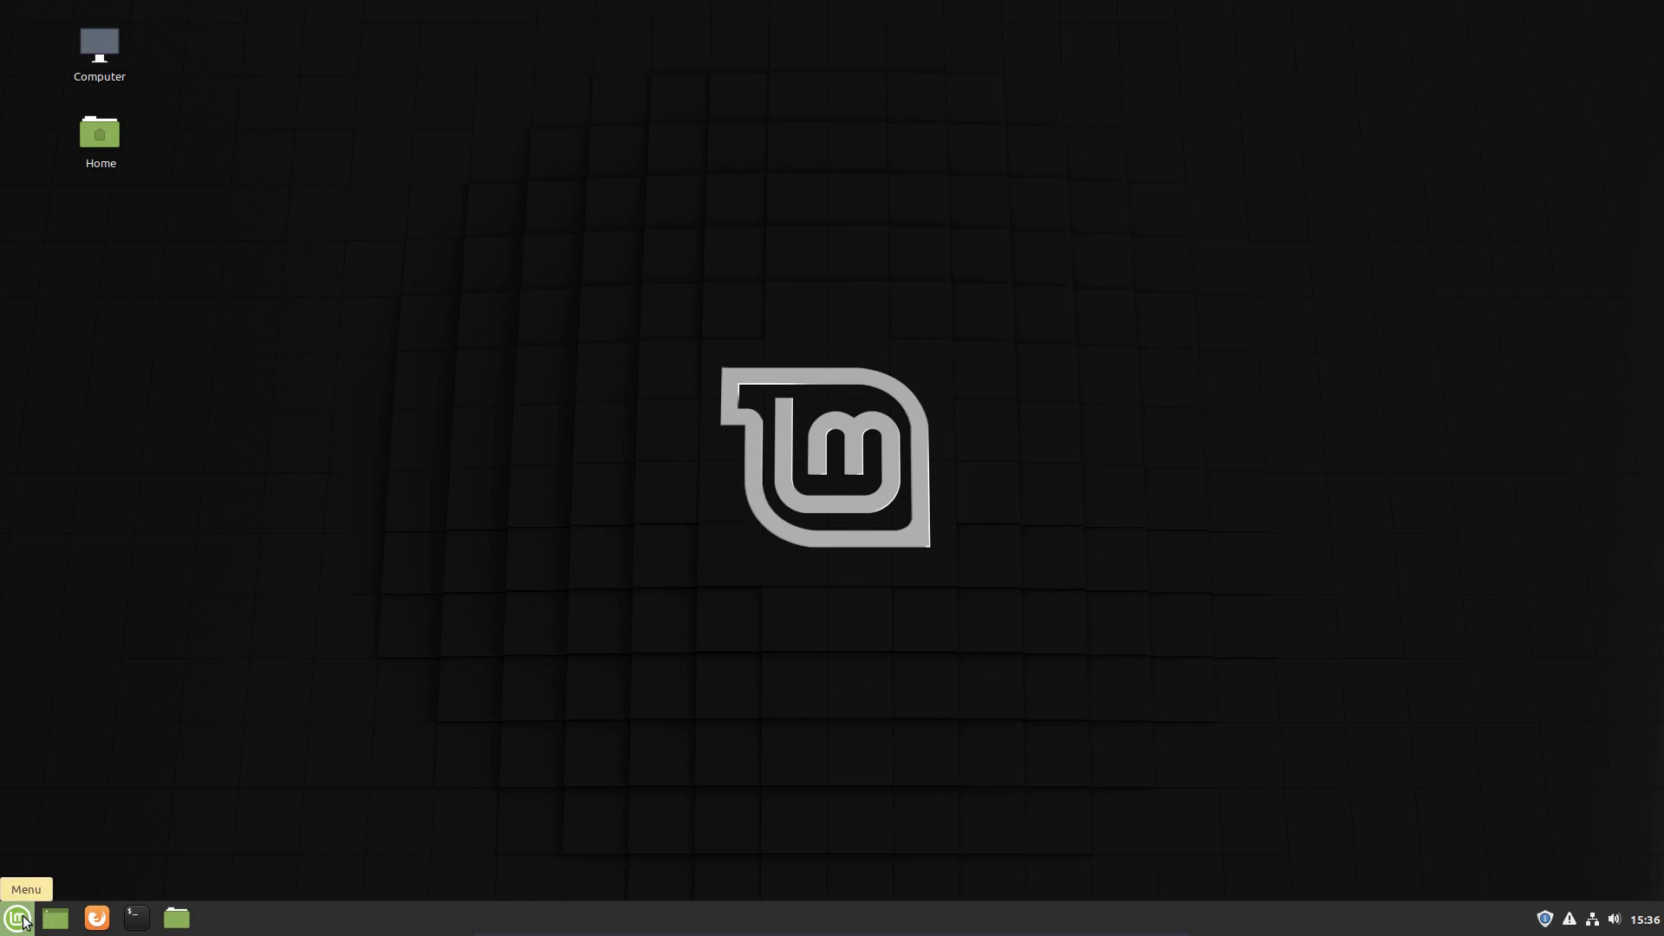
- Open the Home folder in Nemo and nudge its window up and left
left_click(19, 919)
left_click(19, 919)
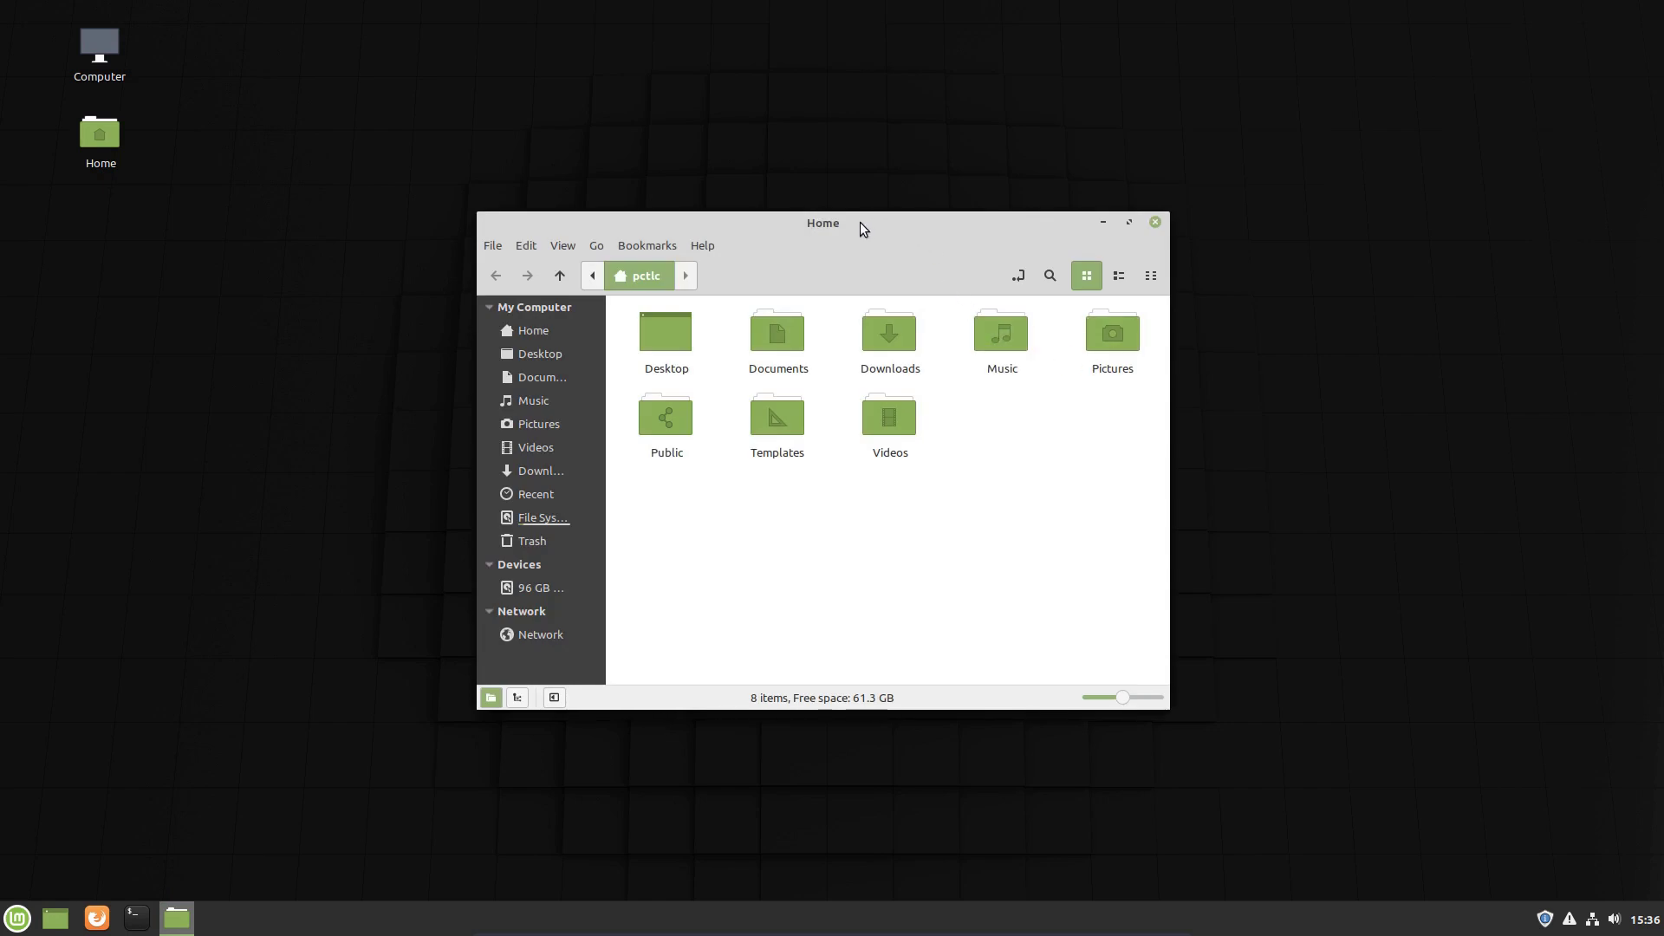
left_click_drag(860, 222, 796, 193)
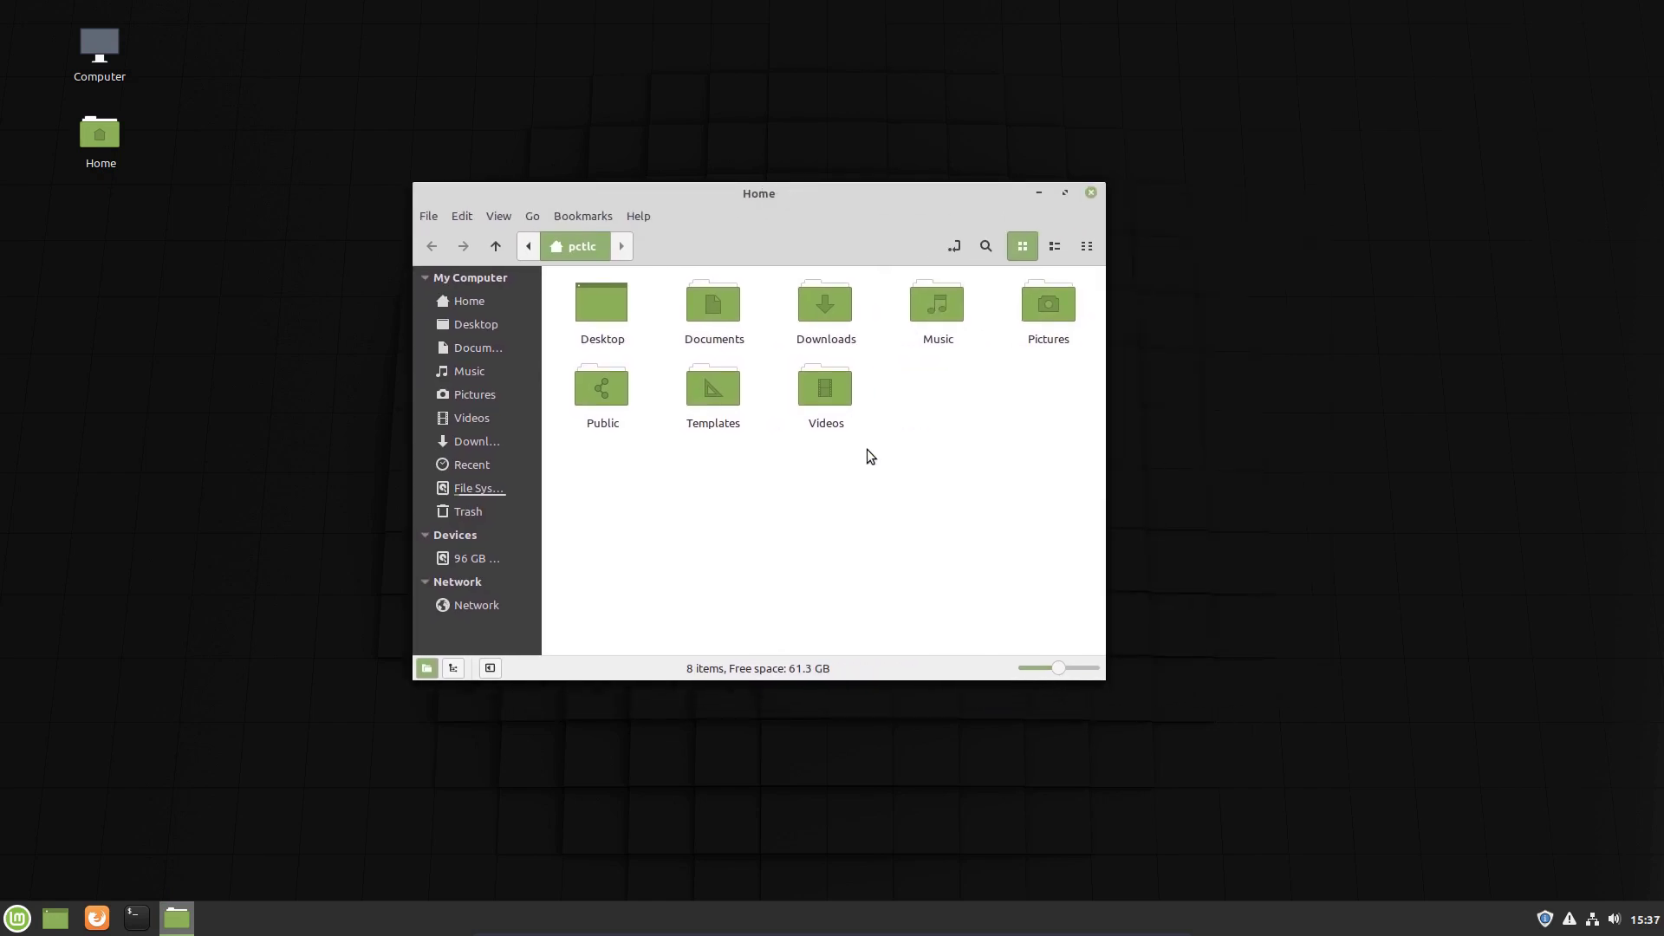
- Mount the 96 GB volume, browse Documents and Settings to the Windows user's folder, and right-click Downloads
left_click(479, 561)
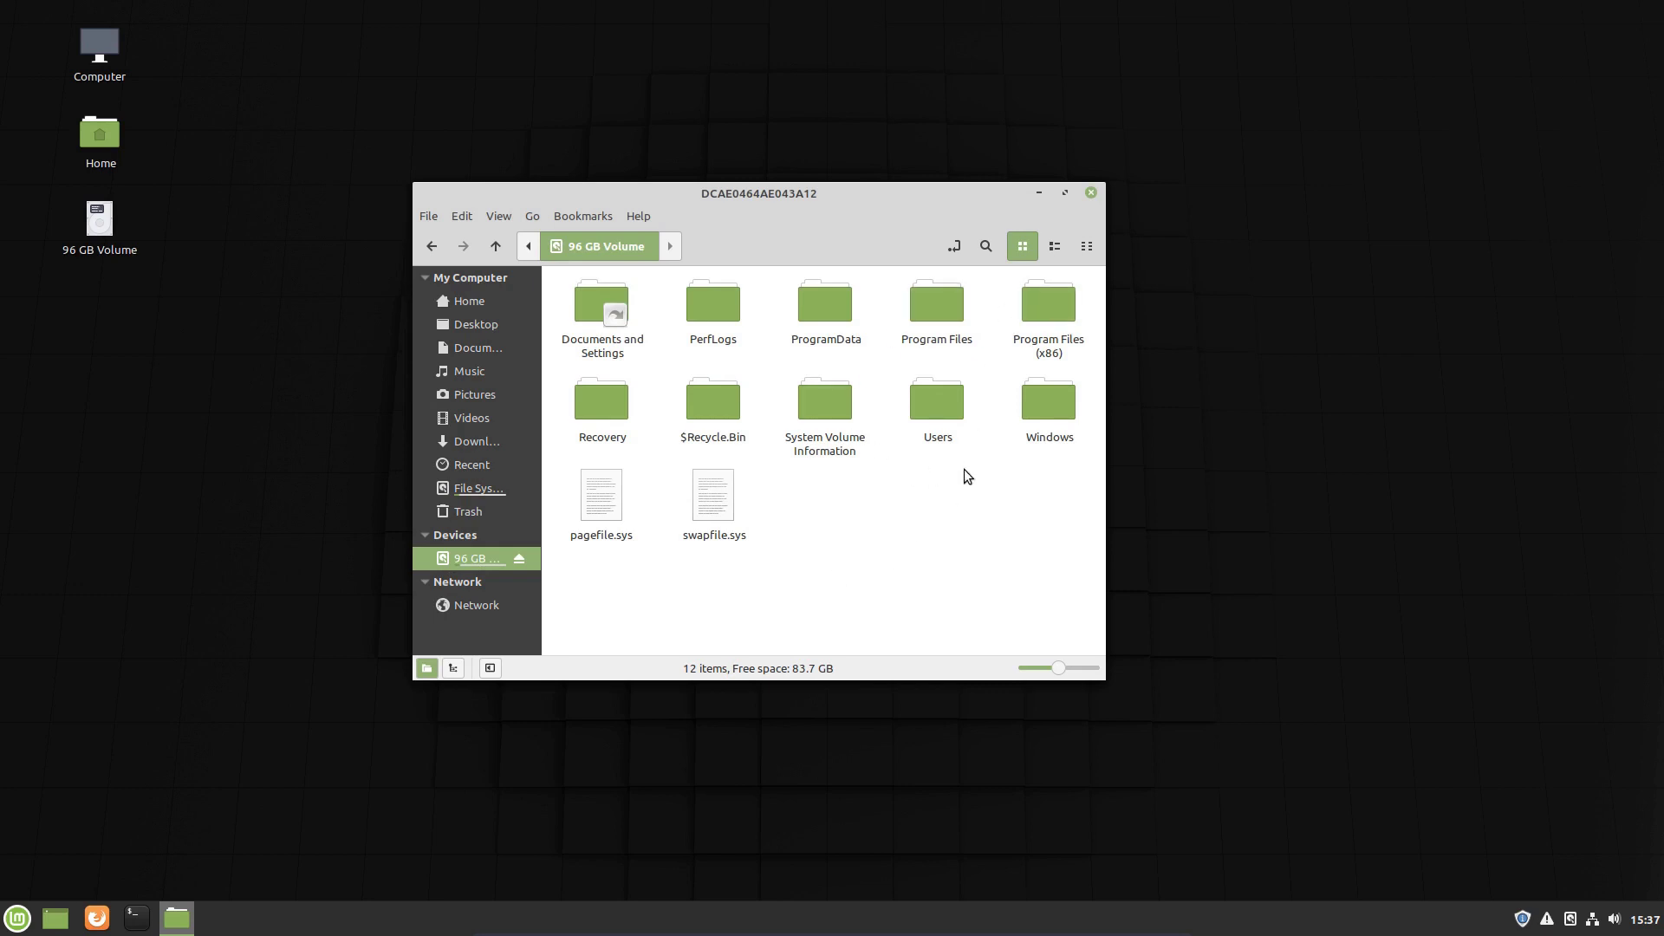
double_click(595, 298)
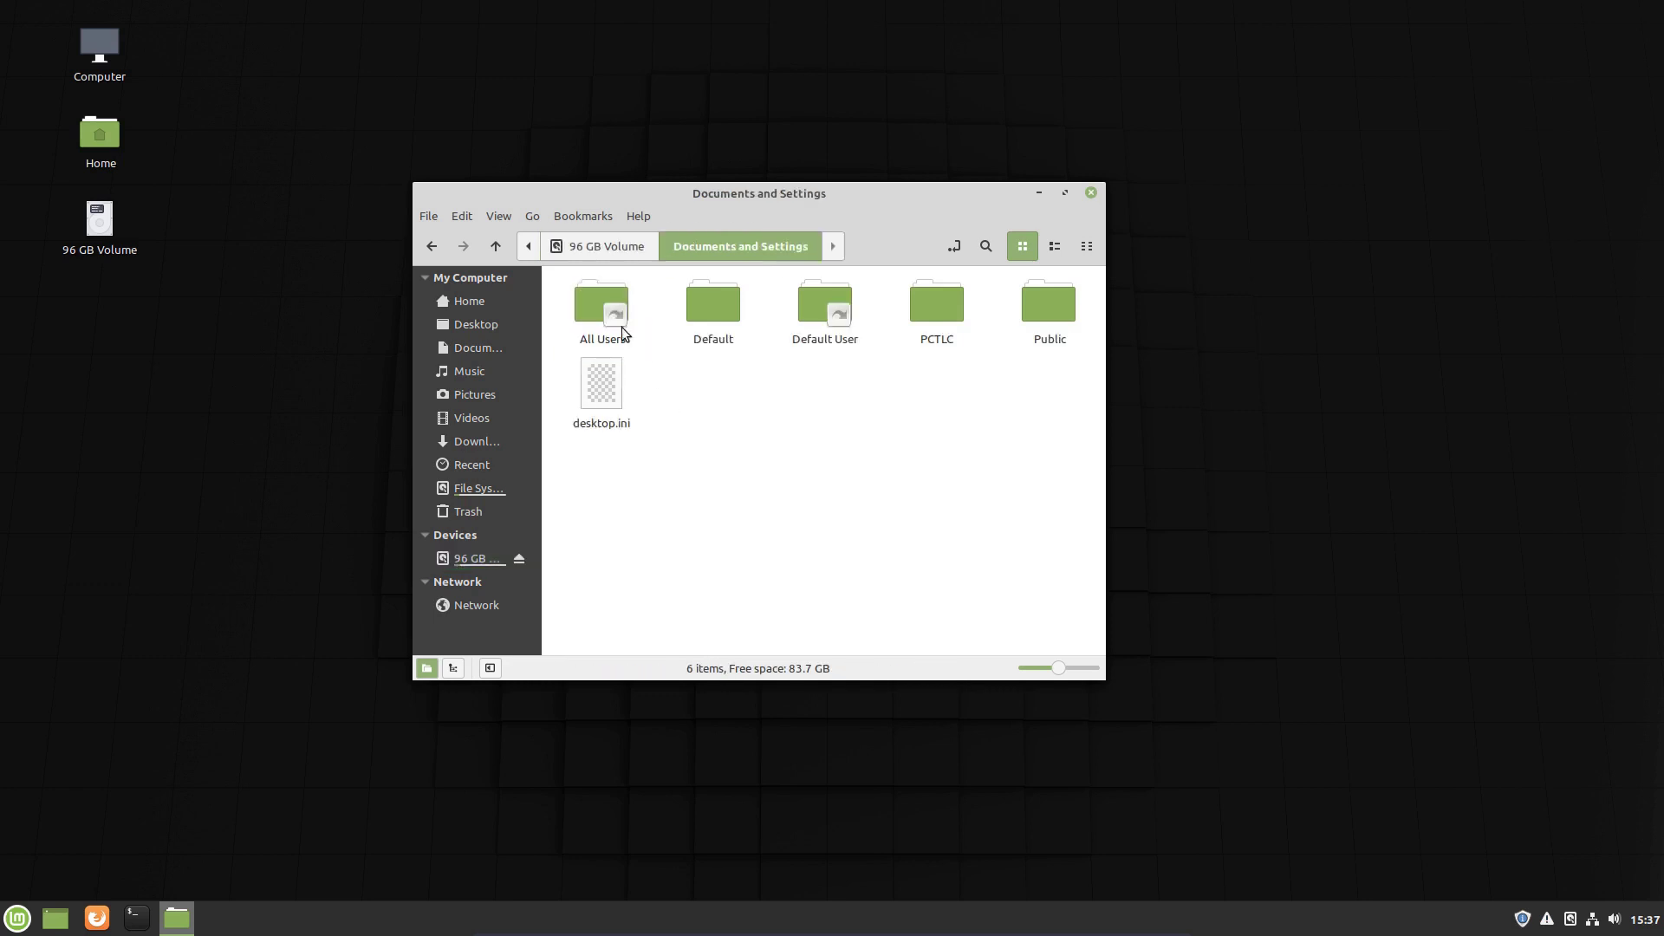
double_click(601, 295)
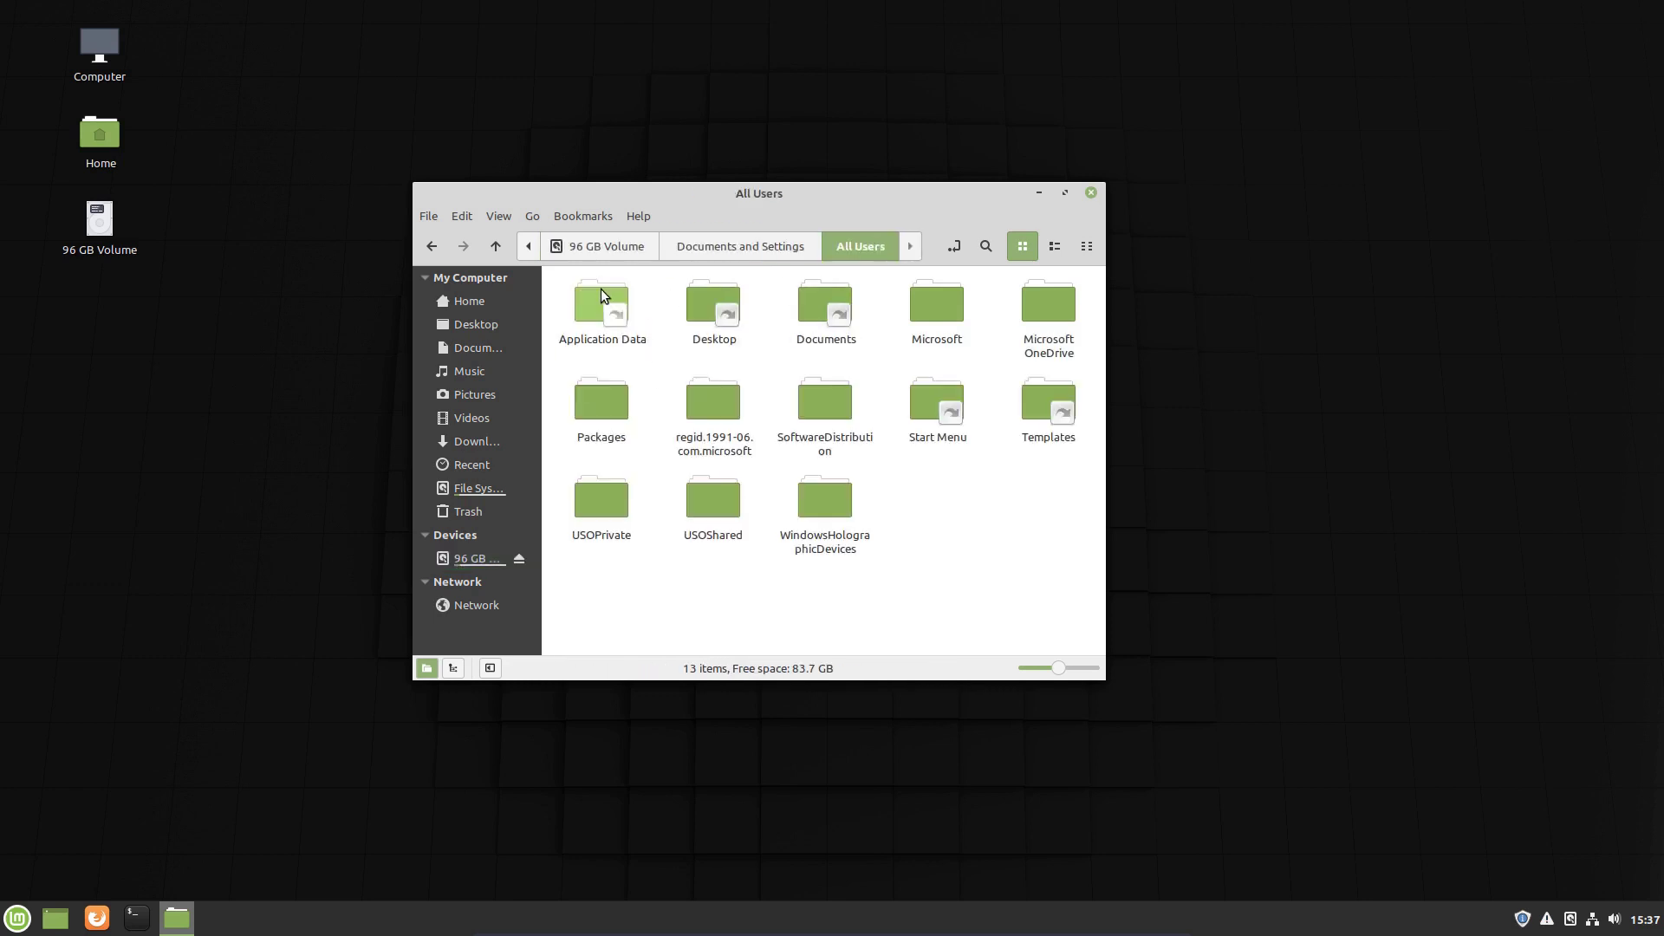
left_click(780, 246)
double_click(939, 302)
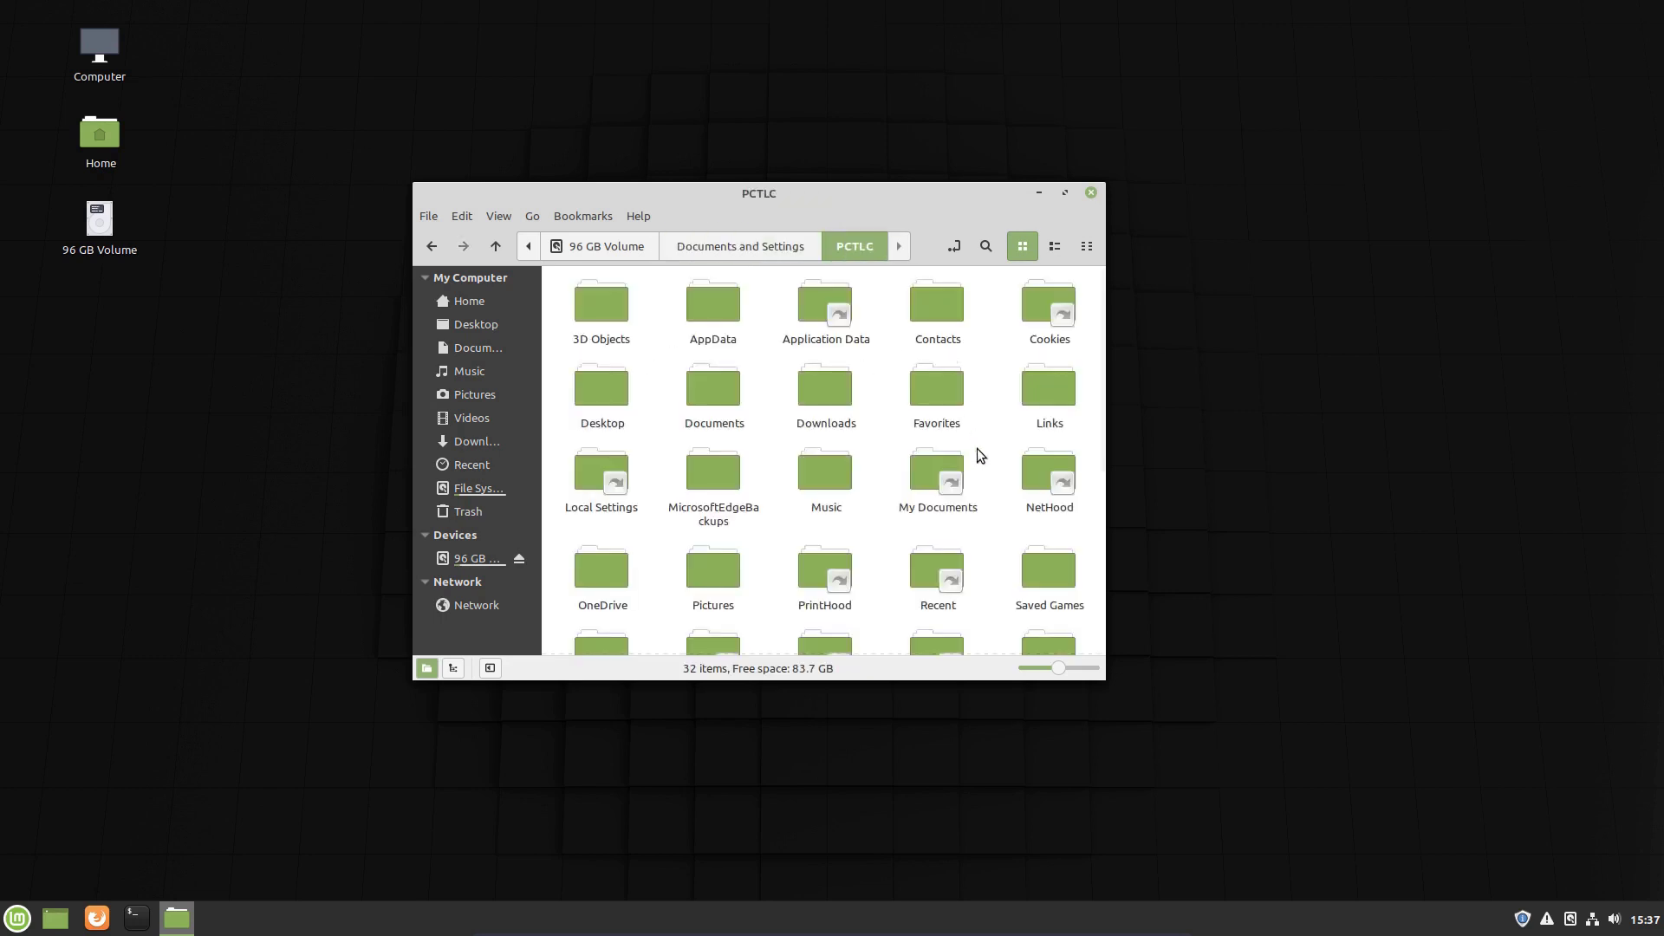
scroll(889, 439, "down", 1)
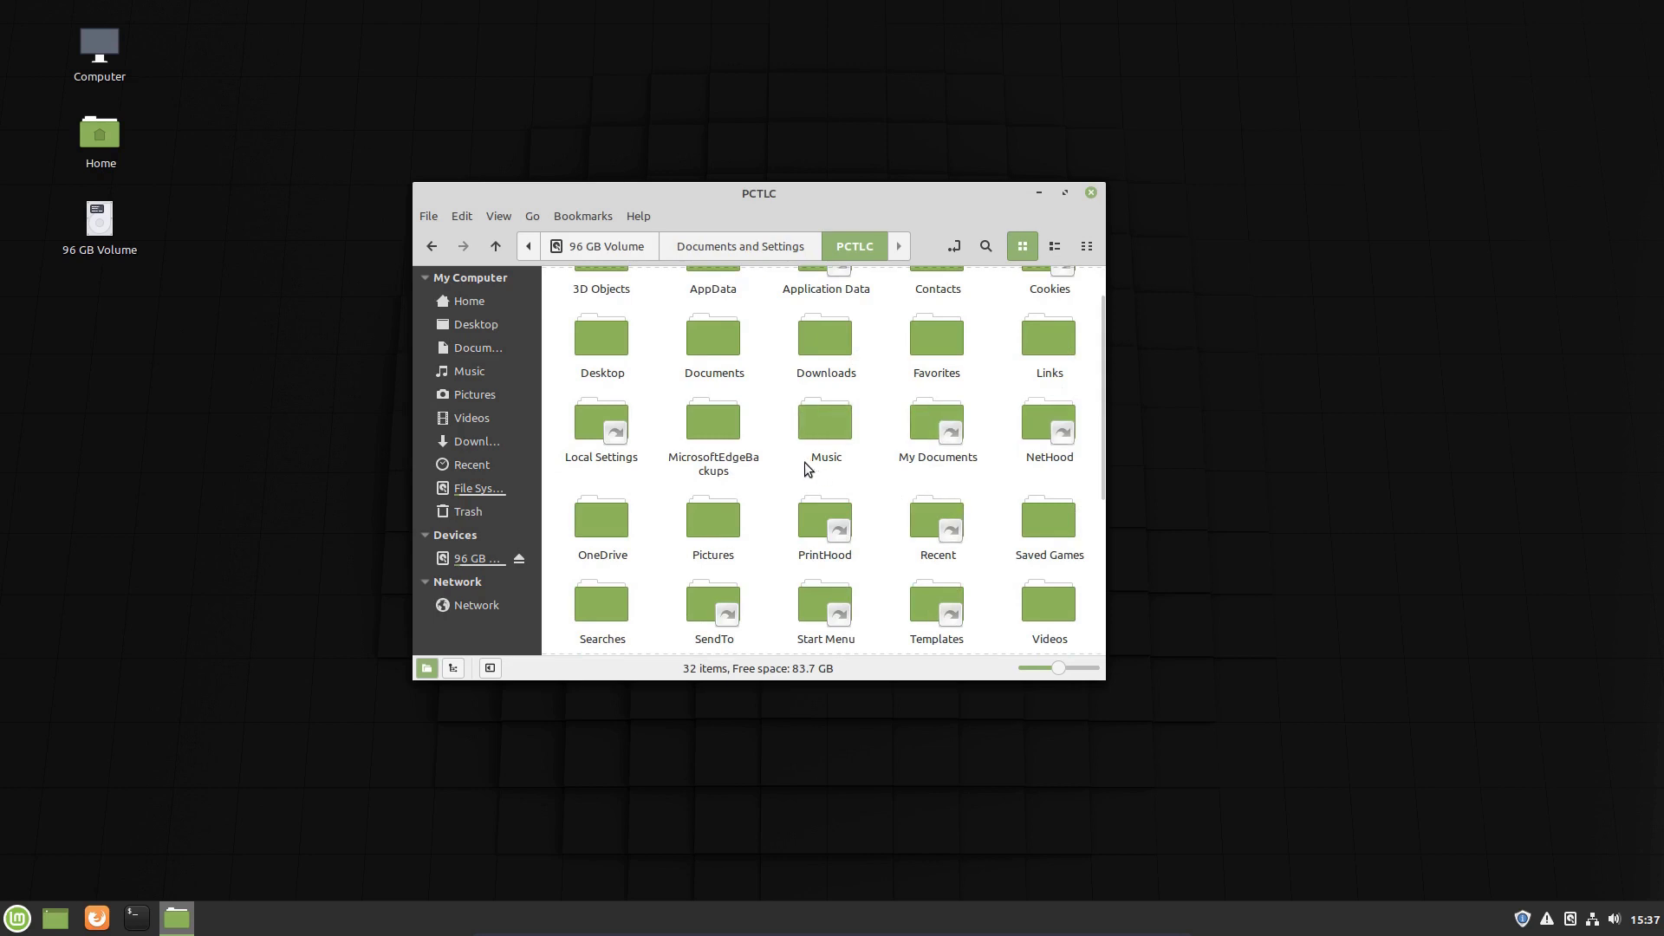
scroll(874, 491, "up", 1)
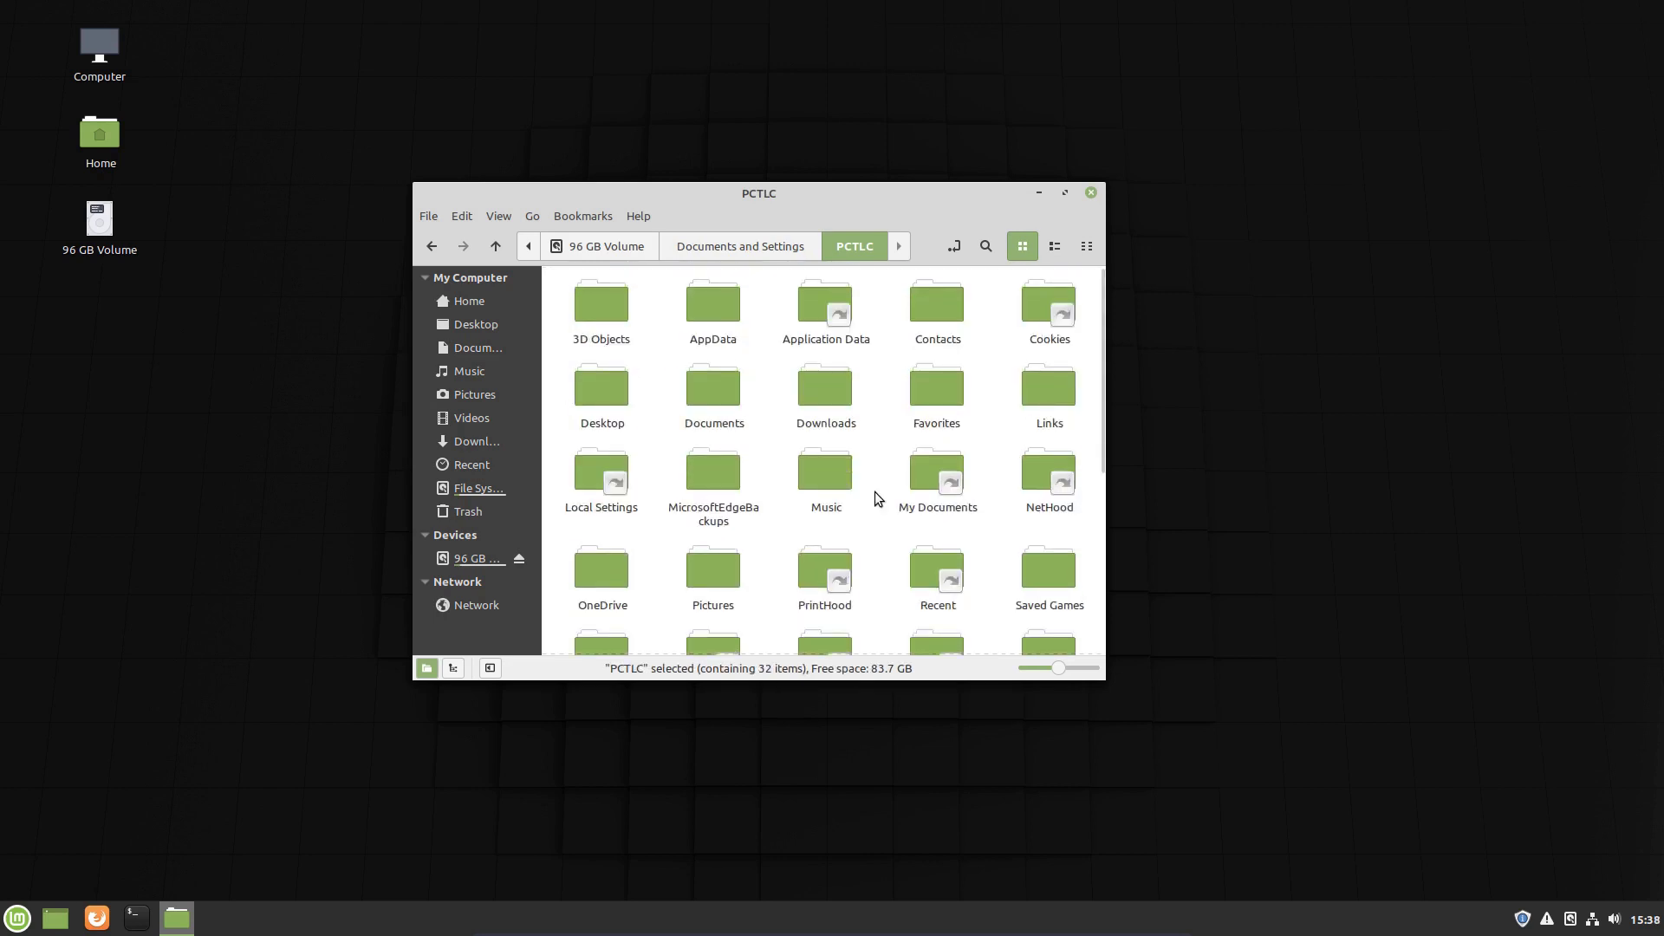
right_click(824, 396)
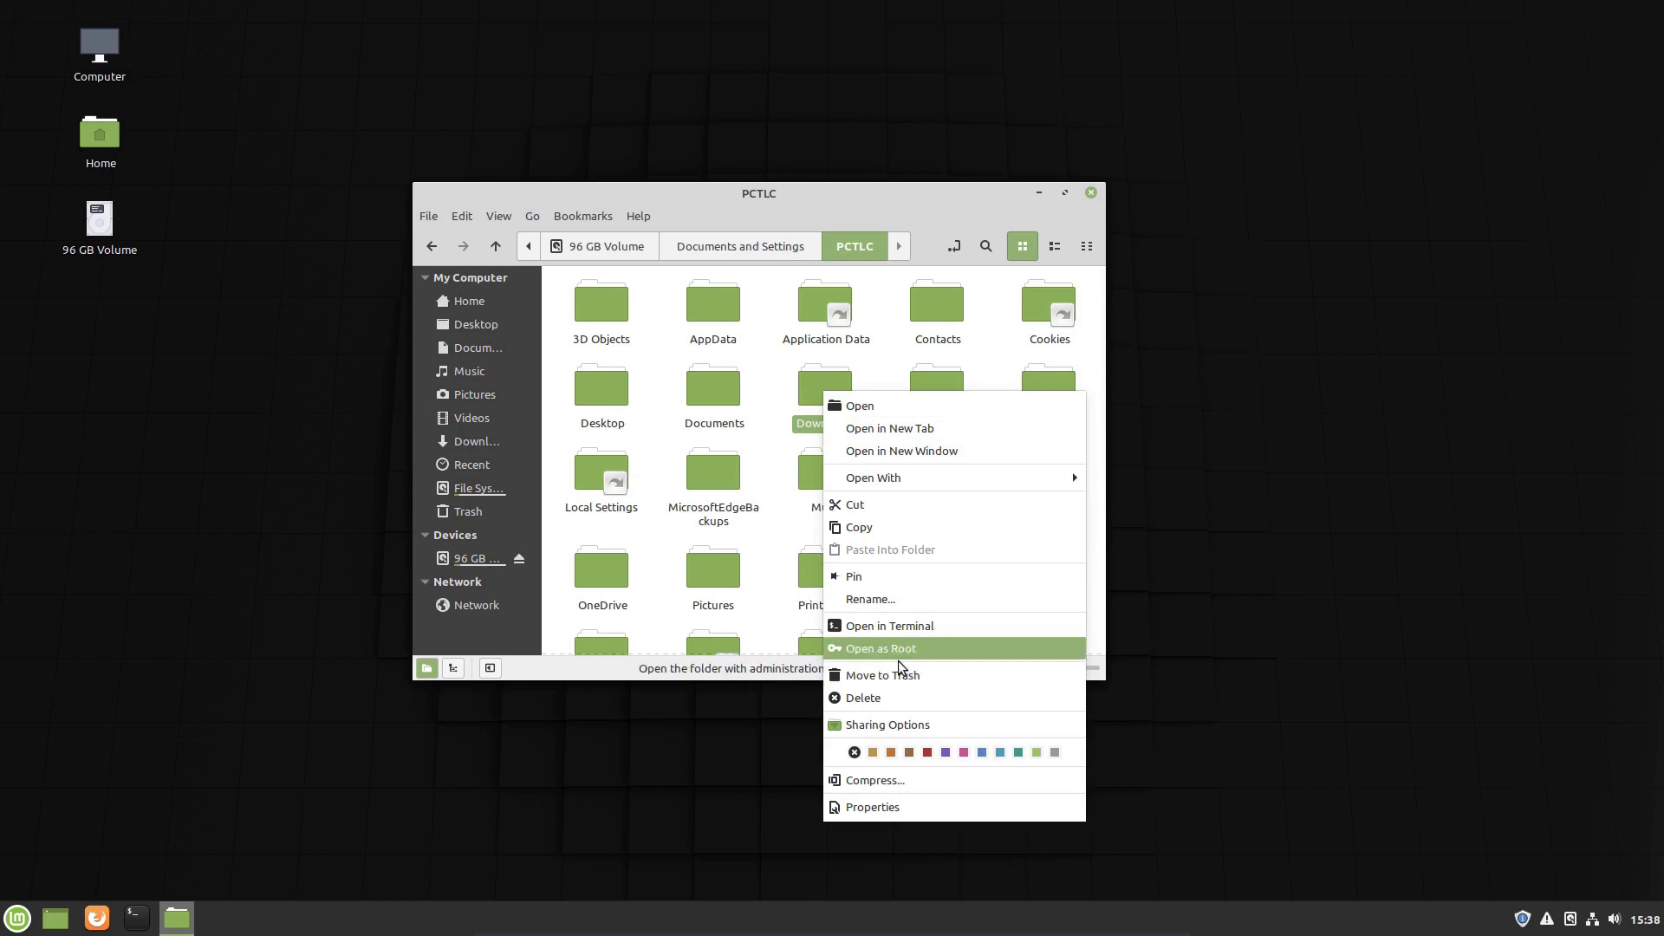
- In Edit > Preferences > Context Menus, tick Make Link under Selection and close preferences
left_click(770, 601)
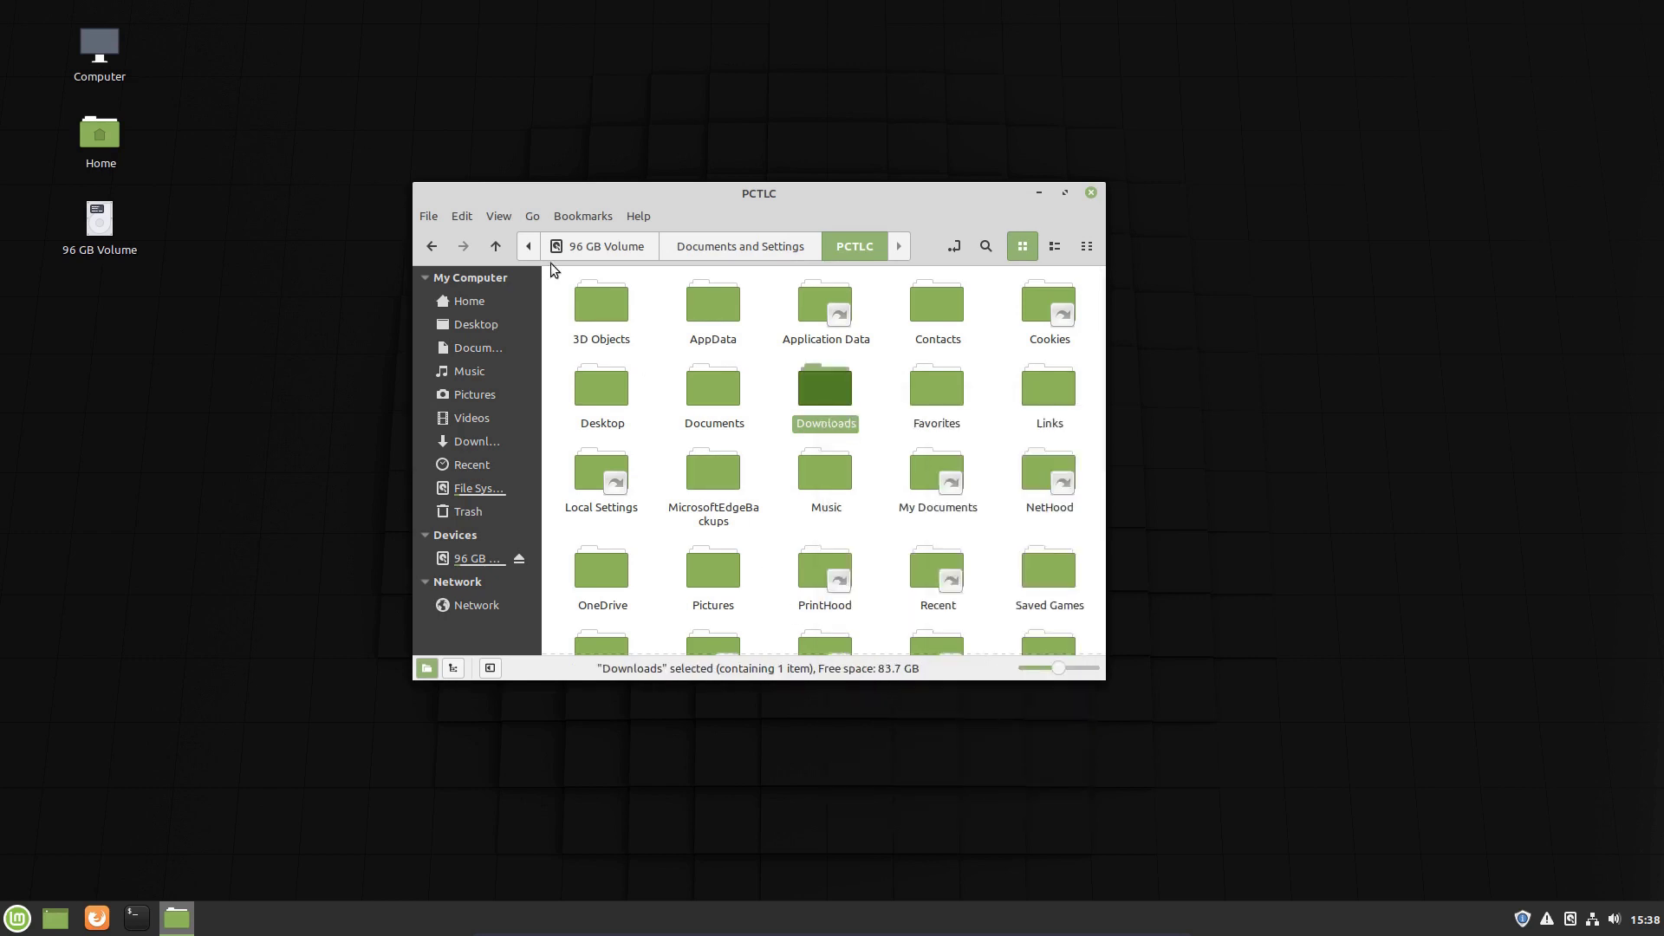
left_click(453, 222)
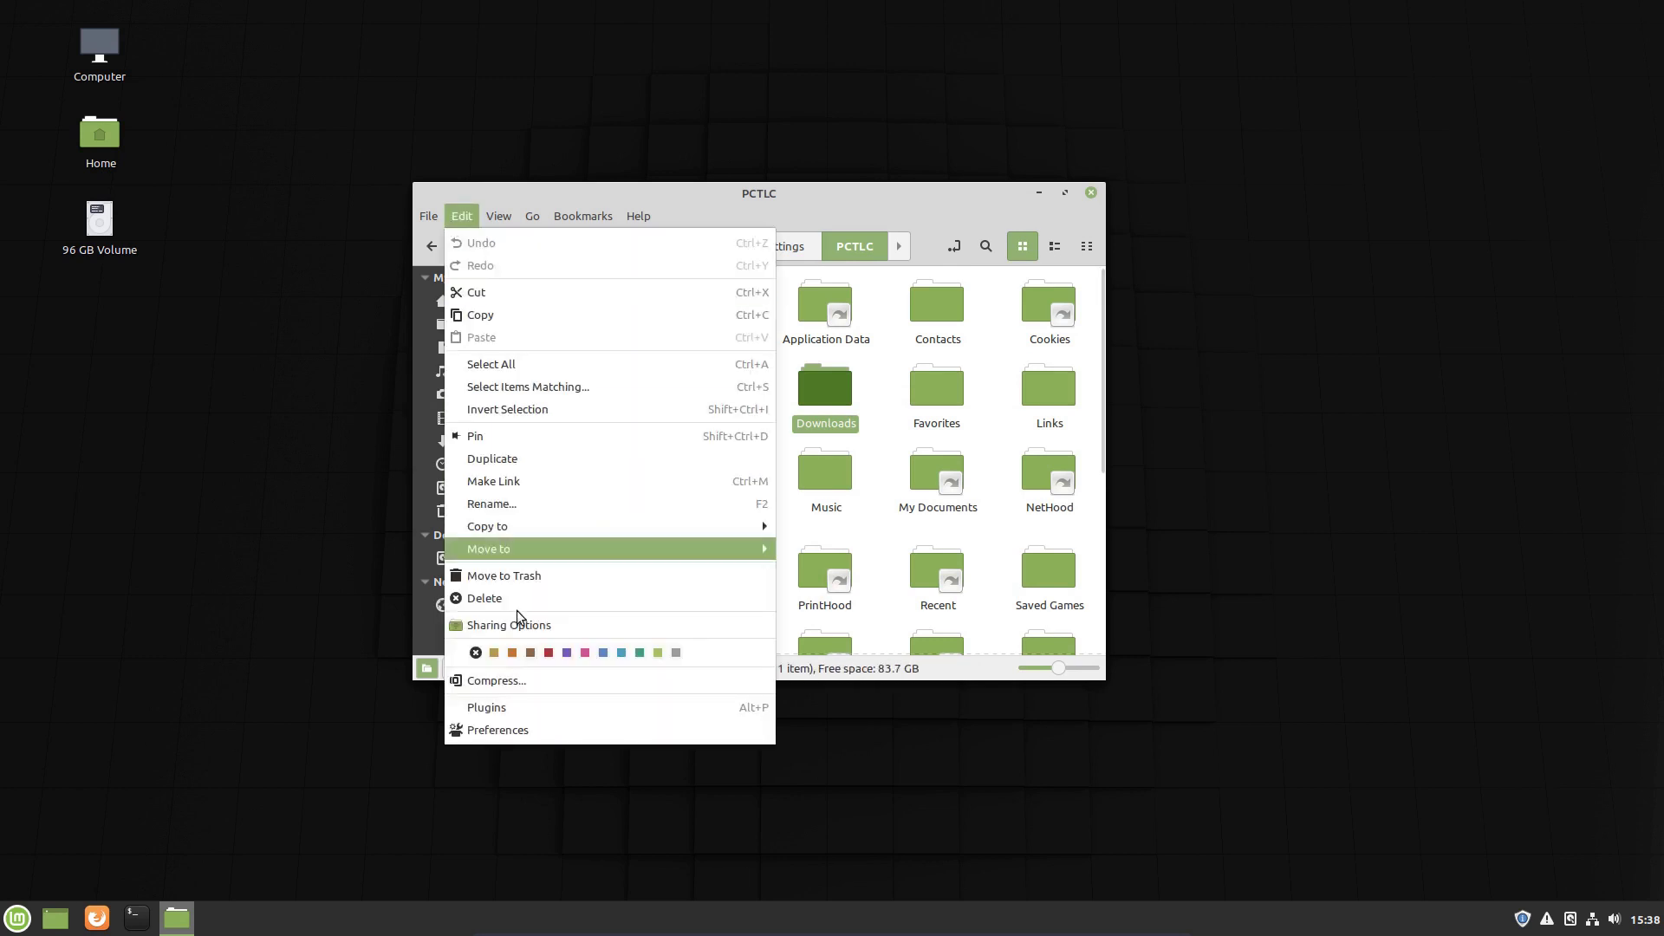
left_click(510, 729)
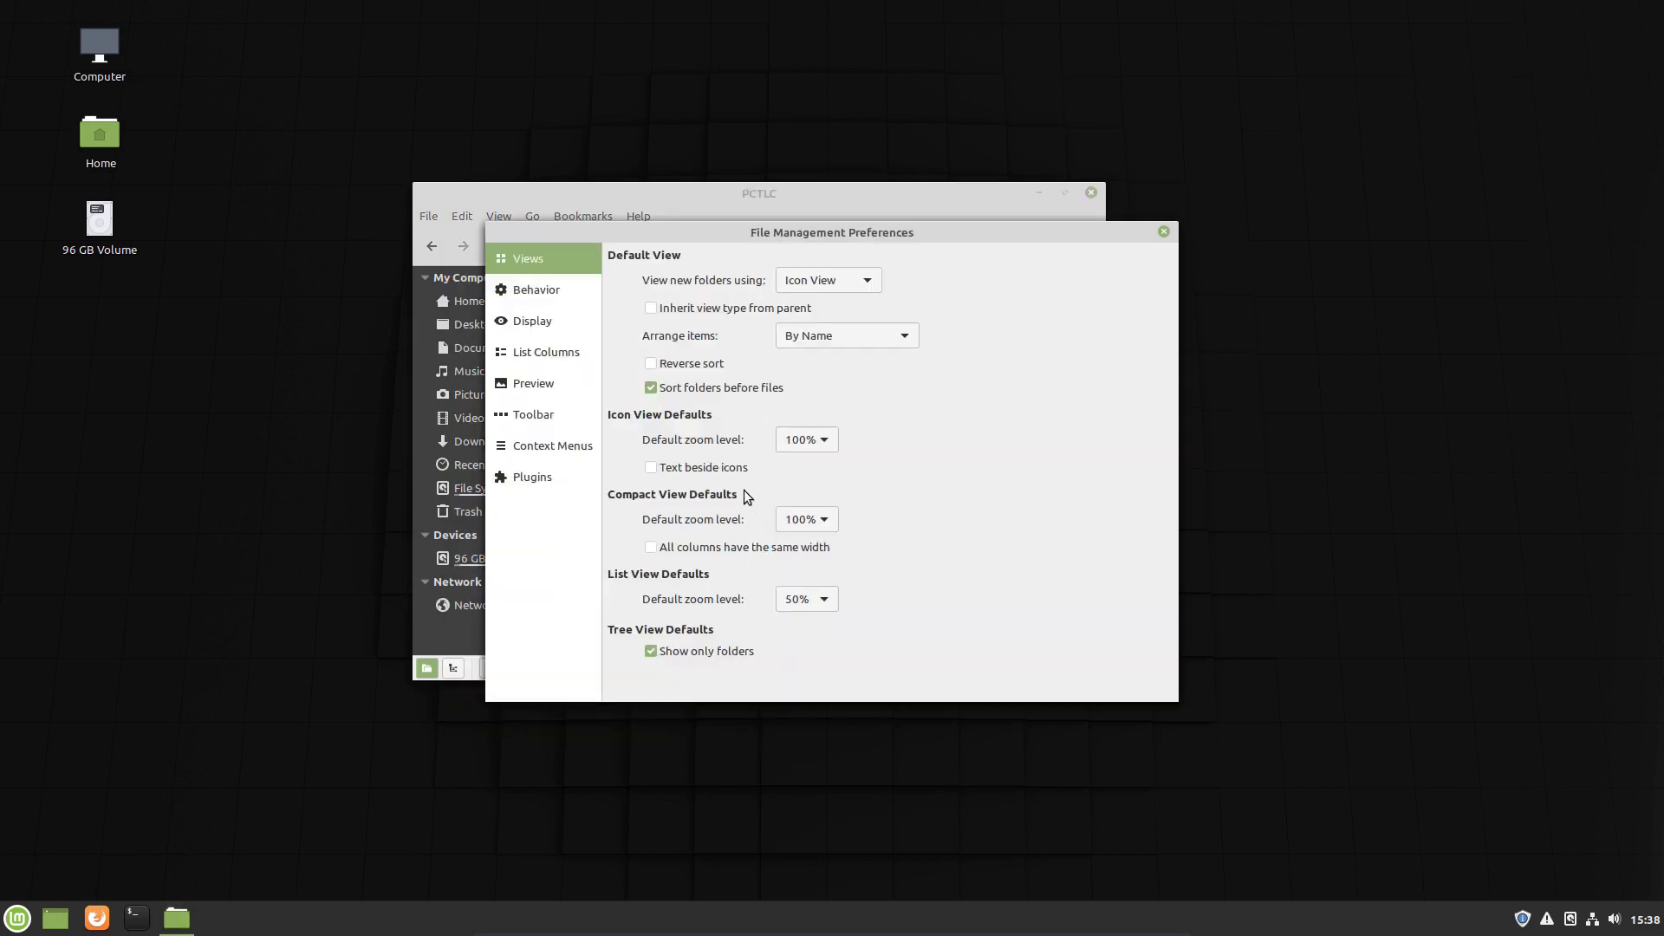
left_click(532, 291)
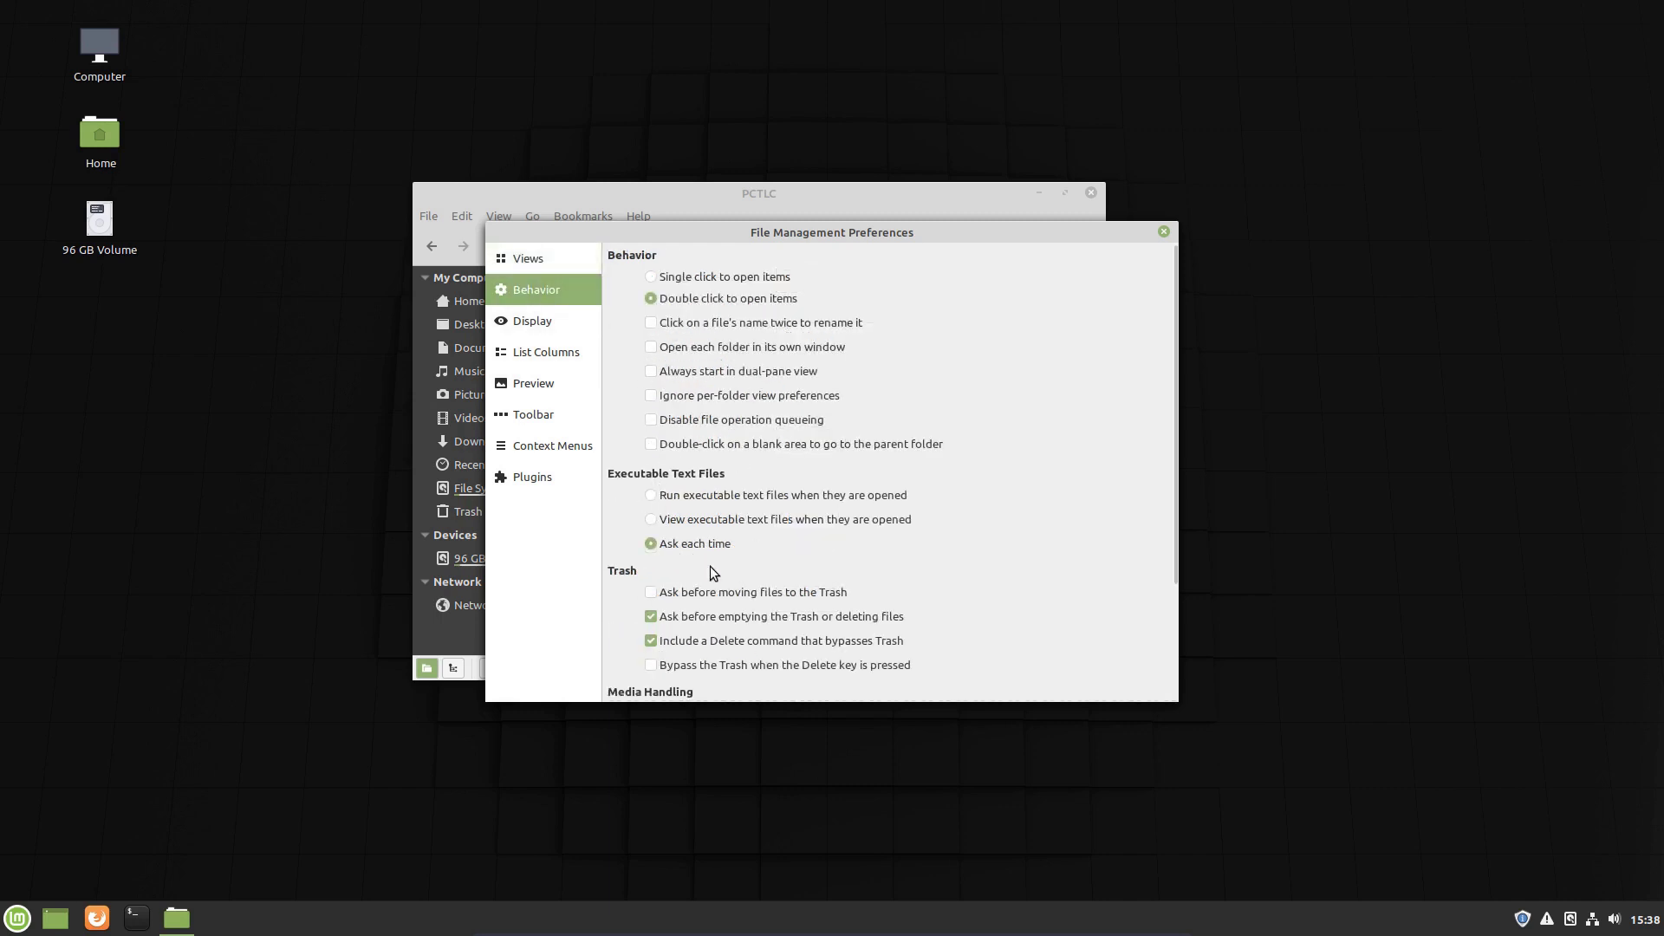
scroll(710, 566, "down", 3)
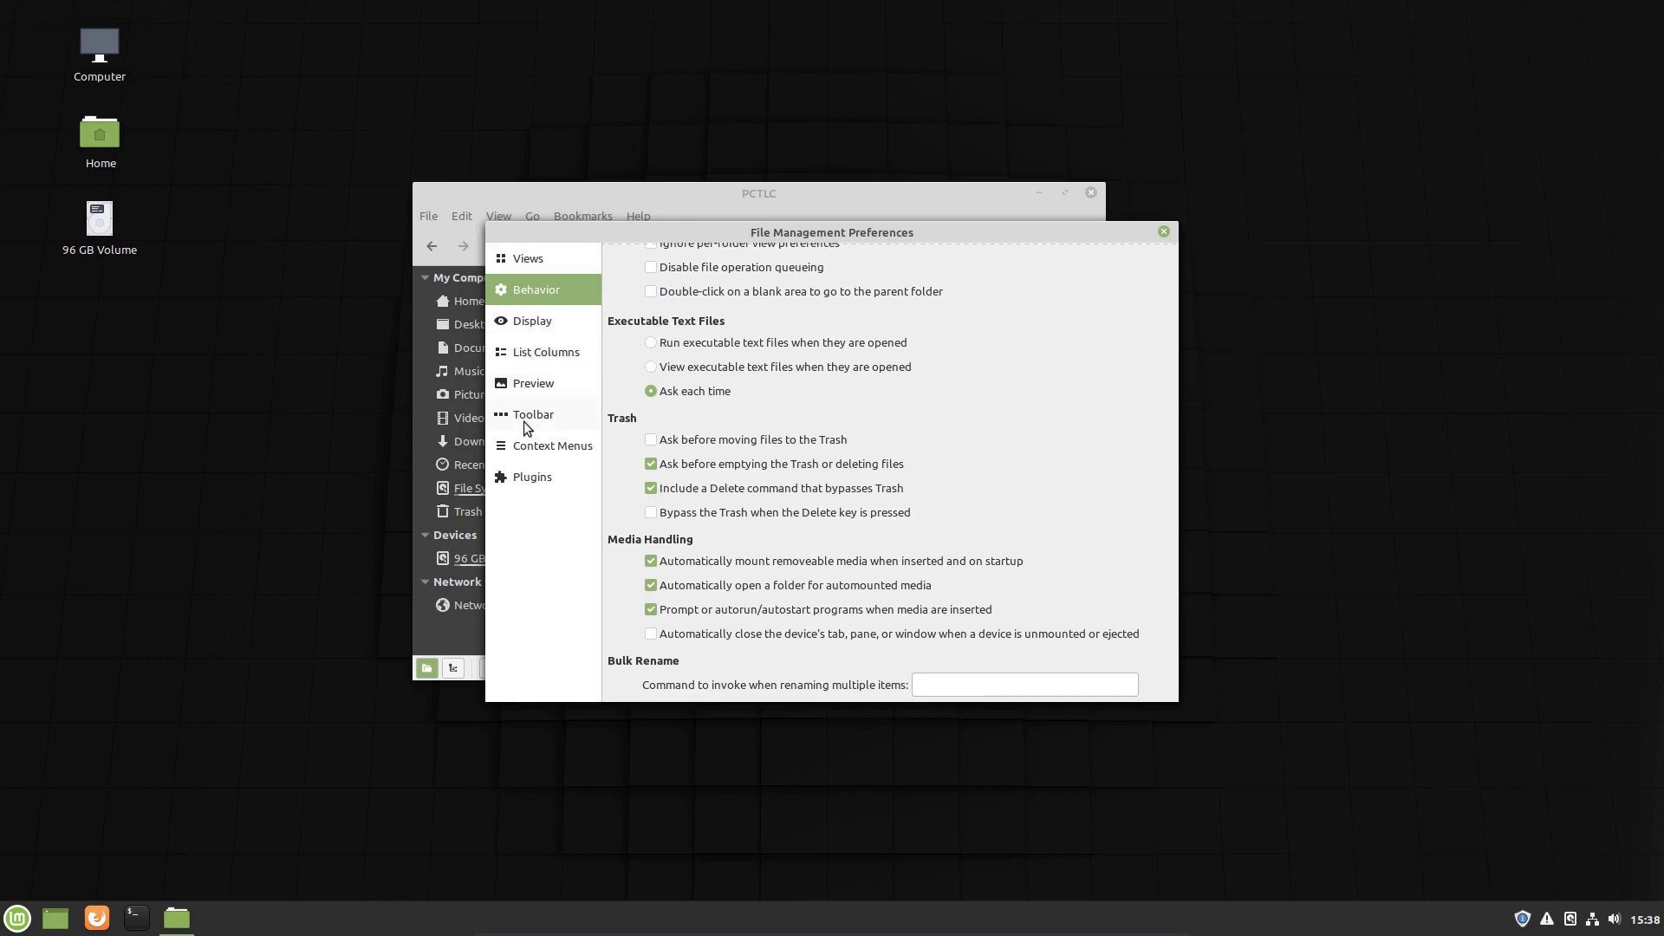
left_click(526, 444)
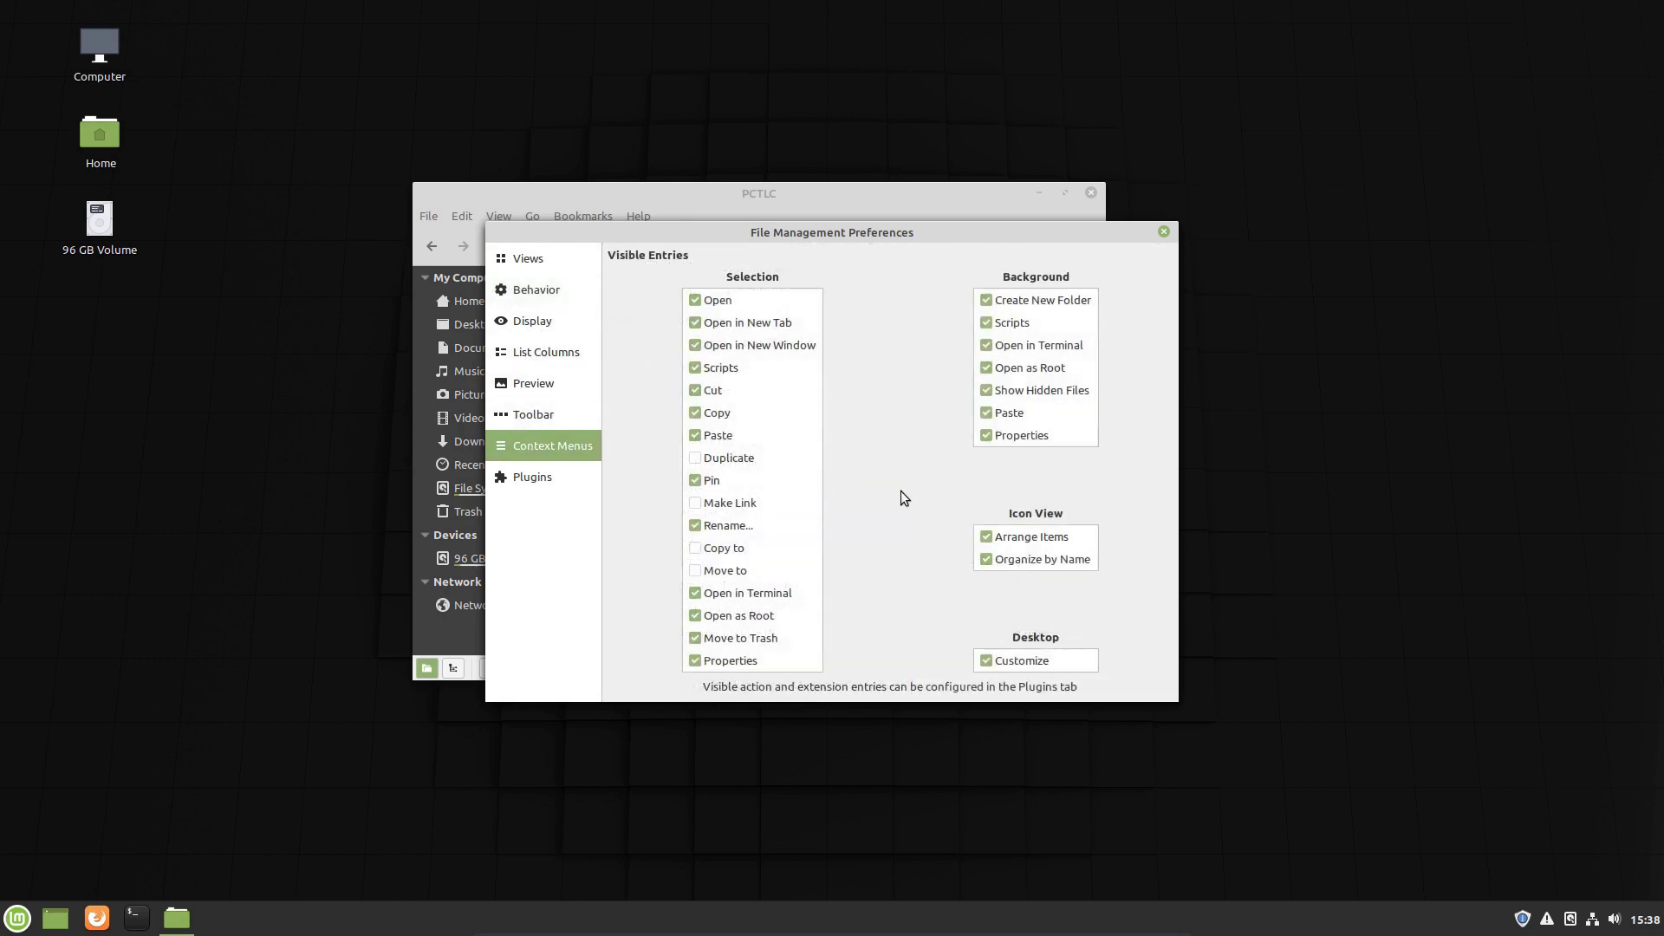
left_click(699, 504)
left_click(1163, 232)
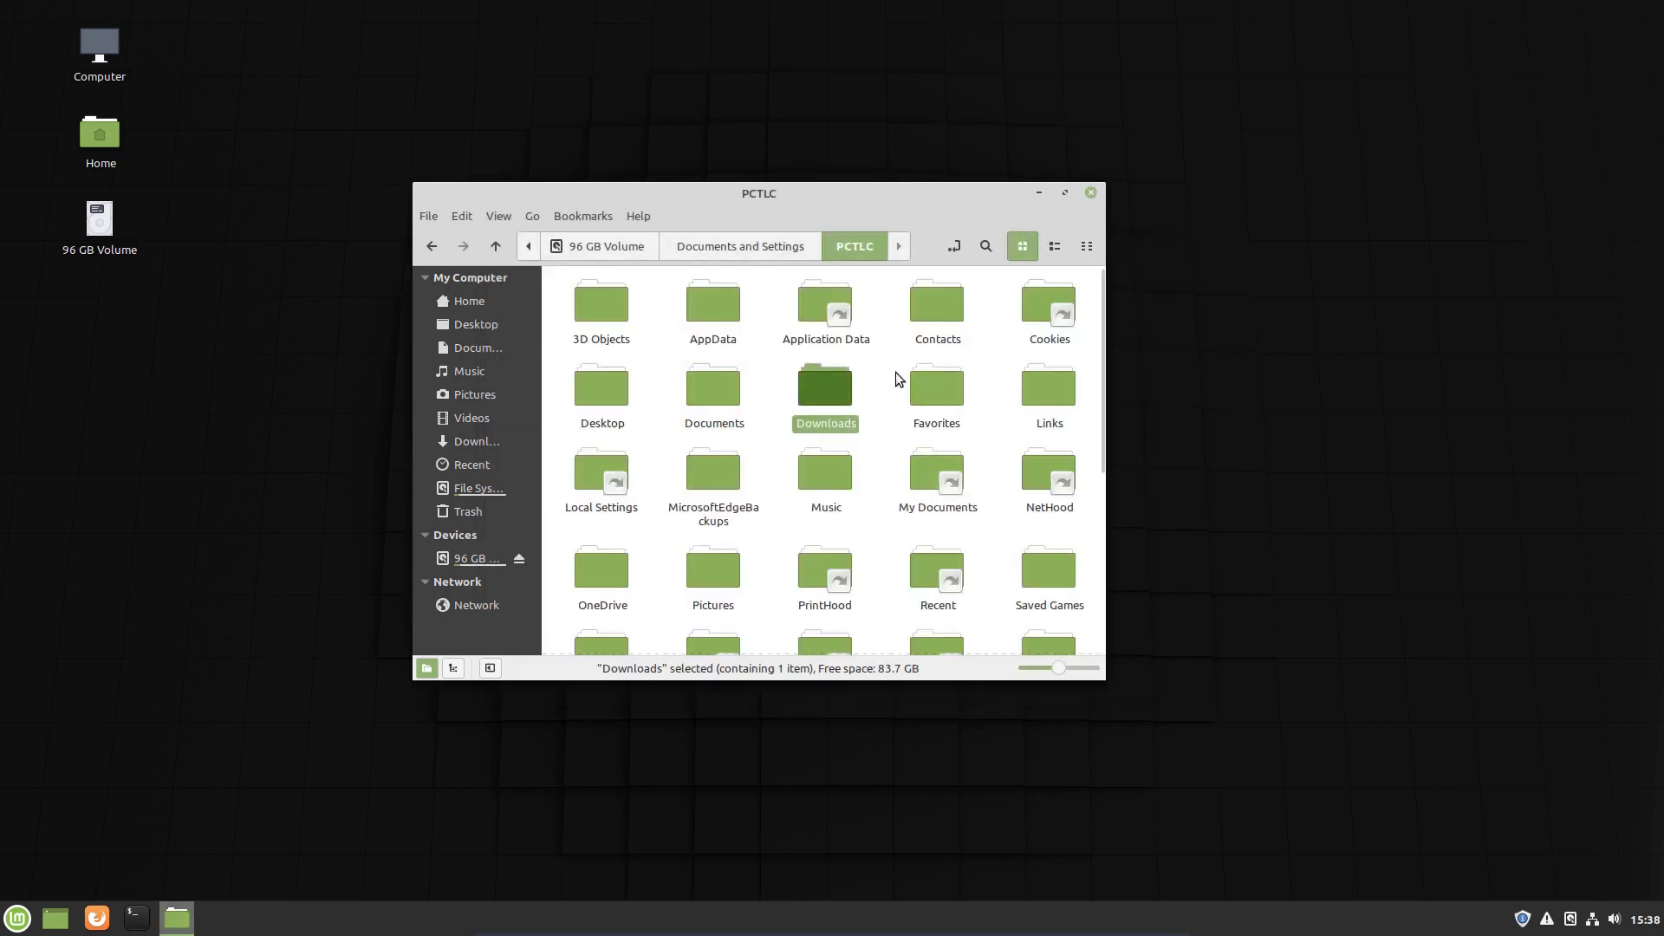
- Make a link to the Windows Documents folder, cut it, and paste it into Home
right_click(693, 385)
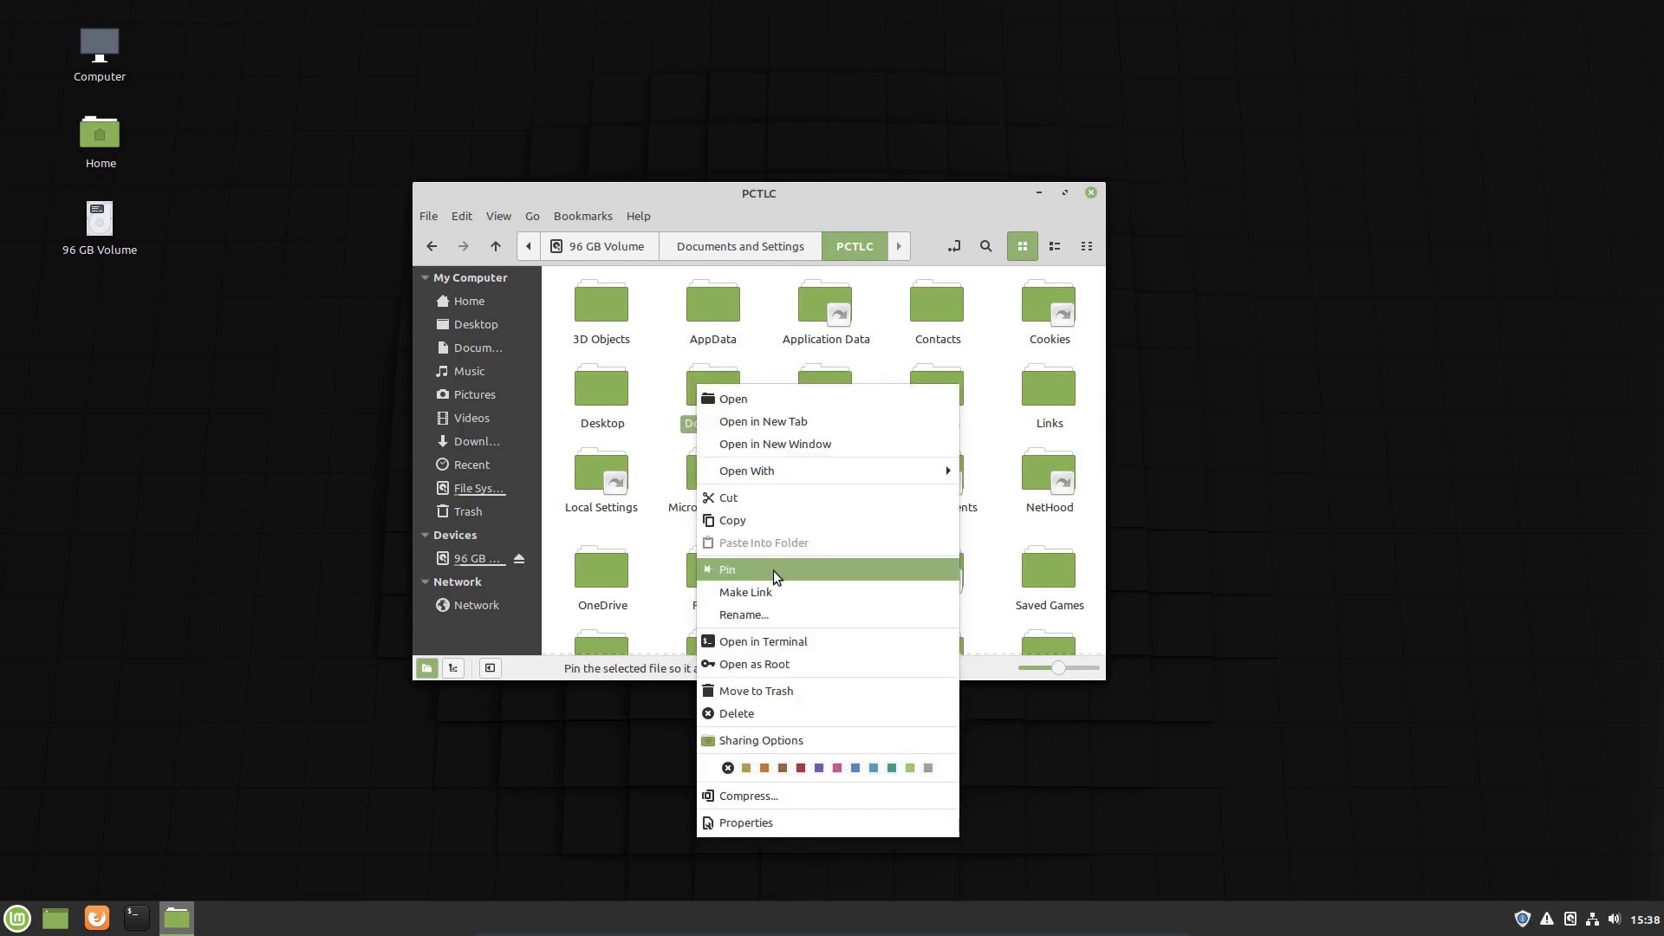
left_click(770, 592)
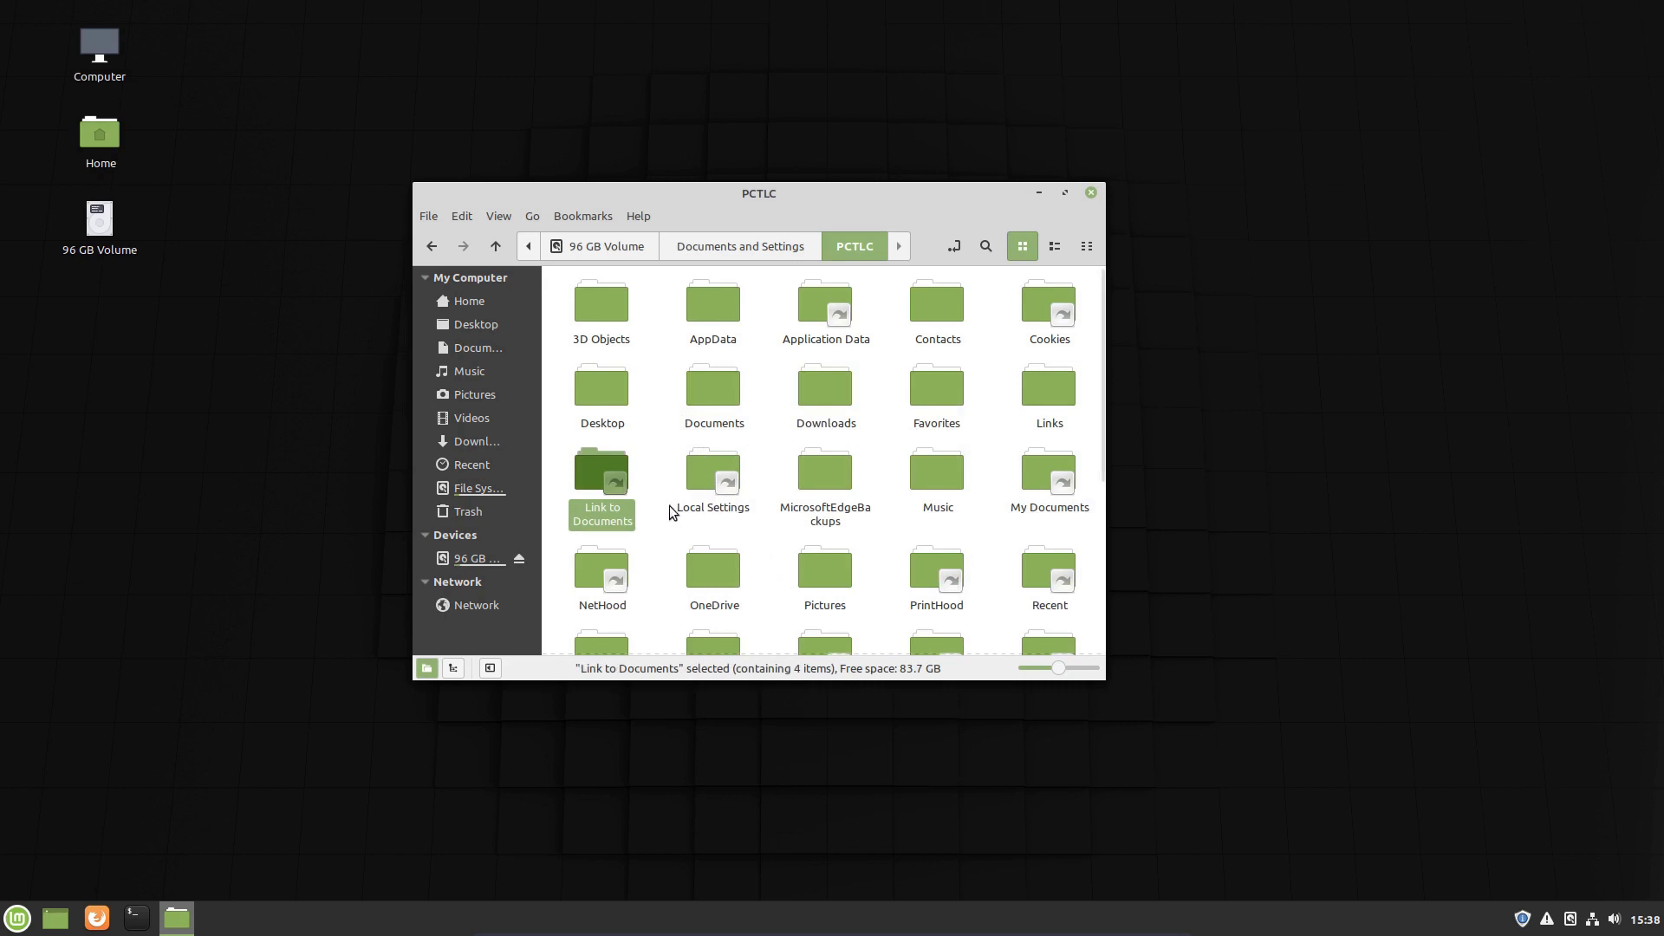
right_click(597, 469)
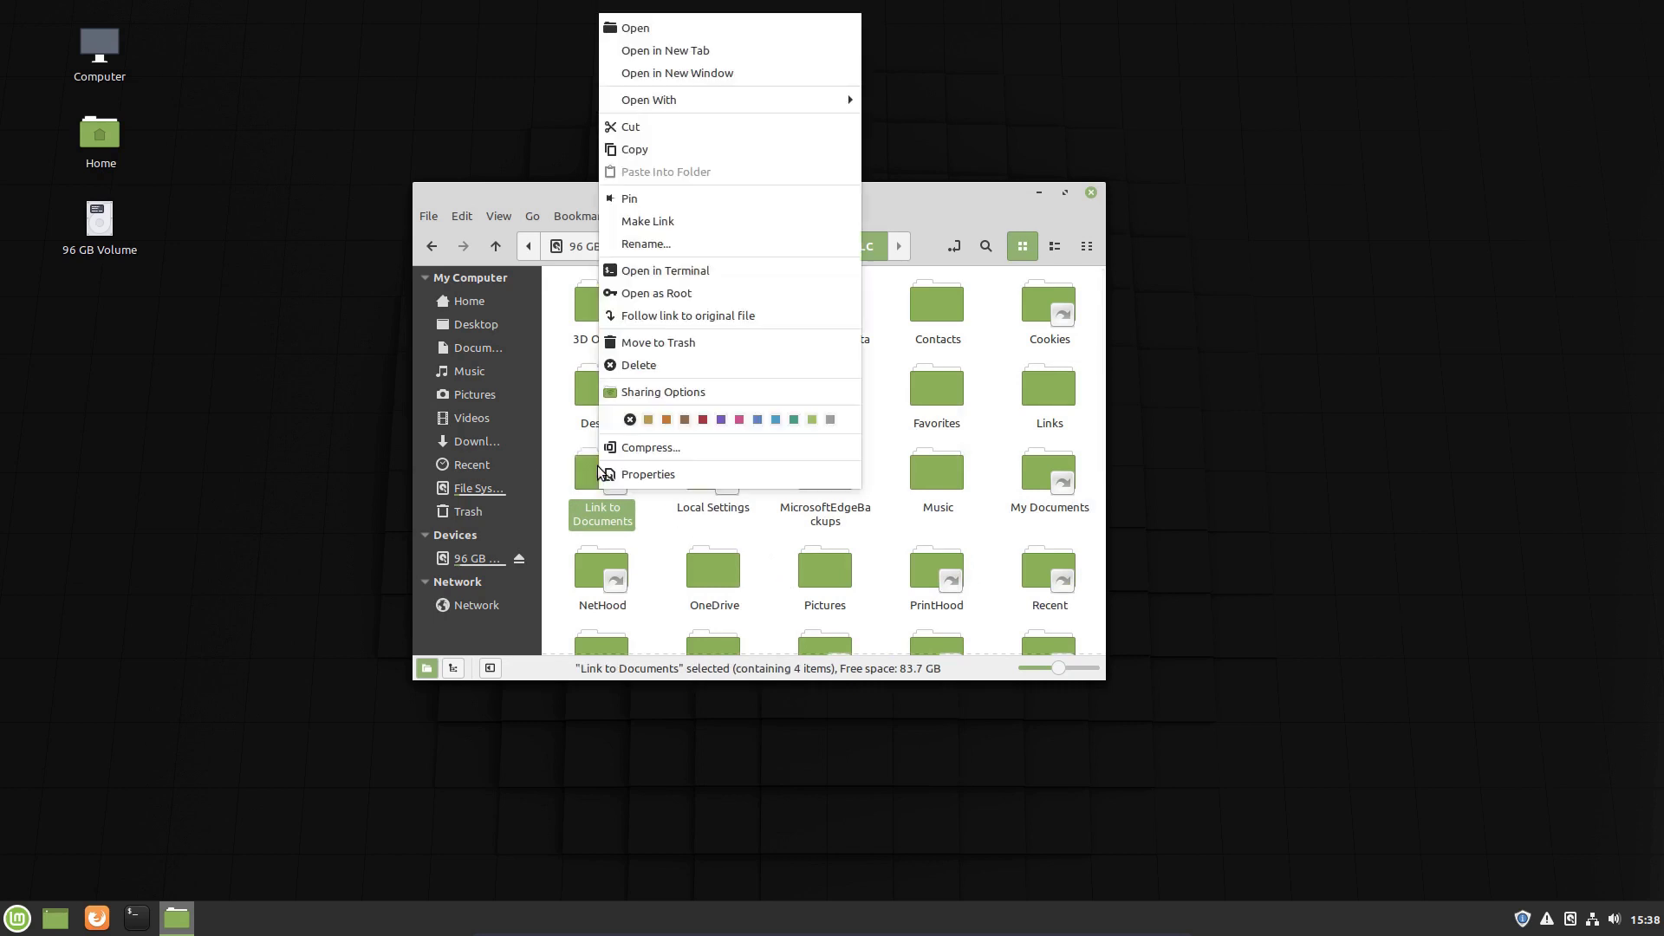
left_click(630, 127)
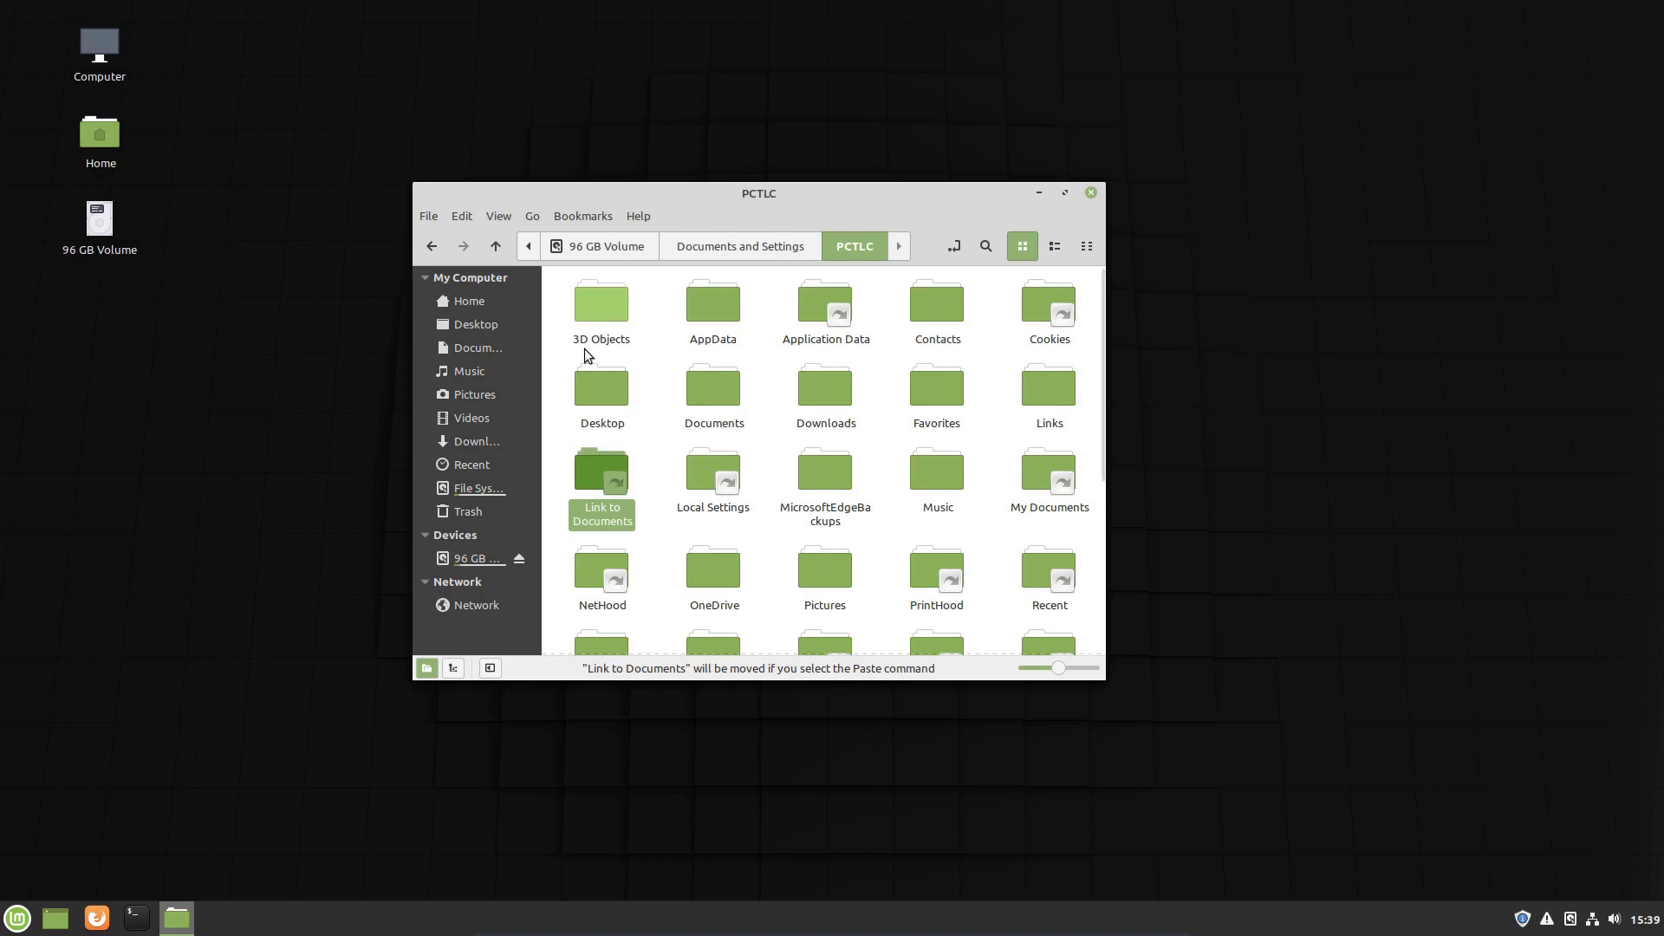
left_click(462, 301)
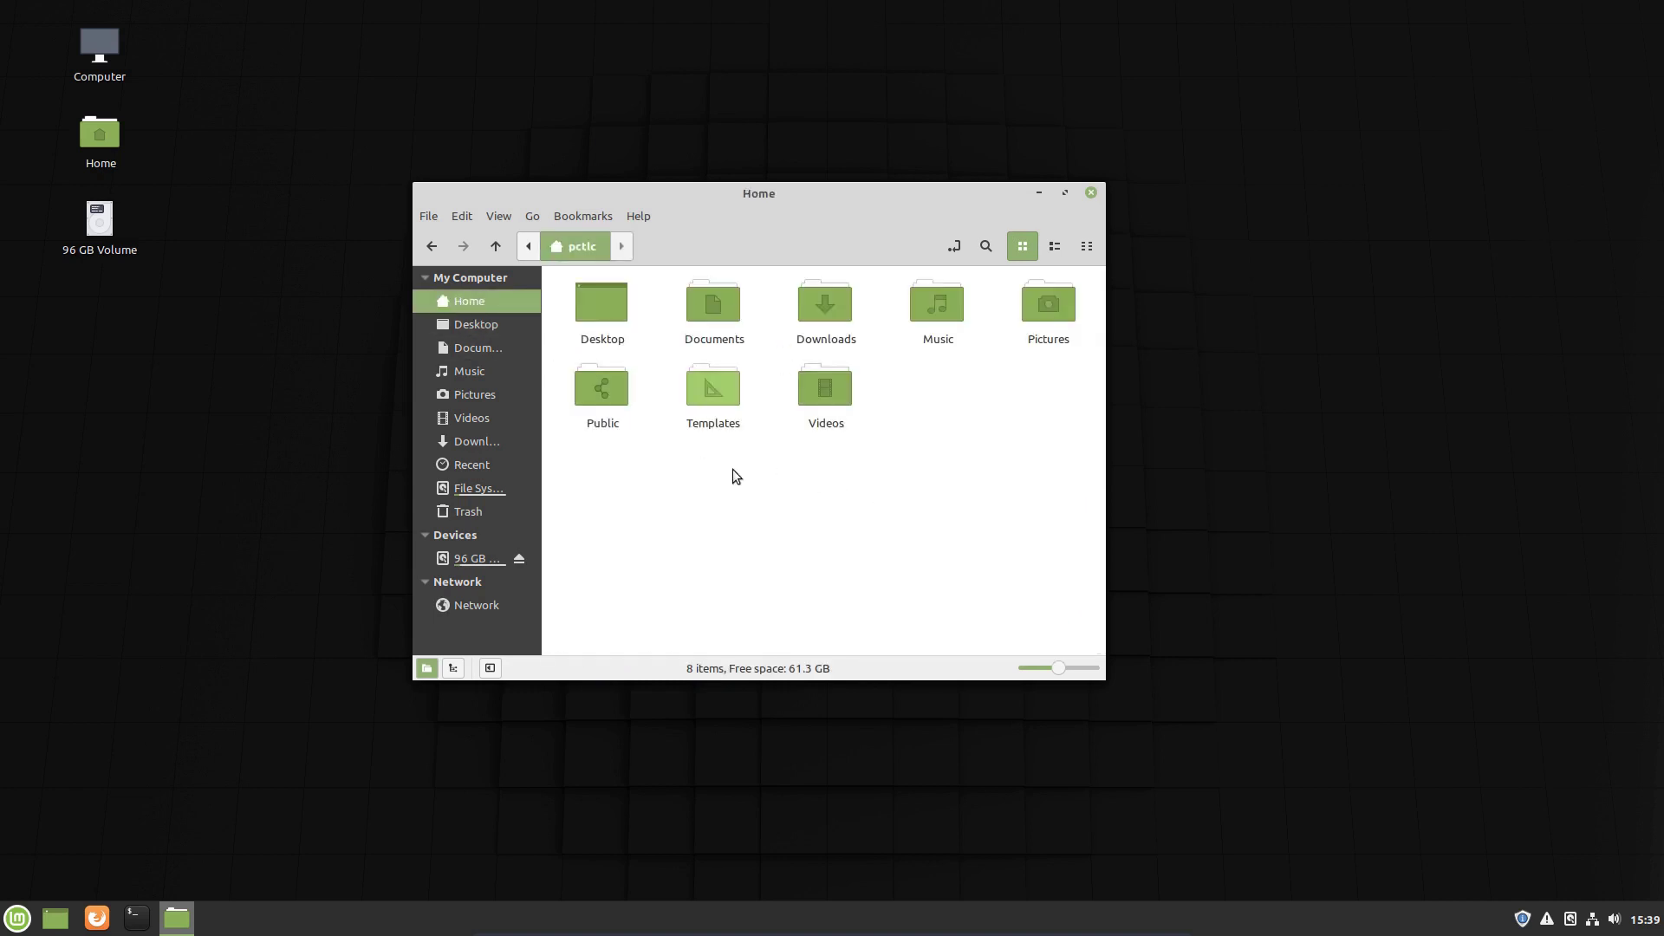
right_click(829, 486)
left_click(872, 671)
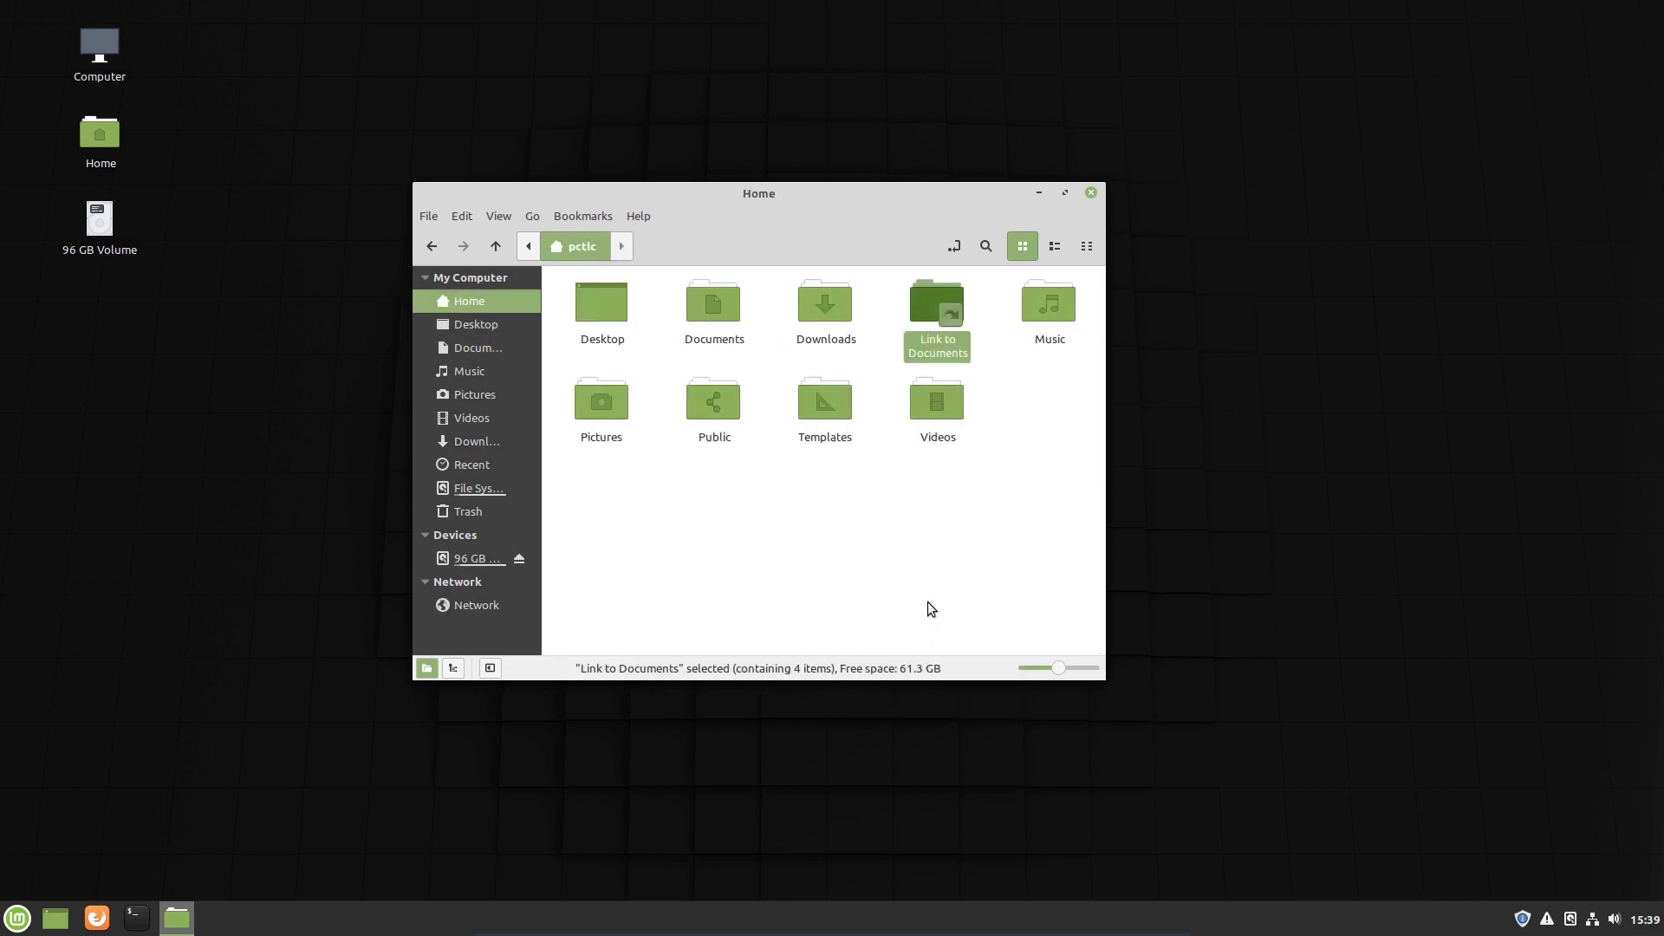
- Rename the pasted 'Link to Documents' to Windows-Documents
right_click(933, 299)
left_click(971, 526)
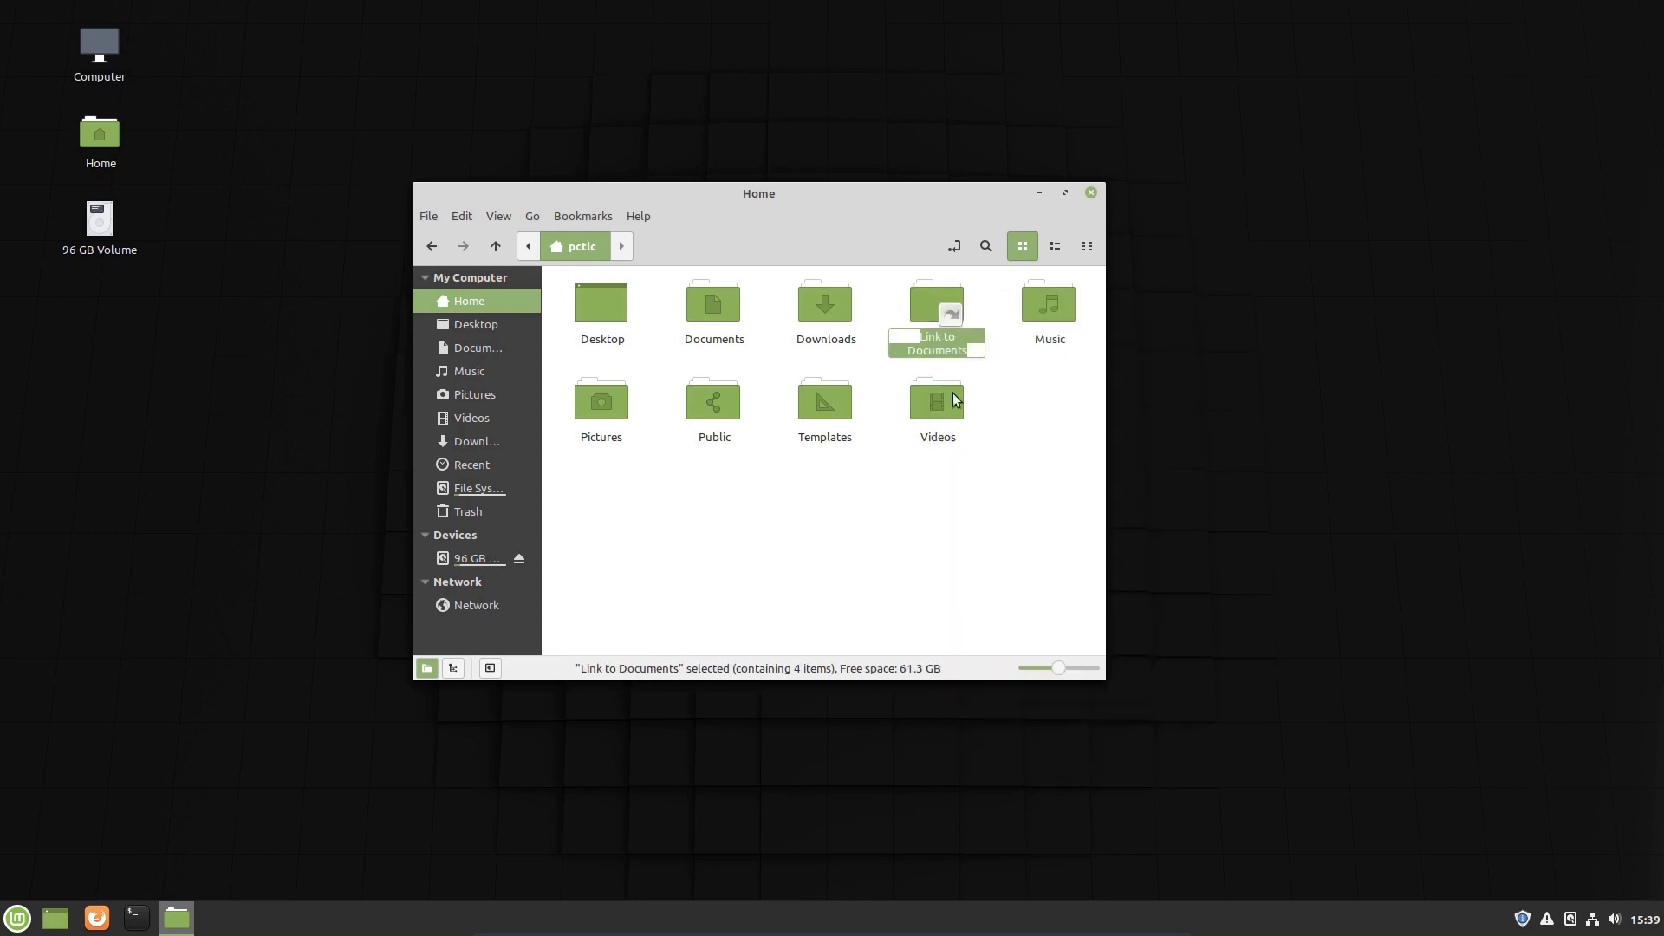
left_click(921, 340)
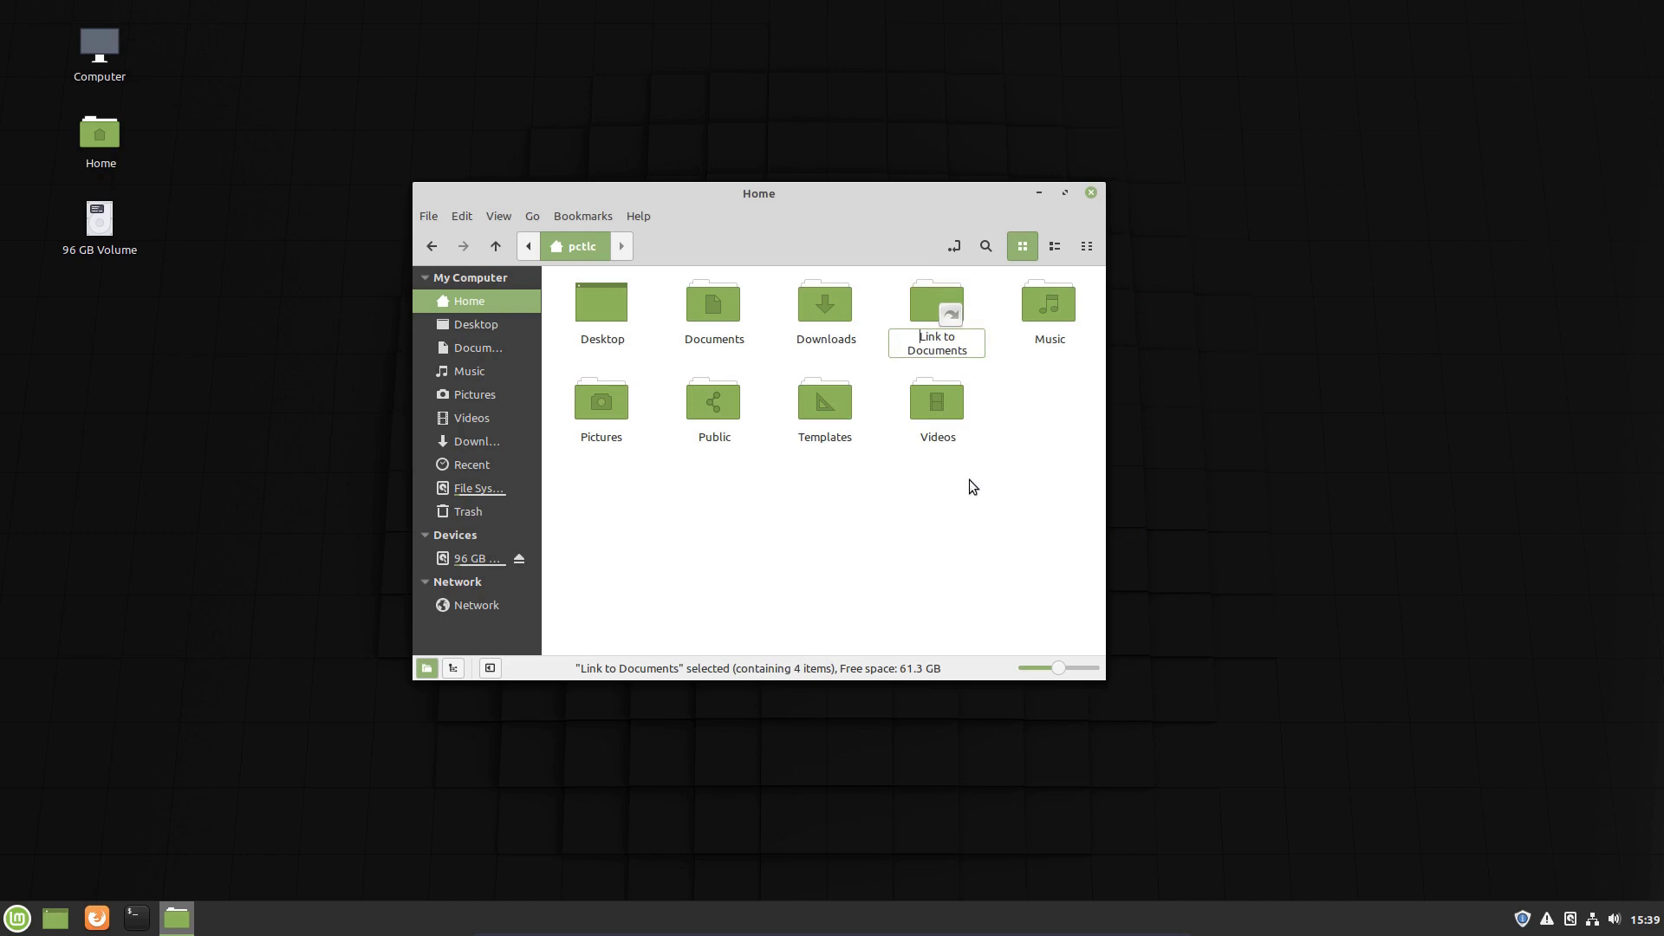
key("Delete")
key("Delete")
key("Delete")
key("Delete")
key("Delete")
key("Delete")
key("Delete")
key("Delete")
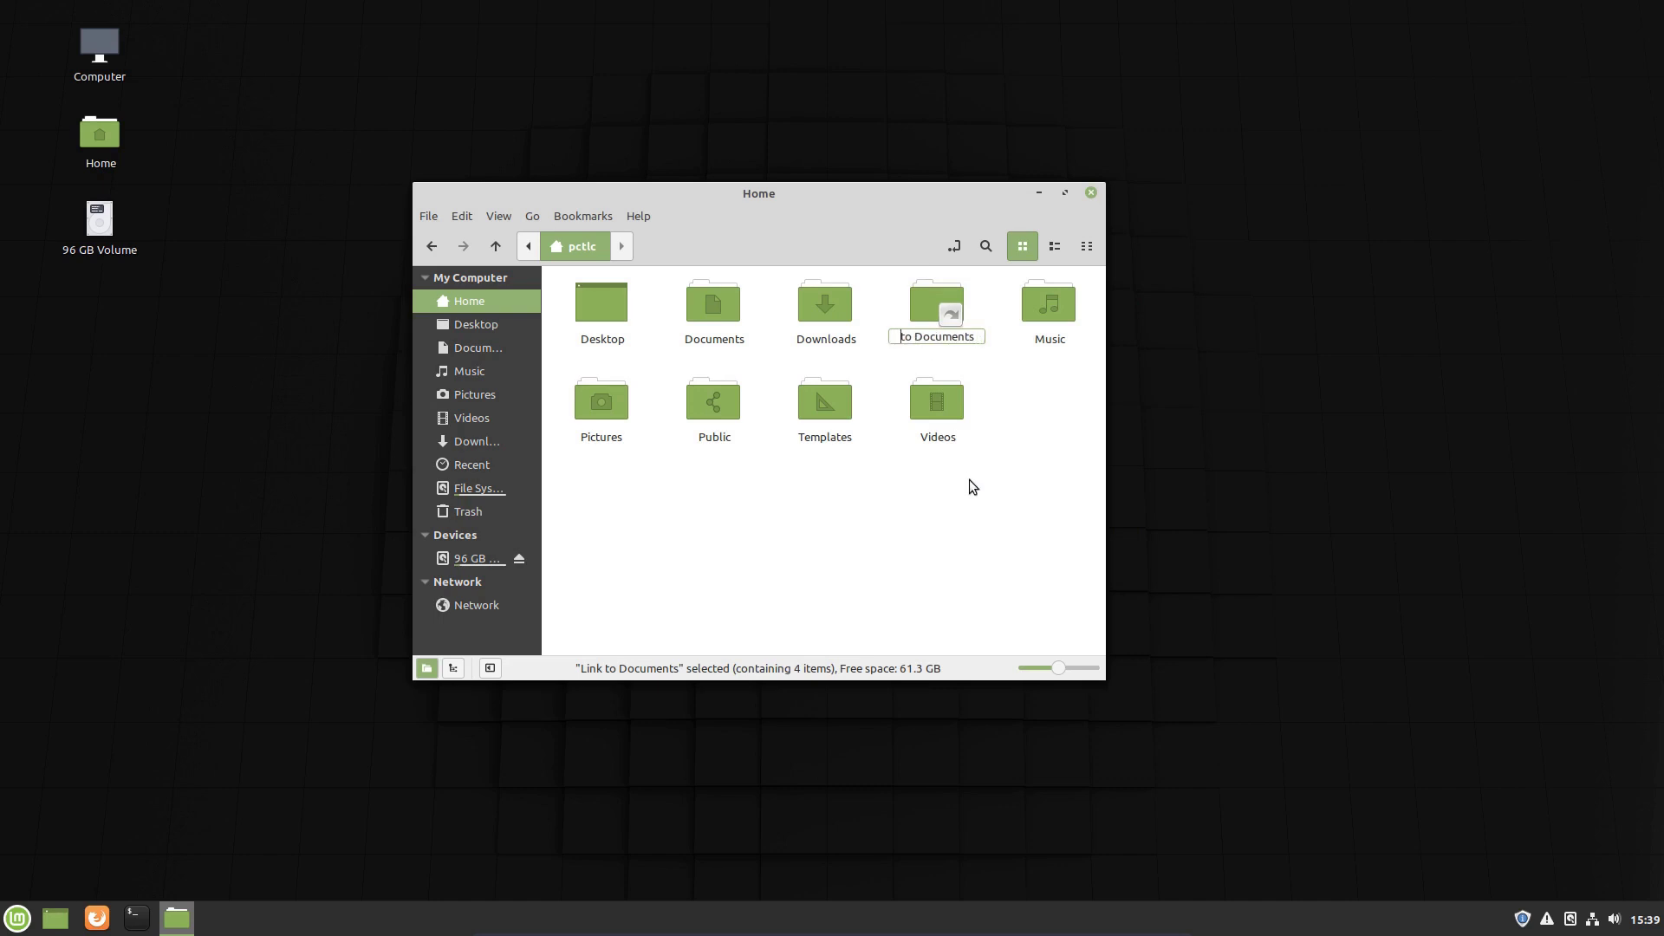
type("Windows")
key("BackSpace")
type("-")
key("Return")
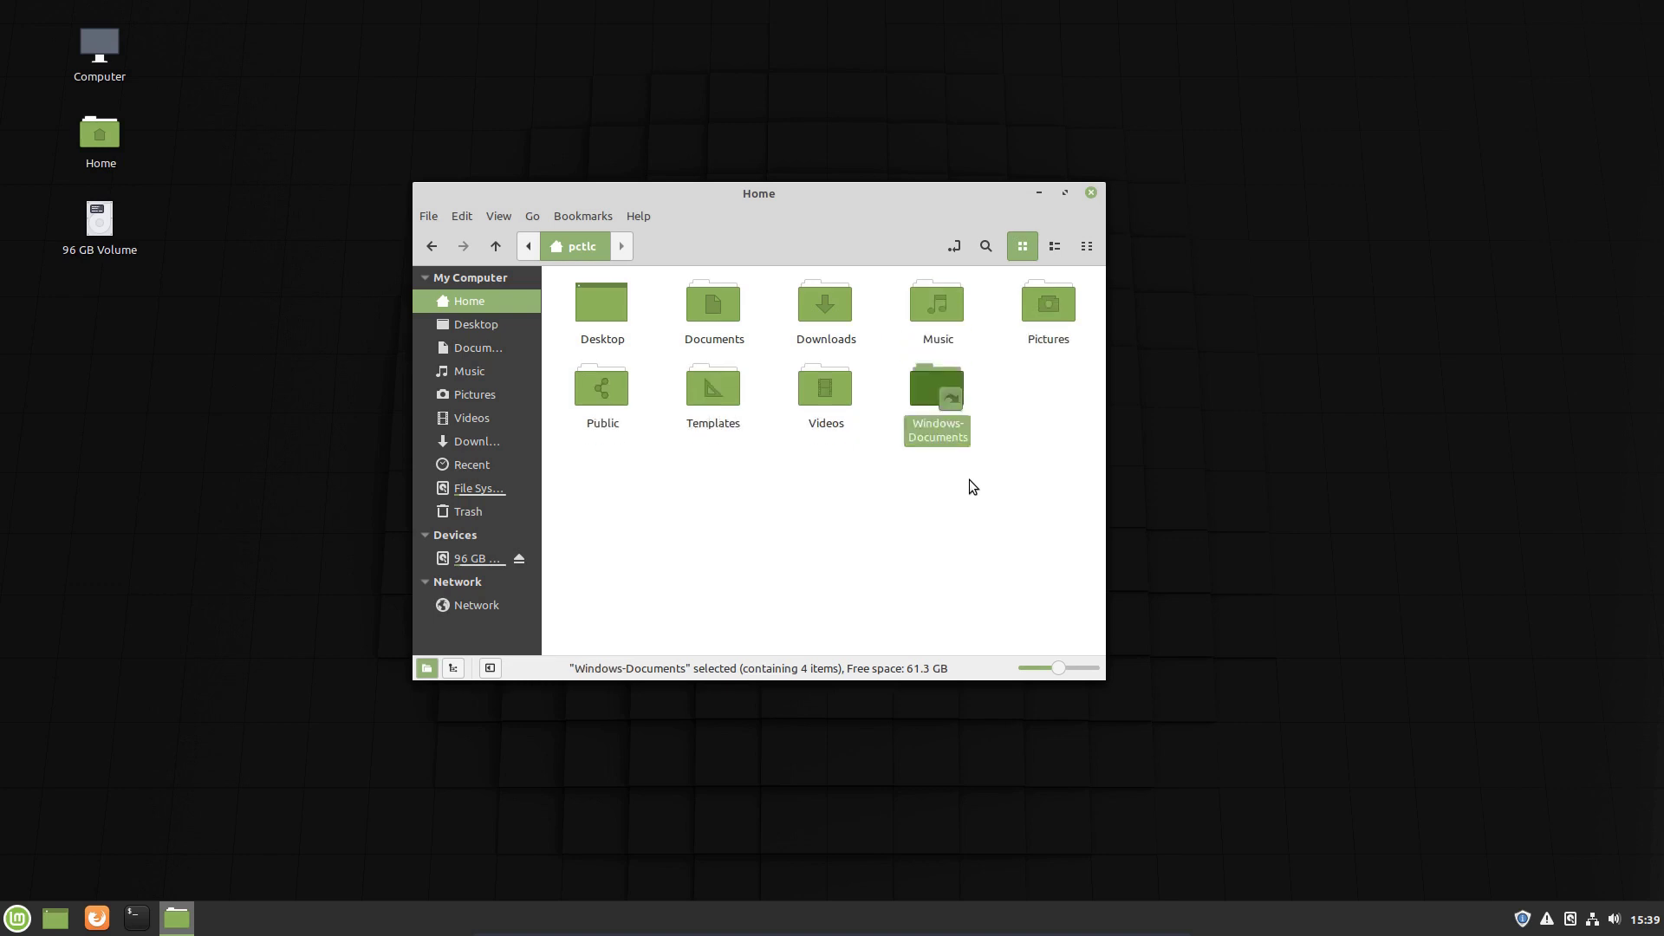
- Open the Windows-Documents link, check its My Pictures folder, then return to Home
double_click(929, 387)
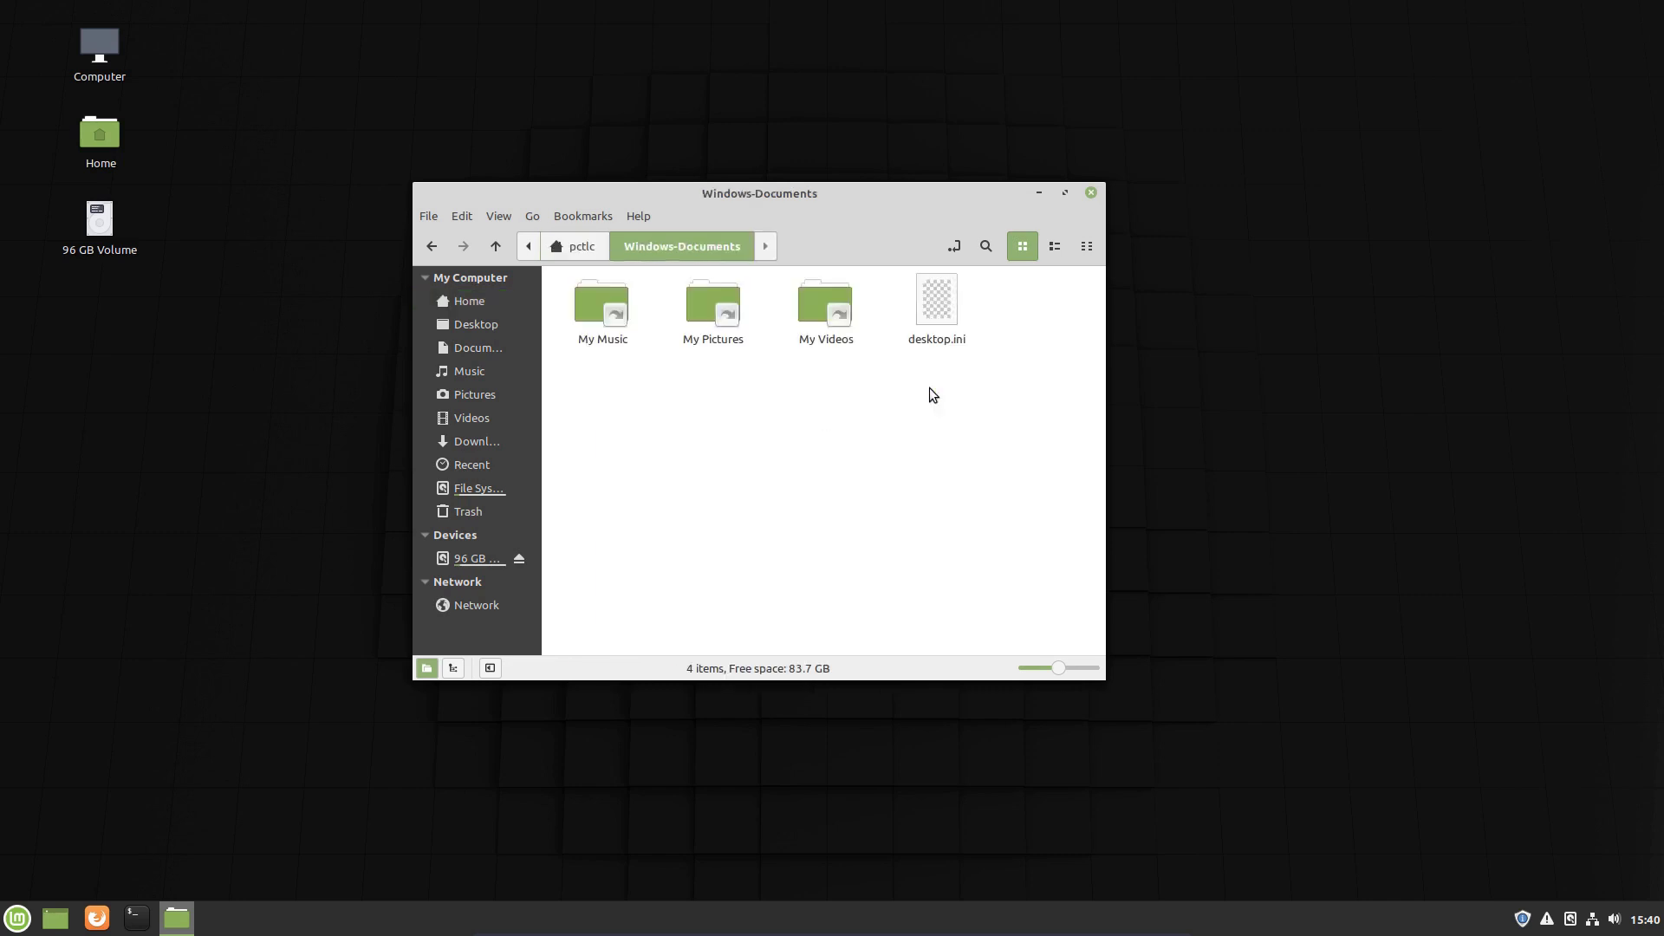
double_click(711, 298)
left_click(705, 246)
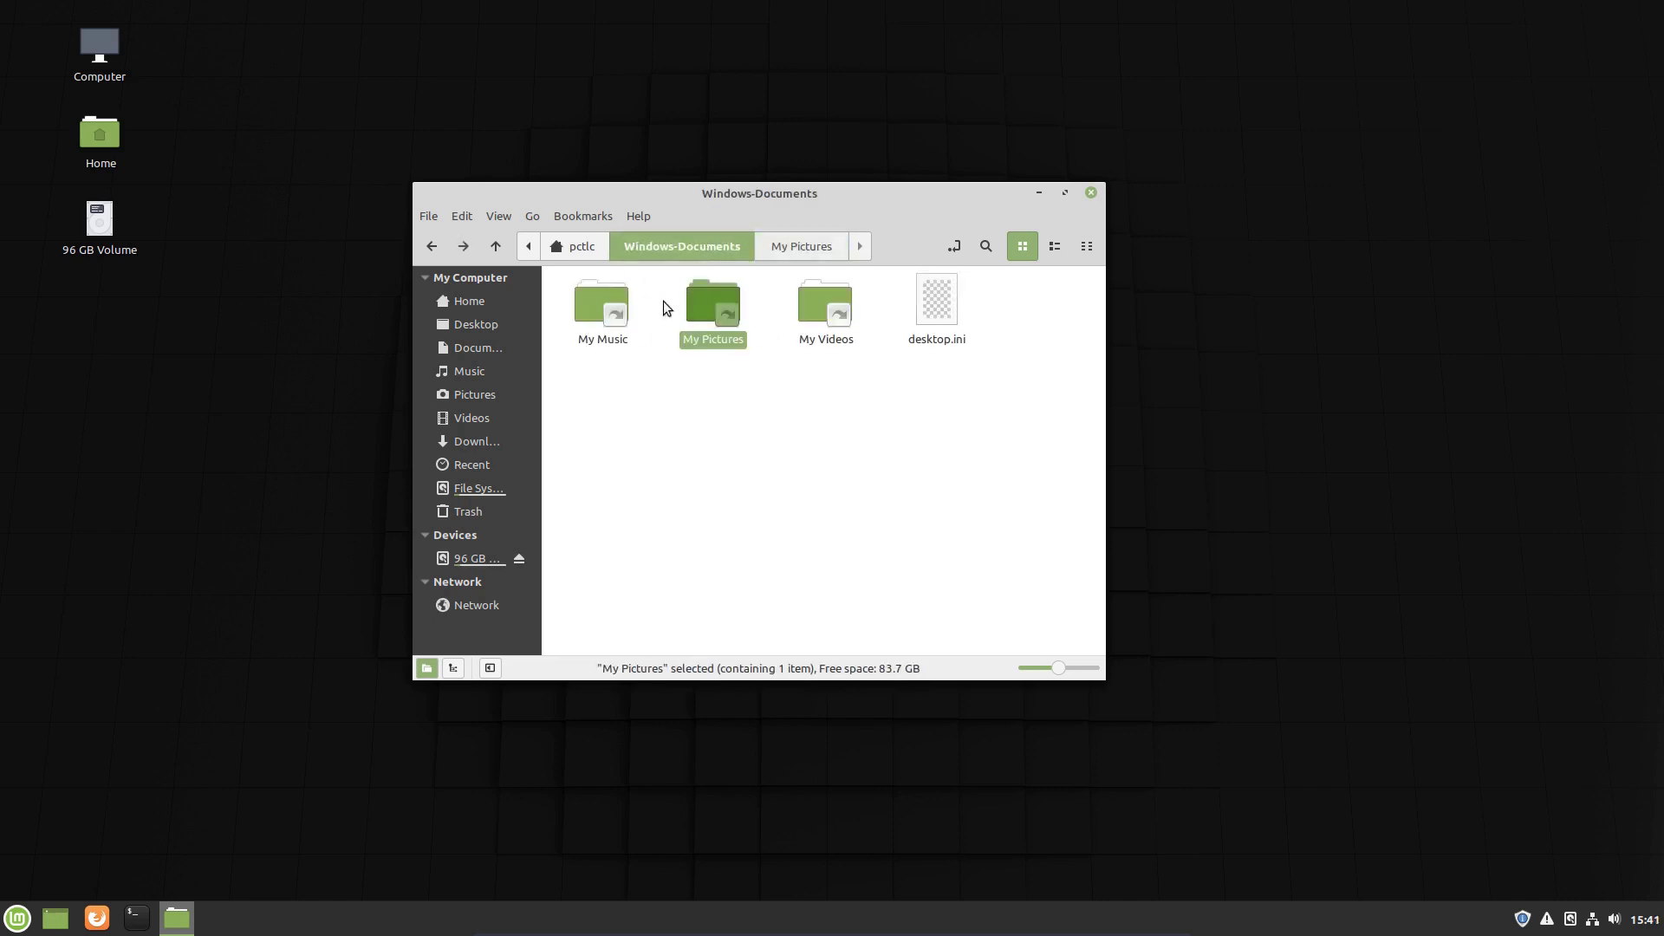
left_click(580, 247)
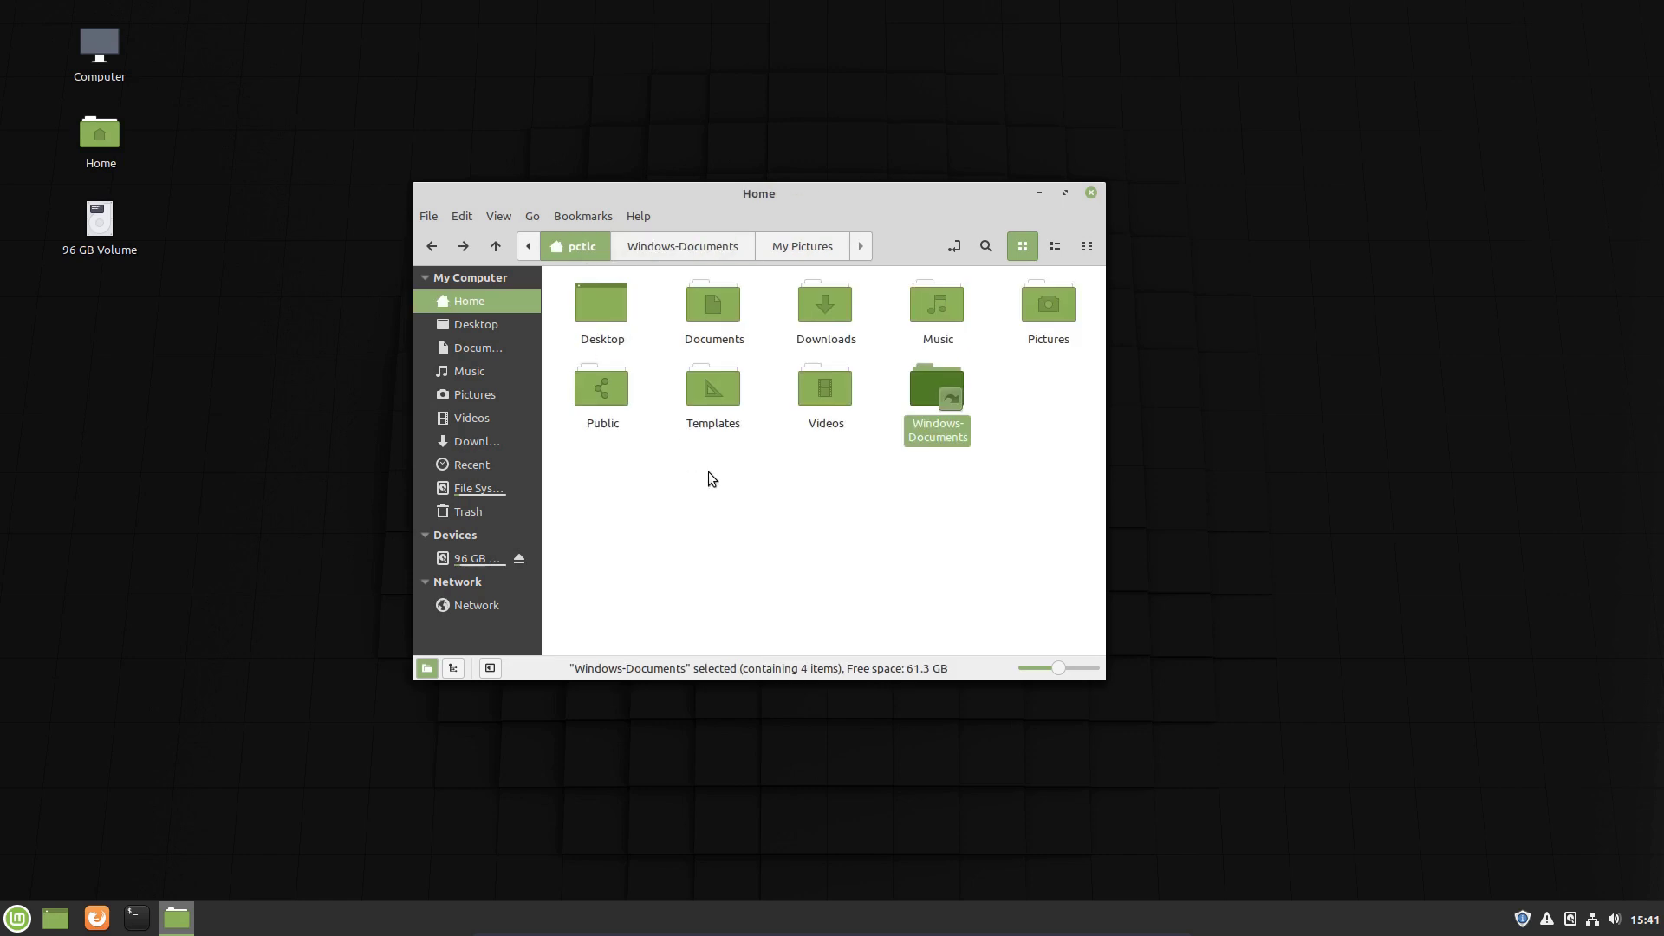
- On the 96 GB Volume, browse Users into the Windows user's Documents folder
left_click(460, 561)
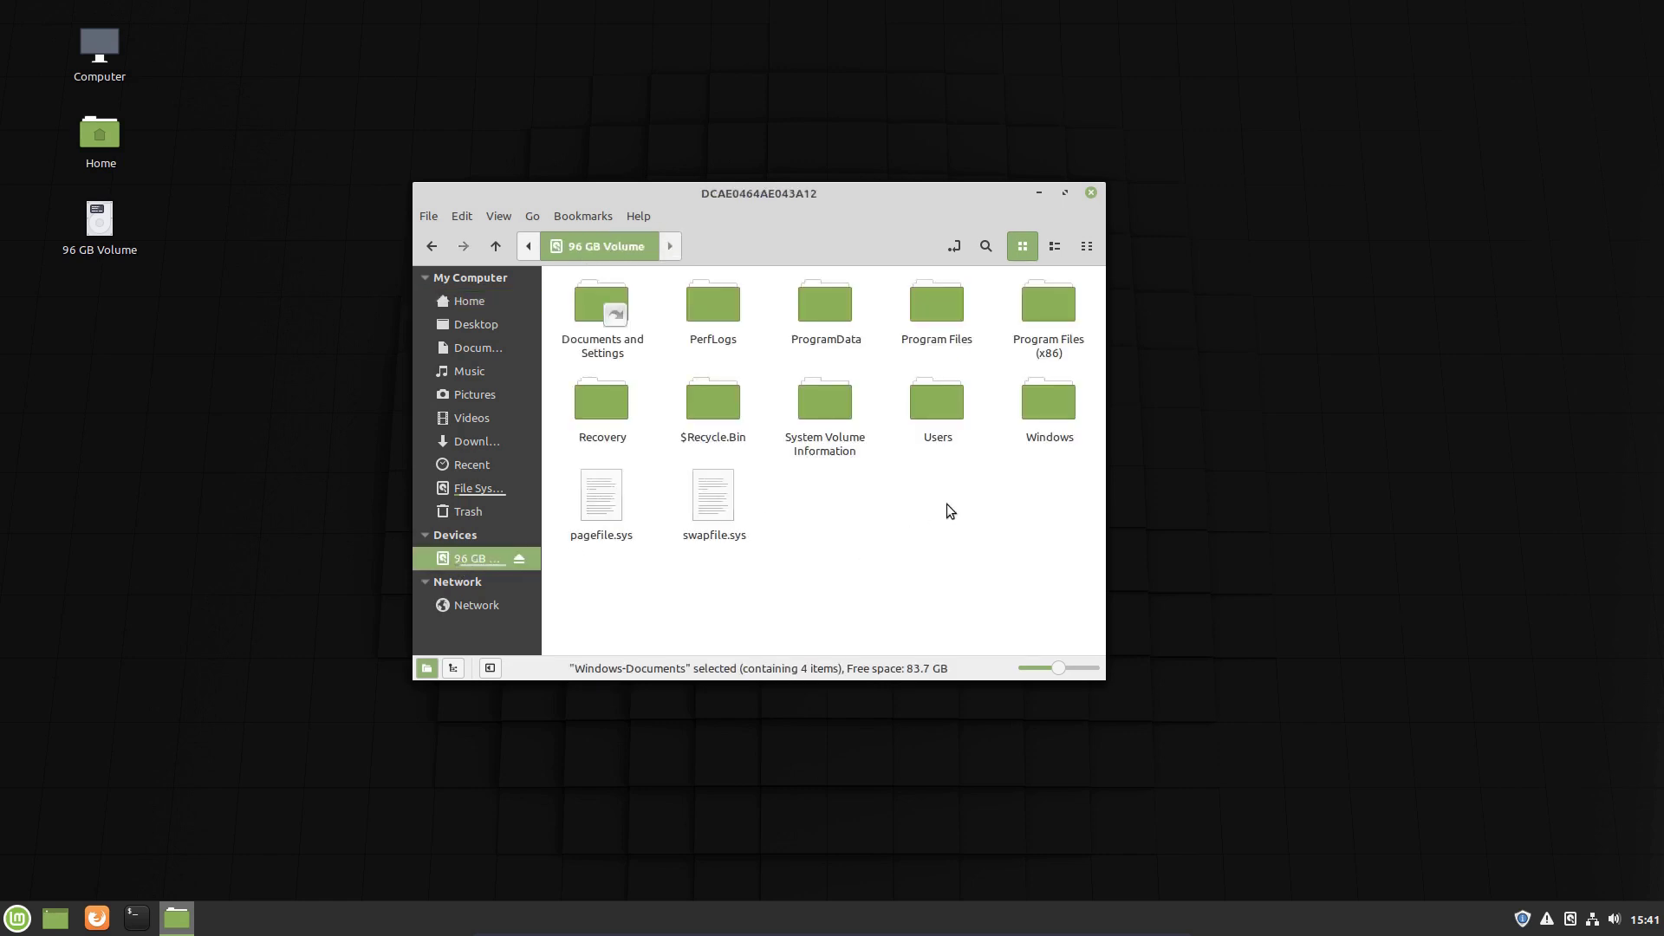
double_click(941, 397)
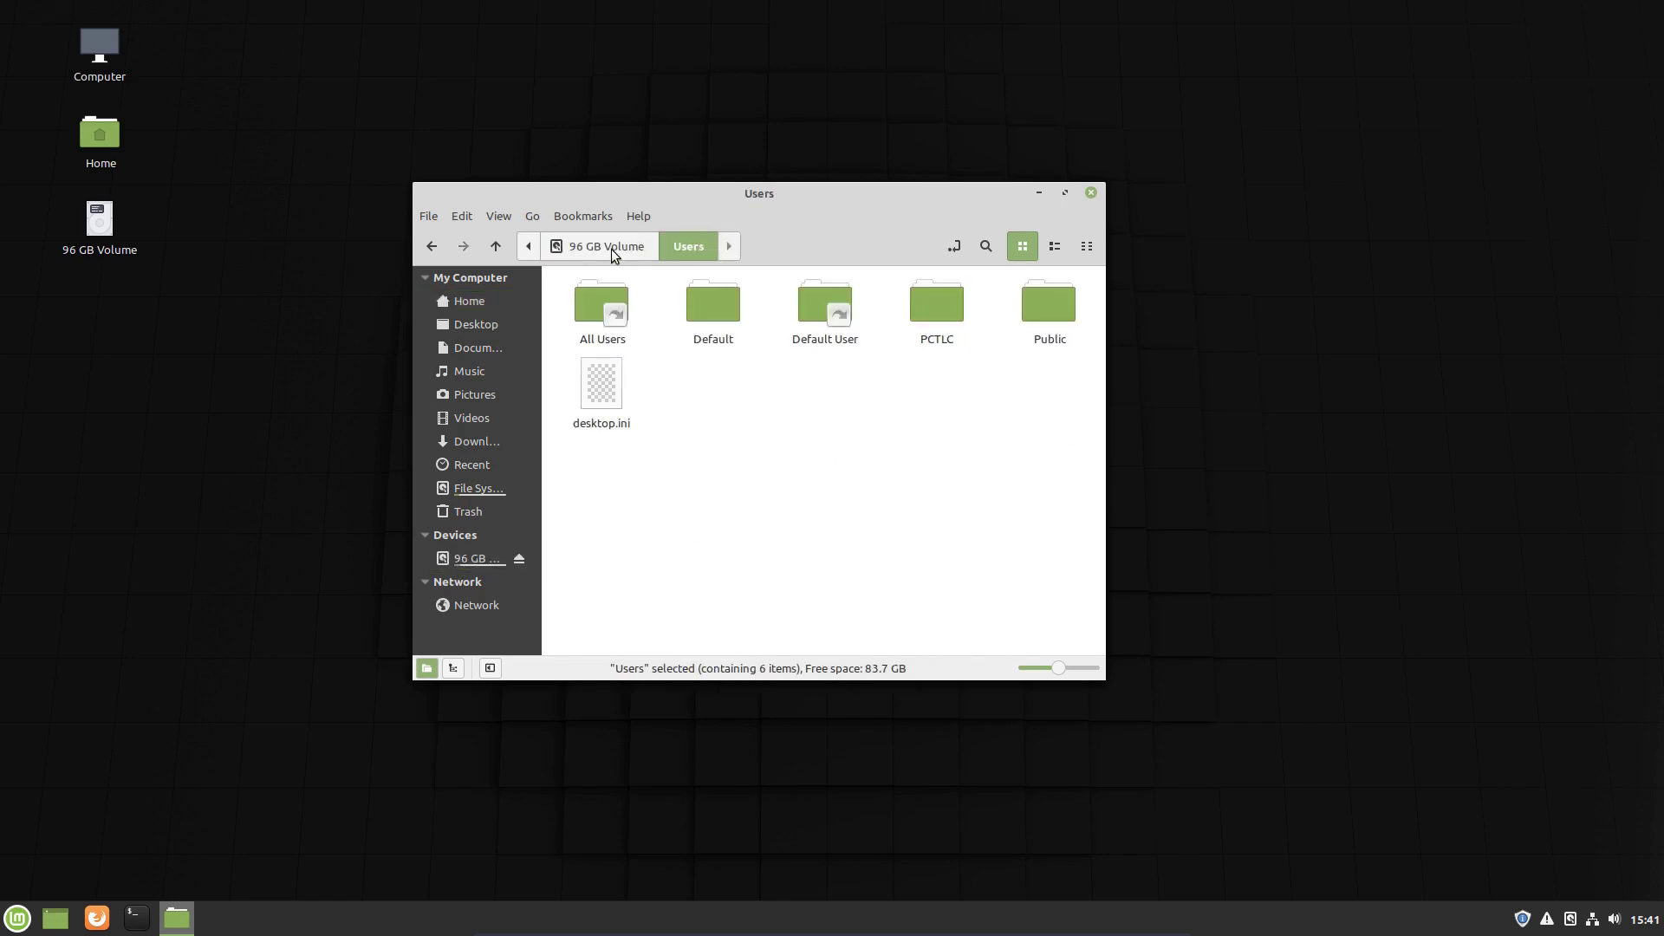
left_click(609, 248)
double_click(934, 418)
double_click(933, 324)
left_click(715, 390)
double_click(715, 390)
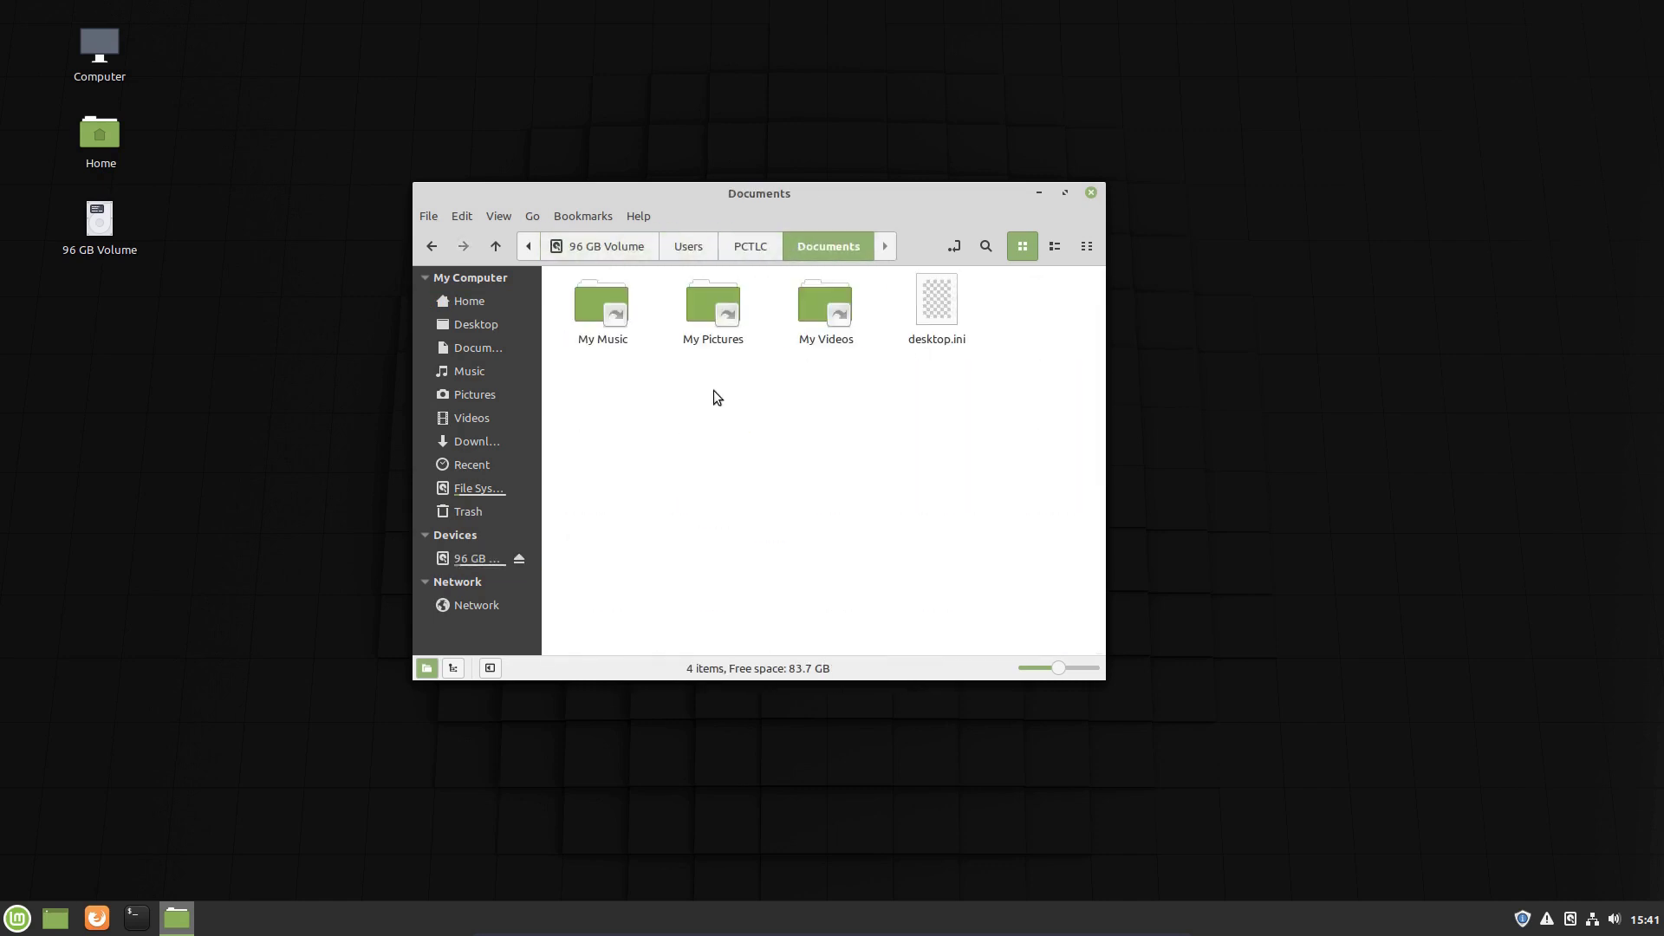
- Look inside the Windows user's Downloads and My Documents folders for comparison
left_click(751, 248)
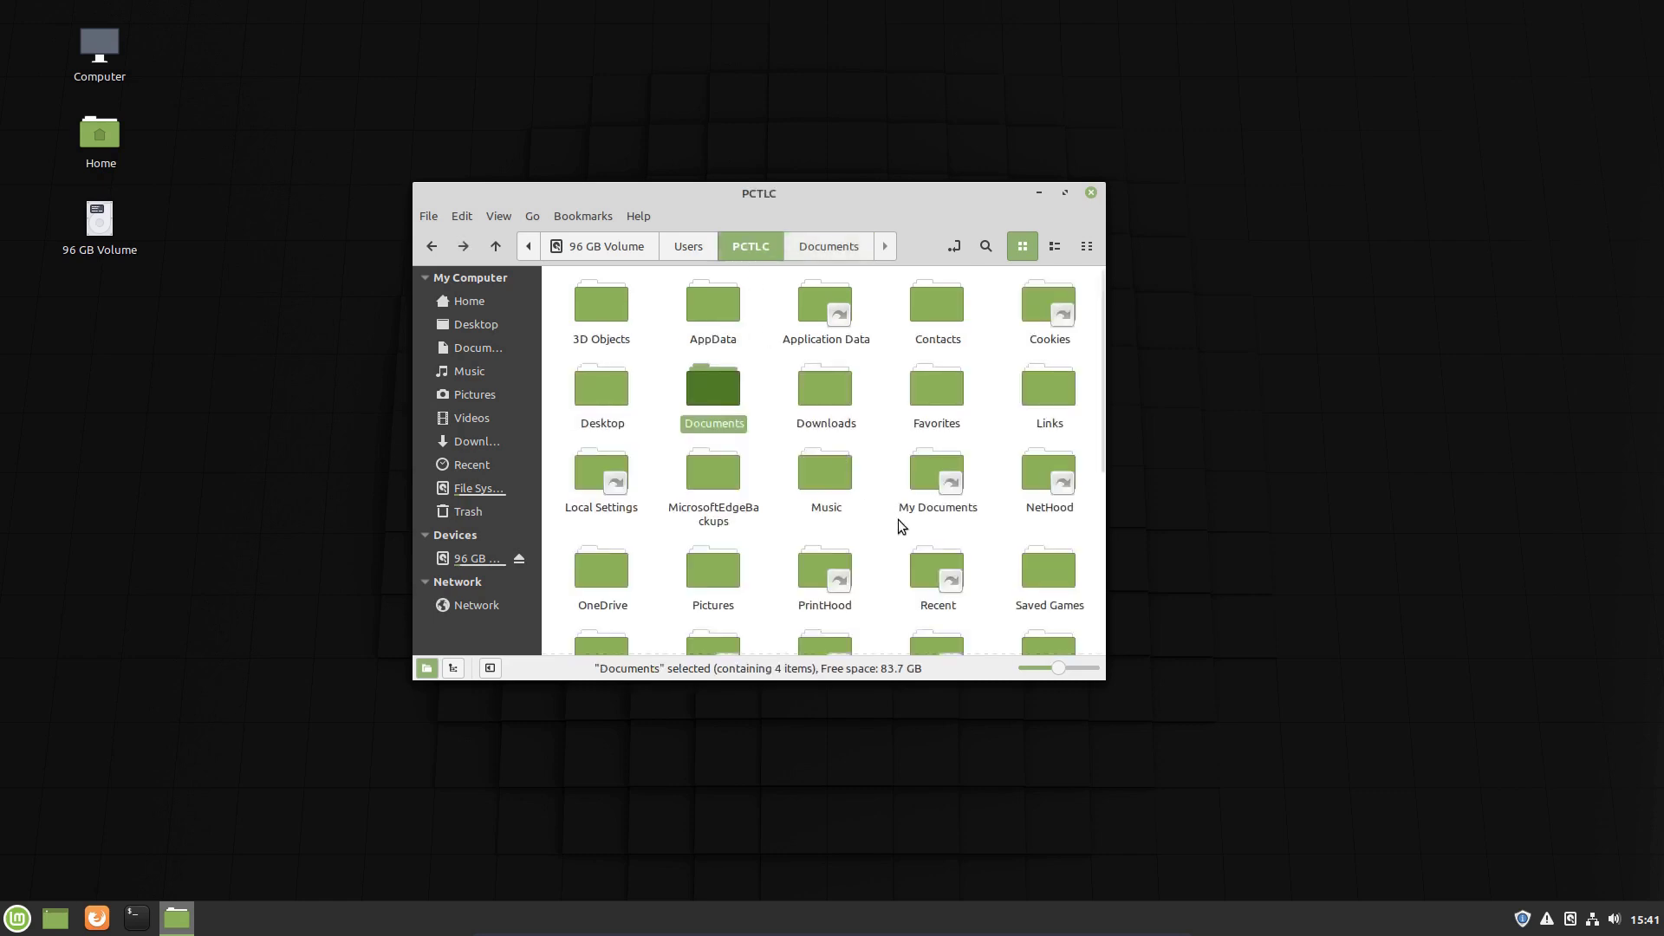
double_click(837, 401)
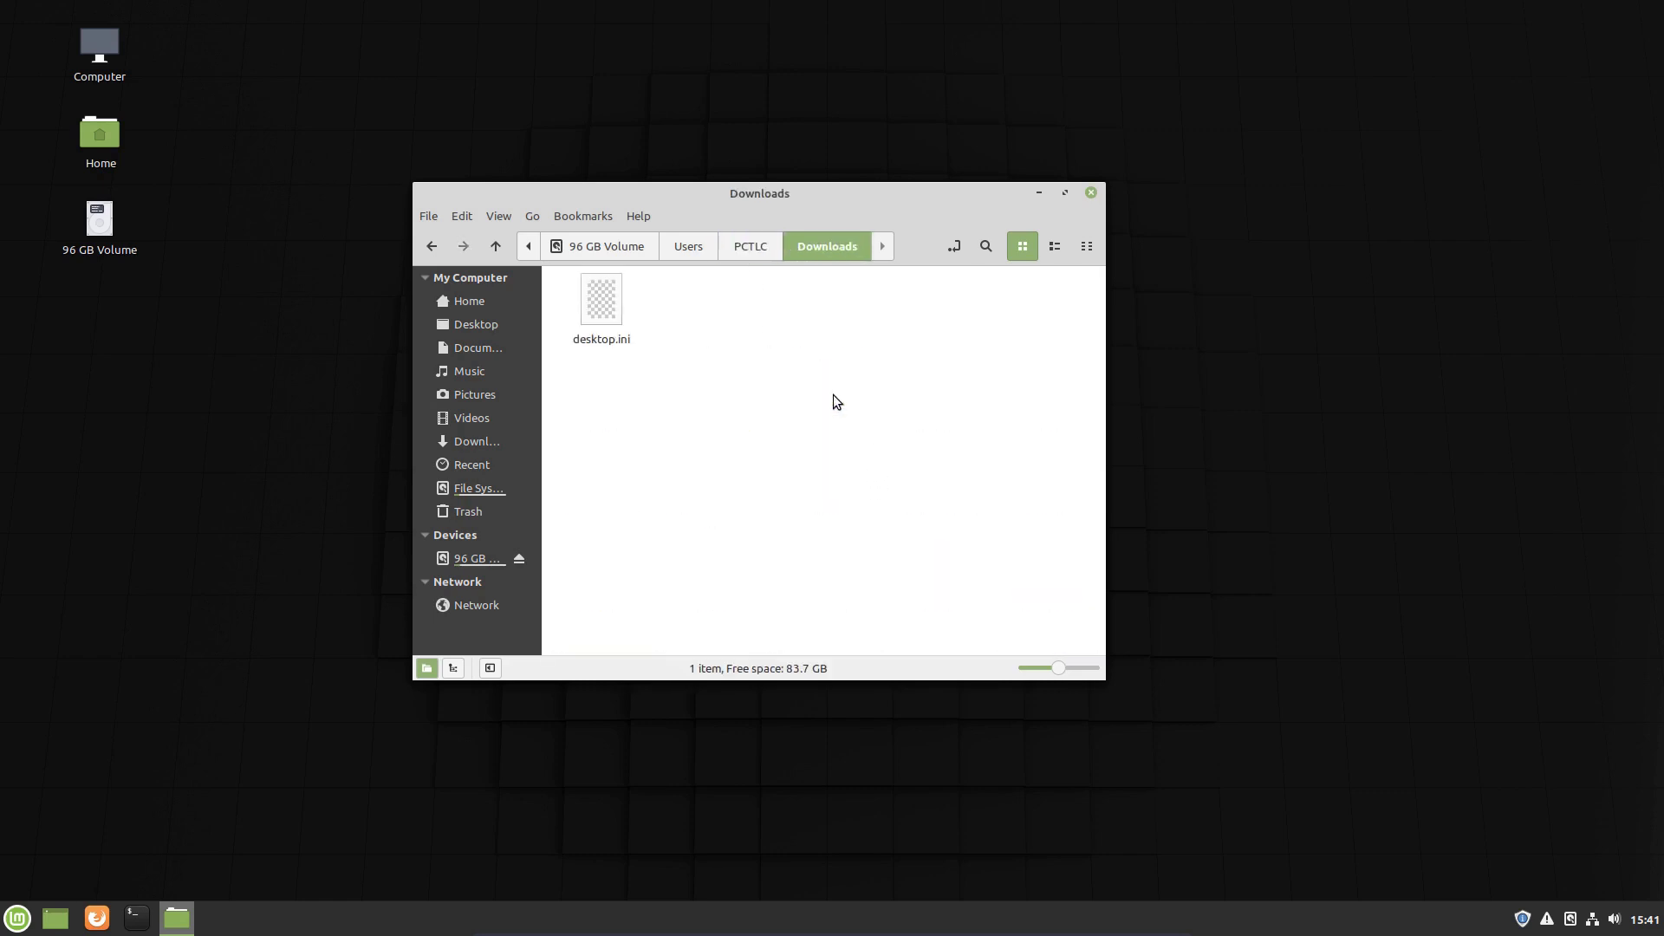
left_click(766, 247)
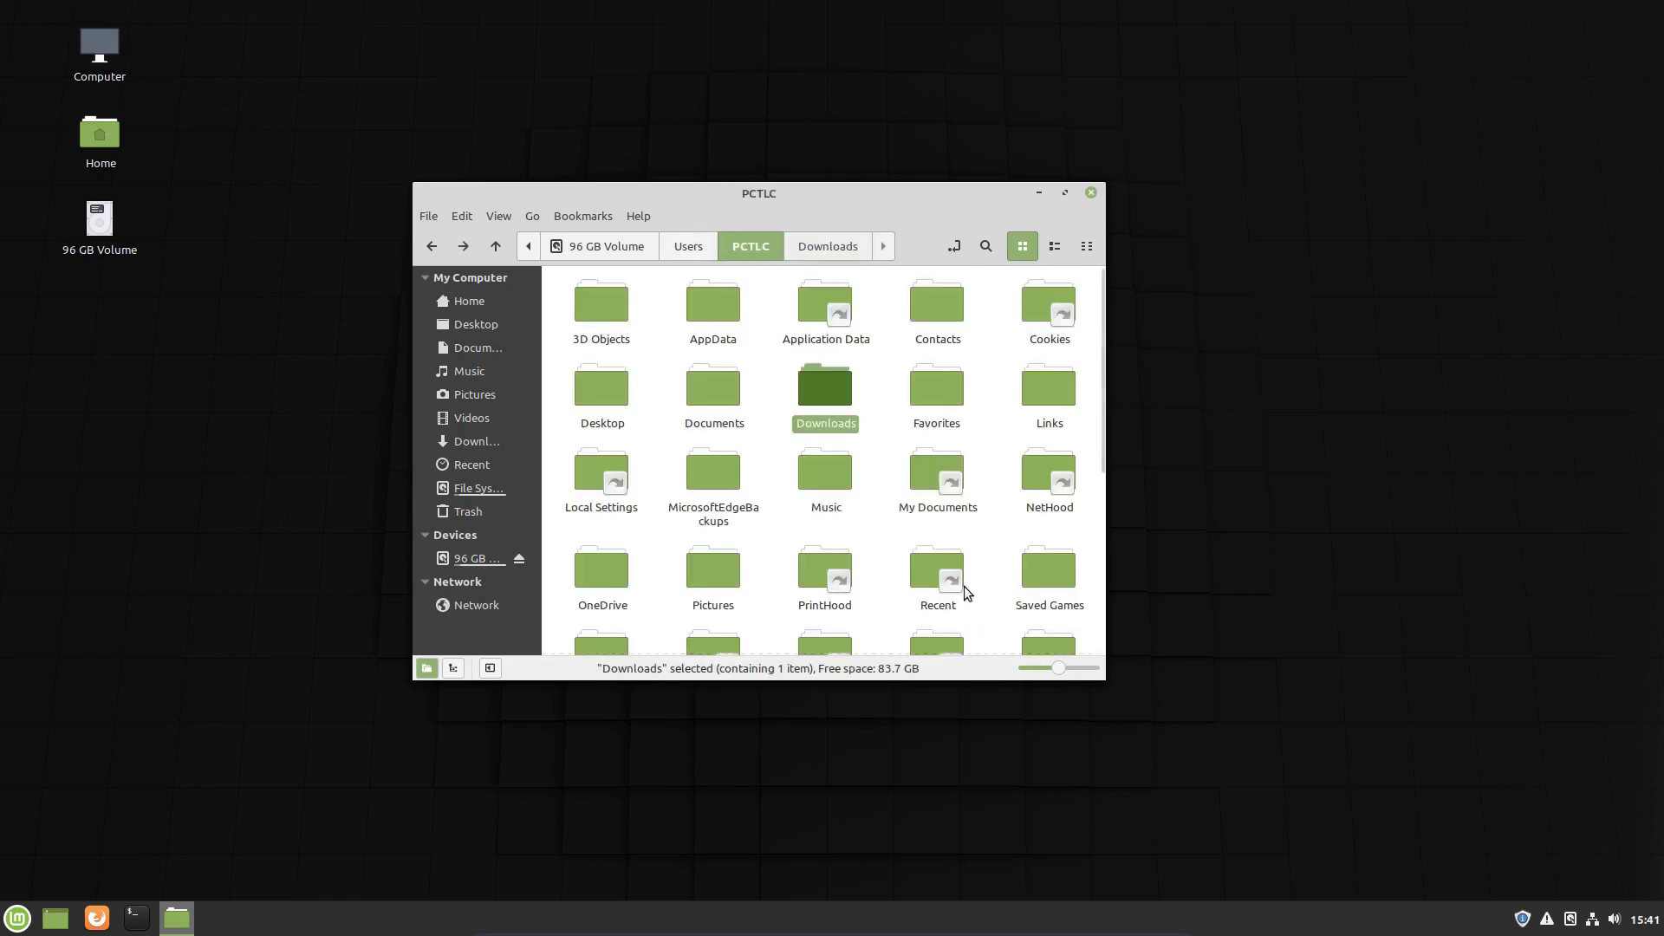
double_click(927, 473)
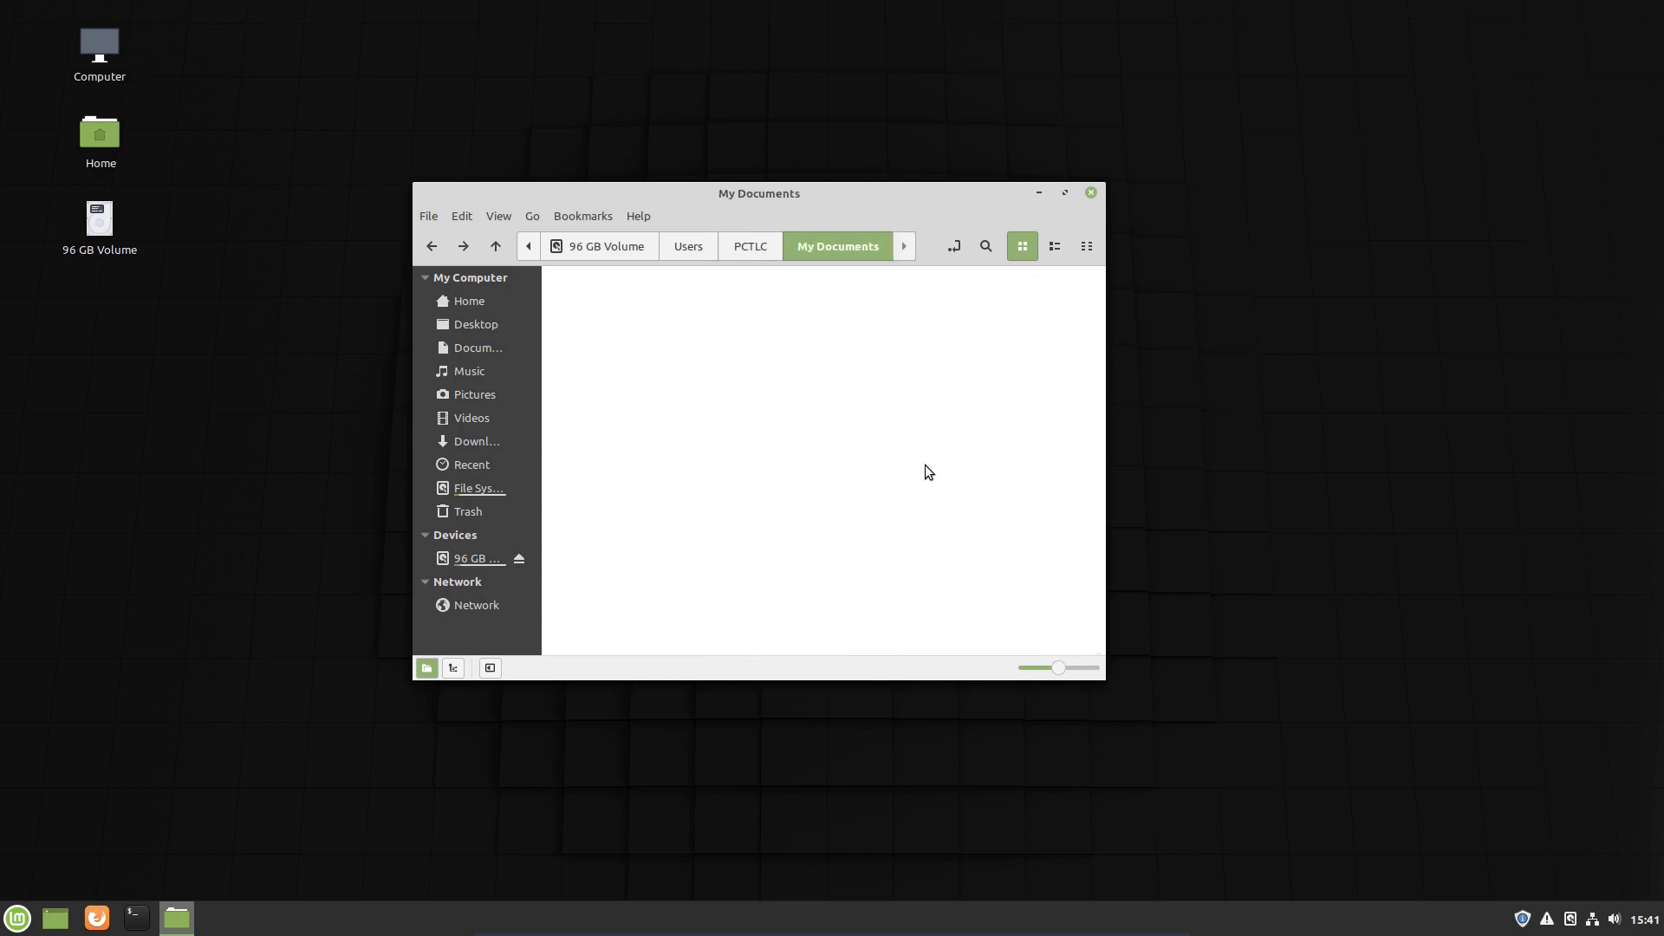
left_click(739, 253)
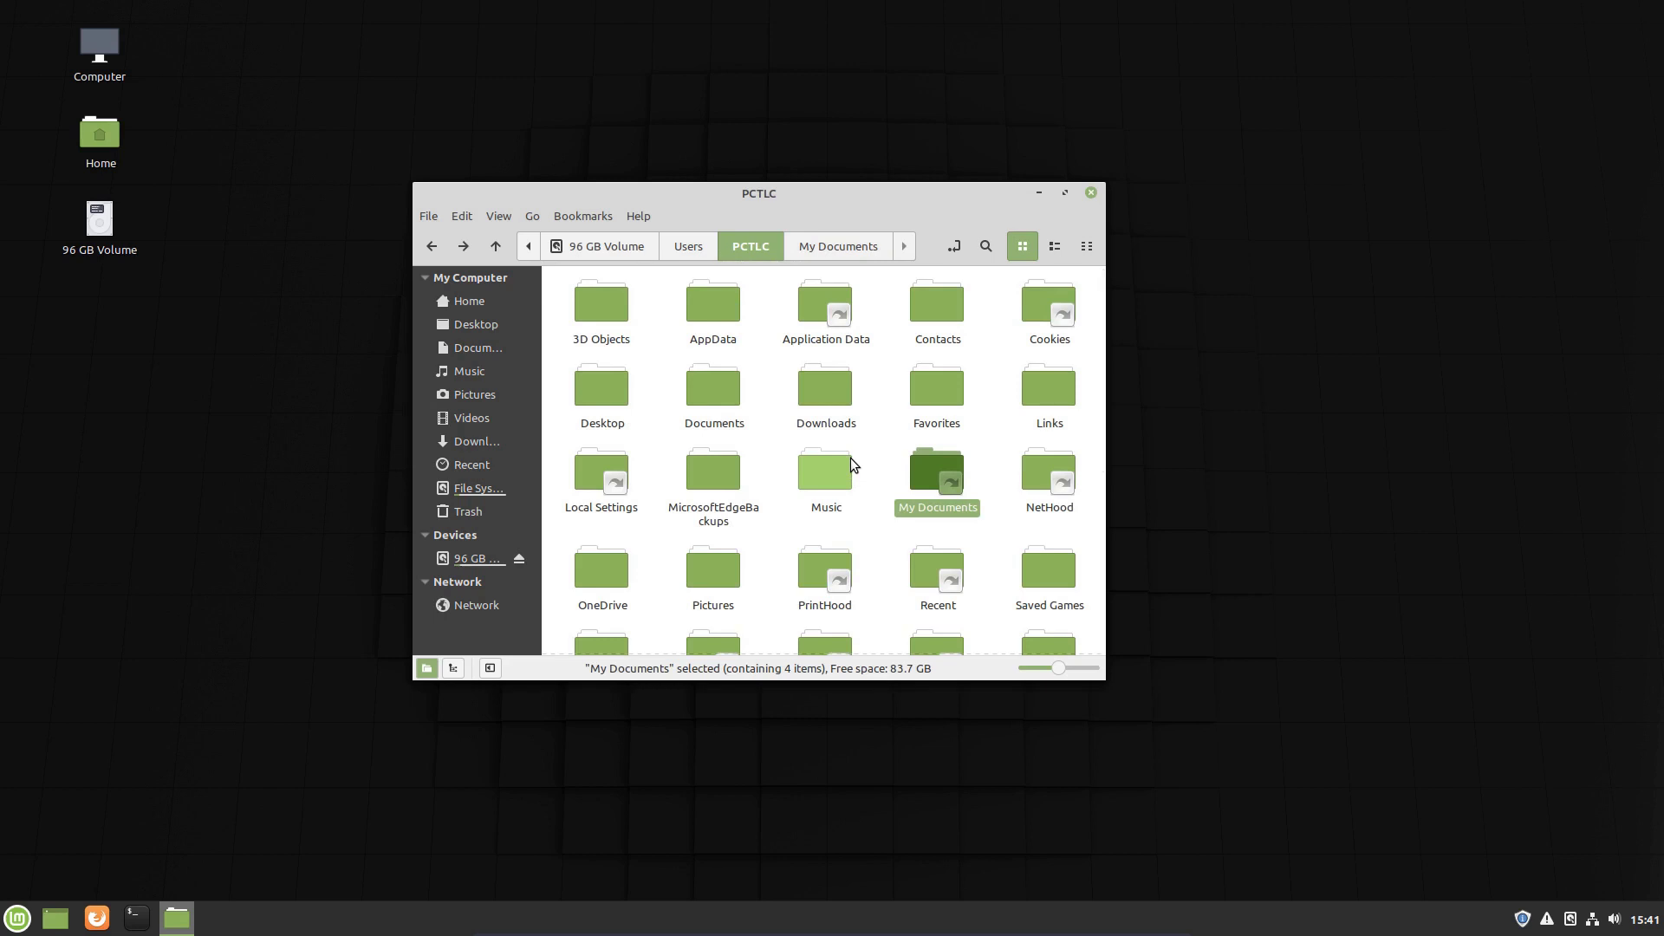
scroll(850, 457, "down", 3)
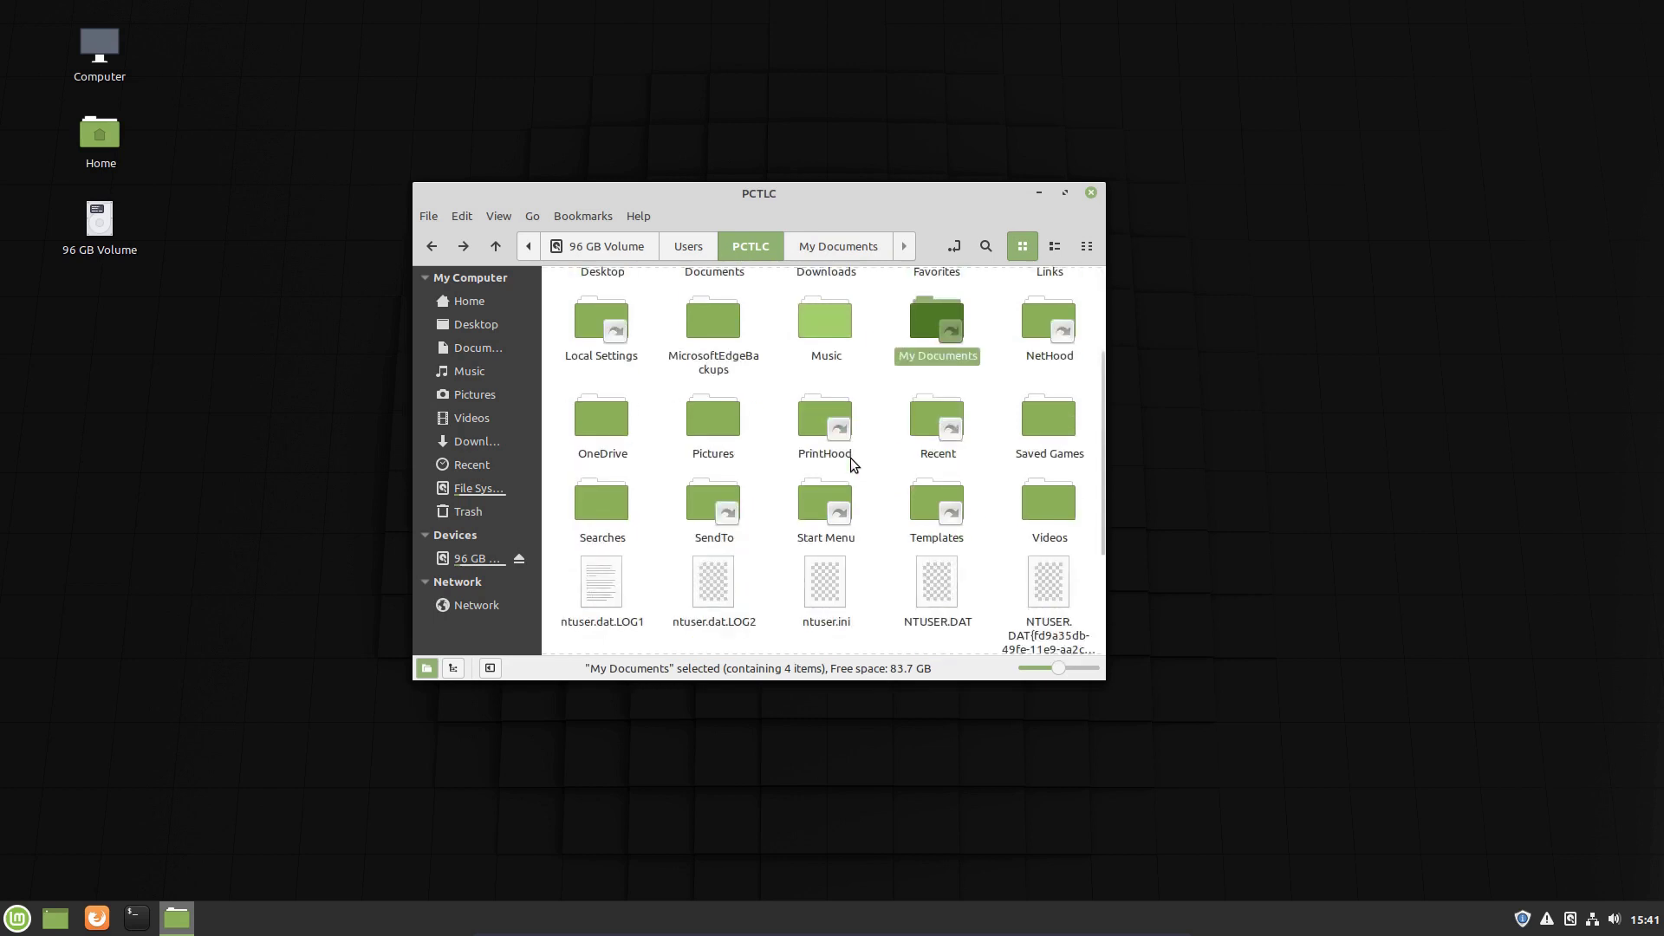
scroll(887, 475, "up", 3)
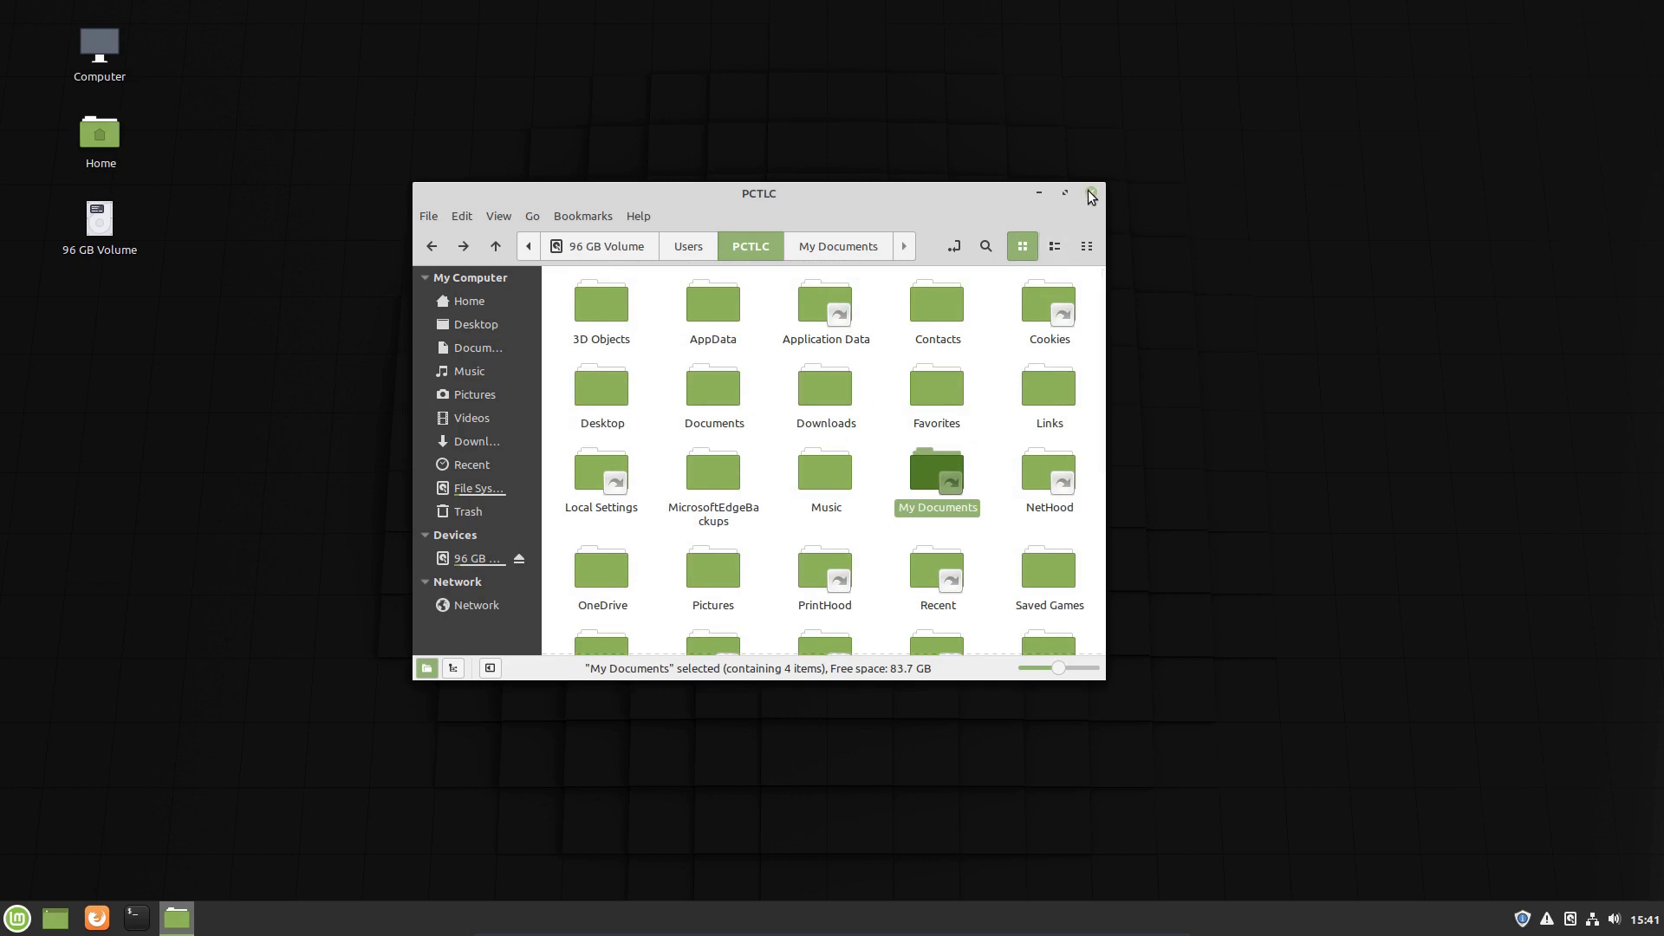
- Reopen the Windows user's Documents folder, then go up to Users and back into the user folder
left_click(708, 401)
double_click(708, 401)
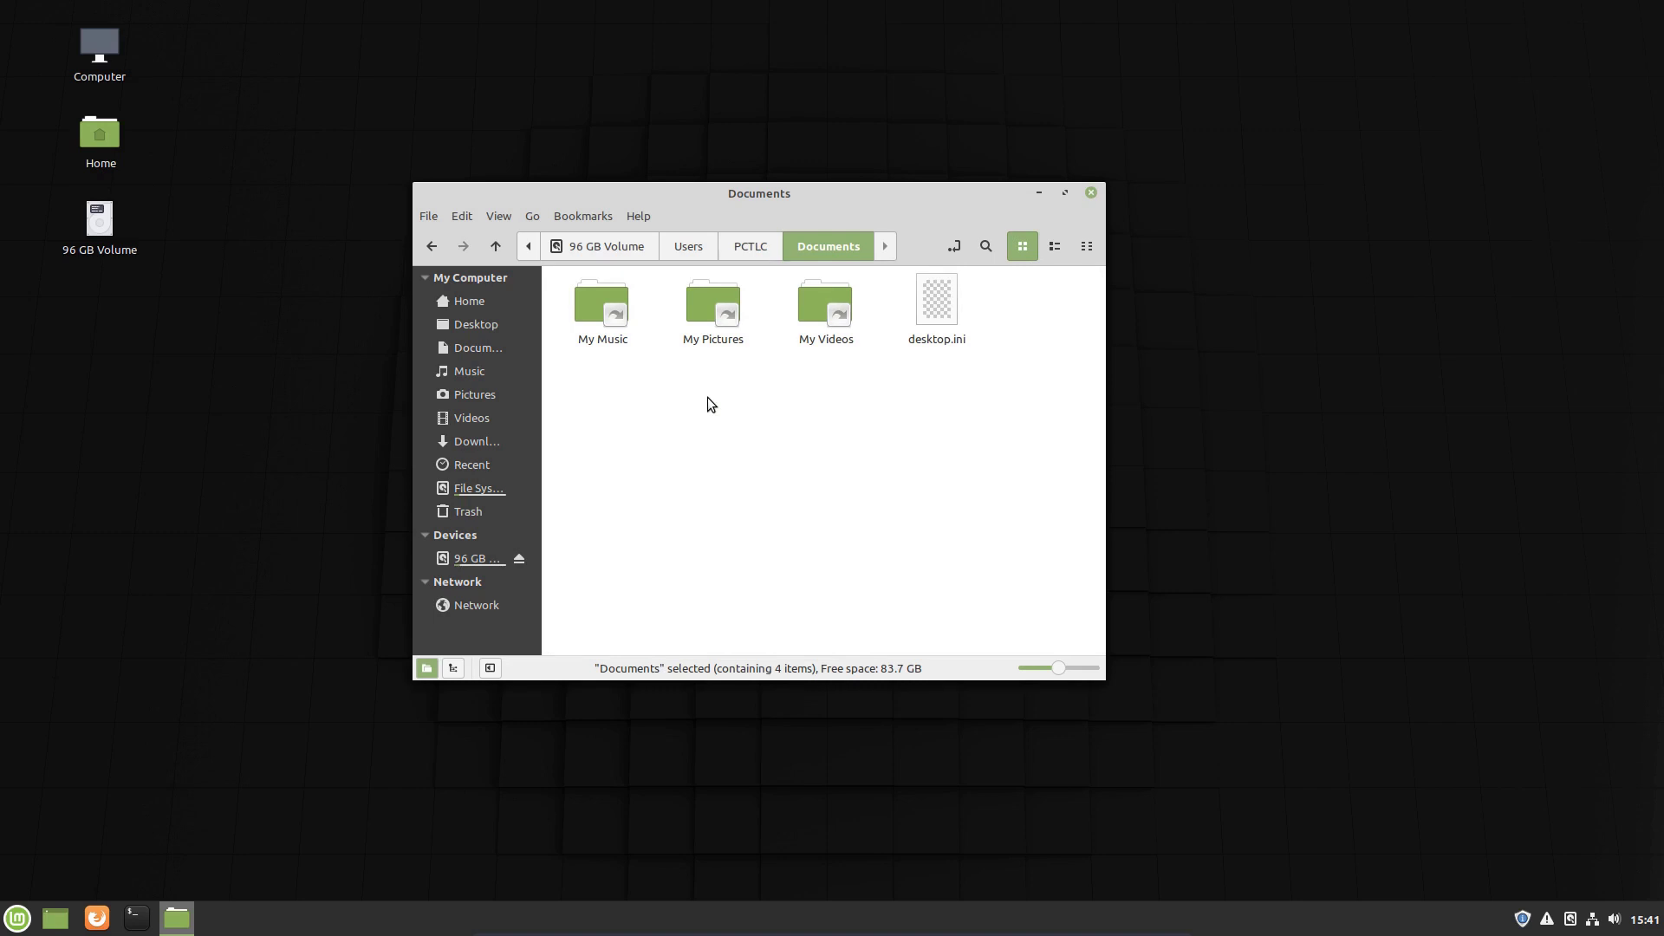
left_click(688, 247)
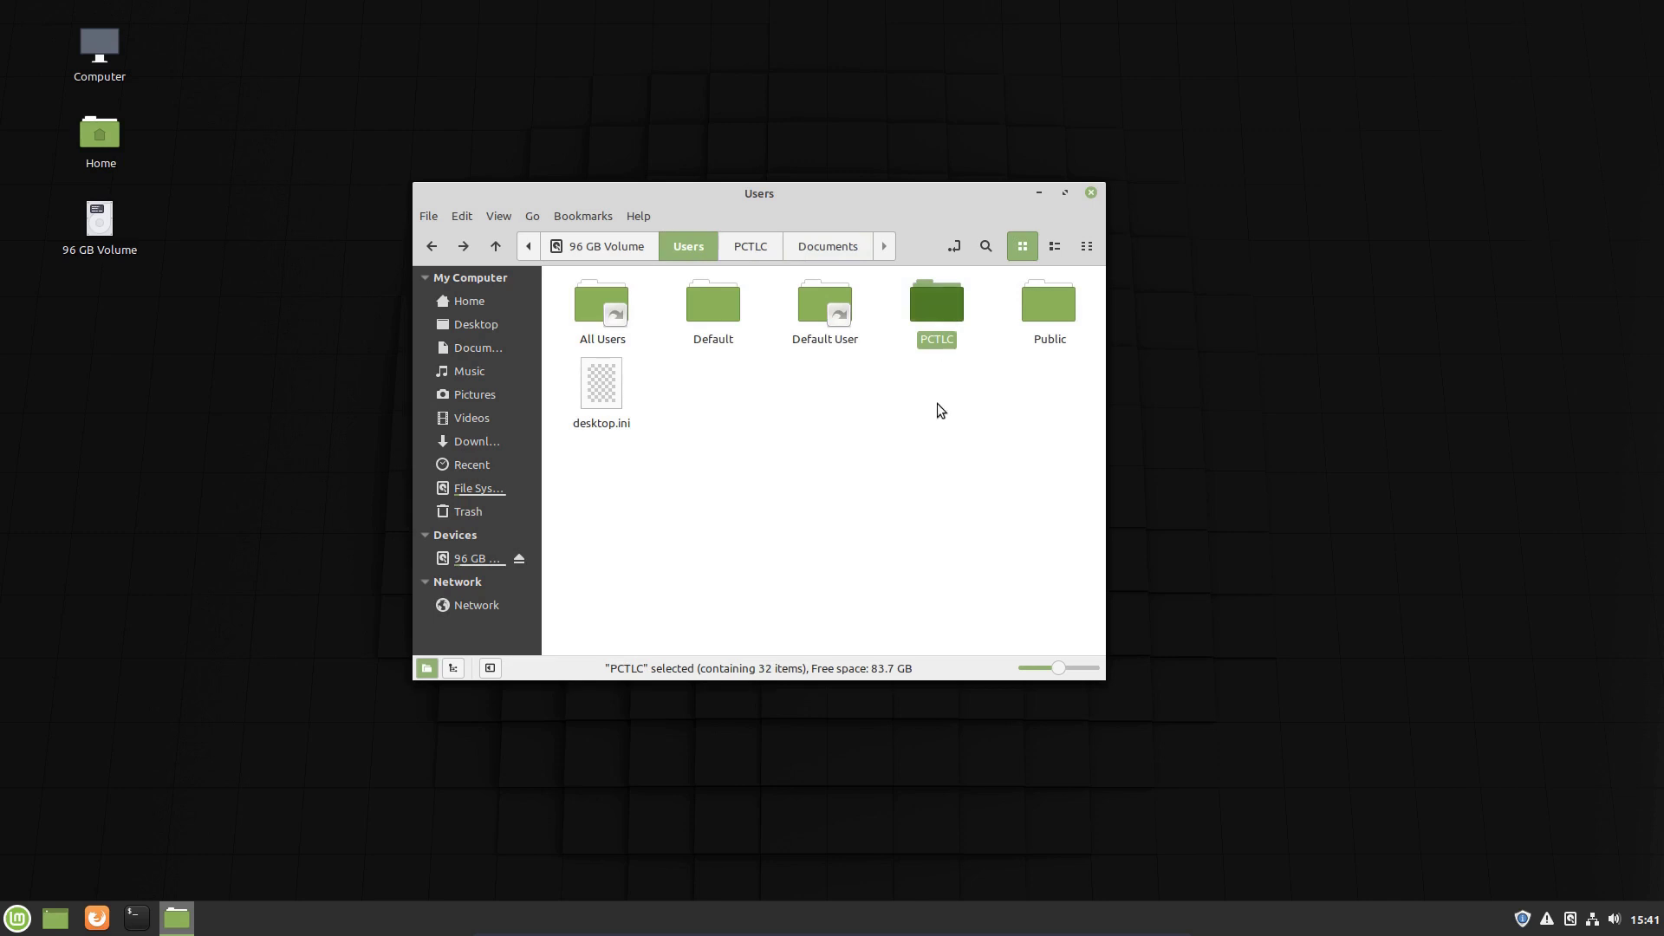
double_click(919, 303)
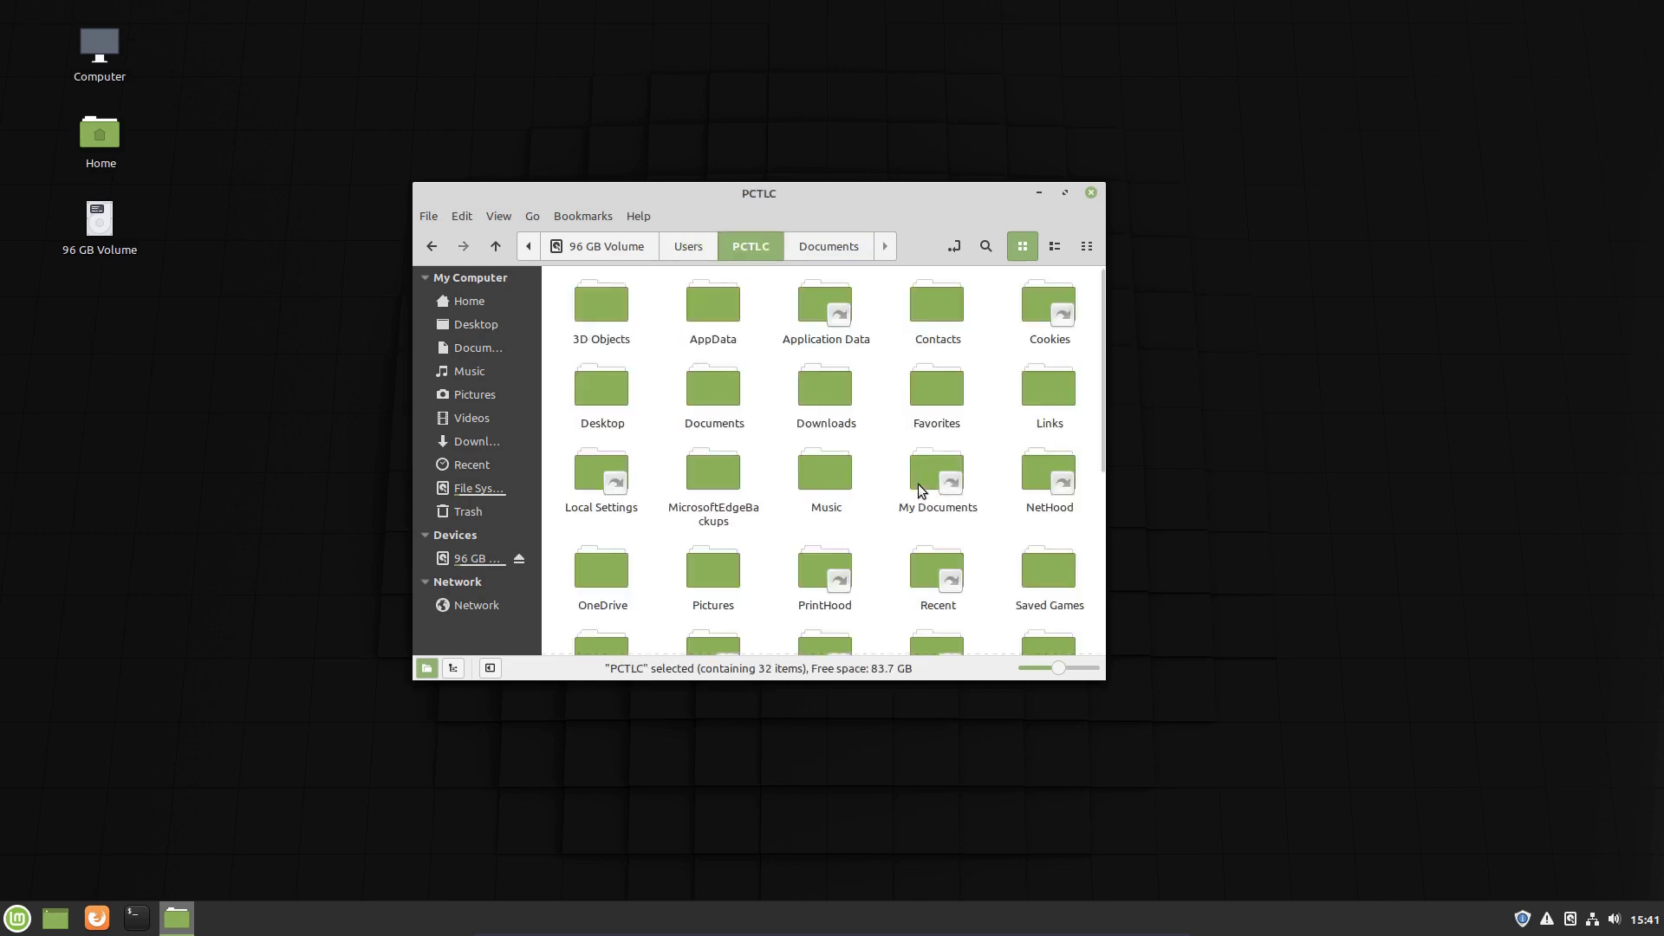
- Recheck home Documents and the Windows-Documents link, then eject the 96 GB Volume from the sidebar
left_click(471, 342)
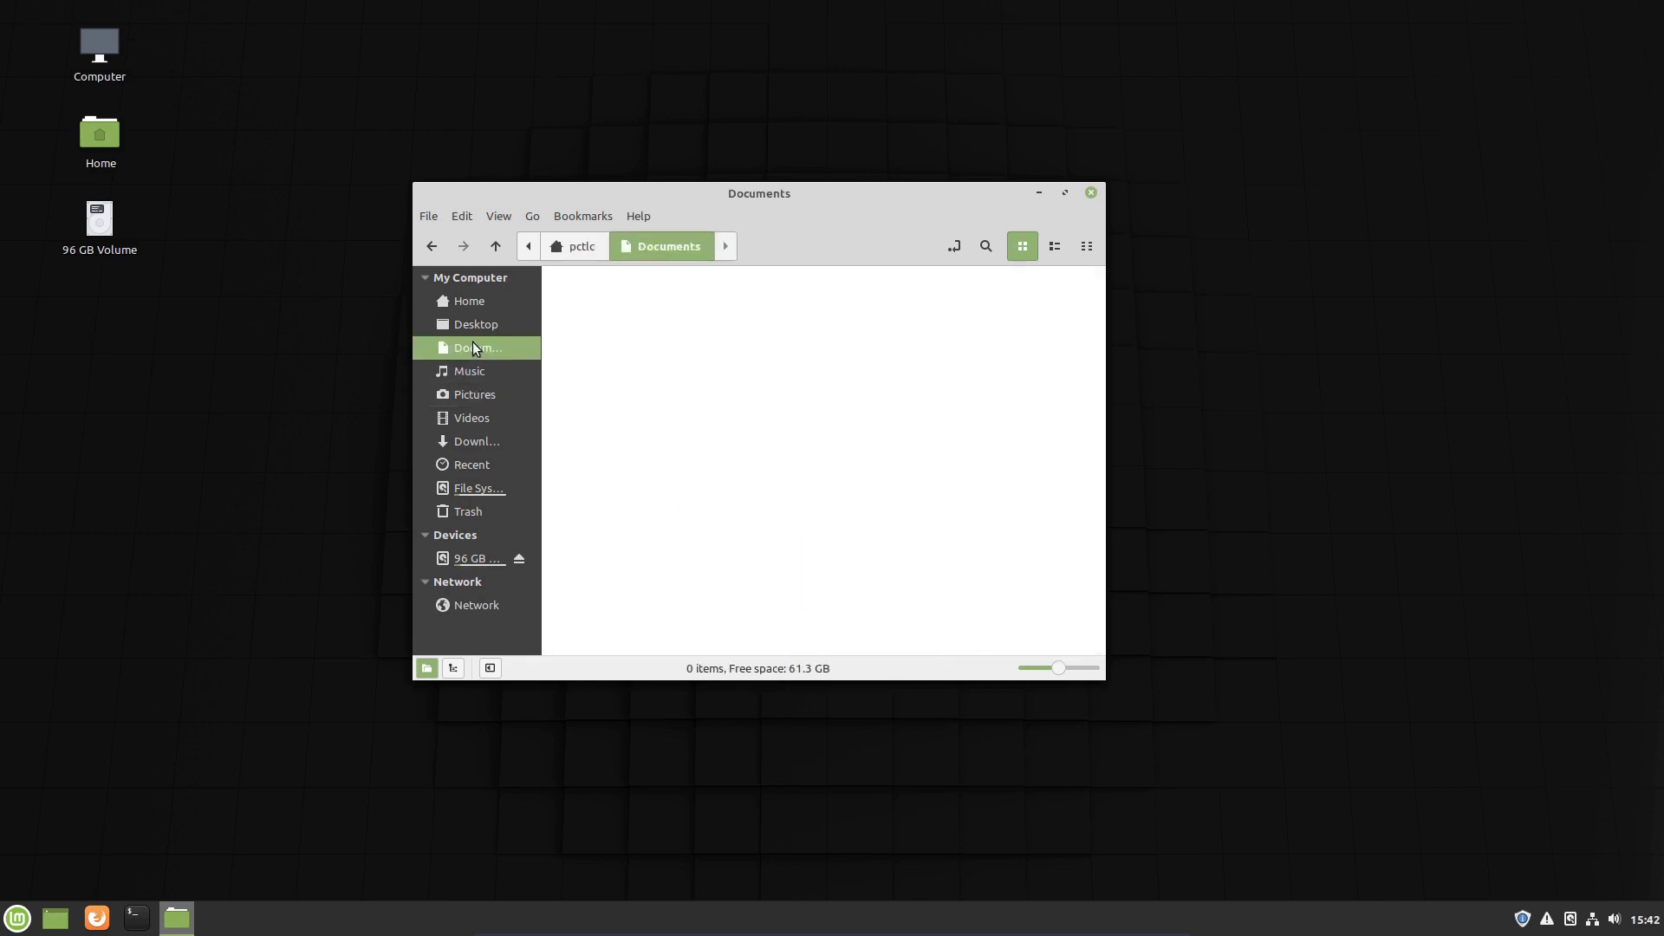
left_click(473, 303)
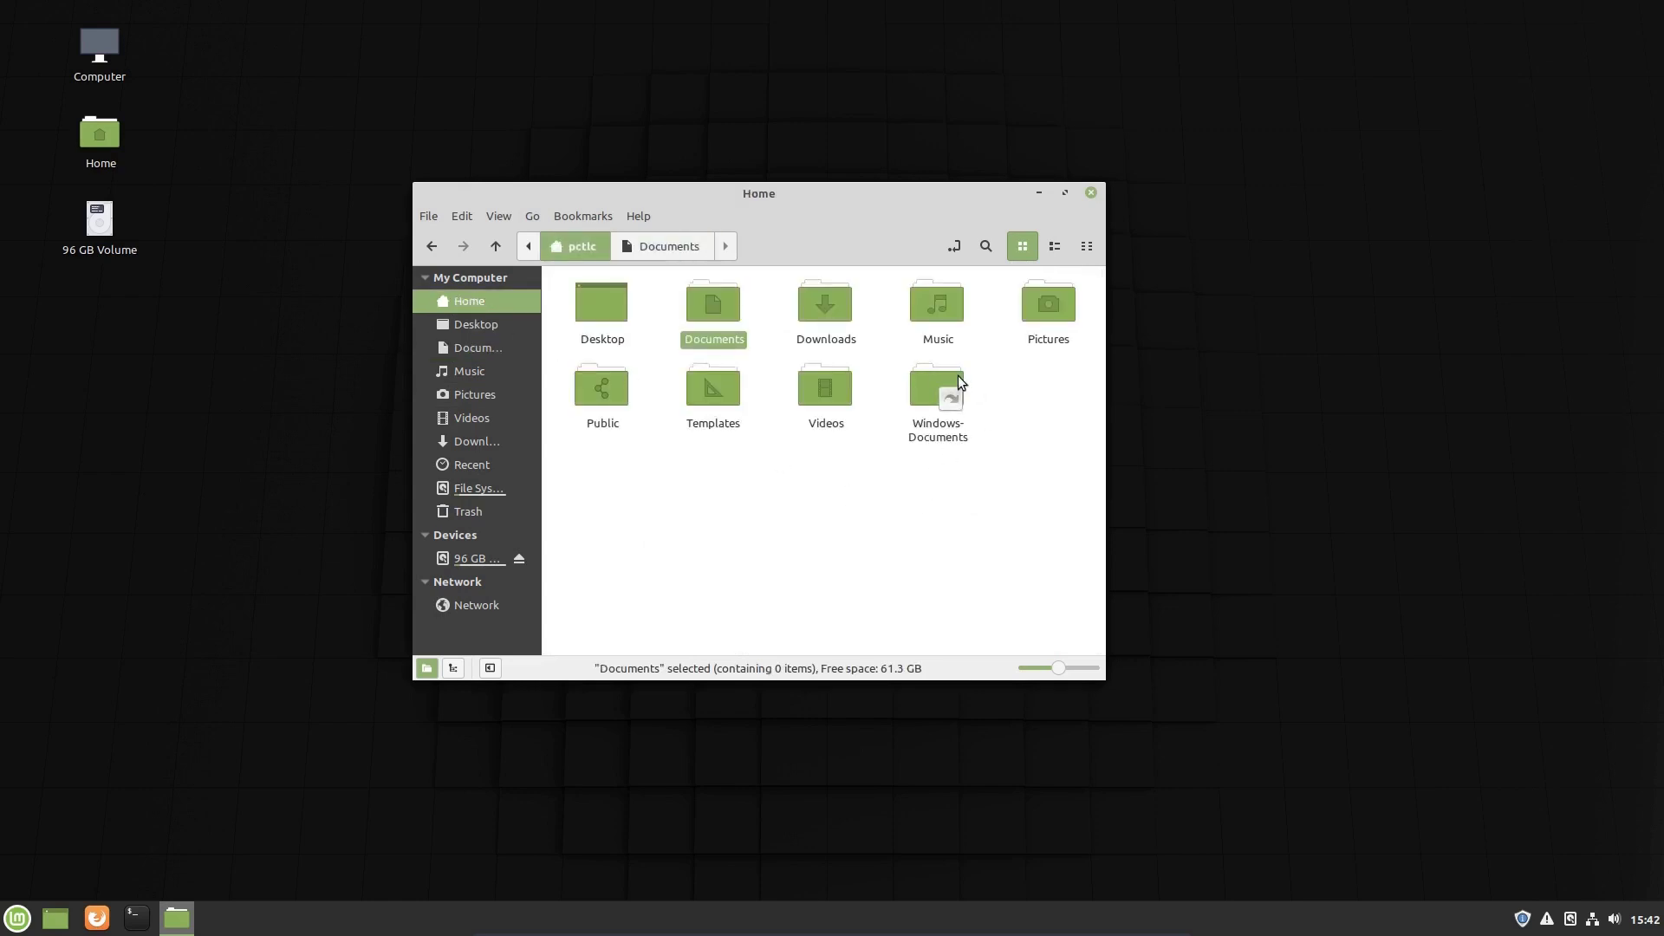
double_click(934, 386)
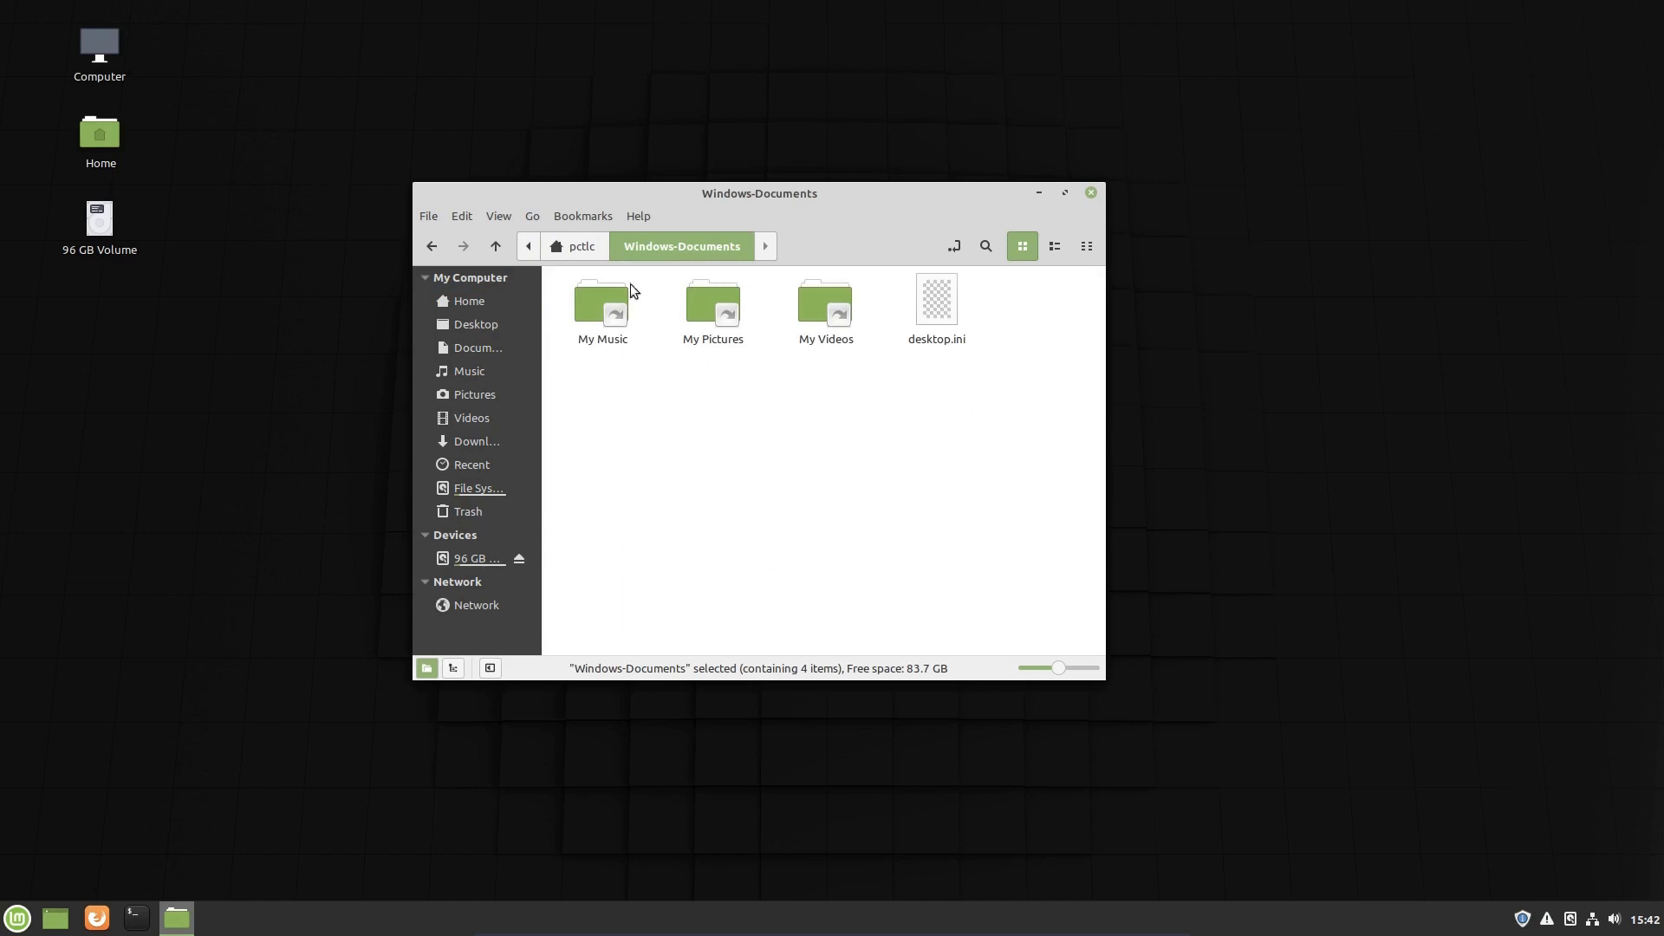
left_click(579, 246)
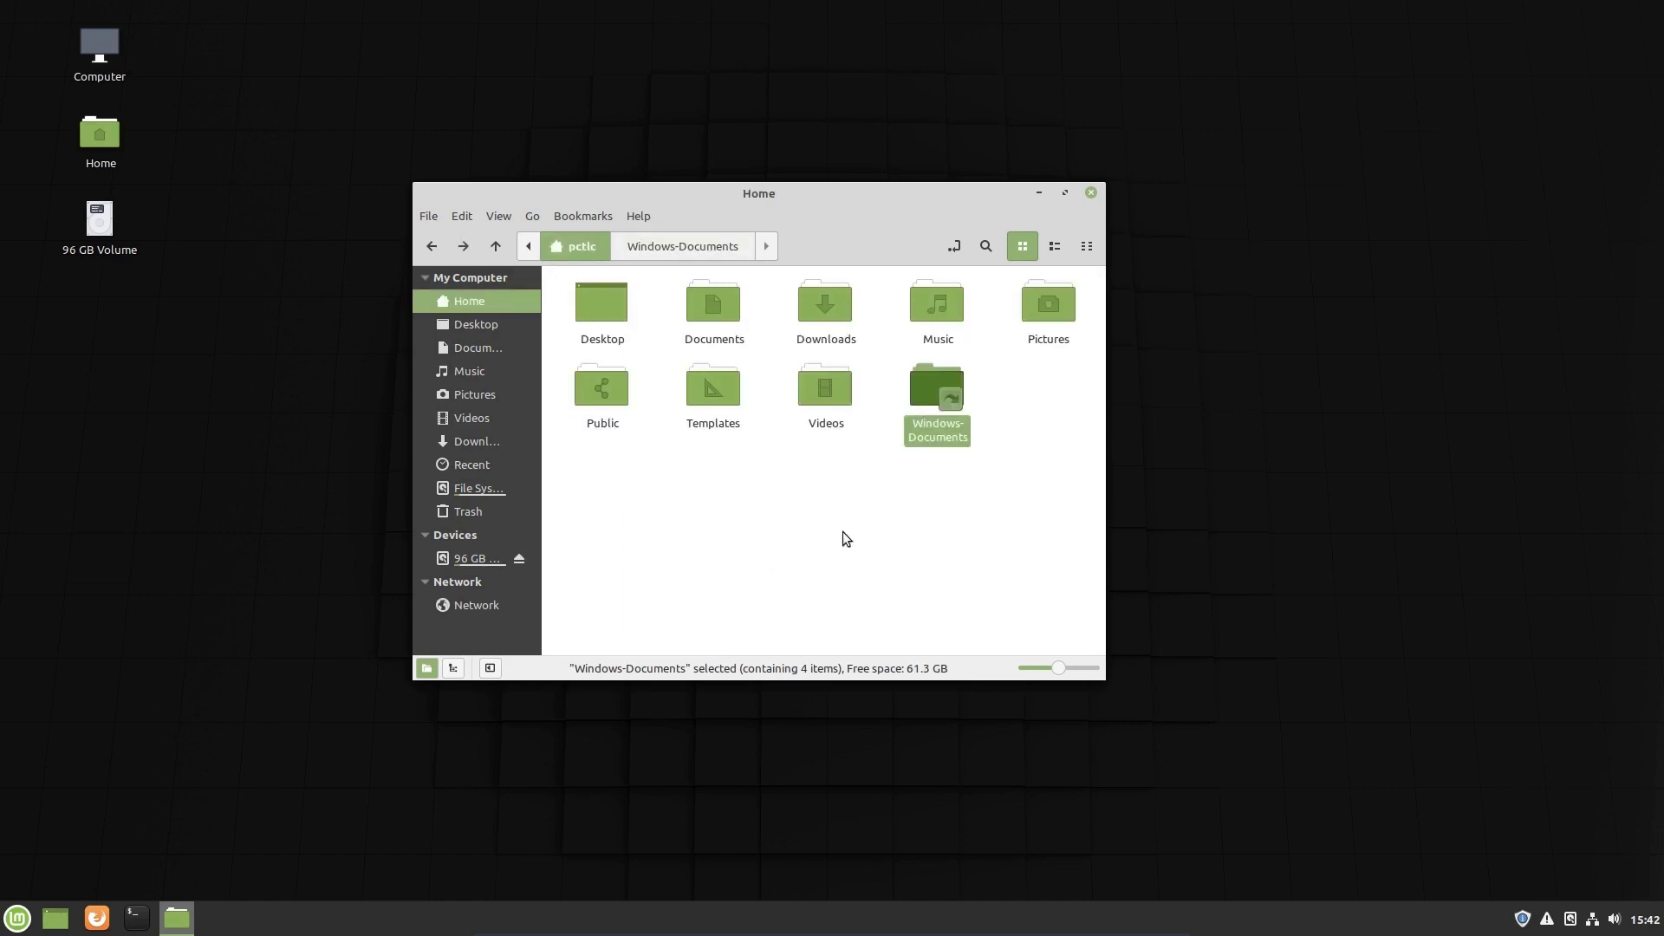
left_click(519, 560)
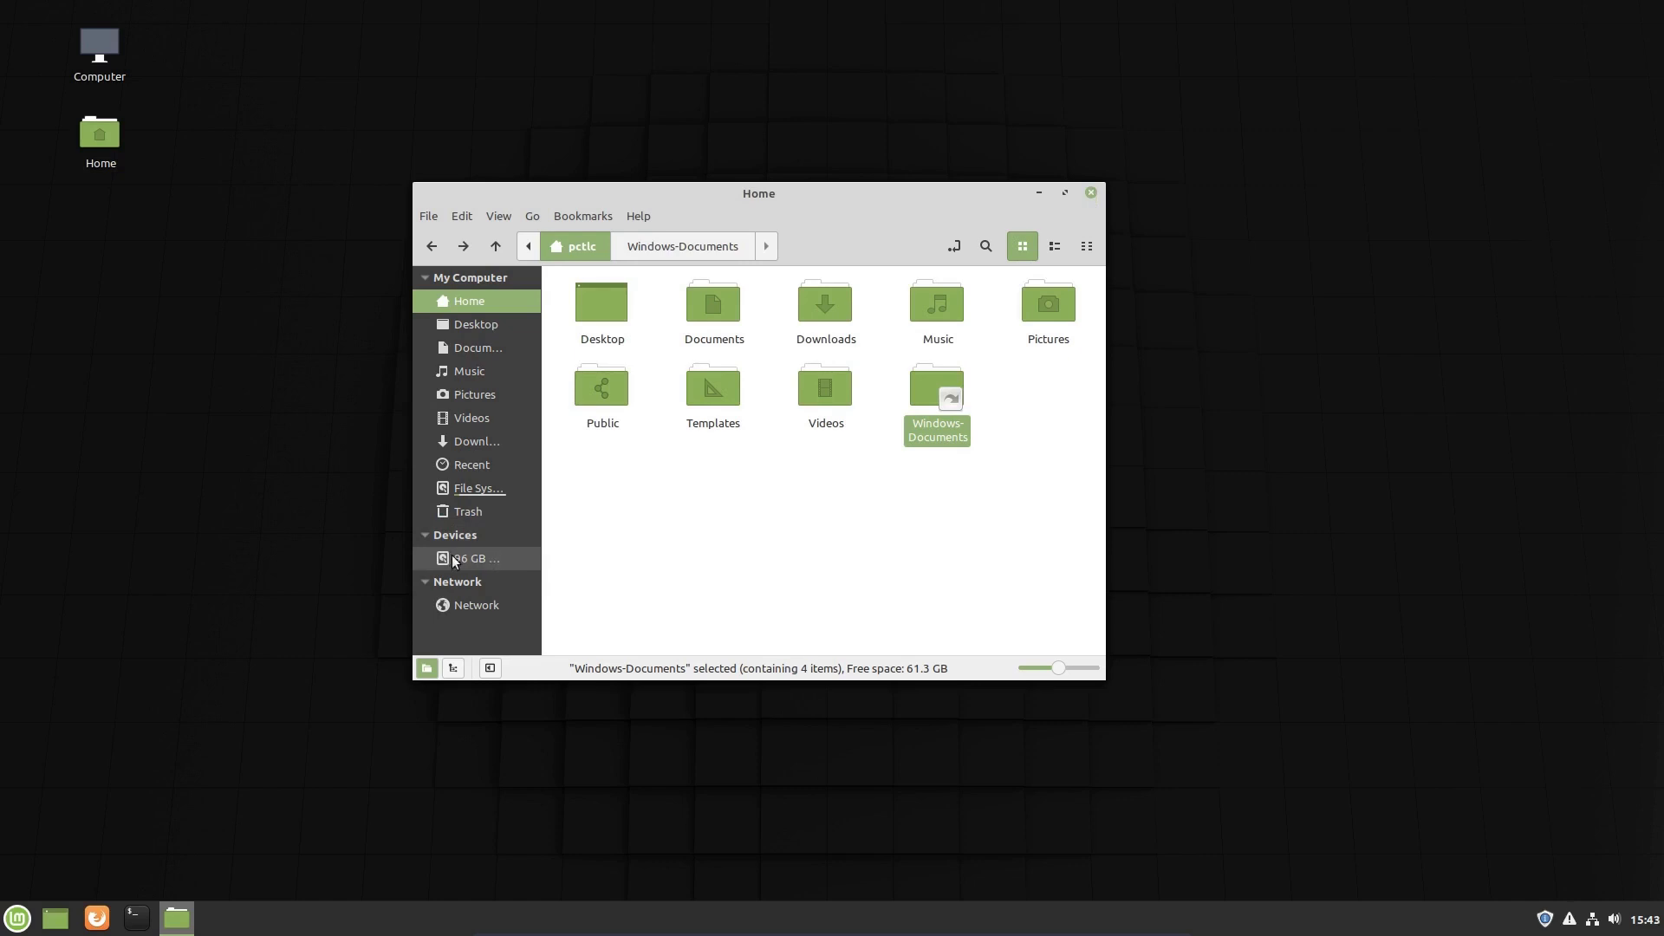
- Restart the file manager and open Windows-Documents, keeping the broken link when warned
left_click(1090, 193)
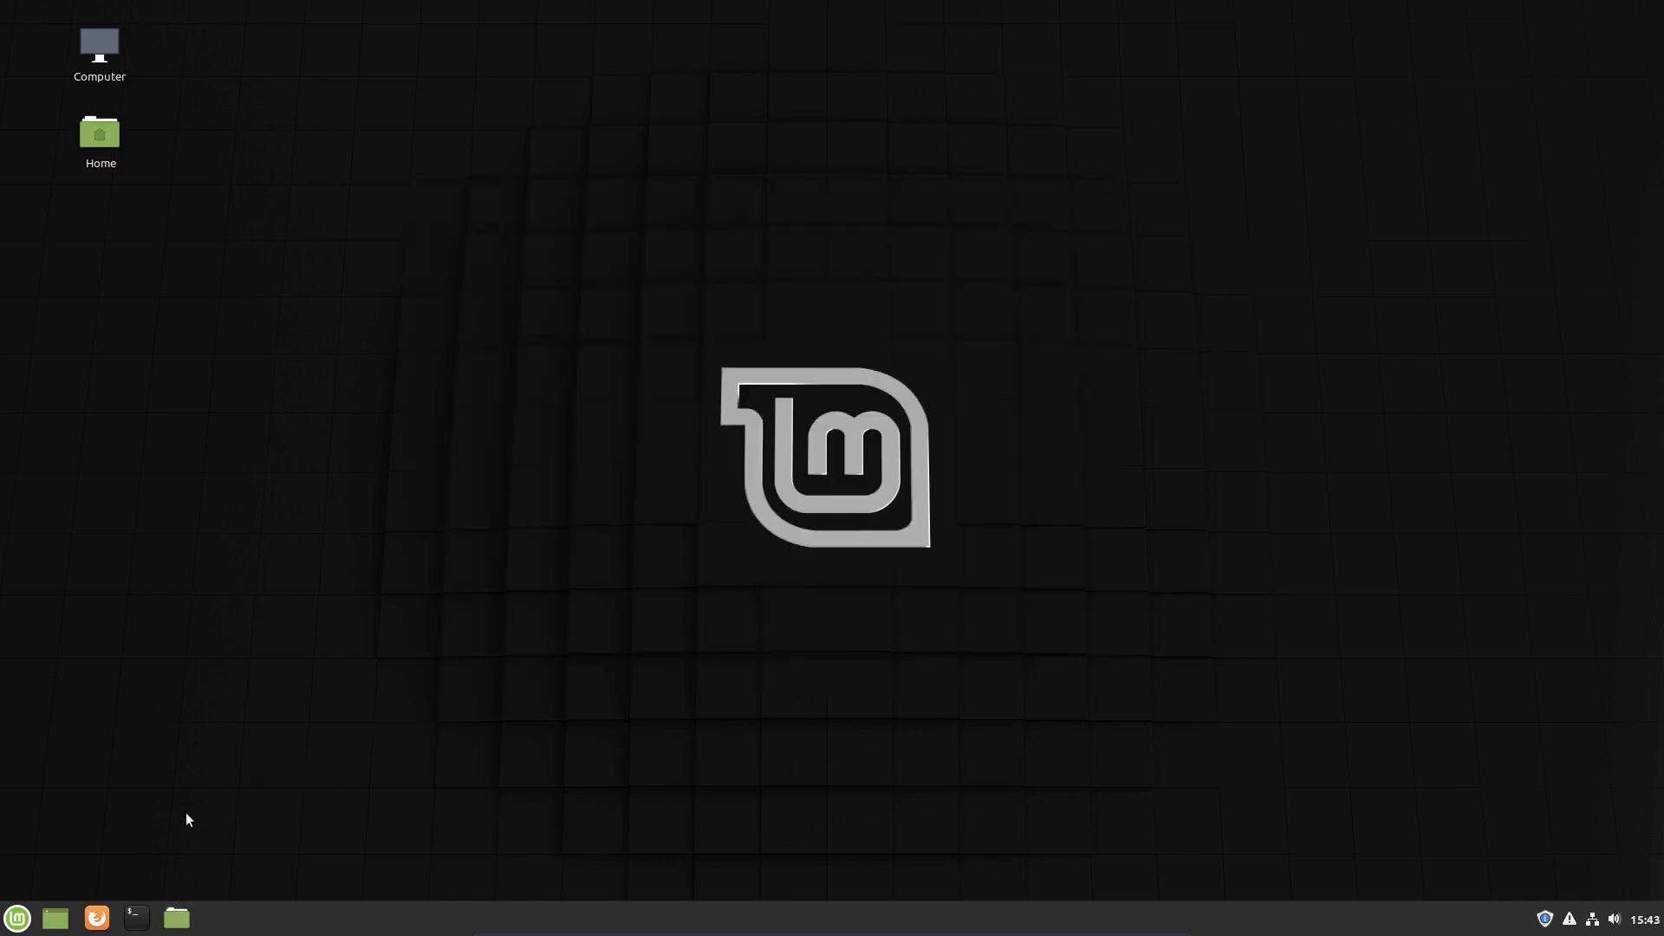
left_click(176, 918)
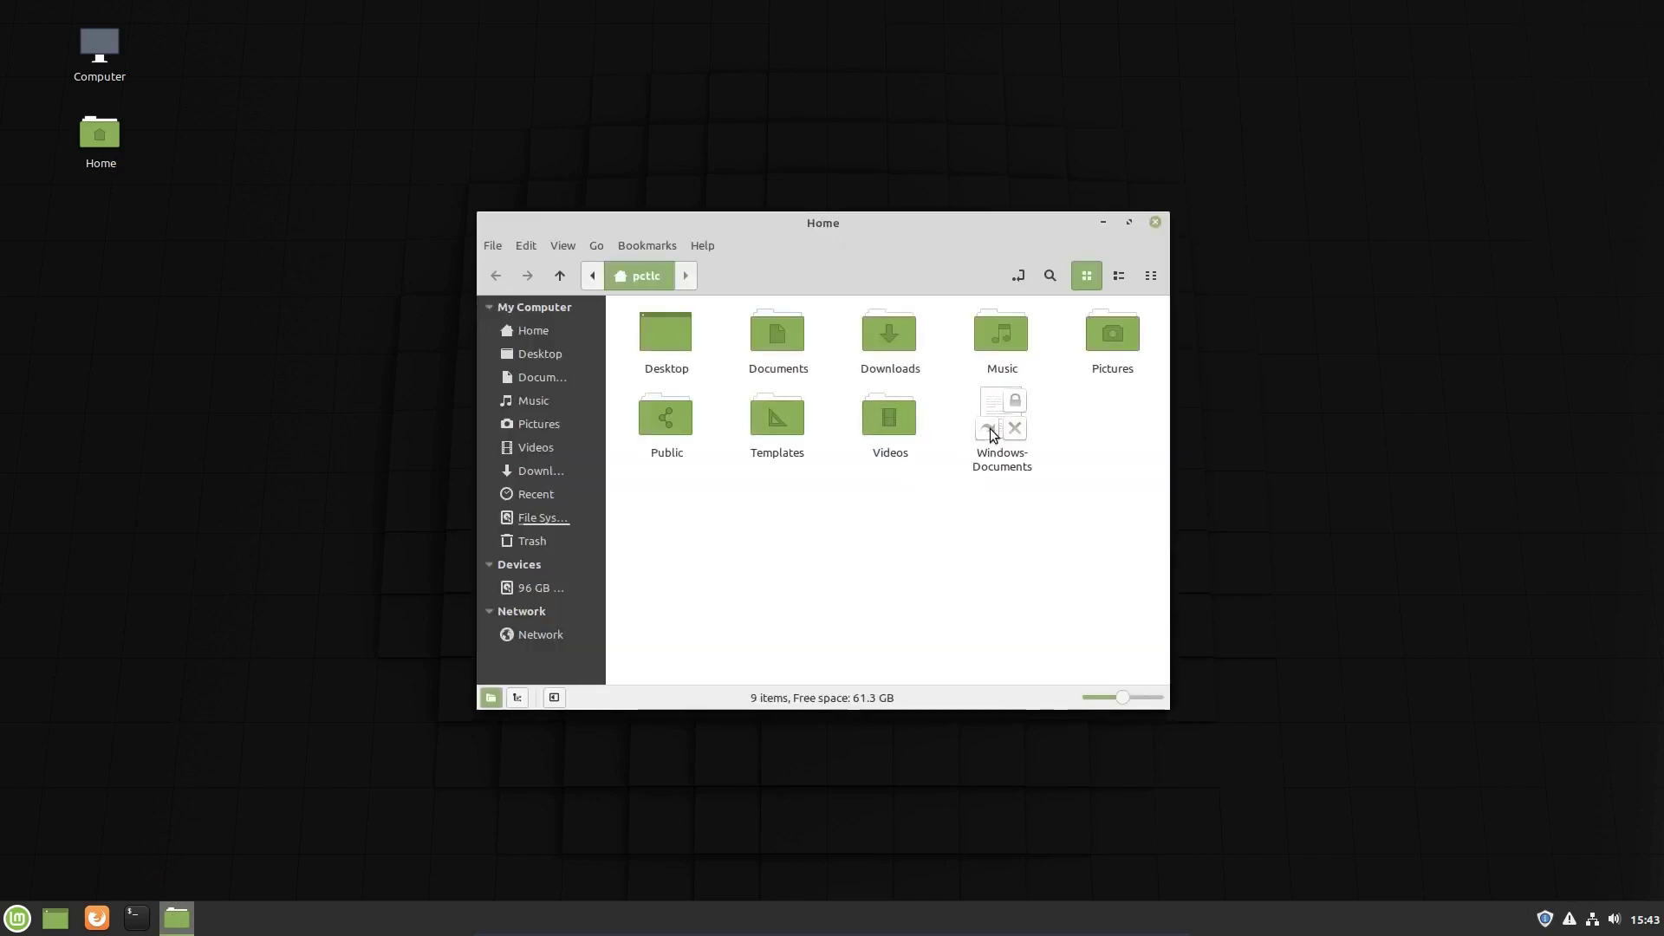
double_click(996, 429)
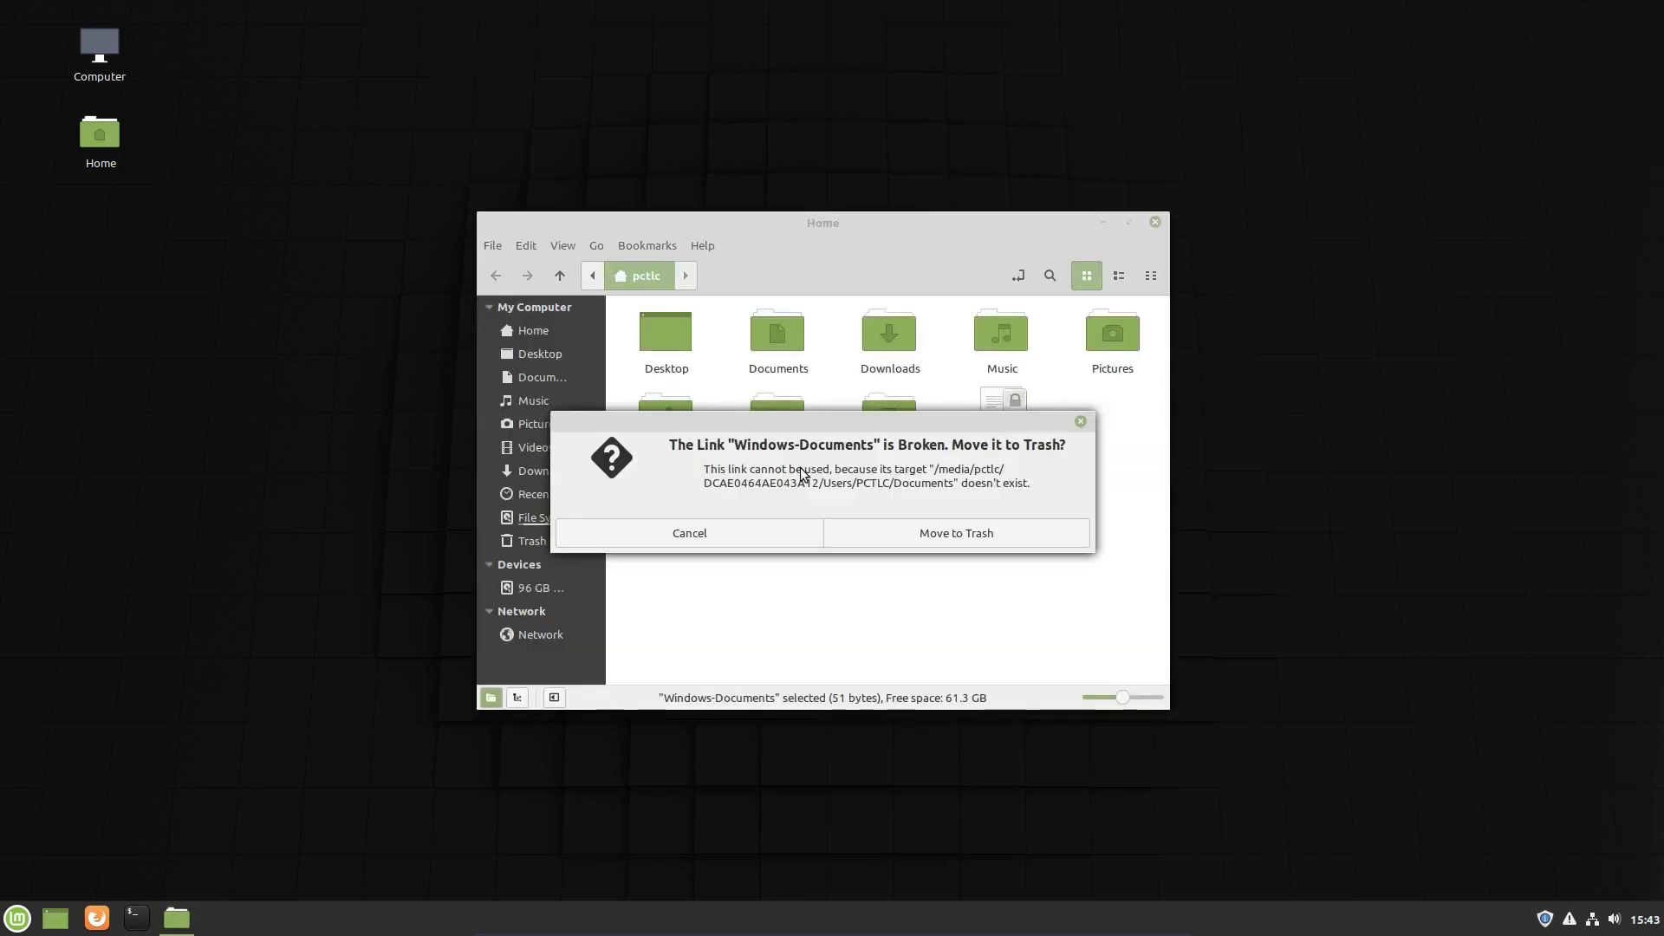
left_click(658, 533)
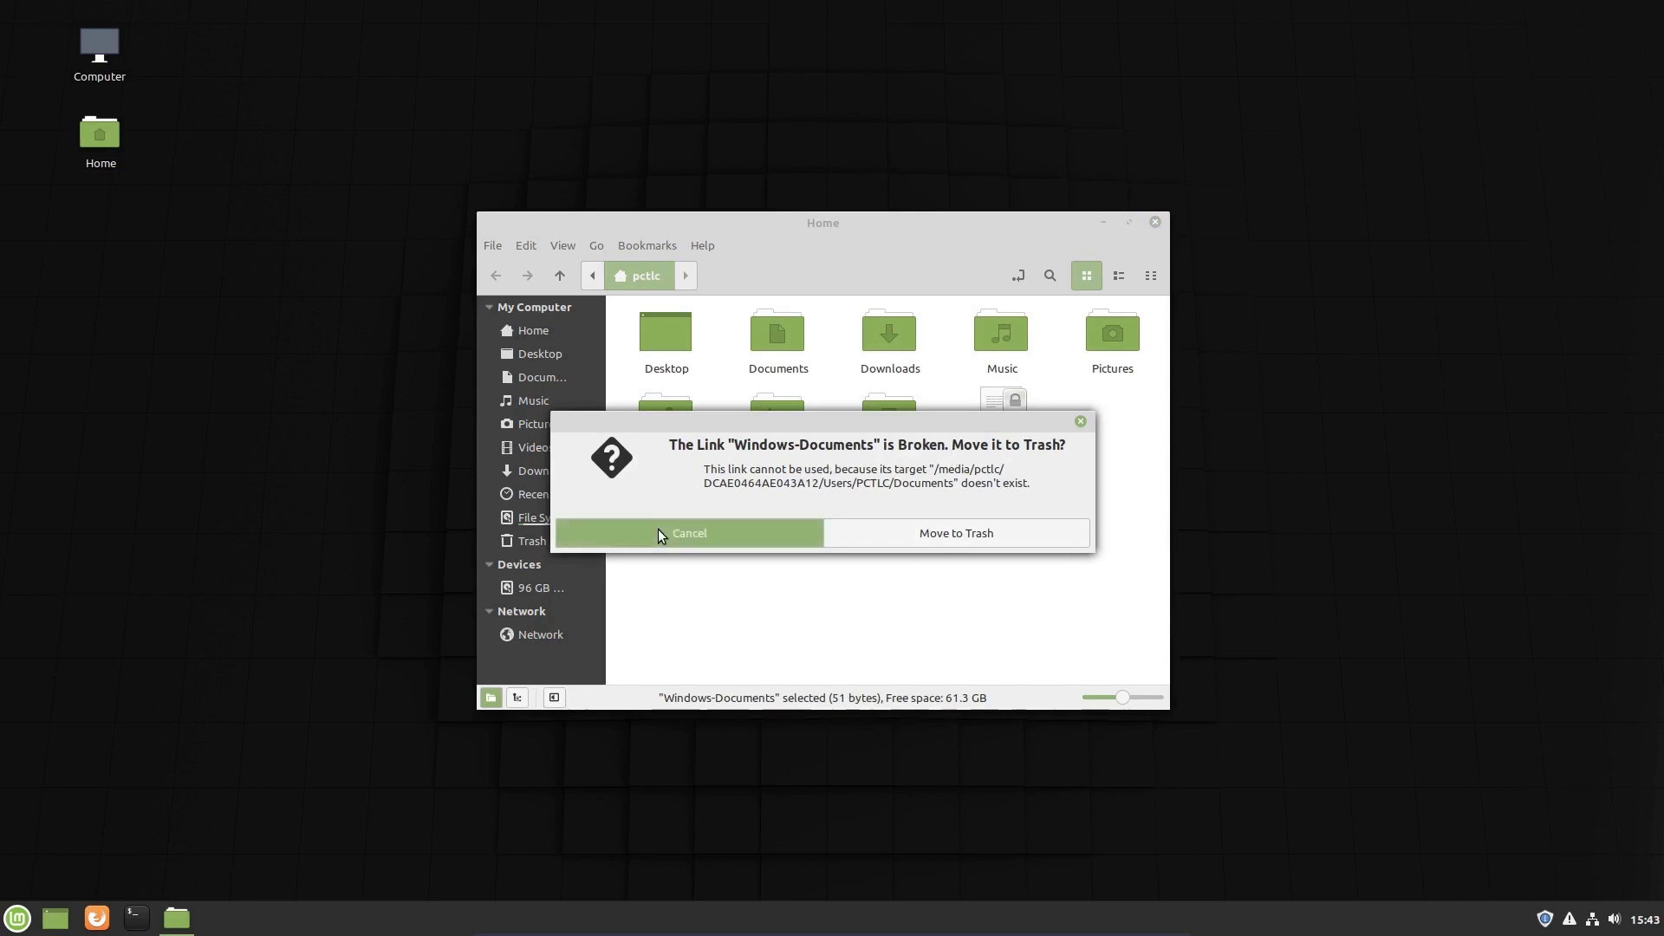
- Mount the 96 GB Volume again and display its root contents
left_click(519, 588)
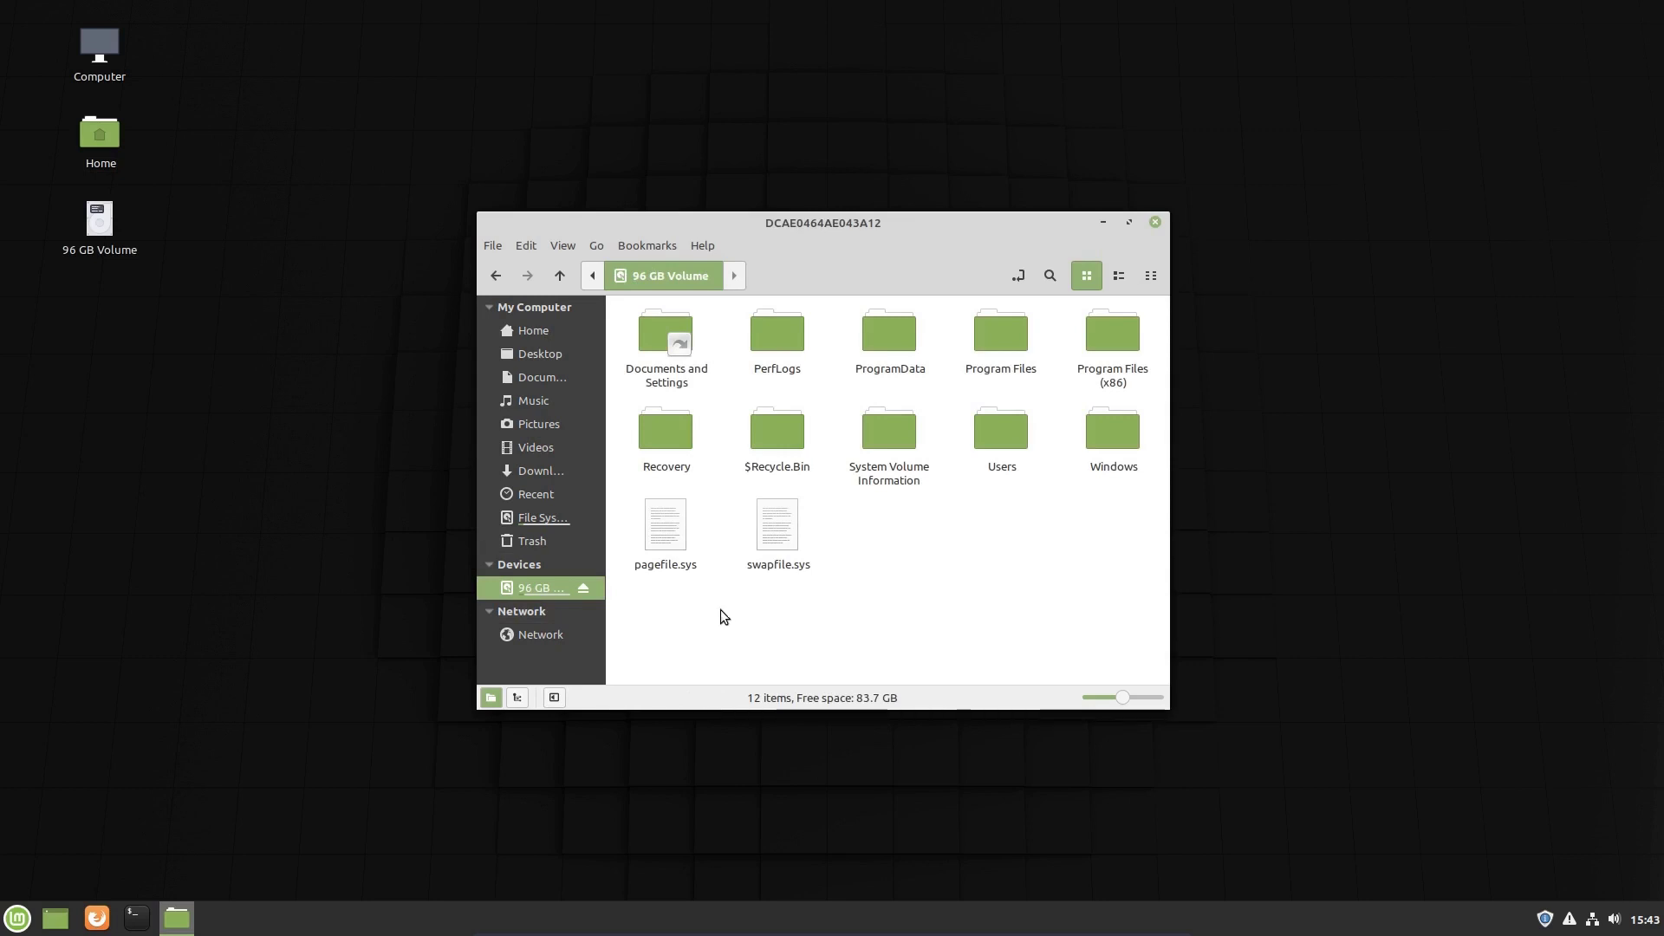
left_click(534, 334)
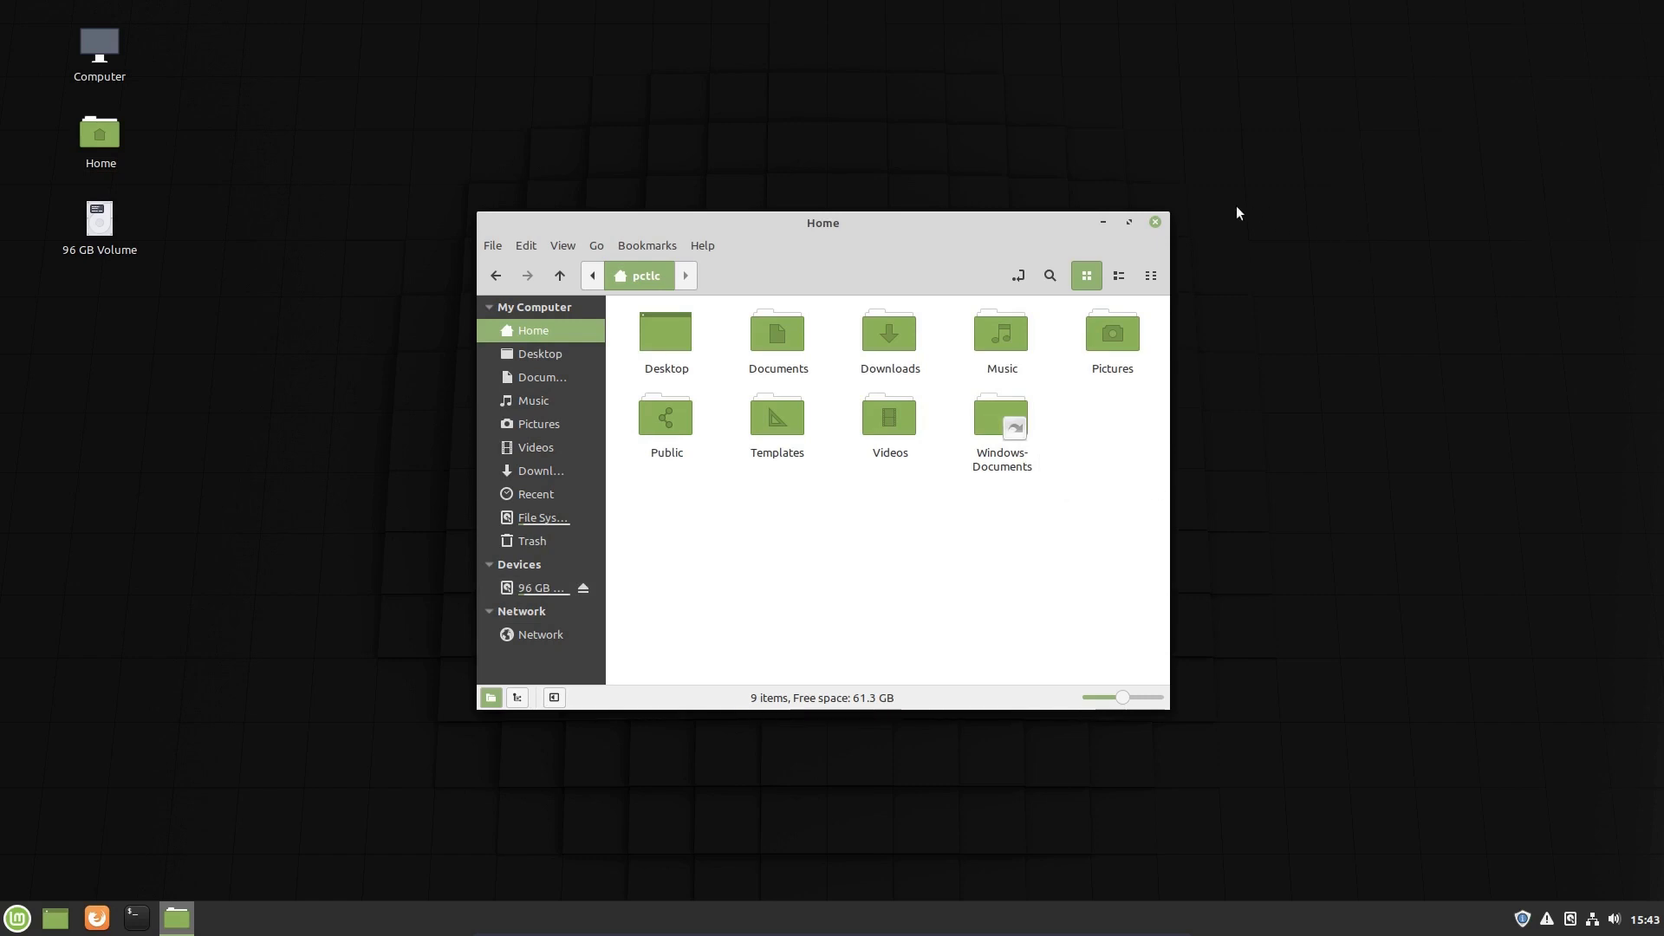
left_click(534, 588)
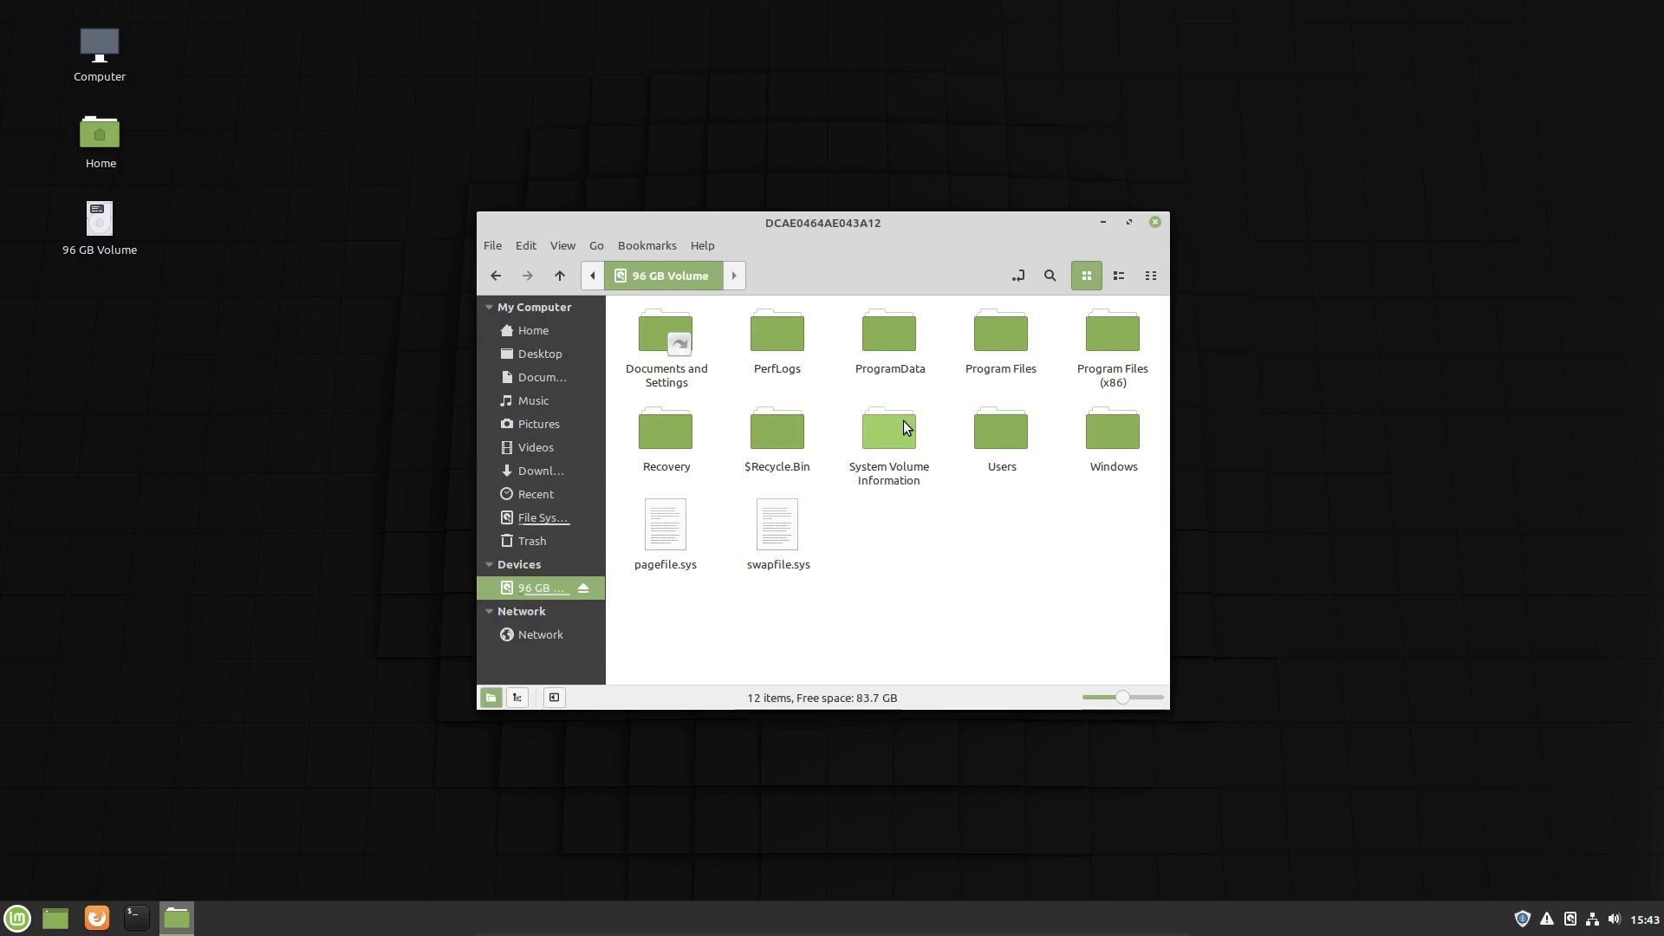
- Close the Nemo window, leaving the 96 GB Volume mounted on the desktop
left_click(1155, 222)
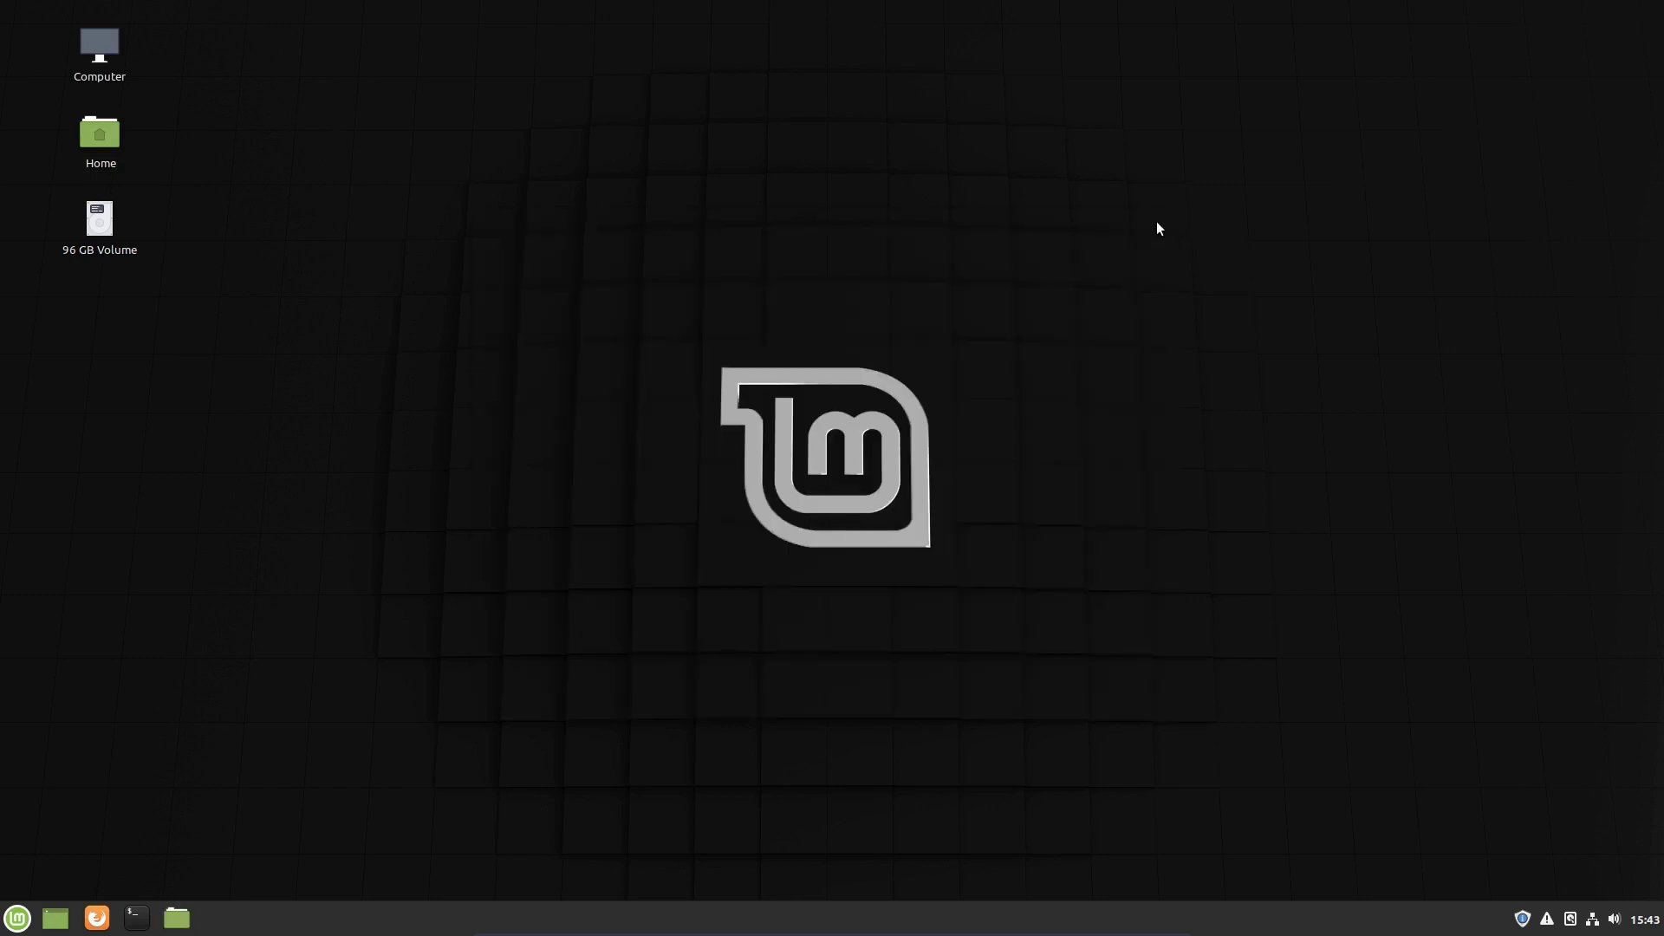